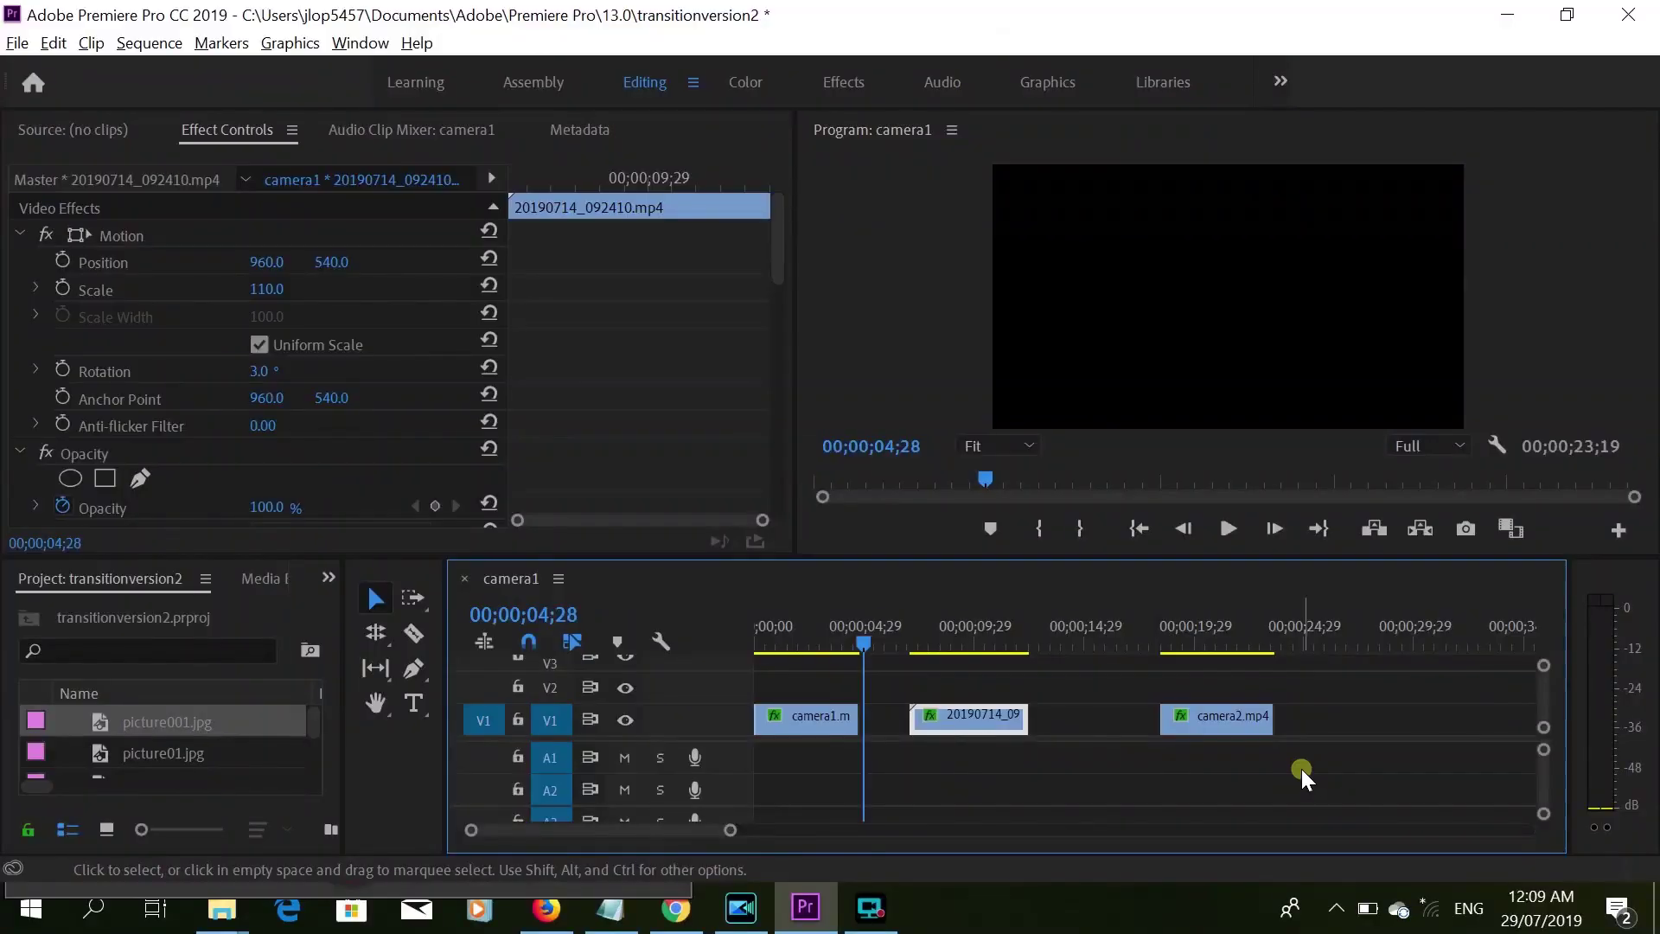
Preview the camera1, 20190714_092410 and camera2 clips by playing the camera1 sequence.
drag(1300, 769, 781, 650)
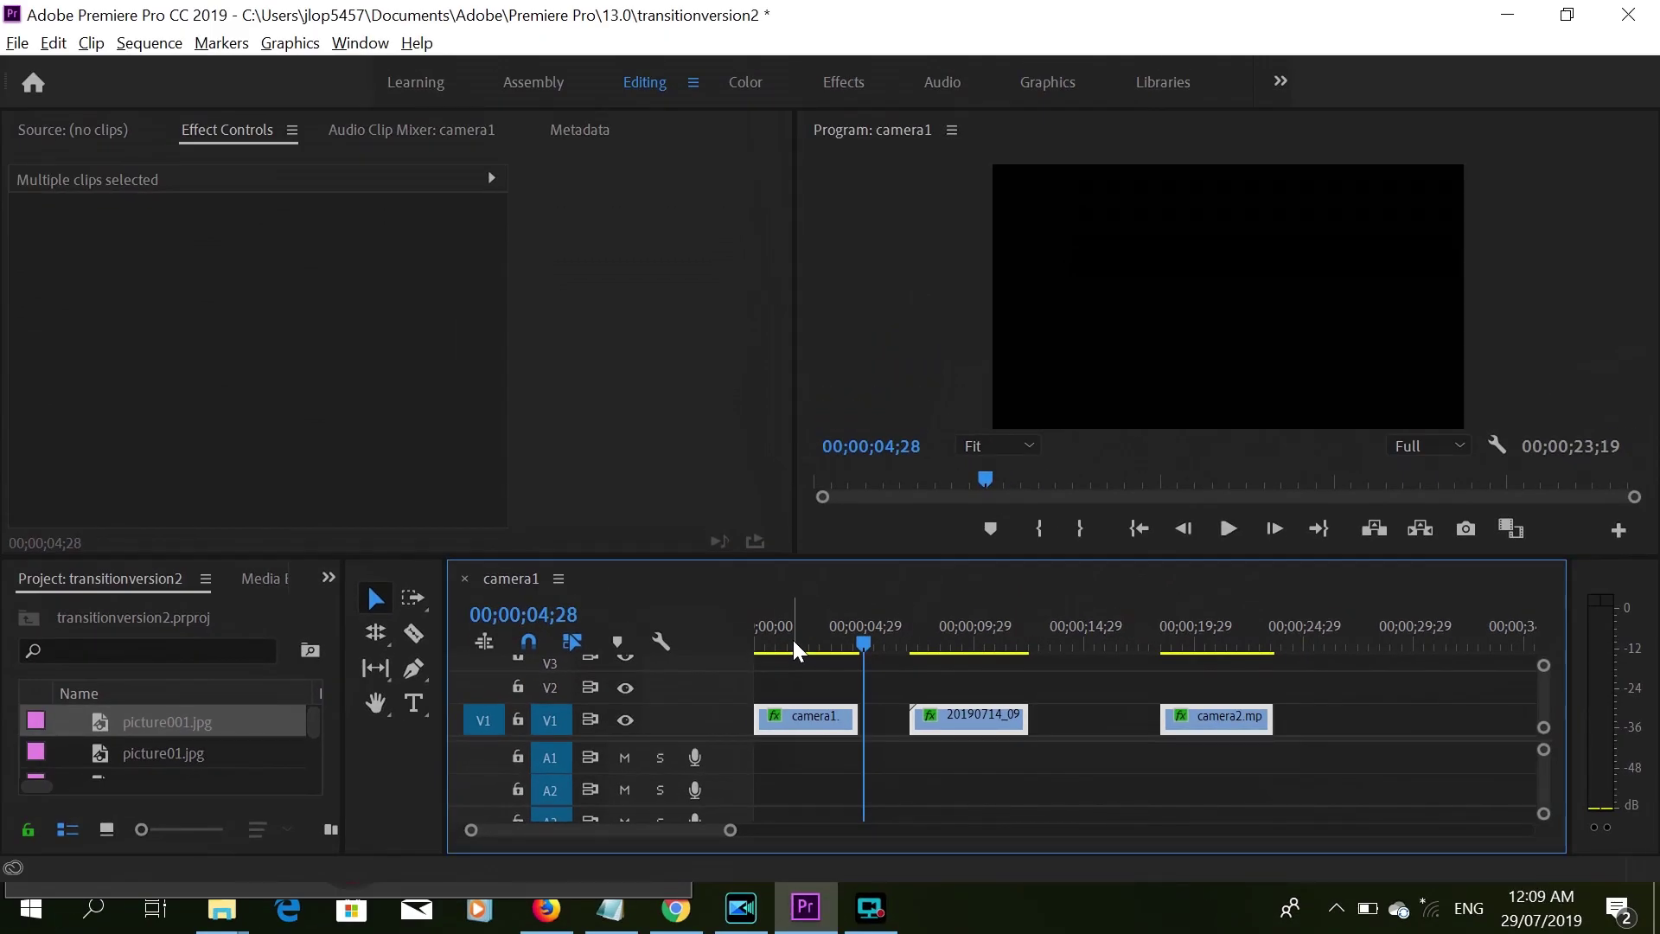
click(794, 643)
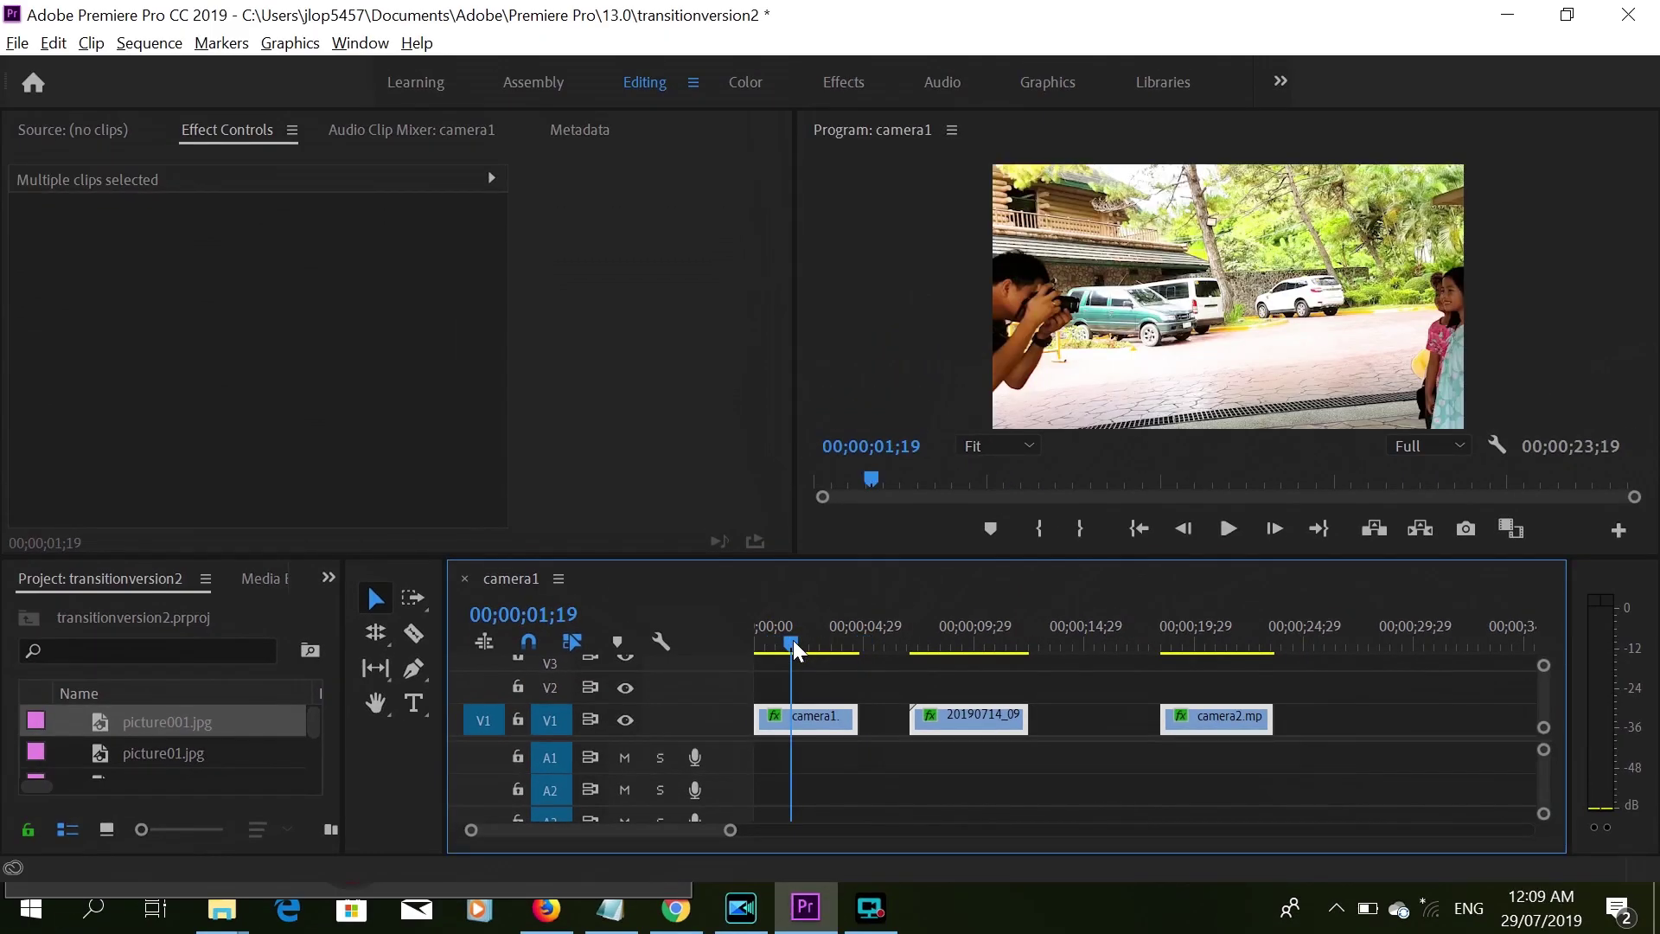
drag(792, 642, 757, 650)
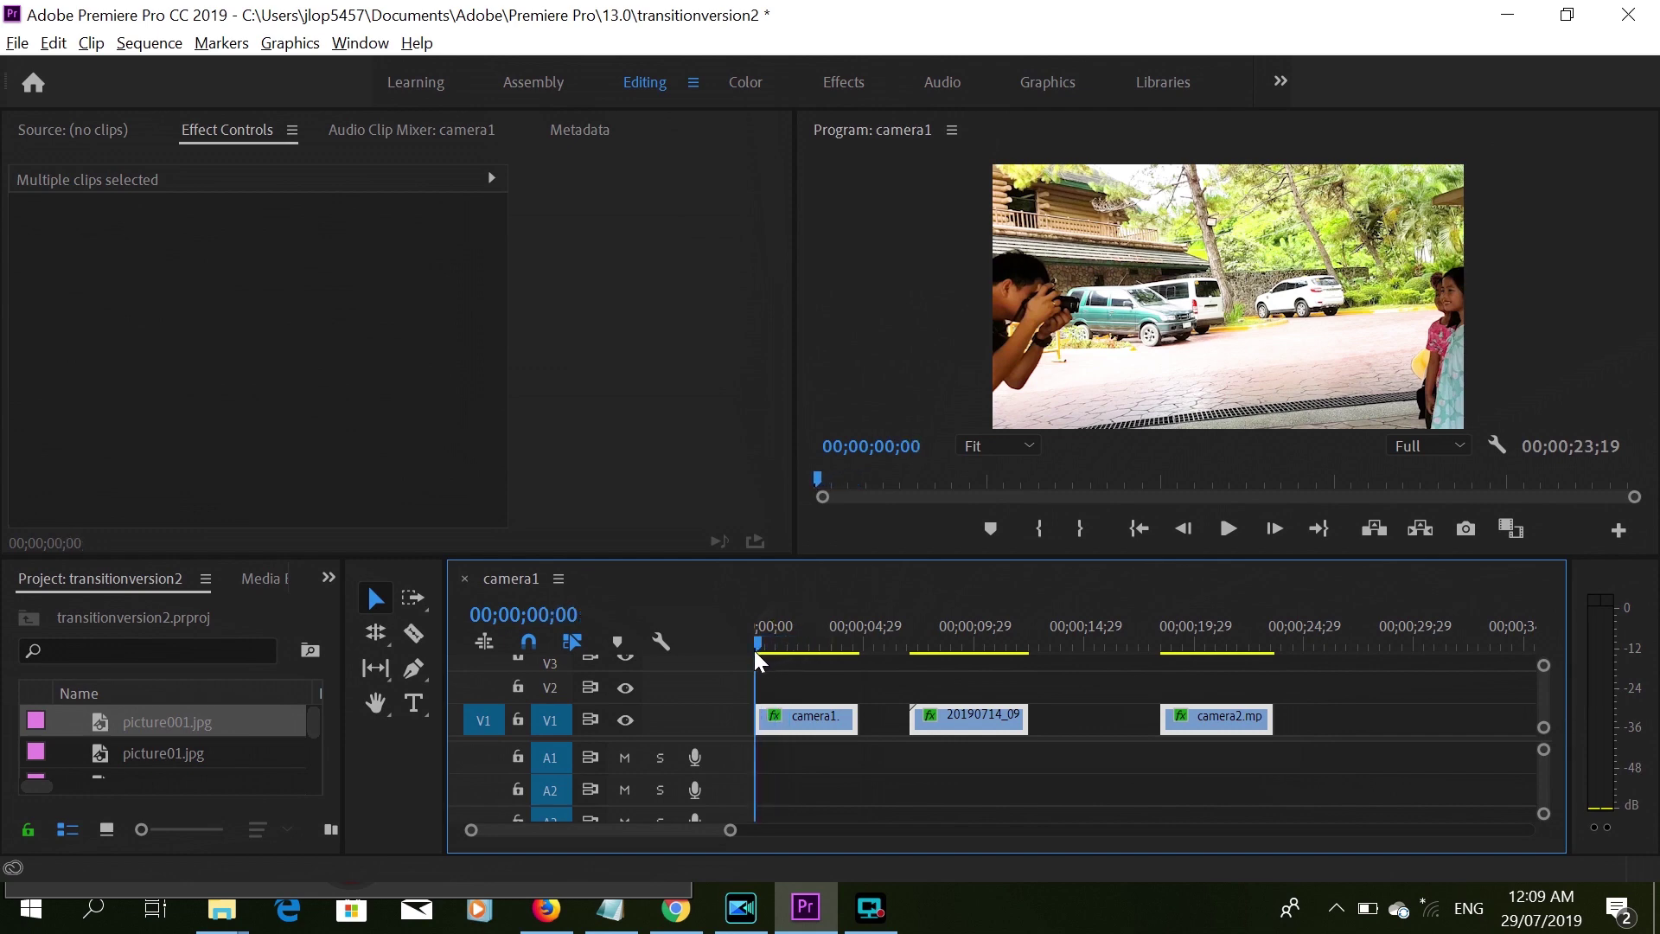
click(1228, 531)
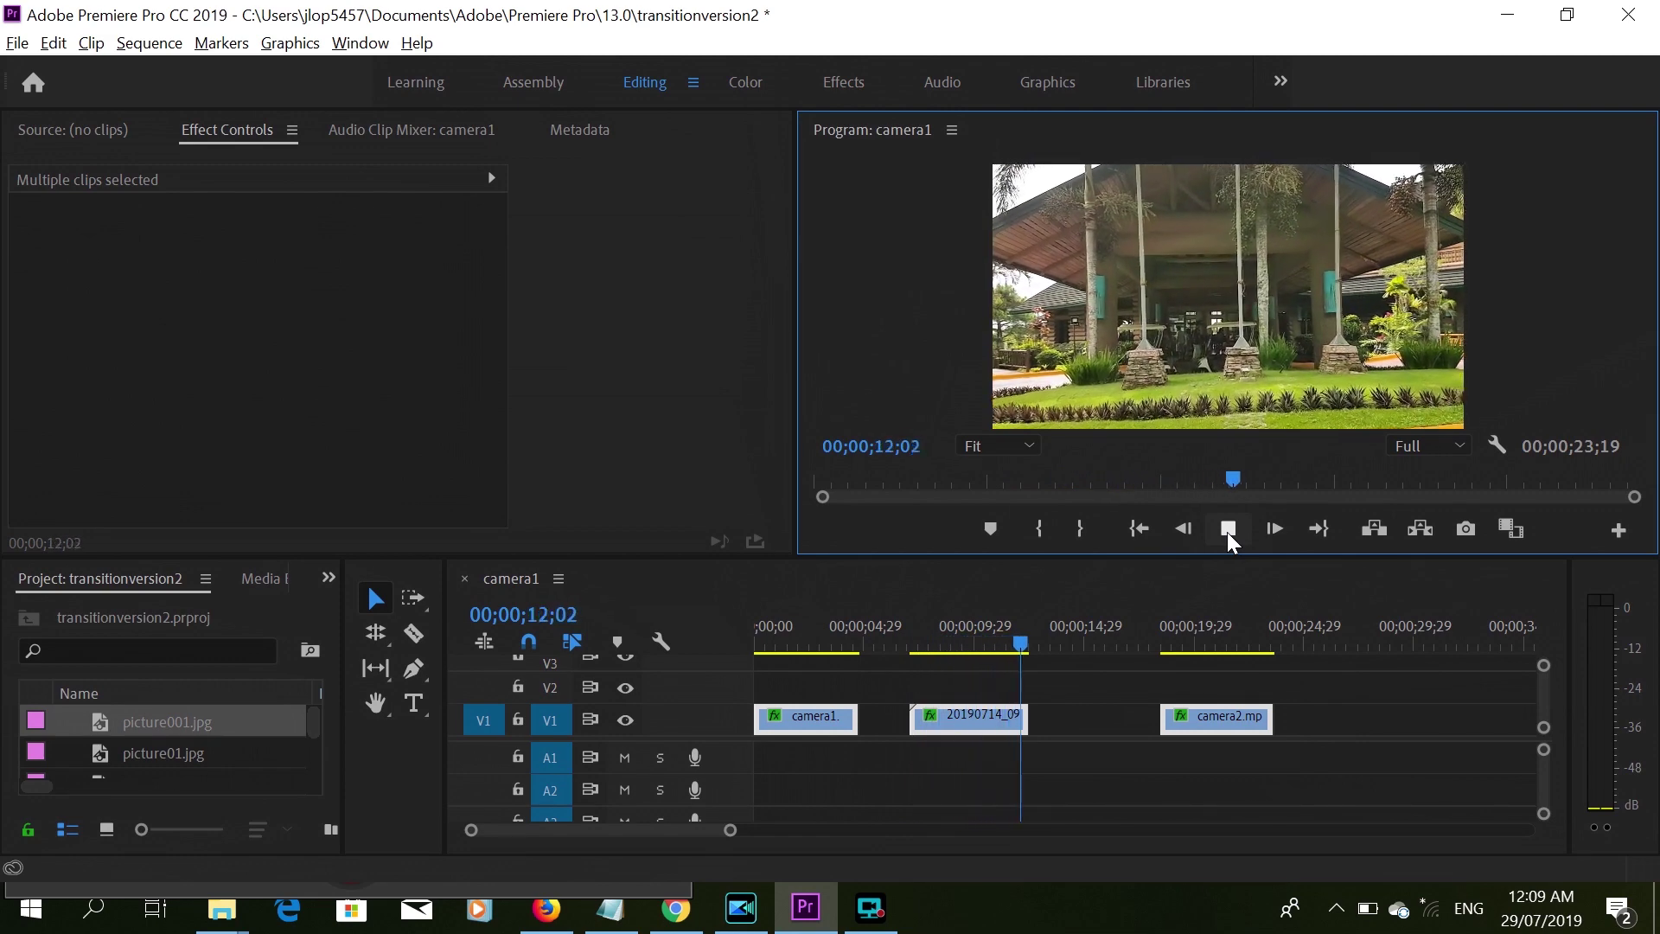
click(1228, 534)
click(1181, 642)
click(1227, 531)
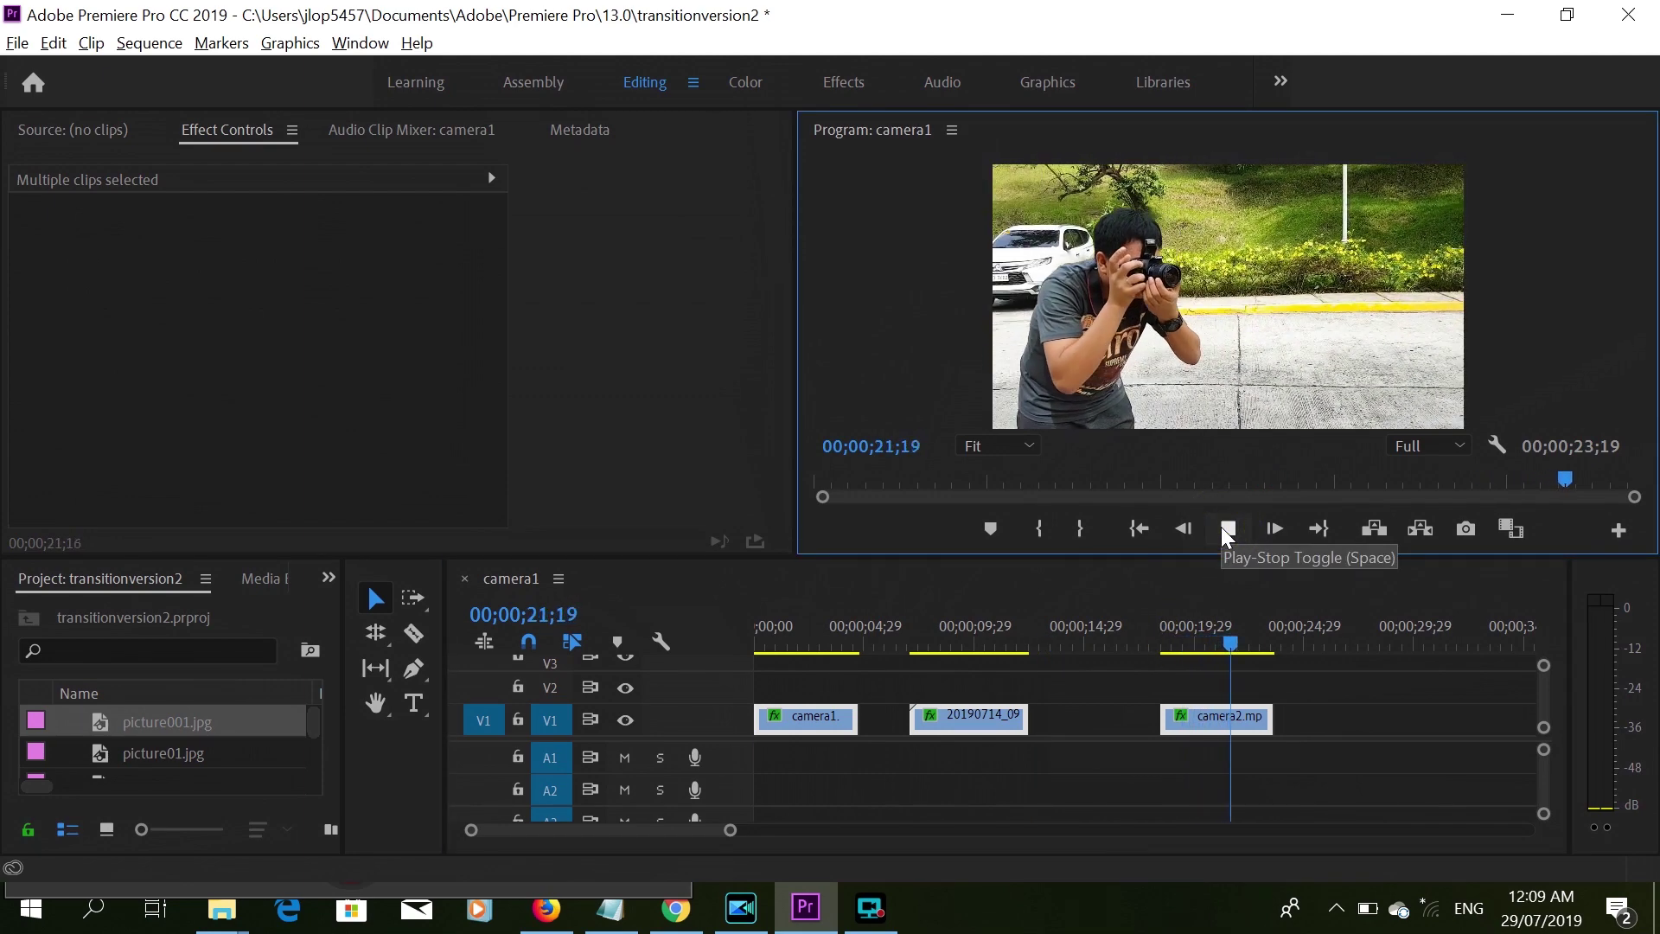
click(1228, 533)
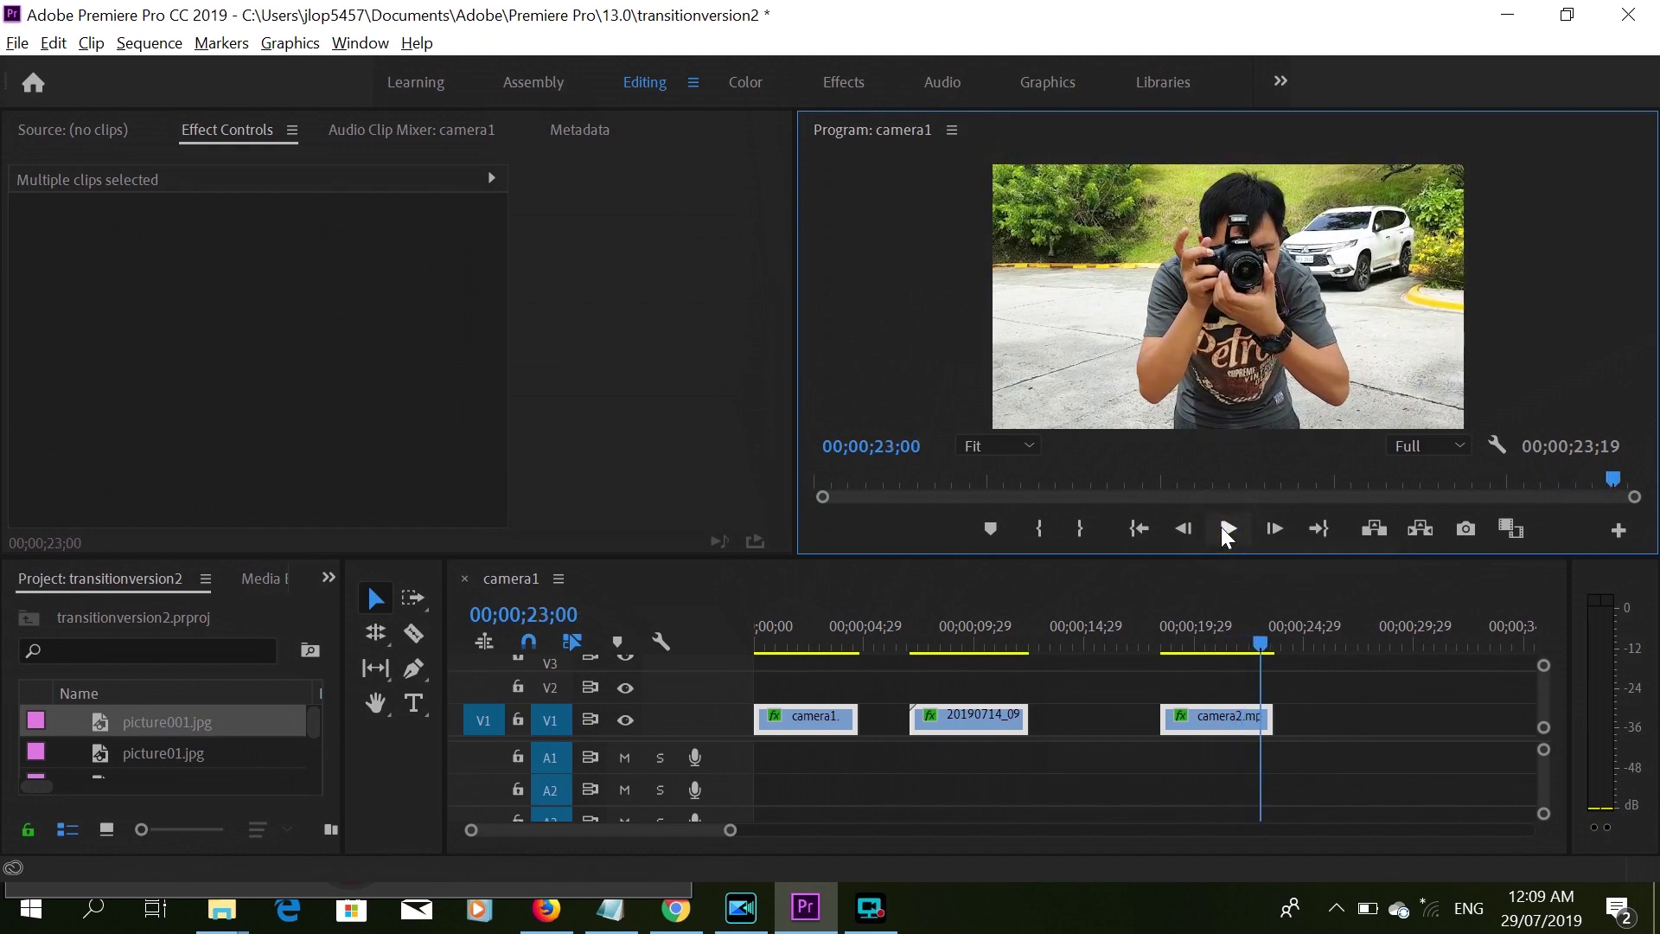
Place the playhead on the last frame of the camera1 clip, at 00;00;04;22.
drag(817, 636, 860, 660)
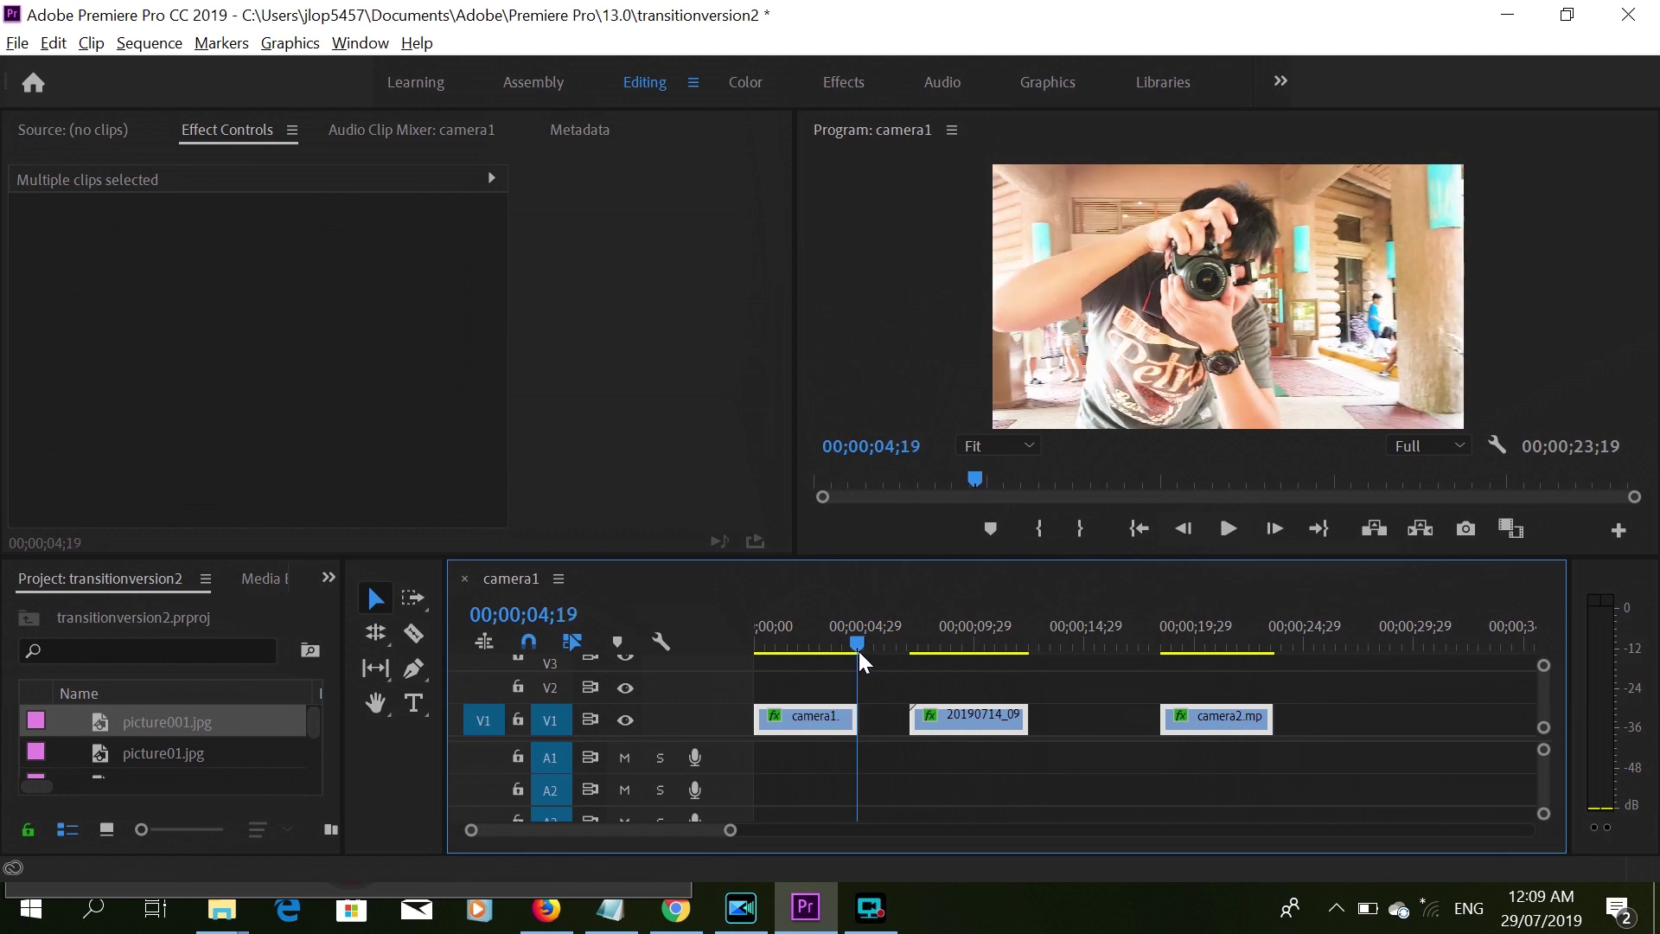
click(1277, 529)
click(1277, 530)
click(1277, 529)
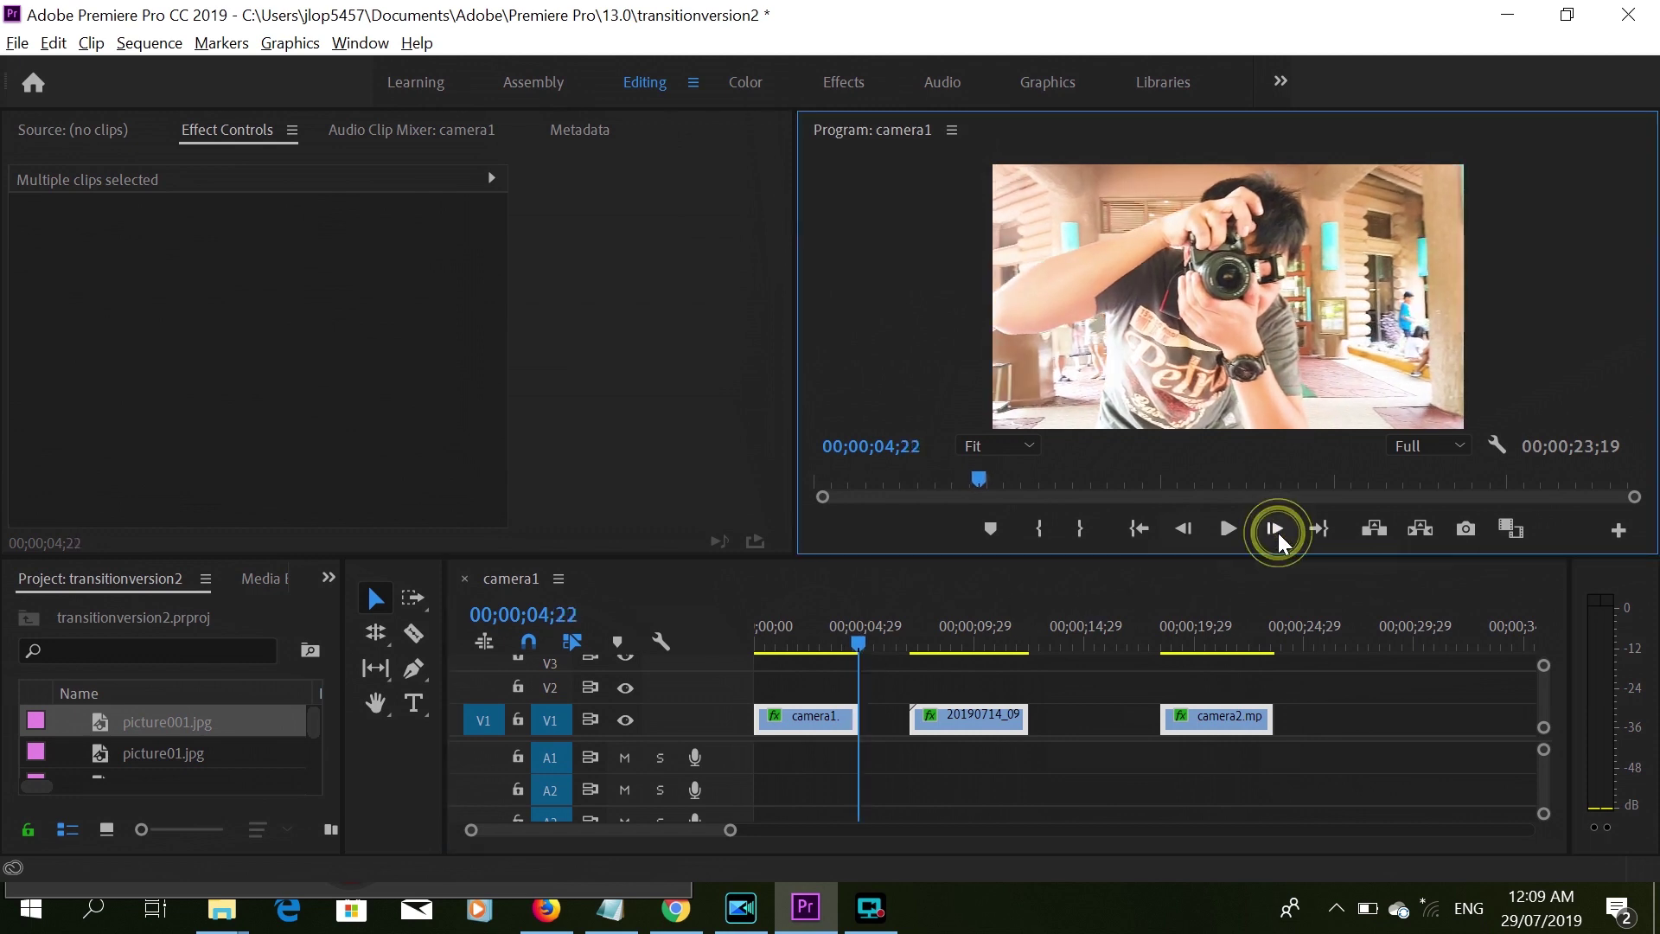
click(1276, 529)
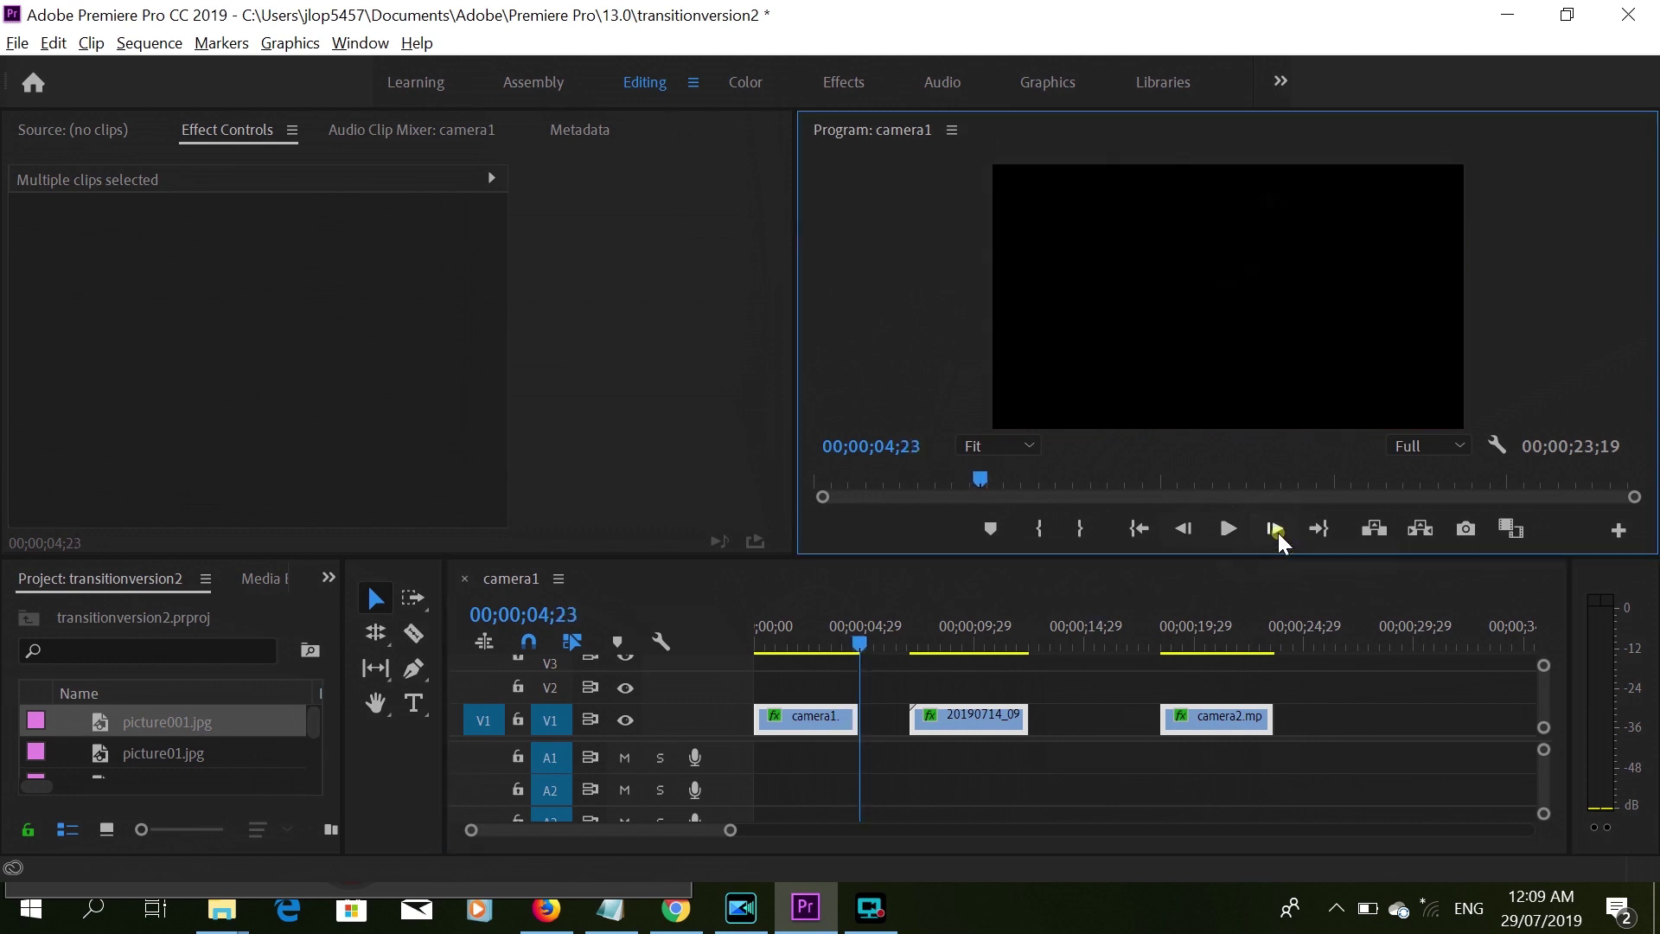
click(1187, 529)
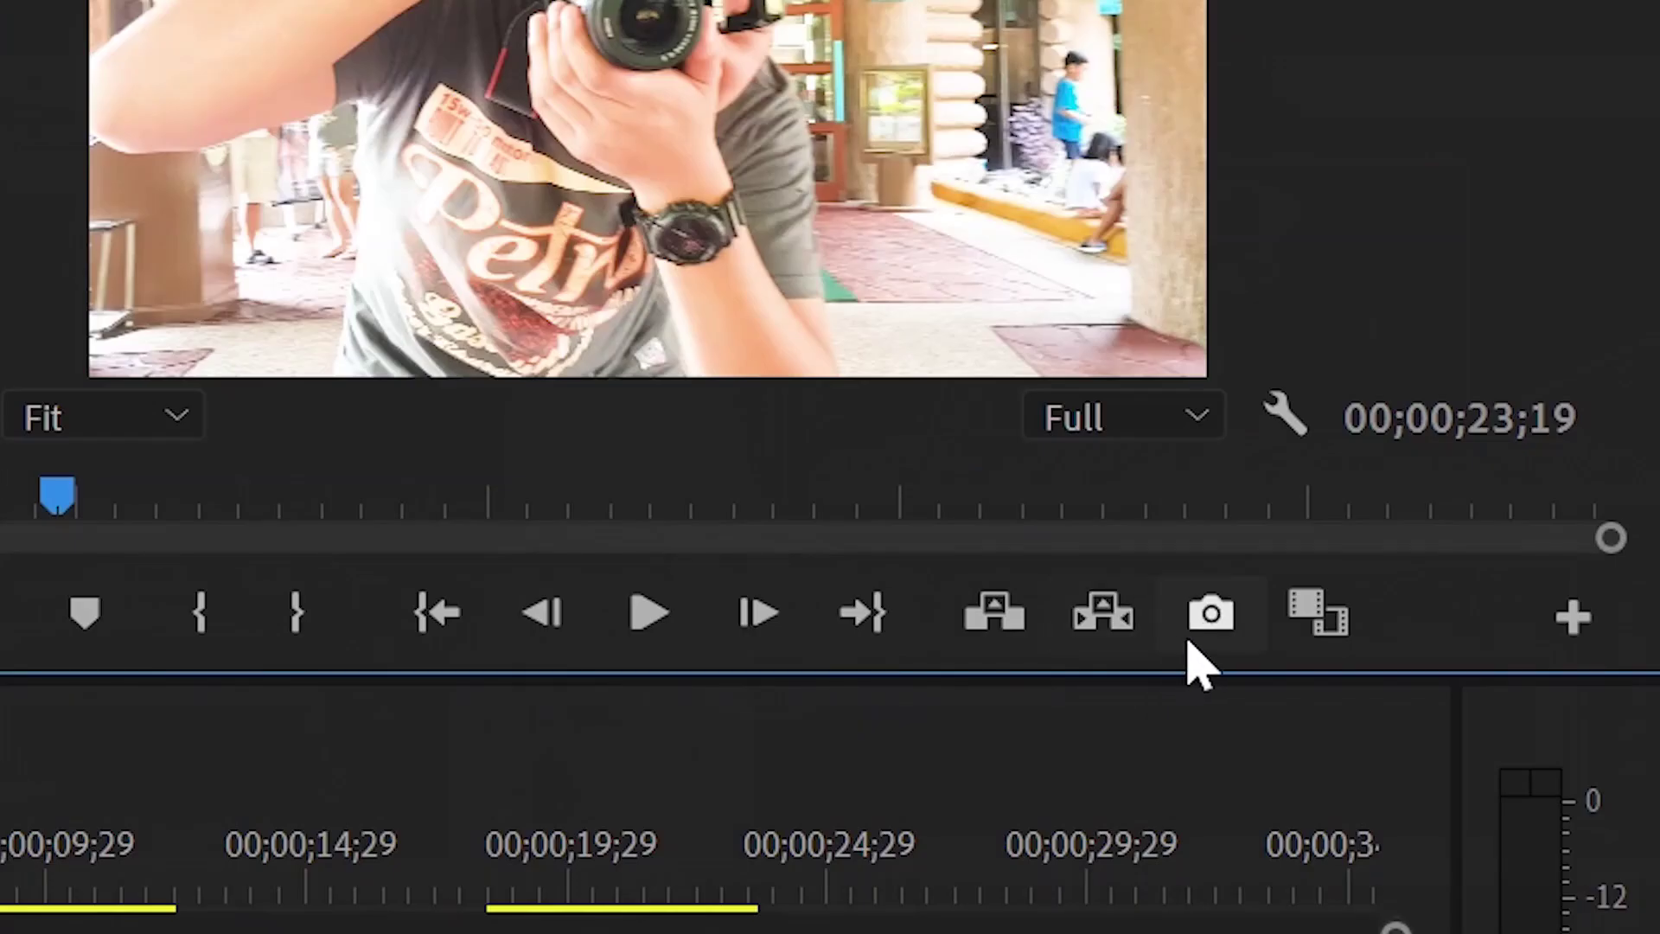
Export the current frame as a JPEG named cam01 and import it into the project.
click(1467, 531)
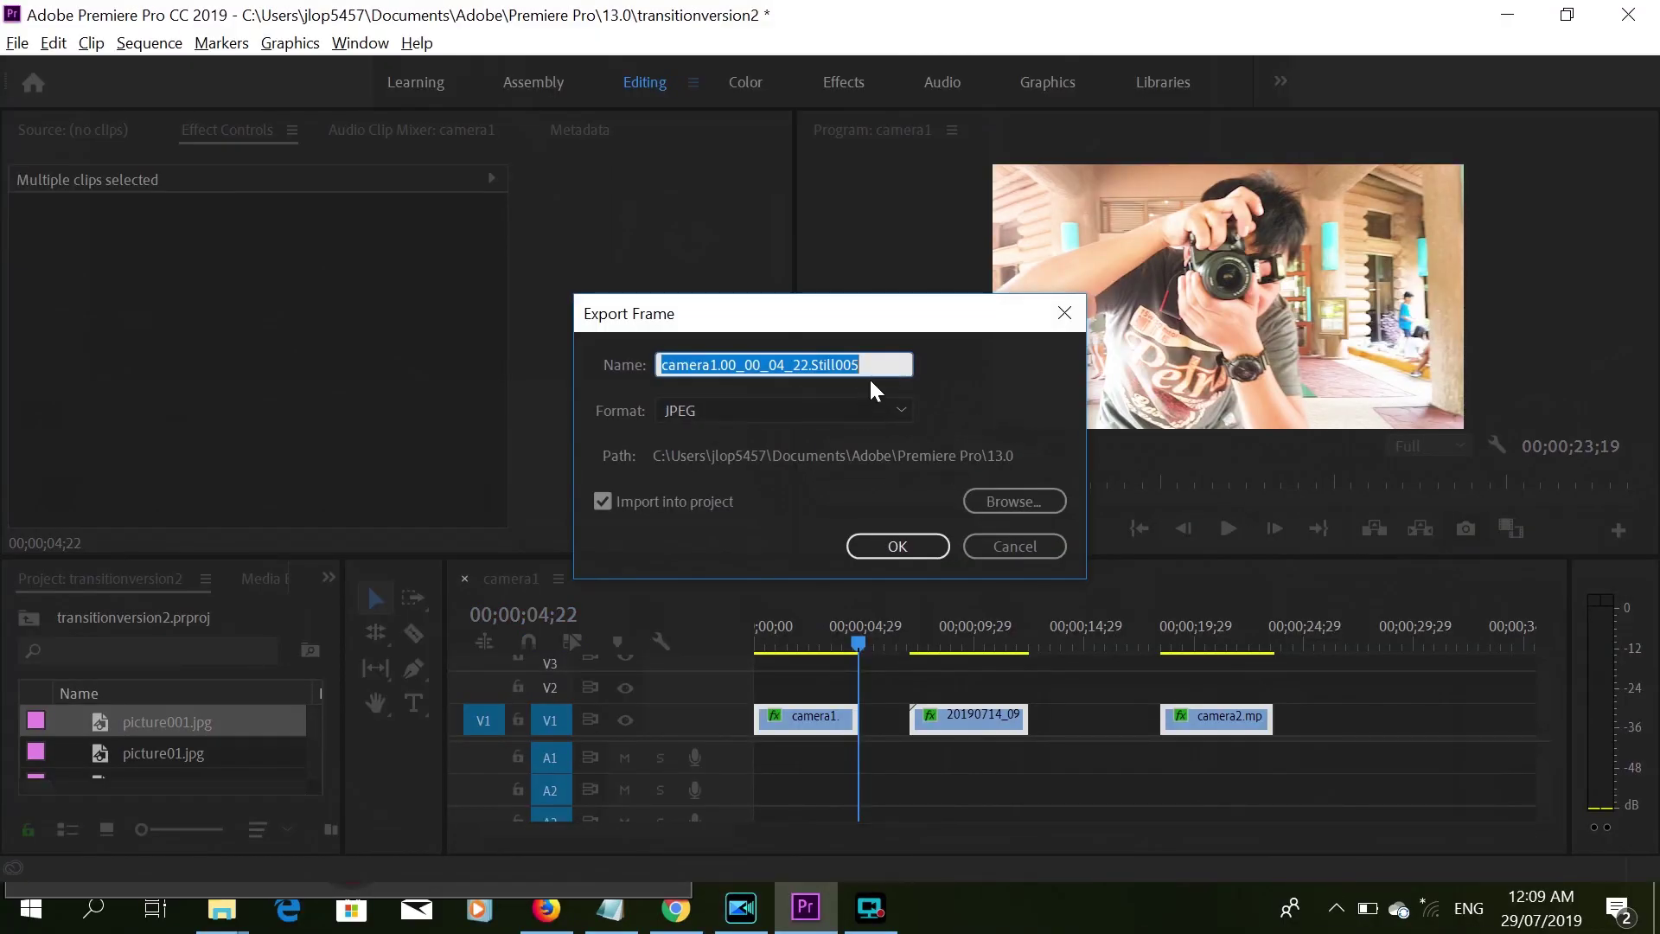
text(ca)
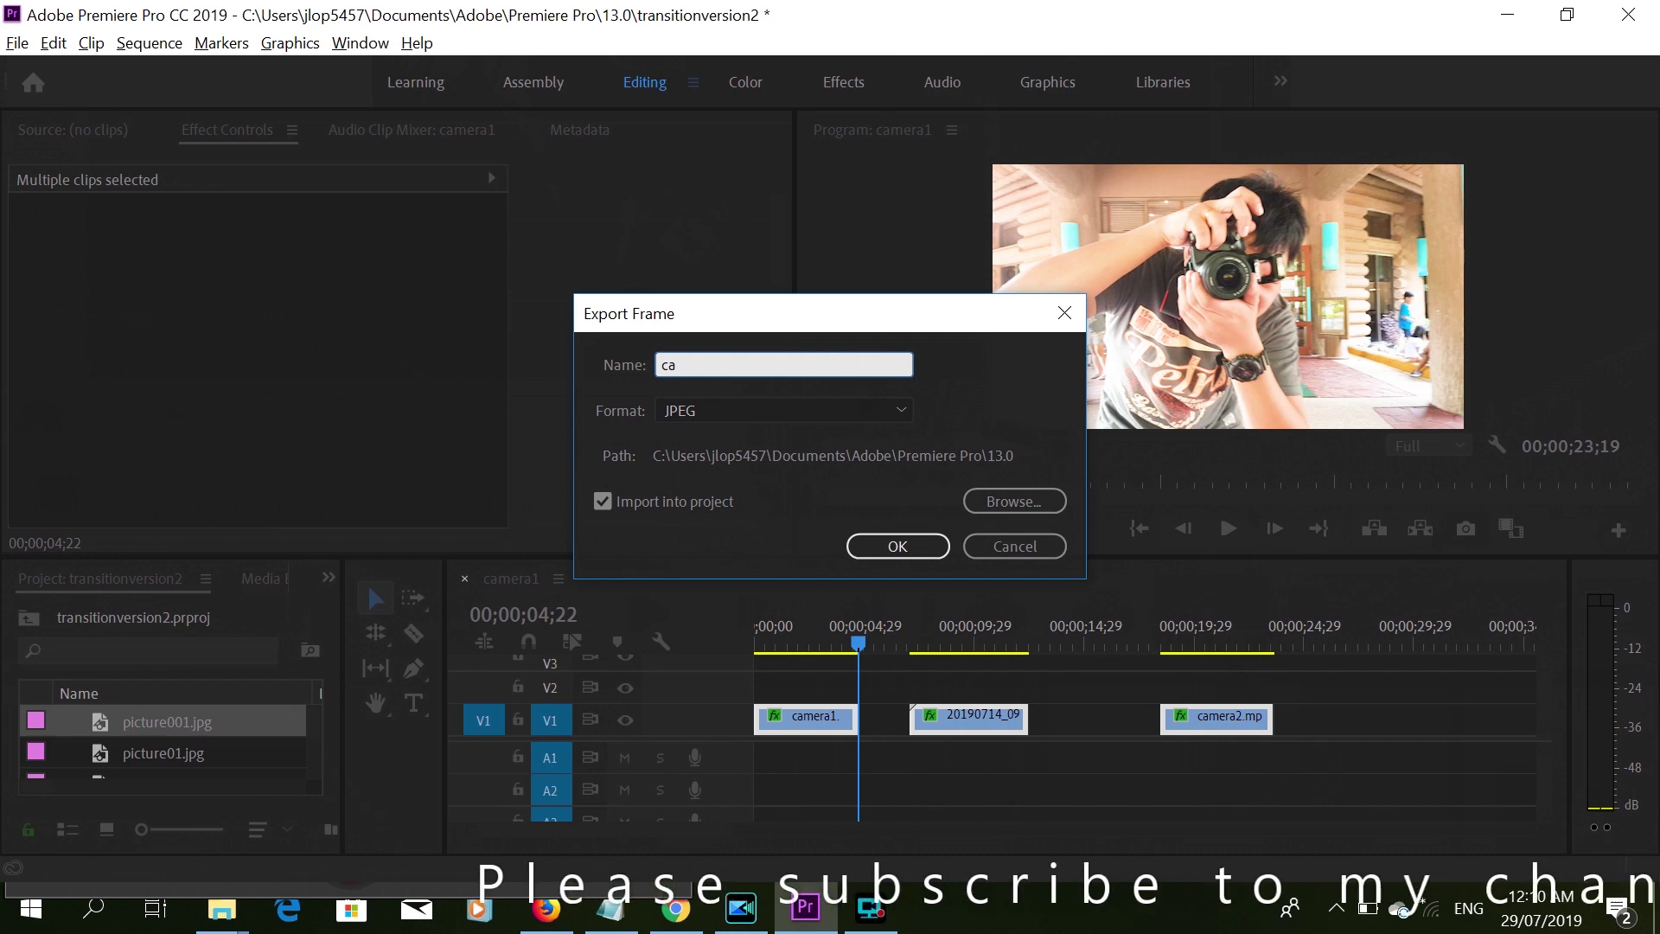
text(m01)
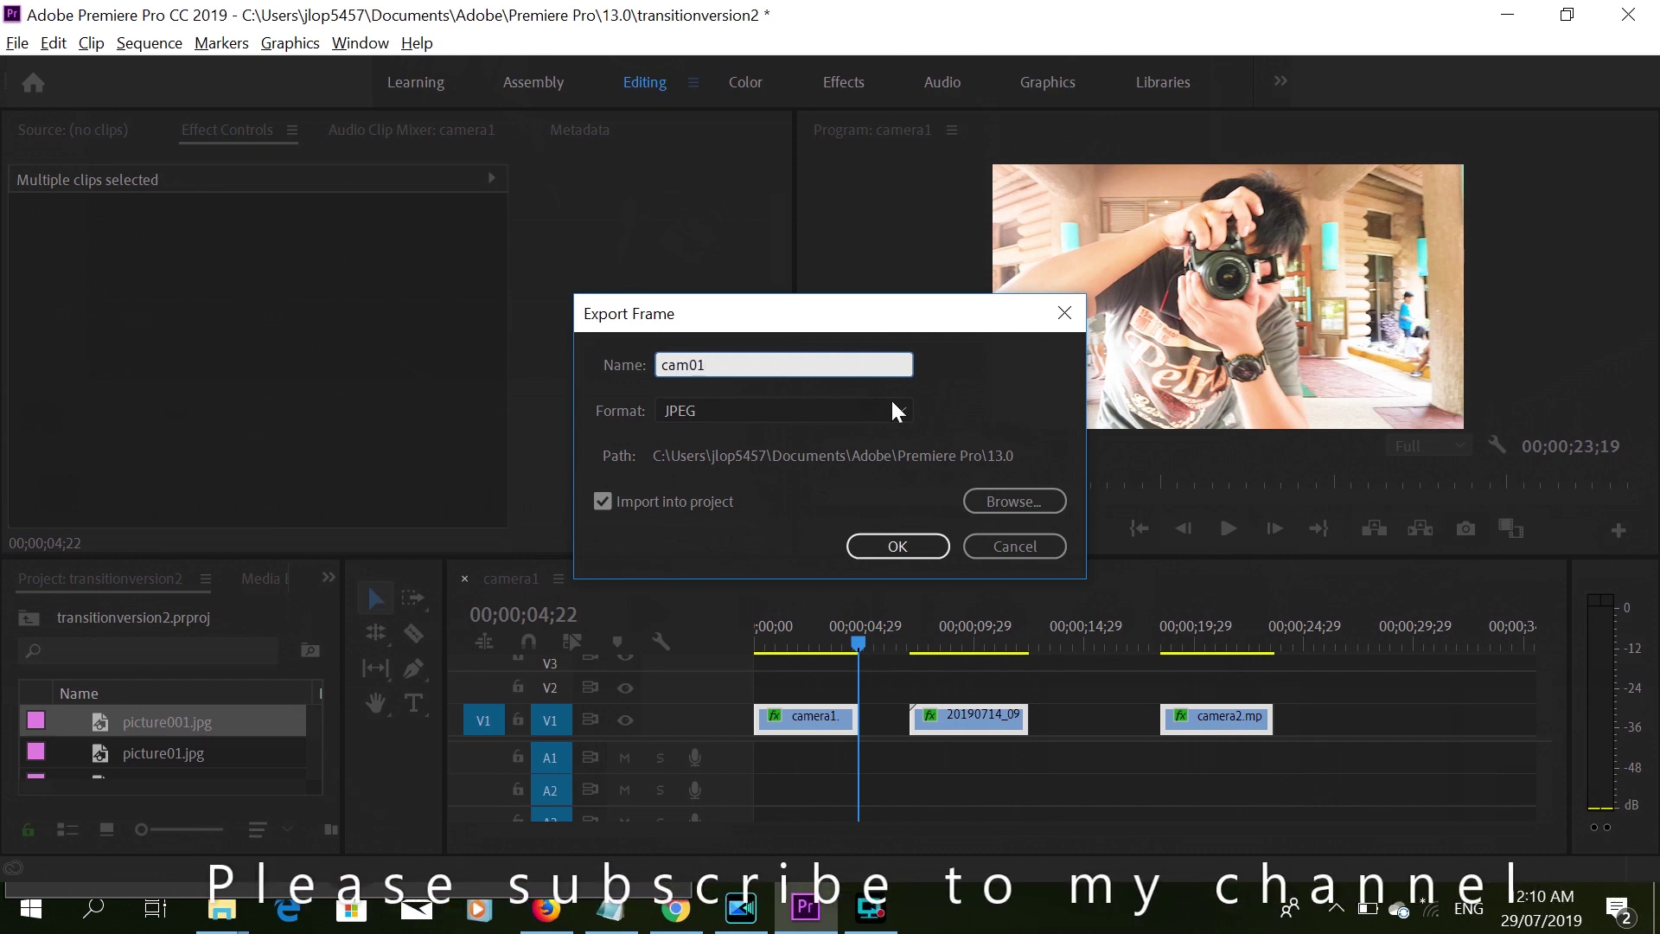
click(897, 546)
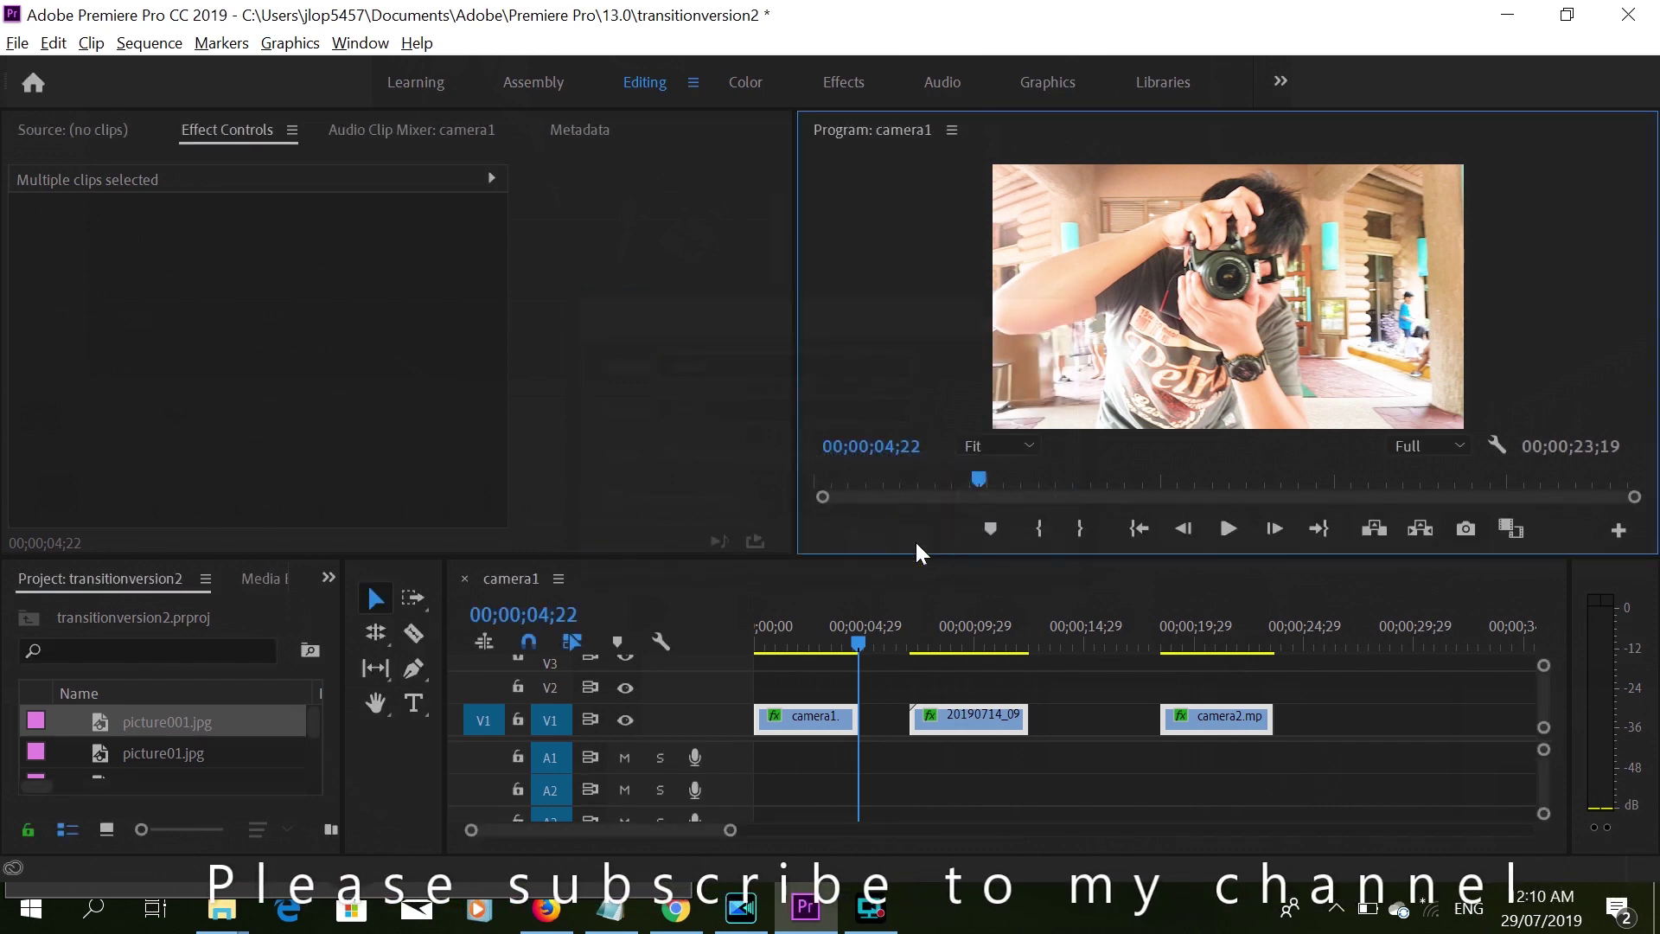
Place cam01.jpg on track V2, starting where the camera1 clip ends.
drag(182, 735, 882, 689)
click(882, 689)
right_click(880, 684)
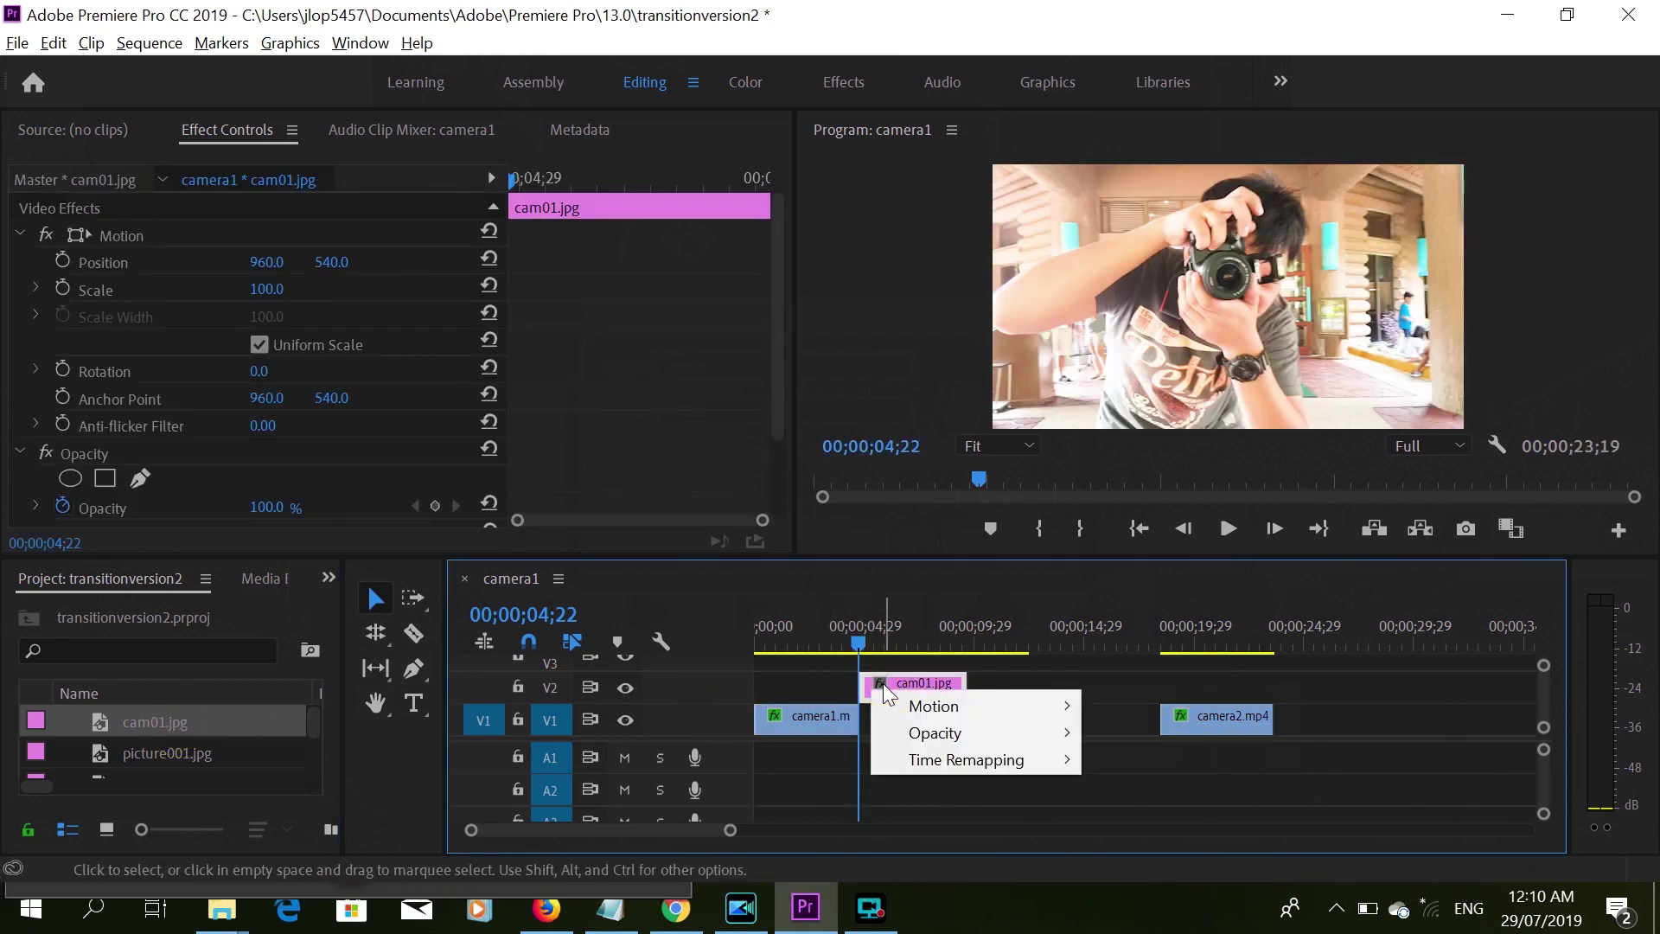
click(1053, 673)
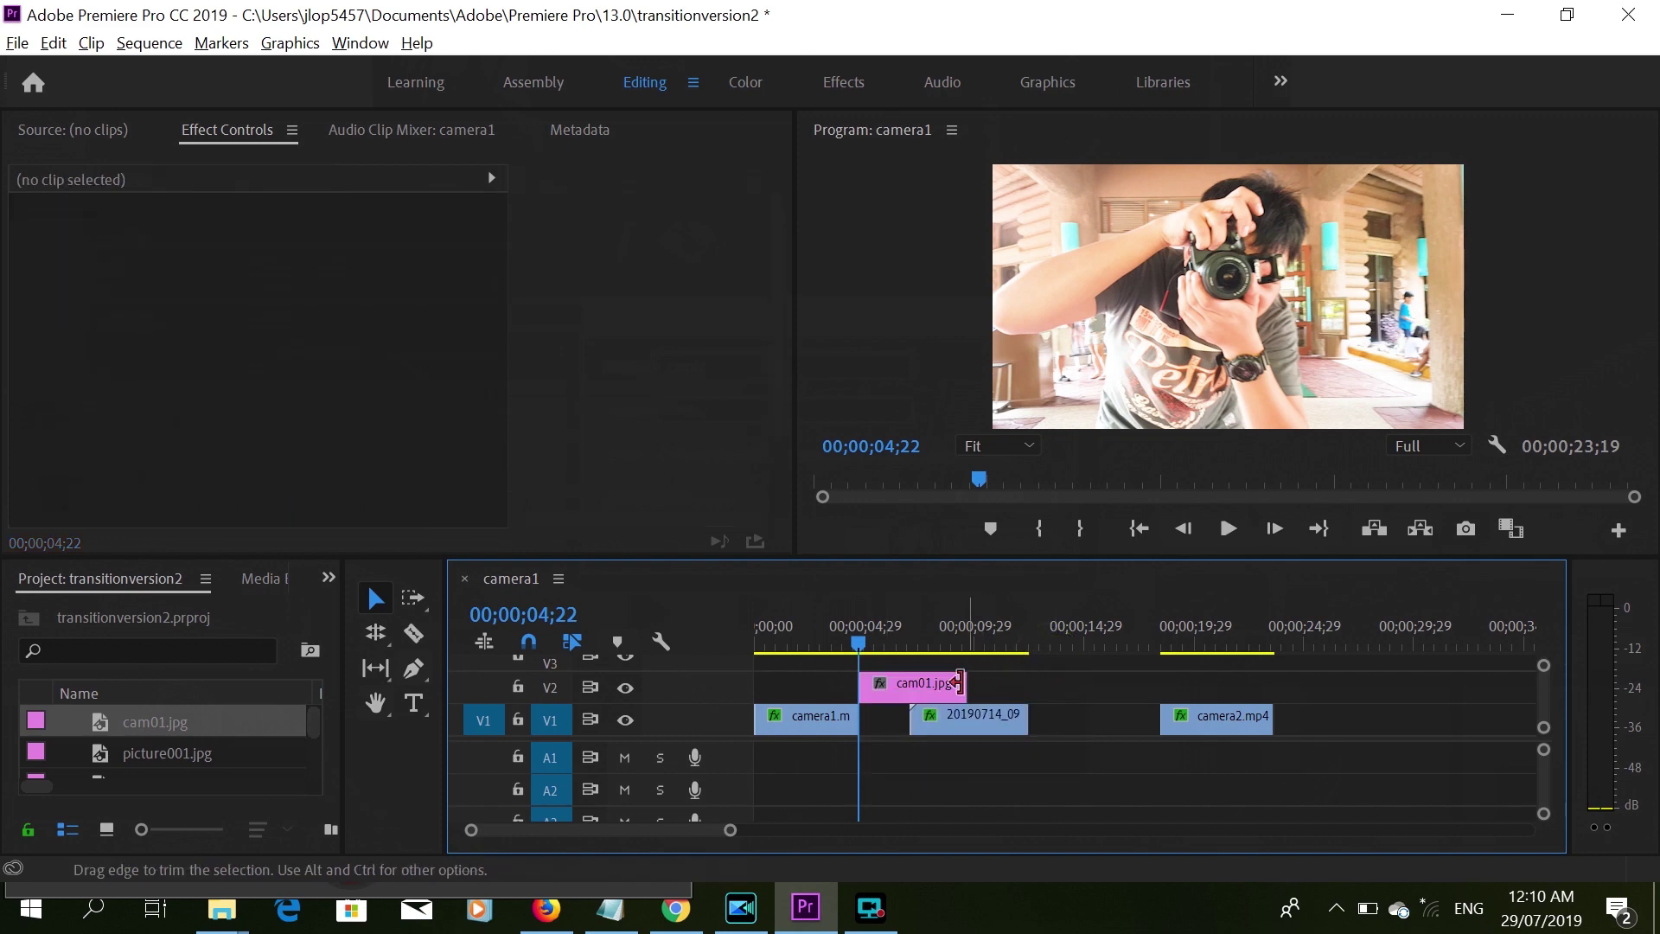
Set the duration of the cam01.jpg clip to 00;00;00;15.
right_click(949, 689)
click(1007, 704)
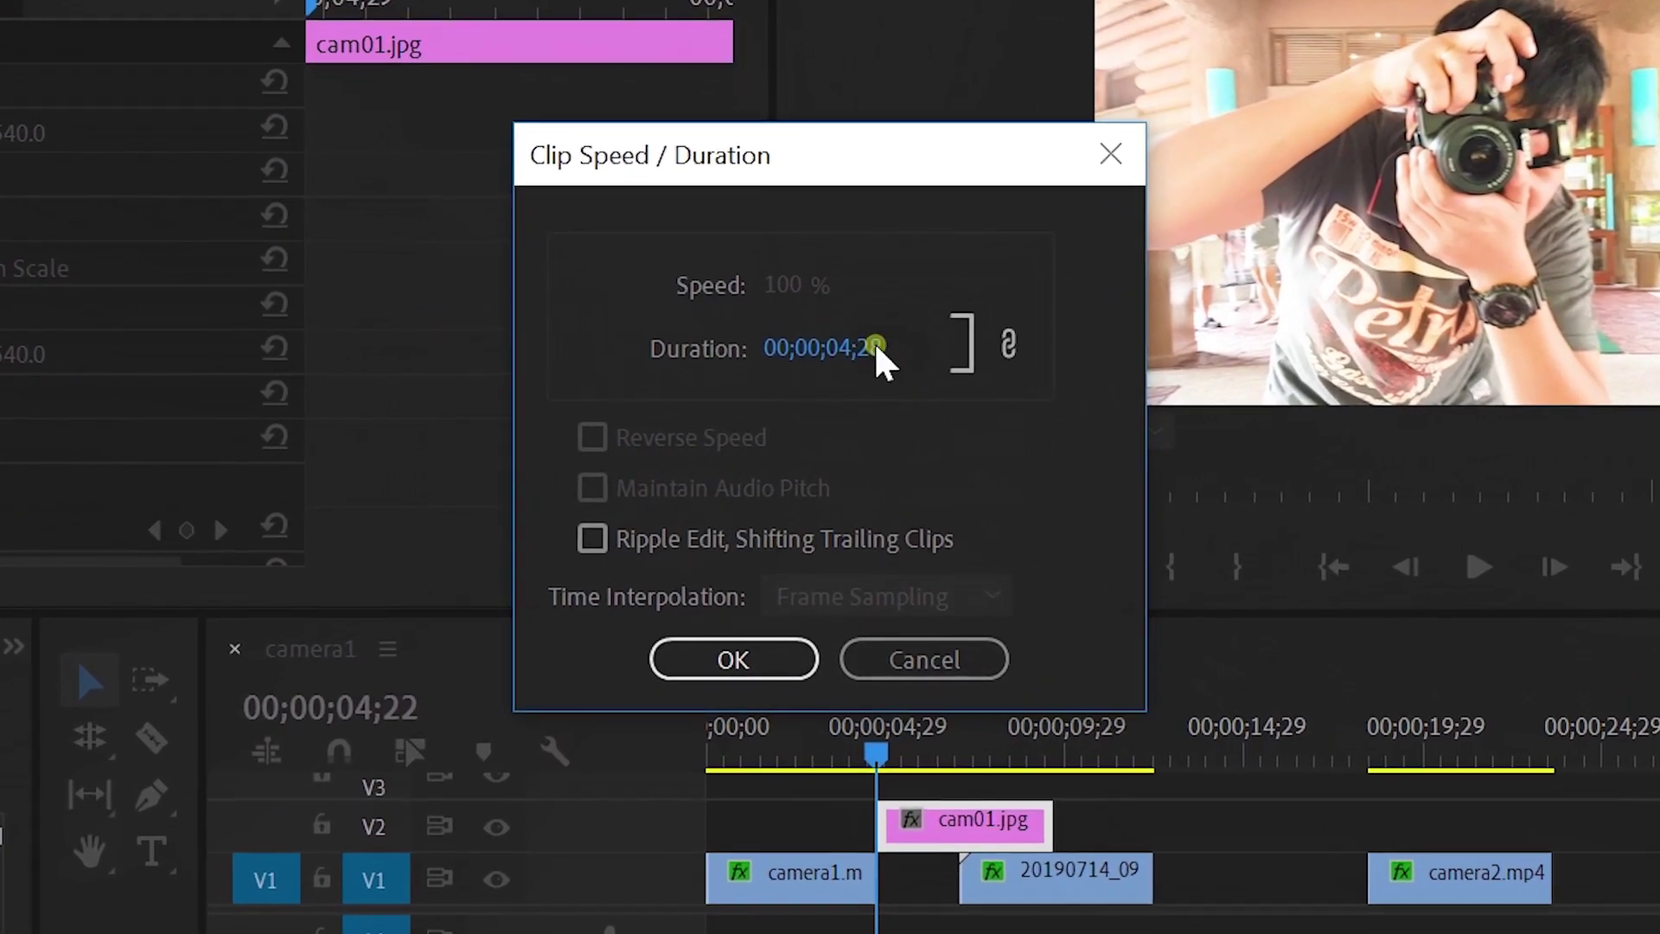
click(876, 346)
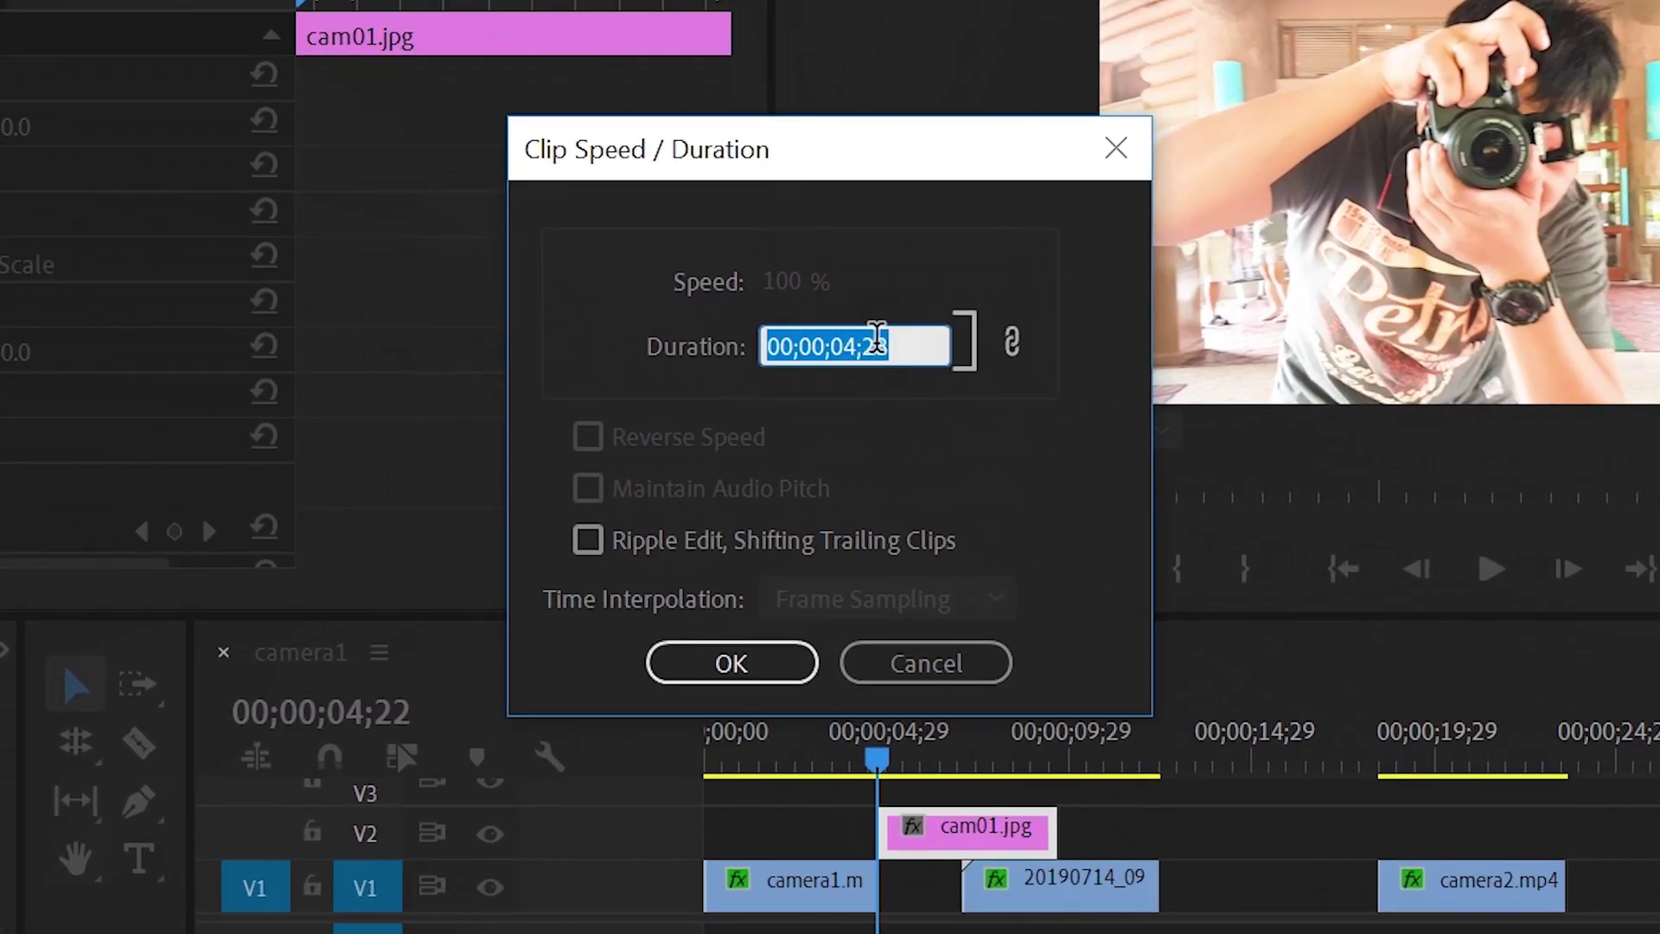
click(876, 346)
double_click(876, 346)
click(878, 341)
key(BackSpace)
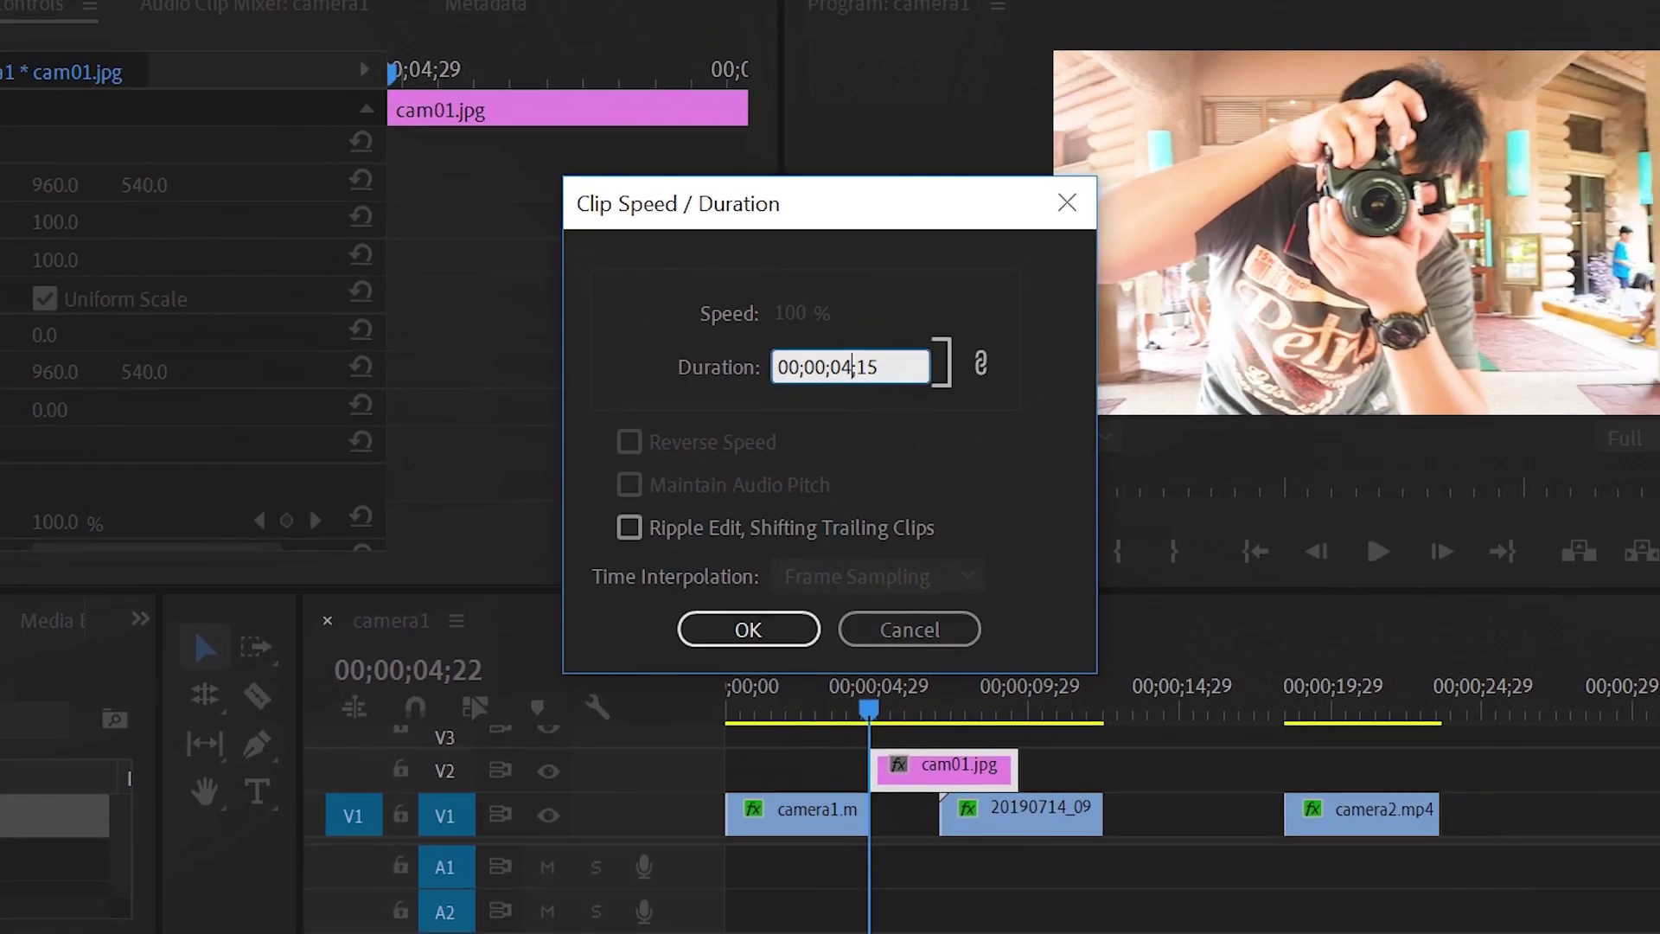
key(BackSpace)
key(BackSpace)
key(BackSpace)
key(BackSpace)
key(BackSpace)
text(00;15)
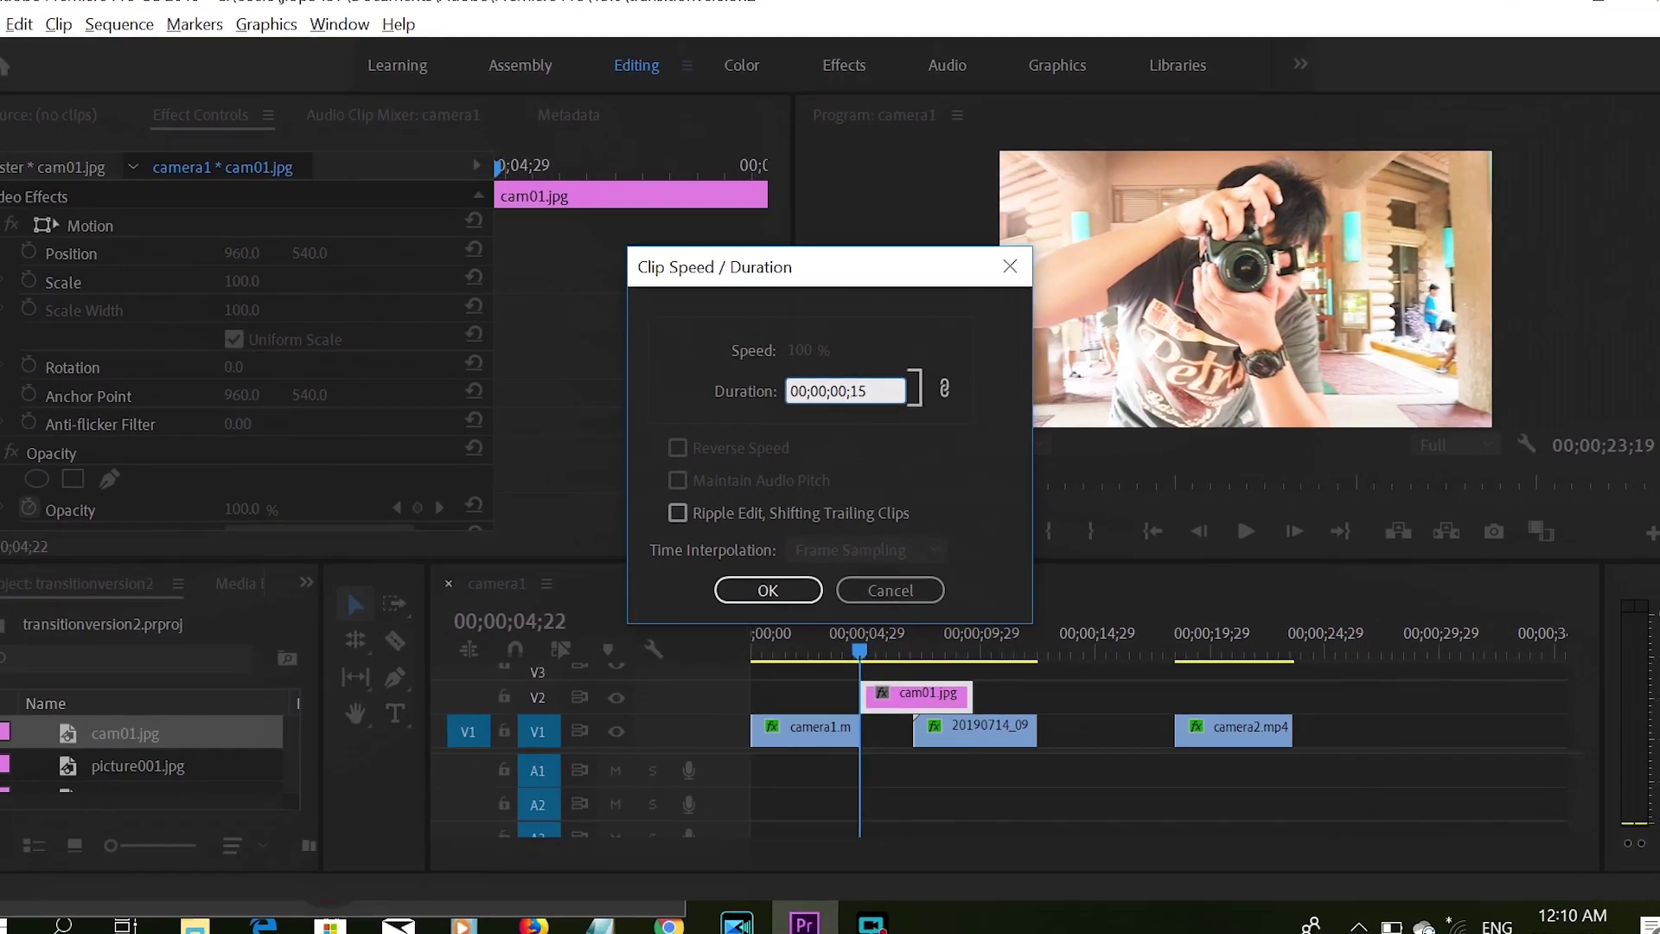
key(Return)
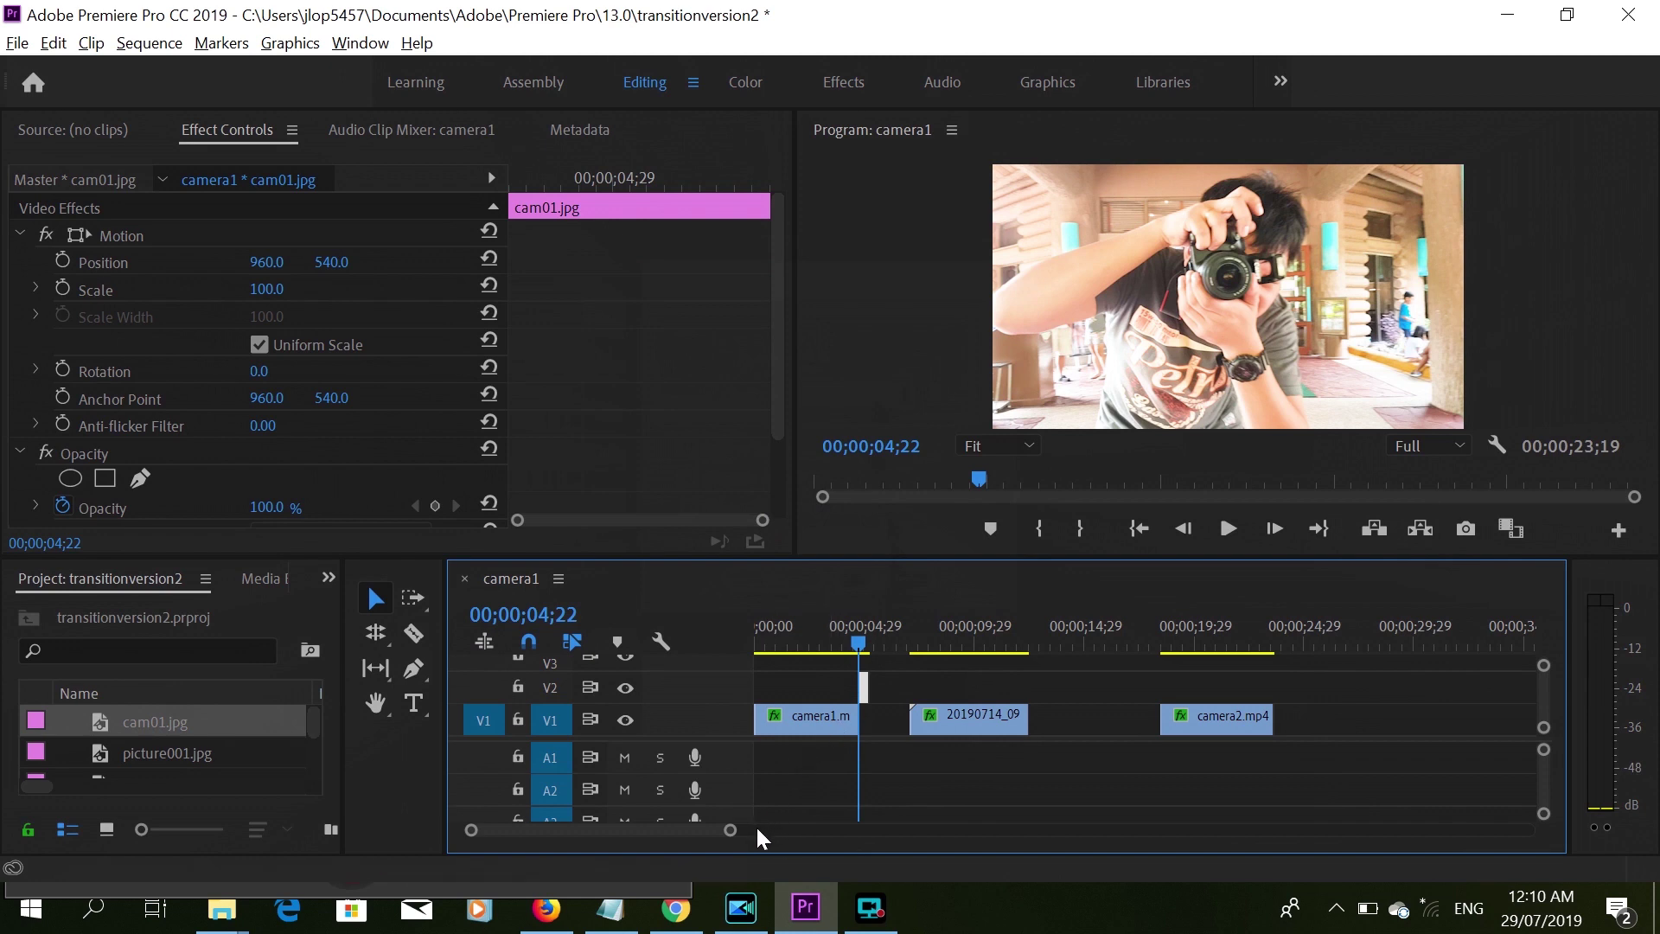
Turn on Position and Scale keyframing for the cam01.jpg clip at 00;00;05;03.
drag(730, 830, 668, 836)
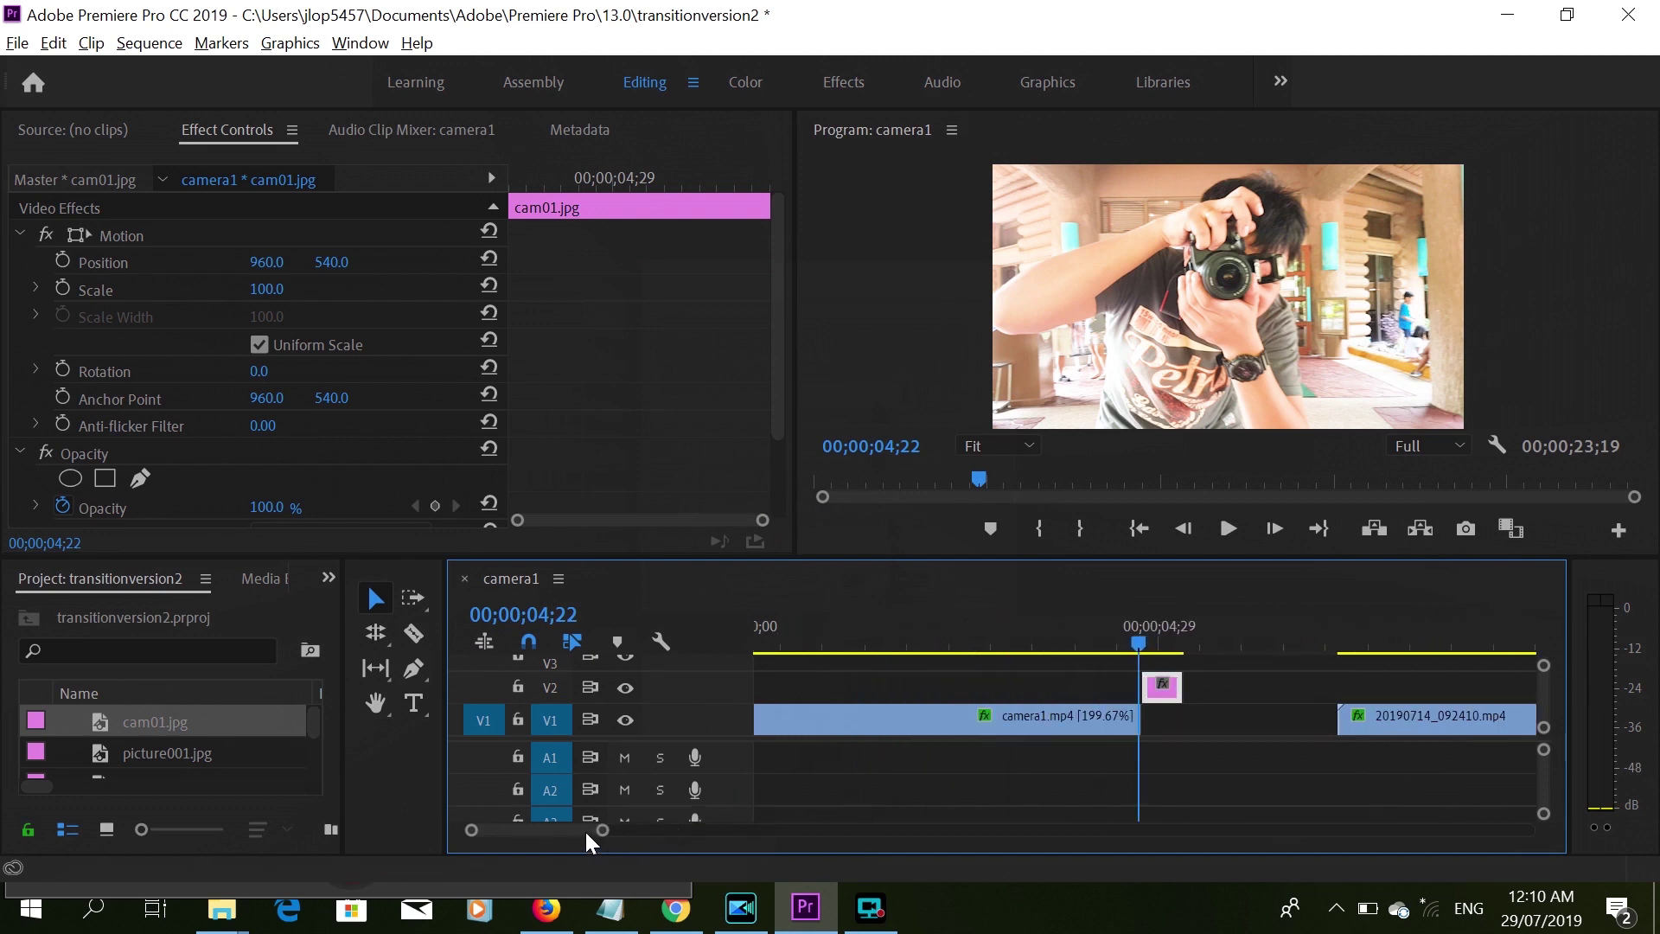
scroll(586, 828, down, 4)
scroll(593, 827, up, 5)
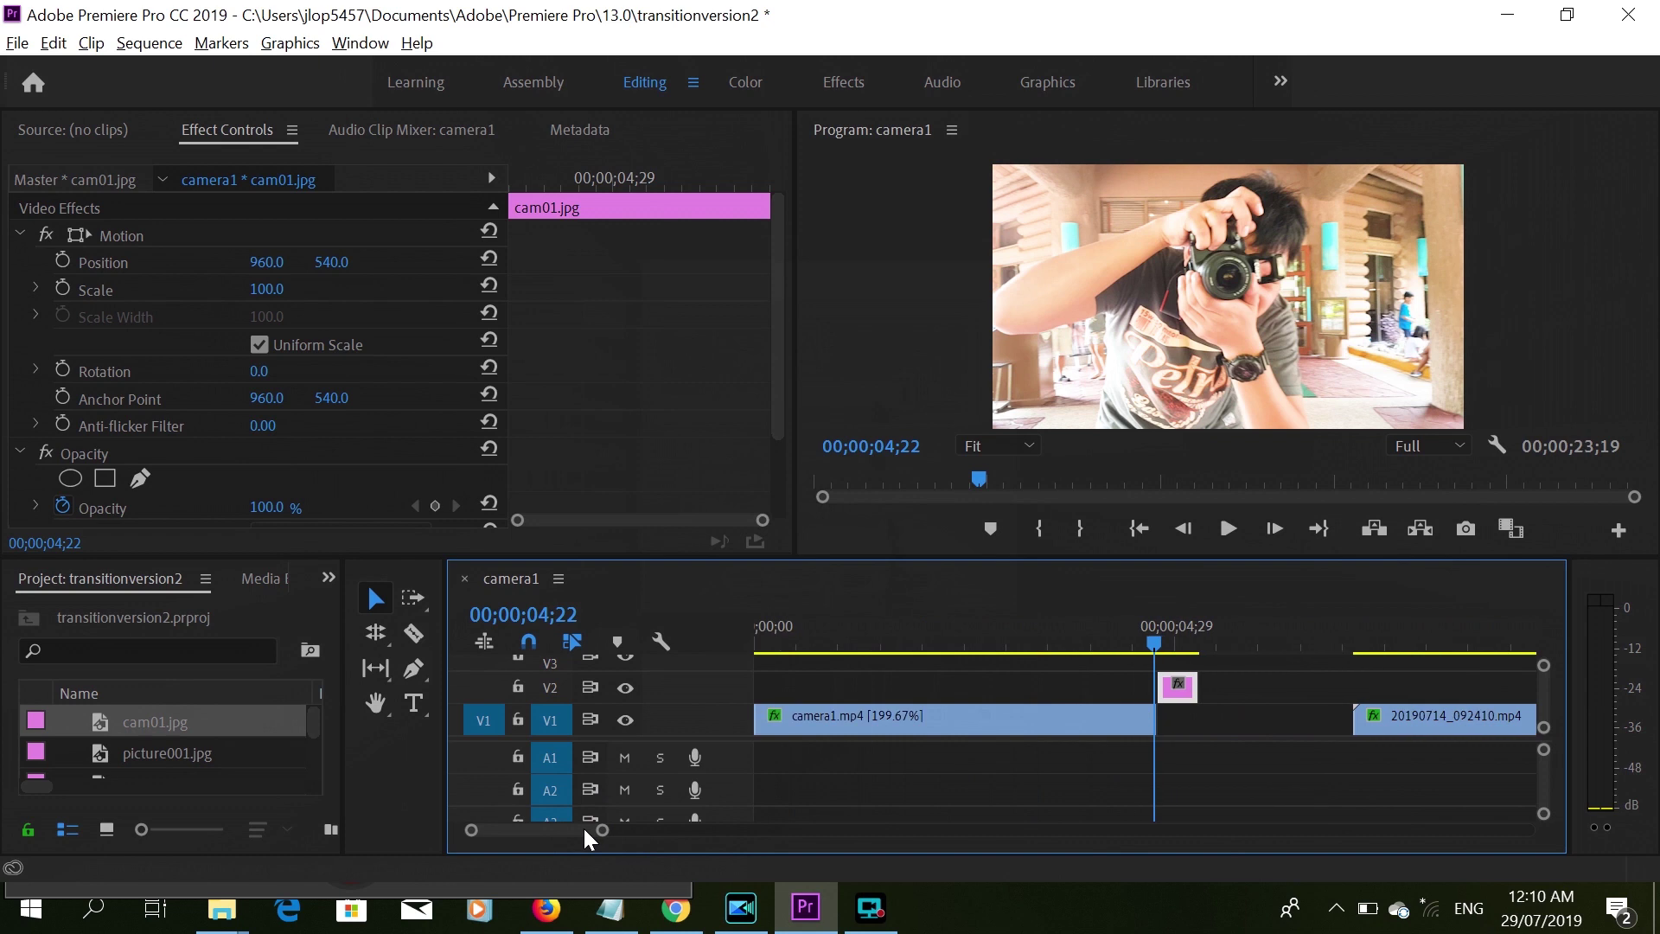
drag(1155, 649, 1188, 653)
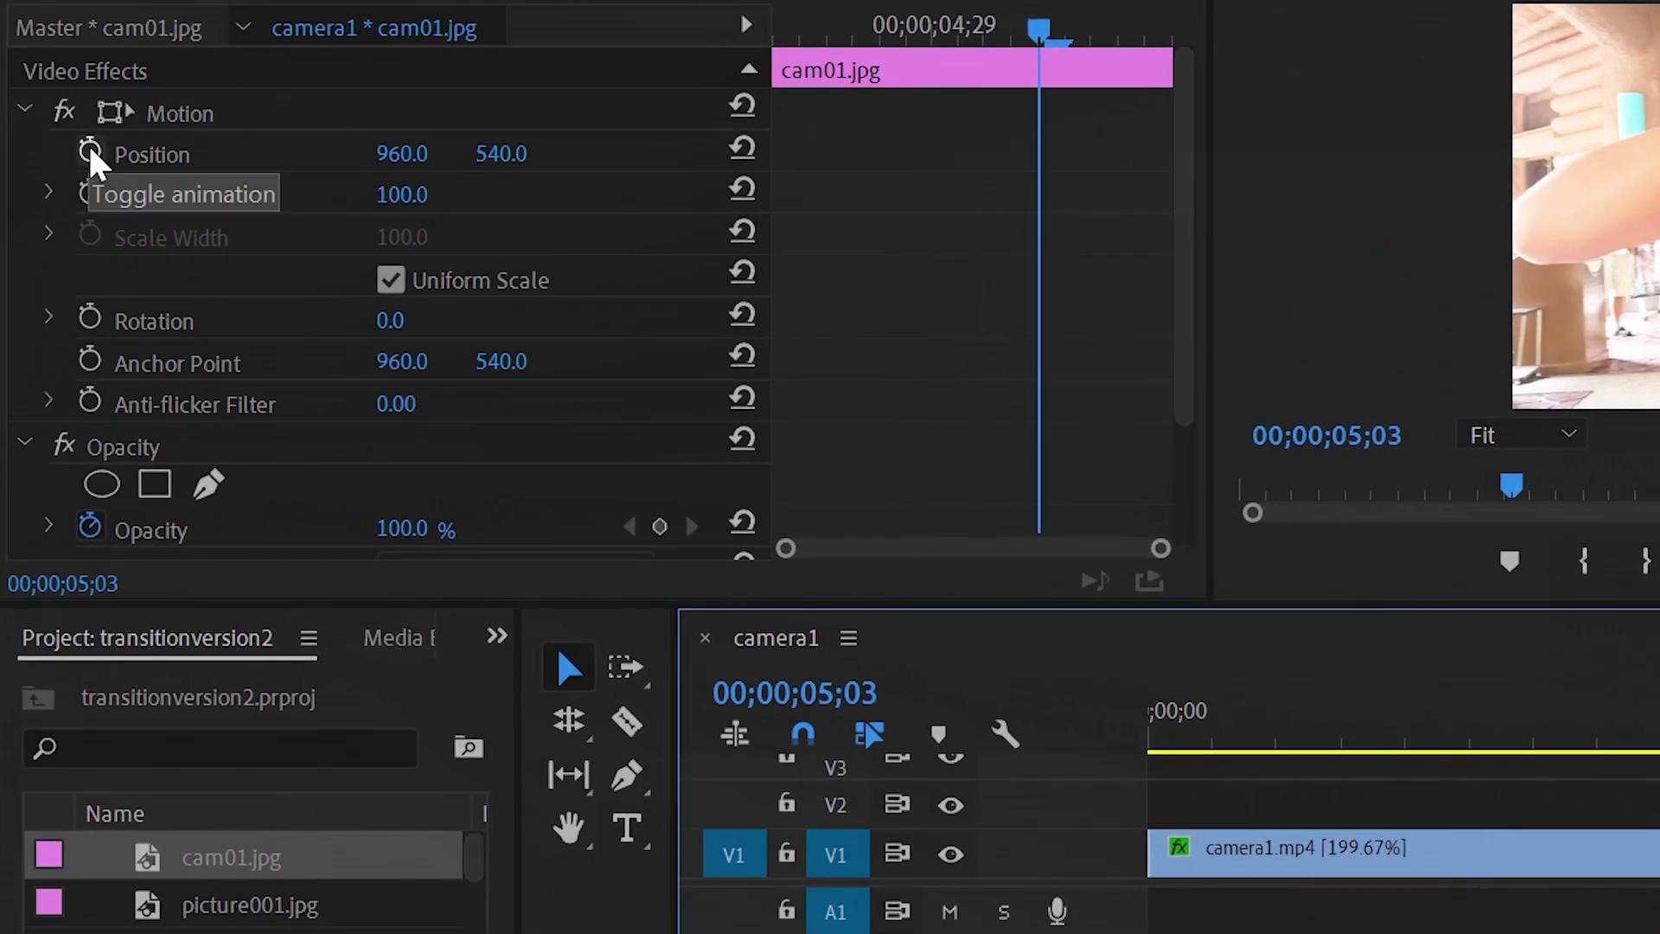
click(63, 262)
click(92, 195)
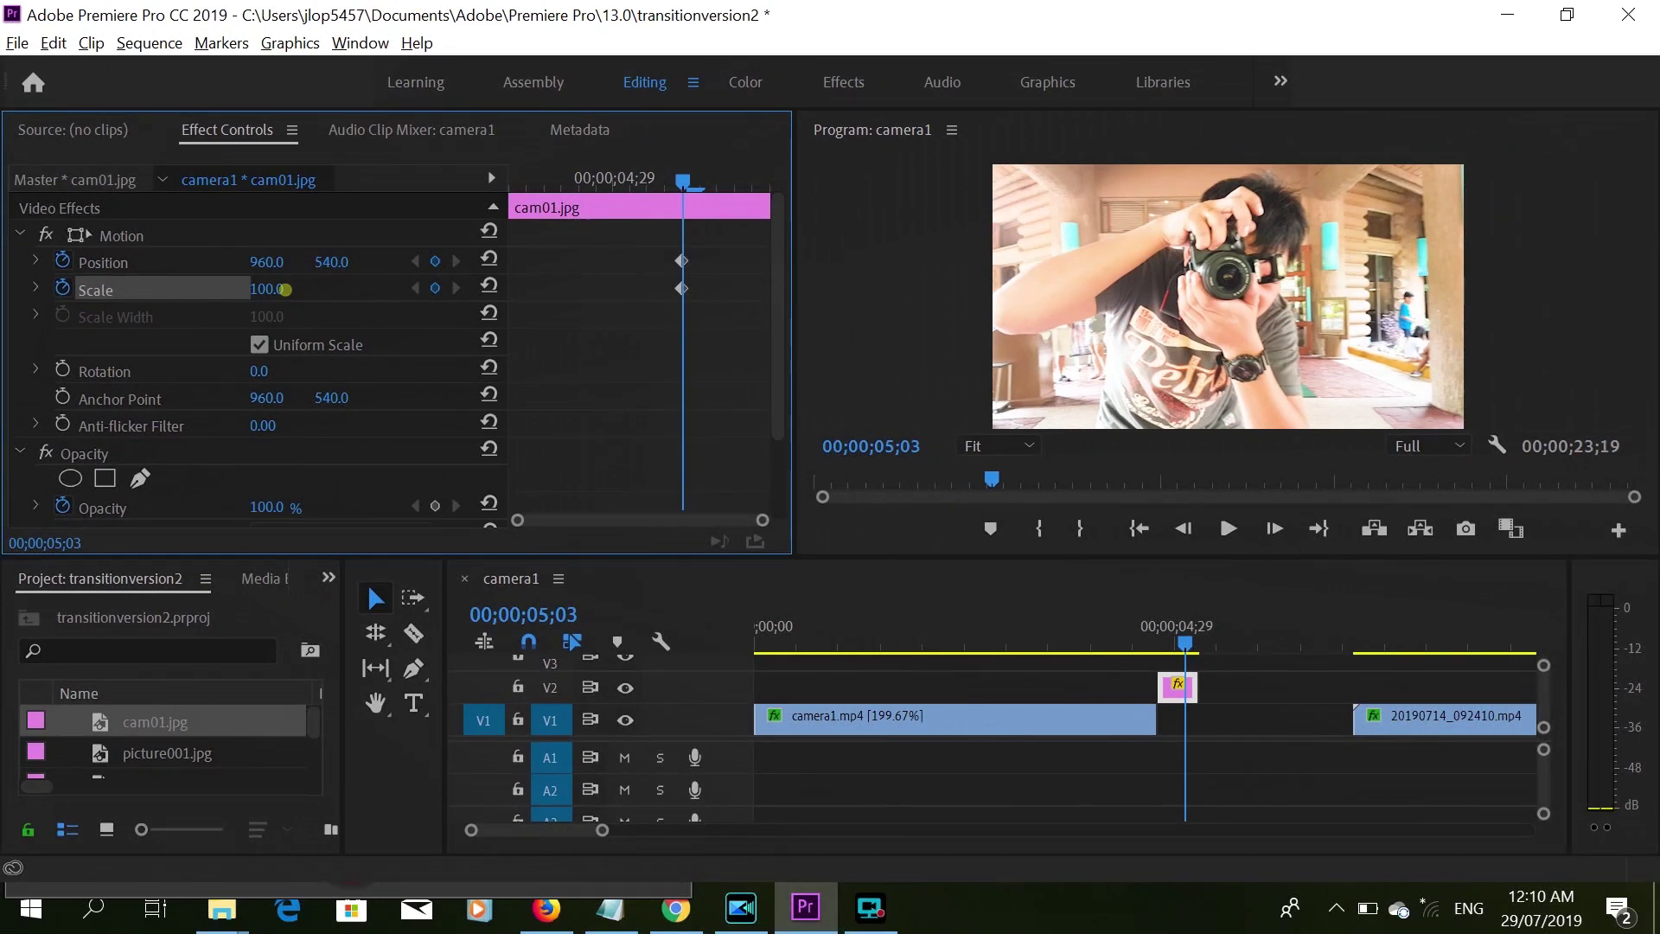
Set the cam01.jpg clip's scale to 1000 and its position to 938, 1342 to centre the camera lens.
click(364, 232)
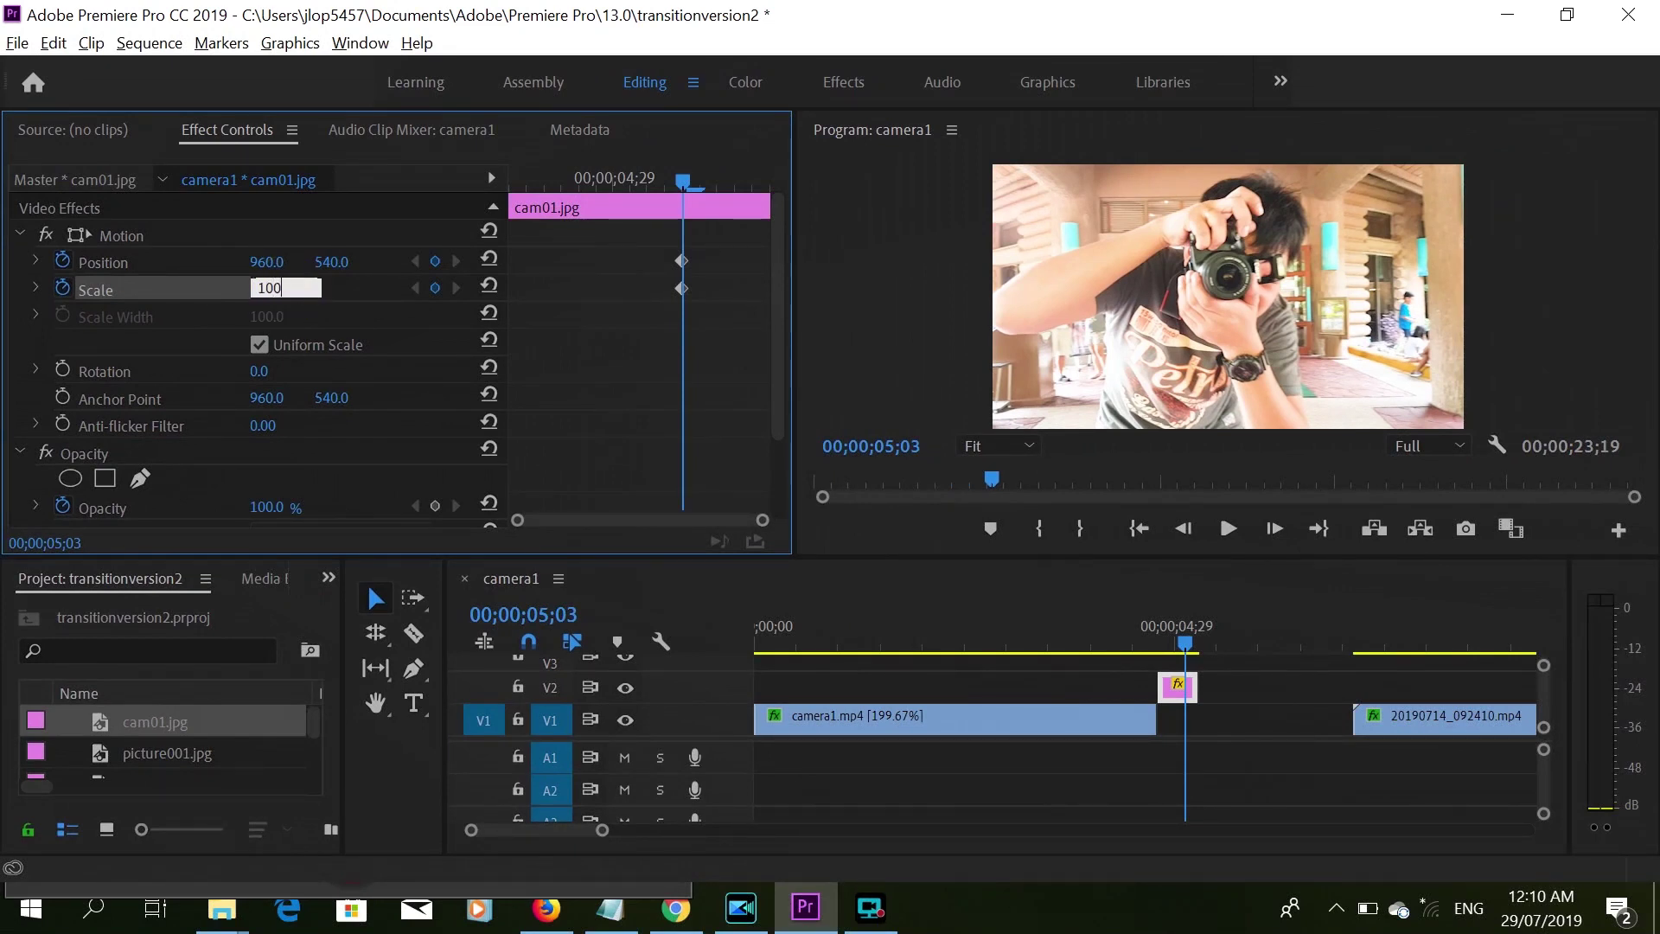
key(Return)
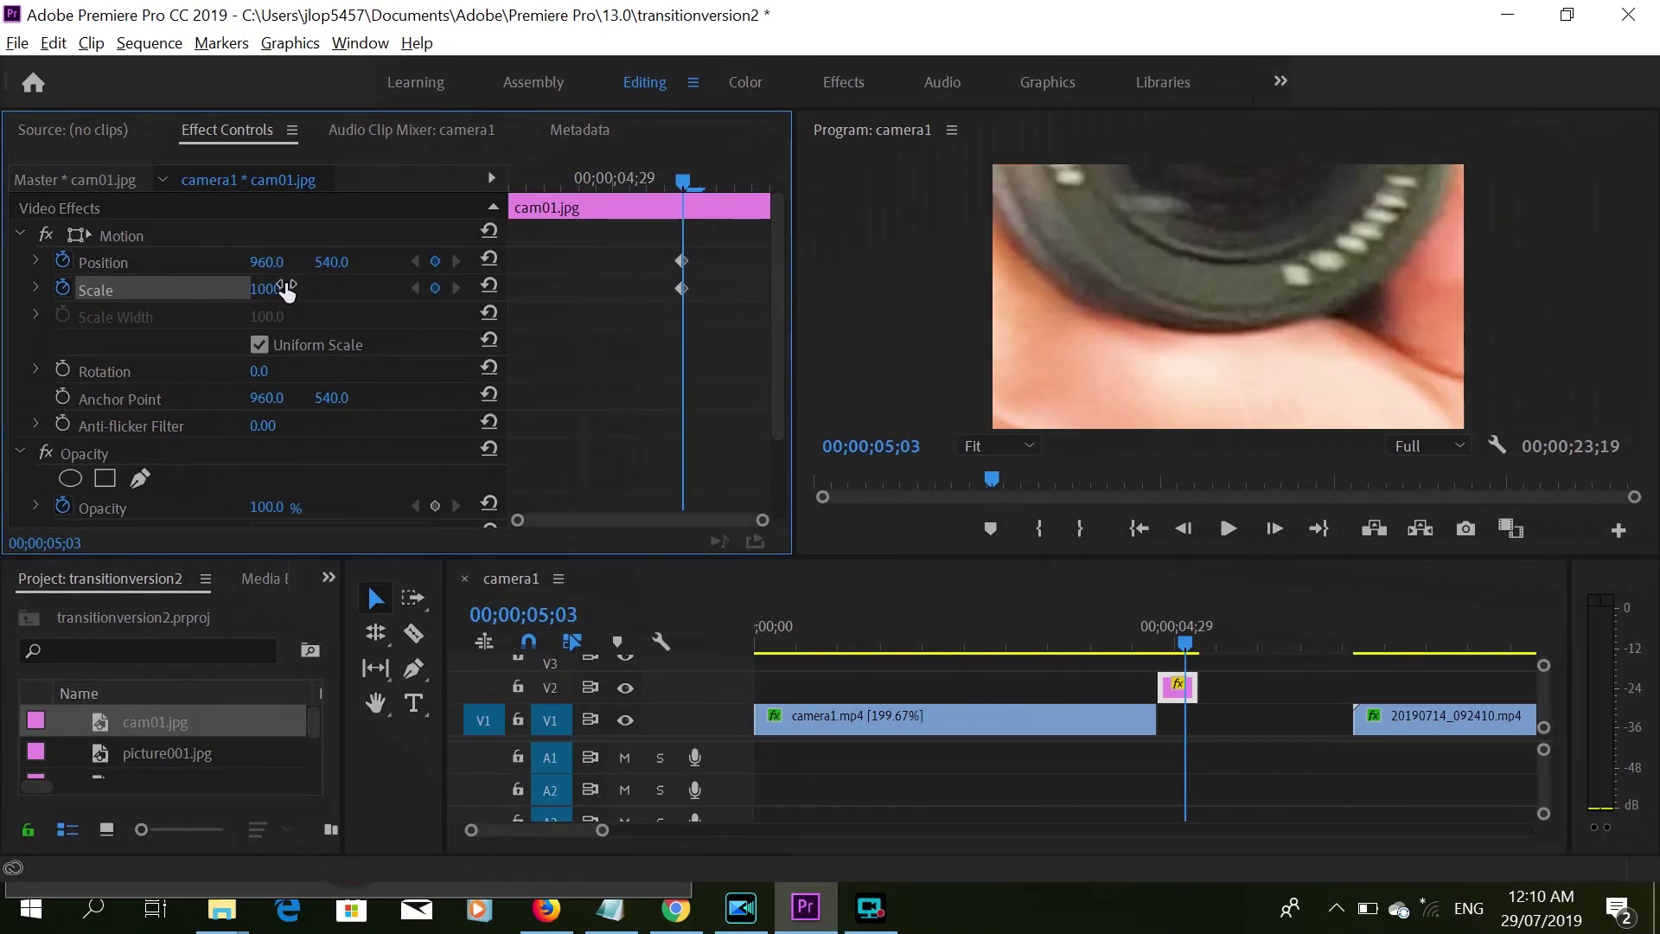
click(332, 260)
text(1342)
key(Return)
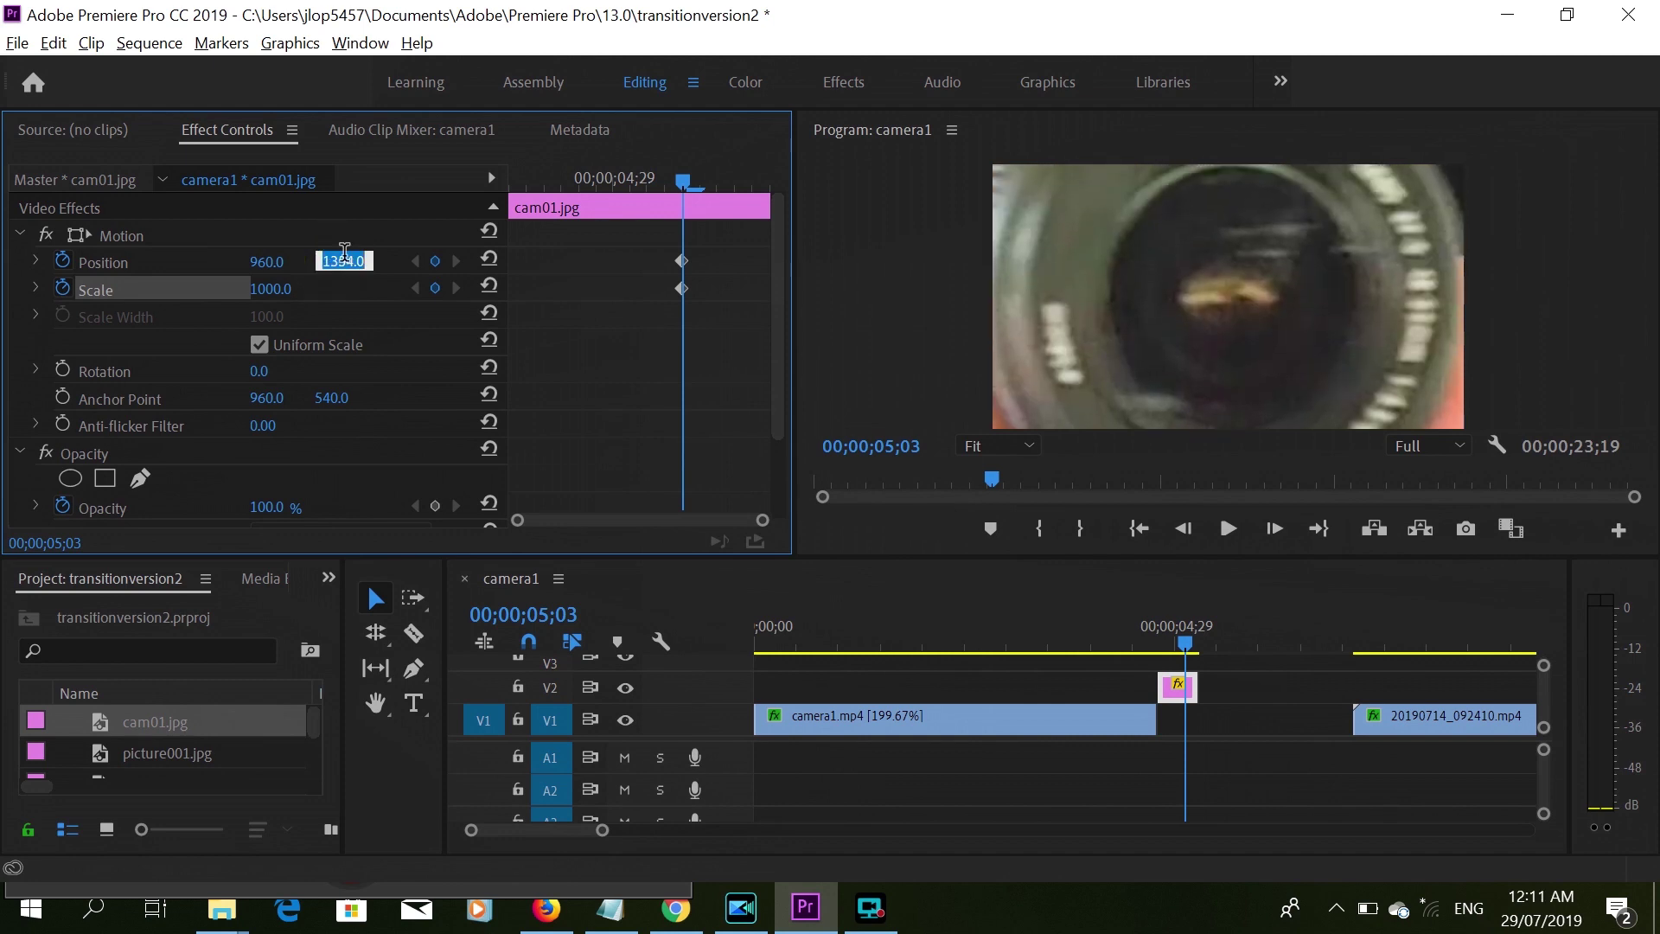
Go to the last frame of the cam01.jpg clip, at 00;00;05;07, and set its scale to 1500.
drag(687, 178, 806, 192)
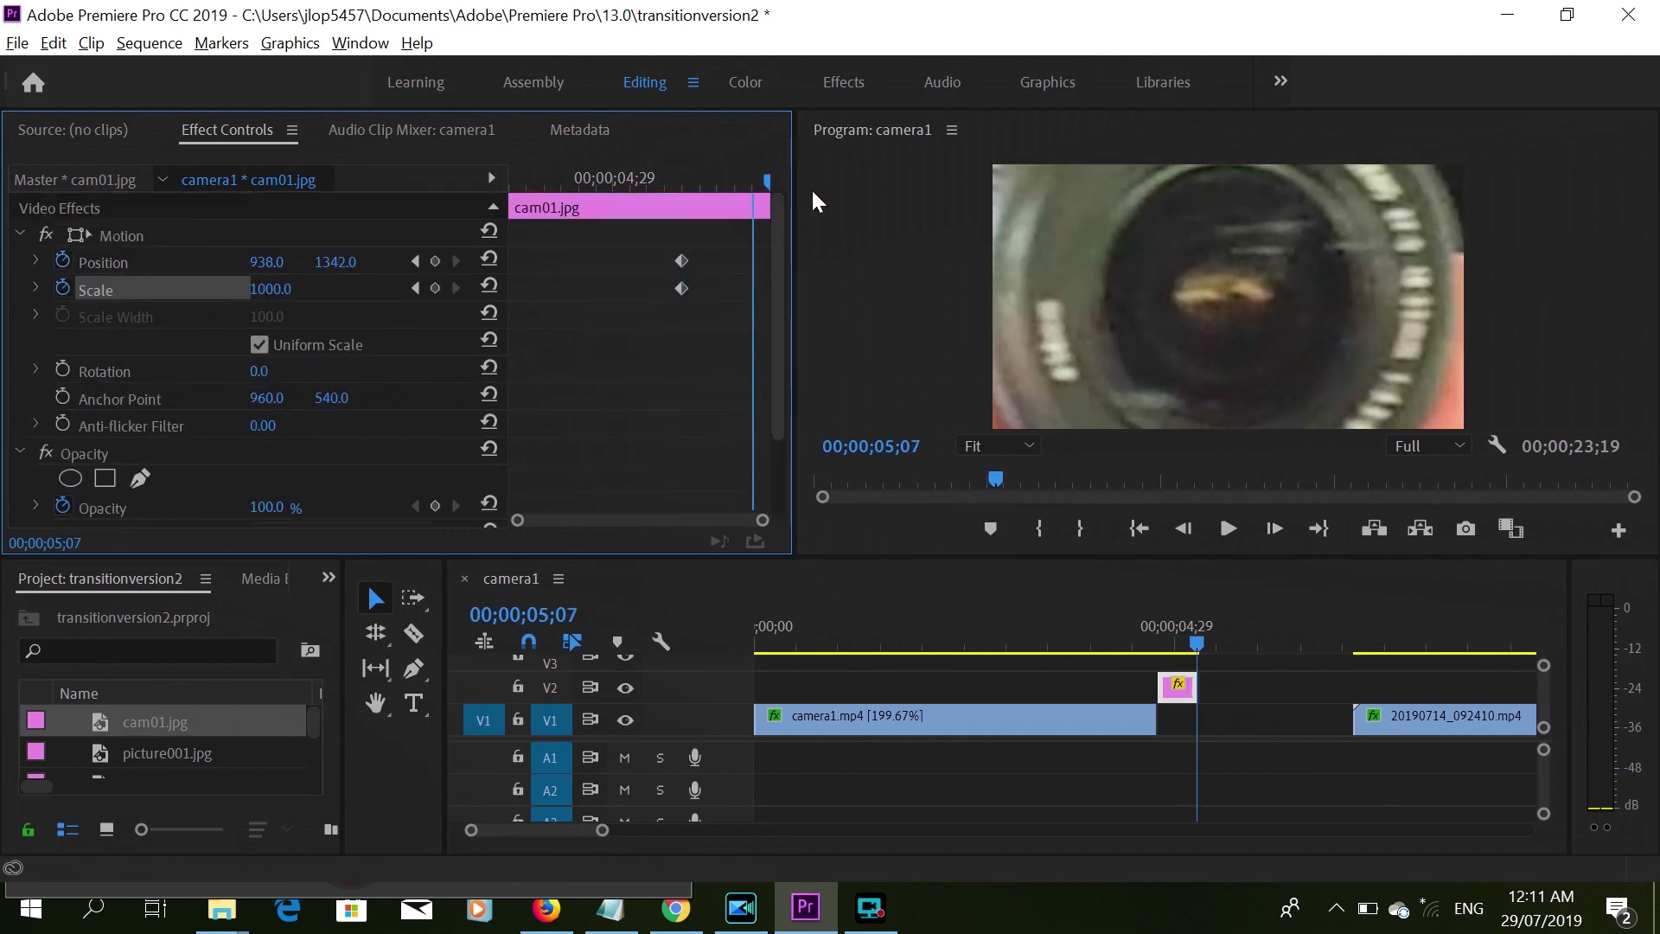
key(Right)
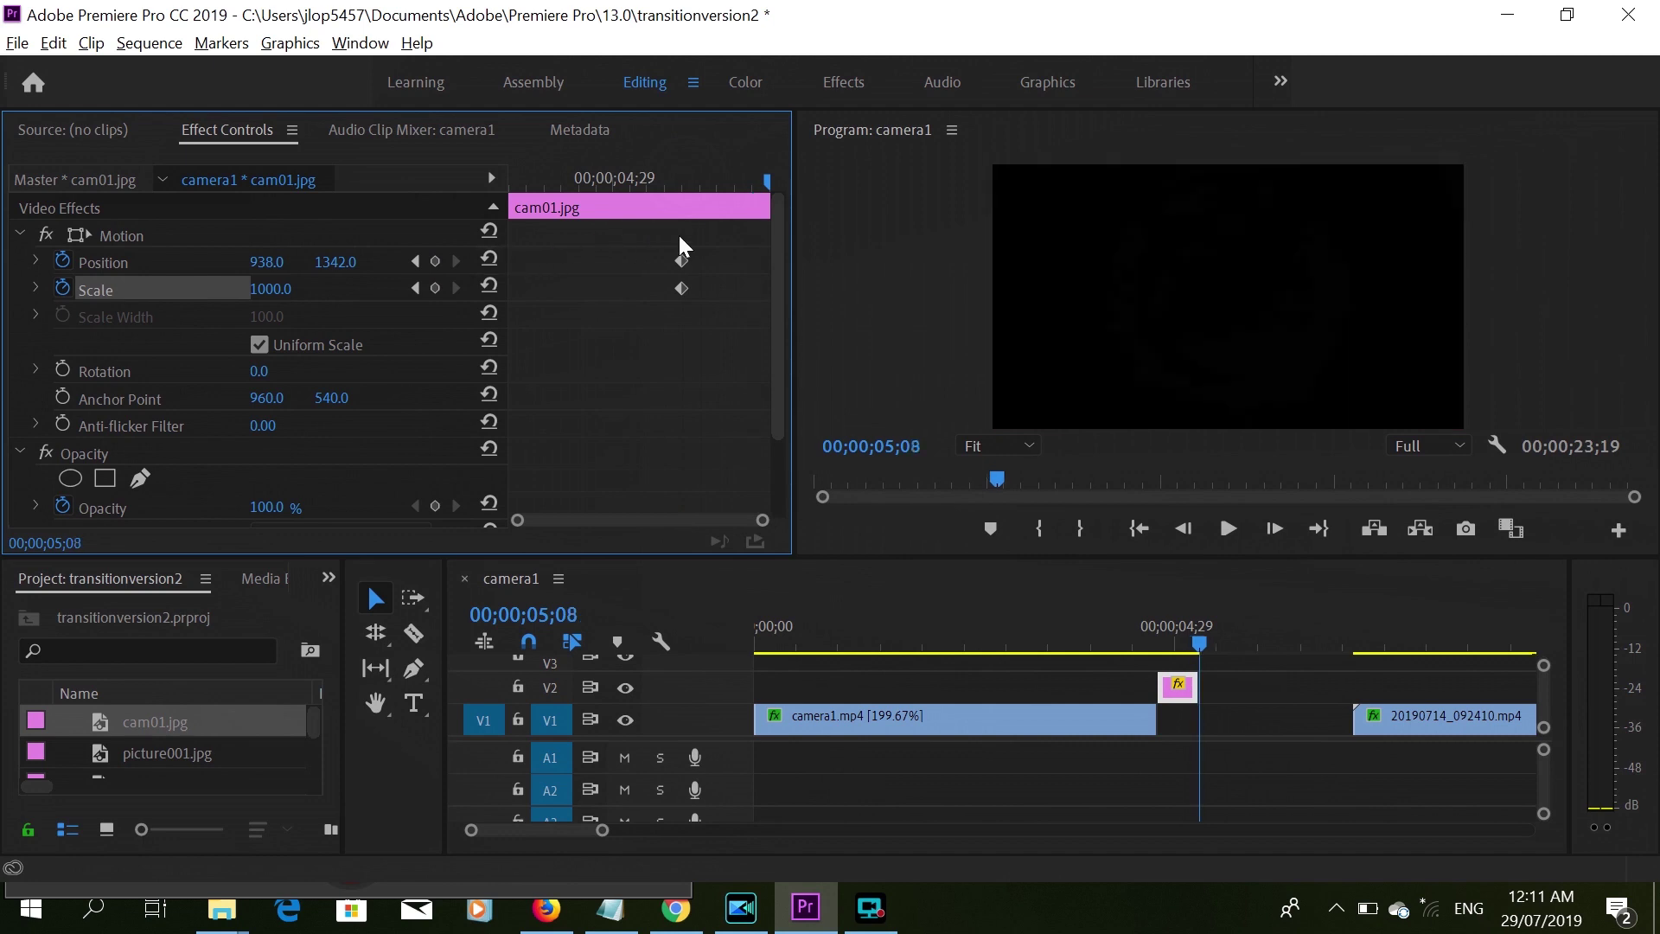
click(1181, 528)
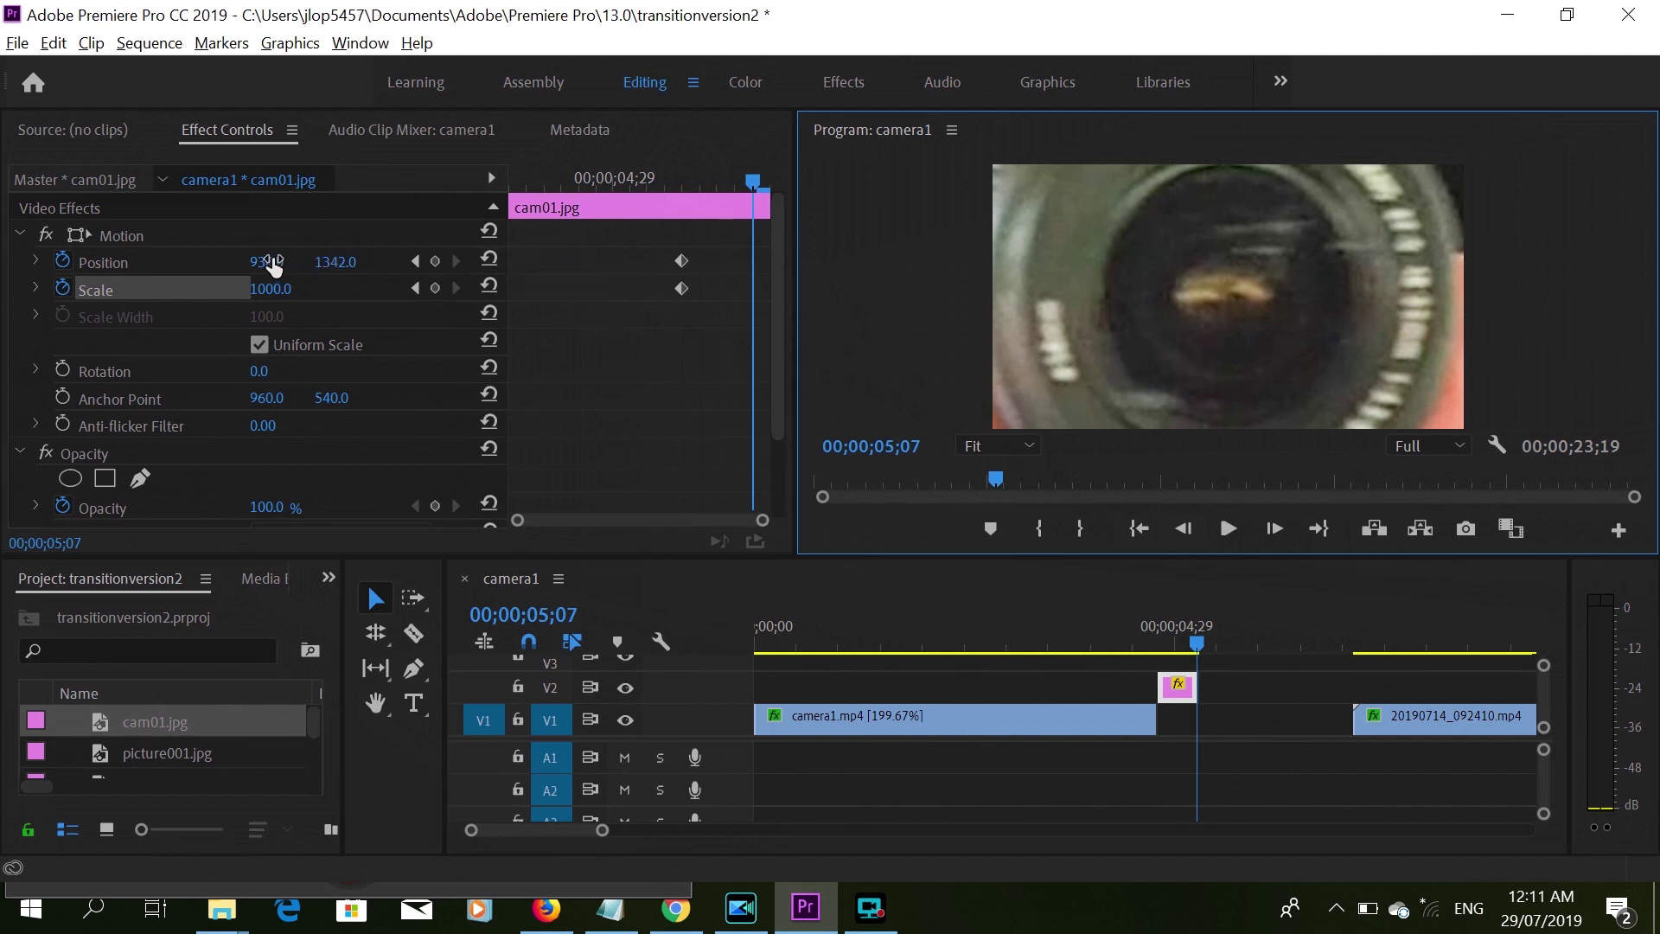
click(273, 289)
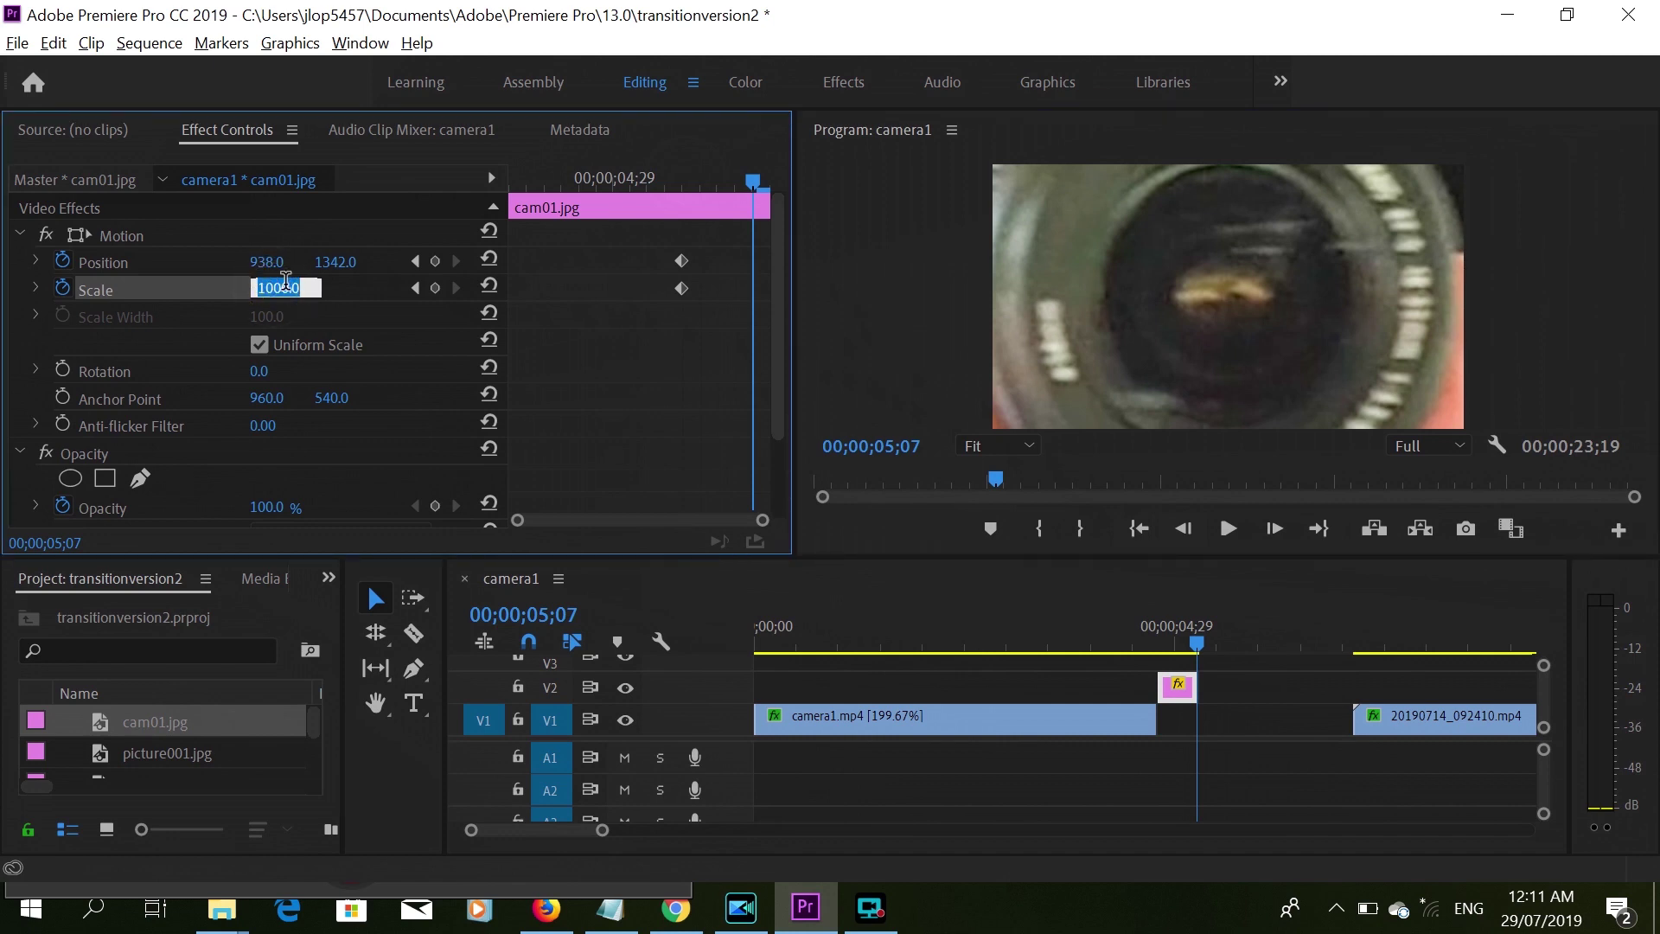
text(12)
key(Return)
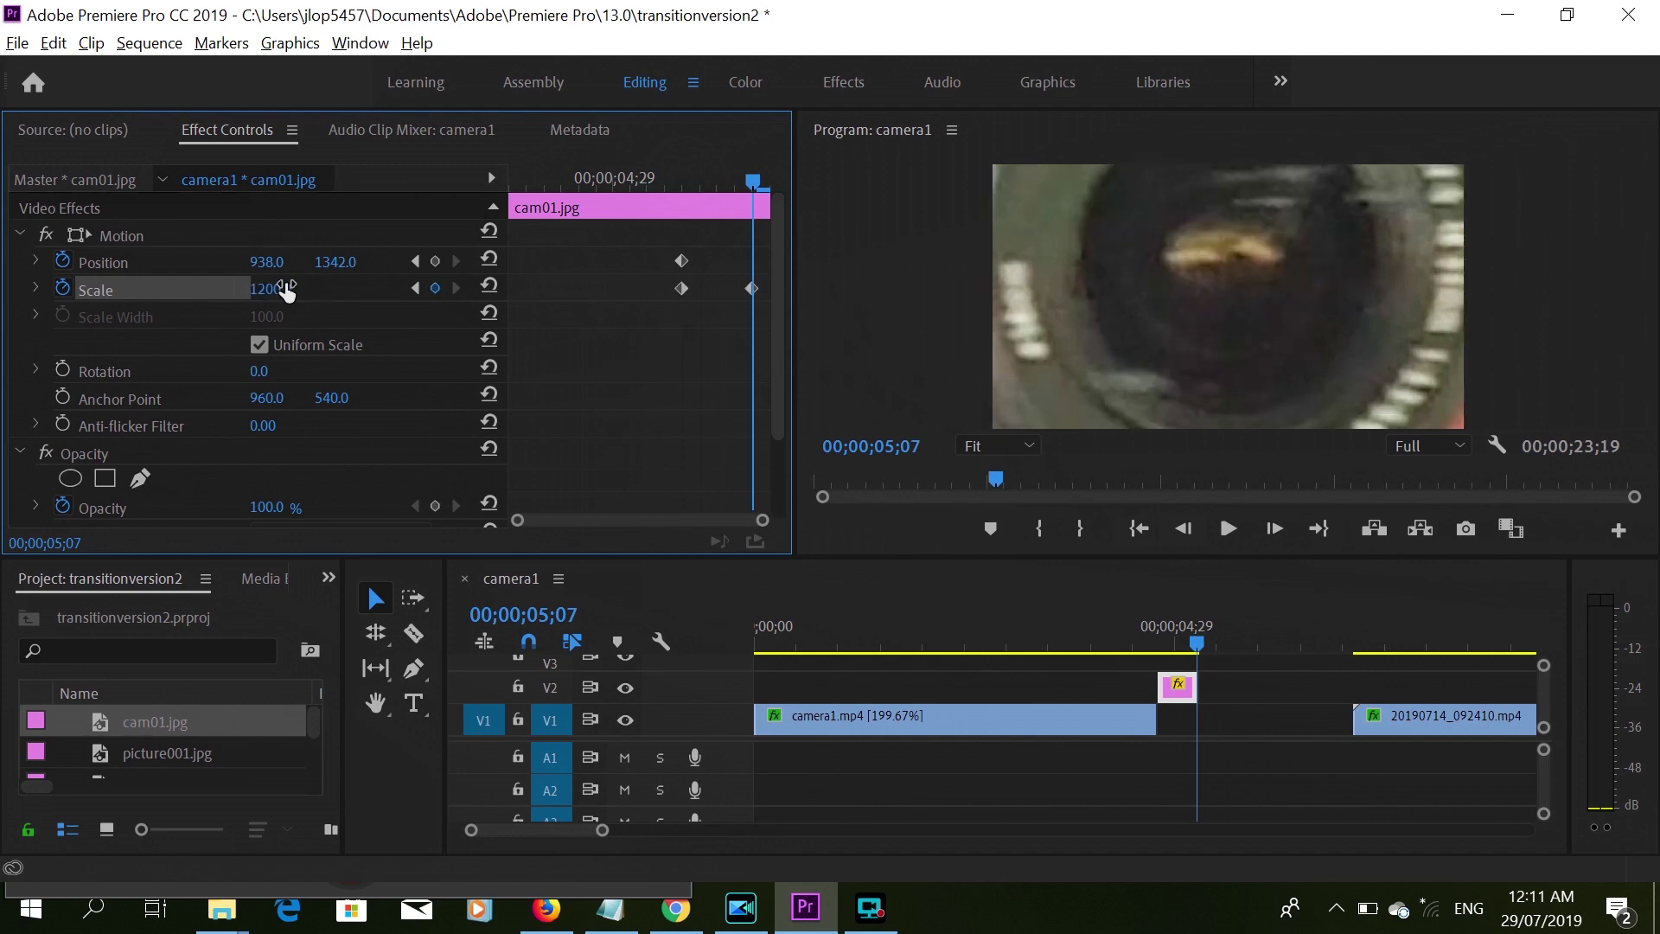
click(285, 288)
text(1500)
key(Return)
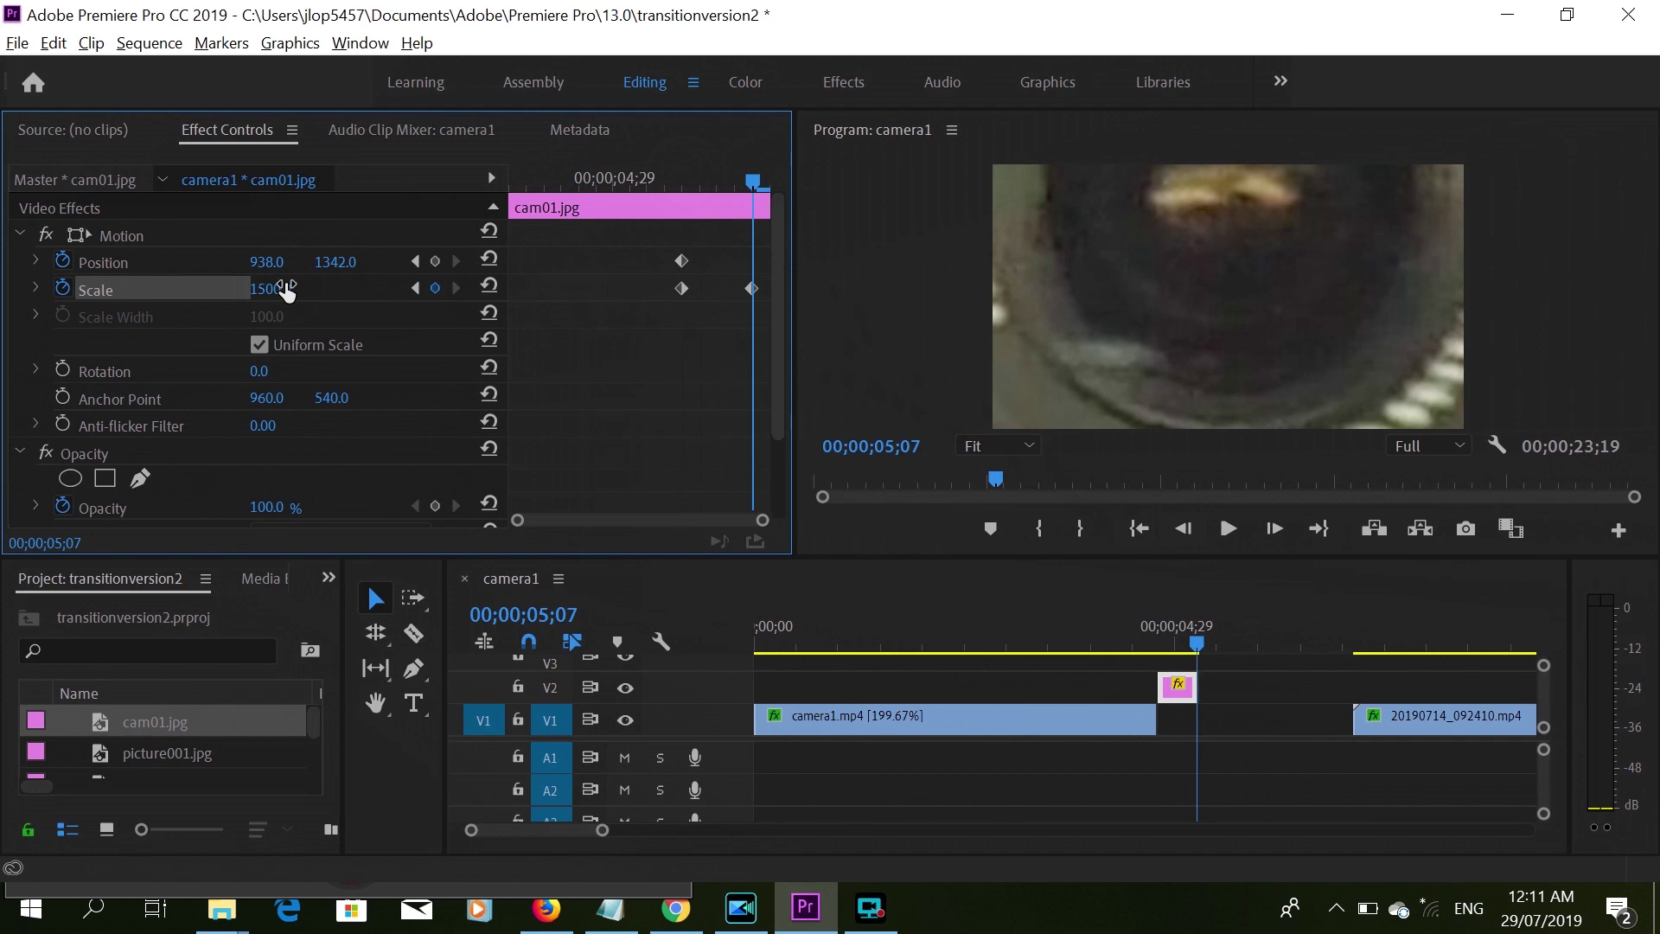
Set the cam01.jpg clip's vertical position to 1500 at 00;00;05;07.
click(333, 262)
text(1500)
key(Return)
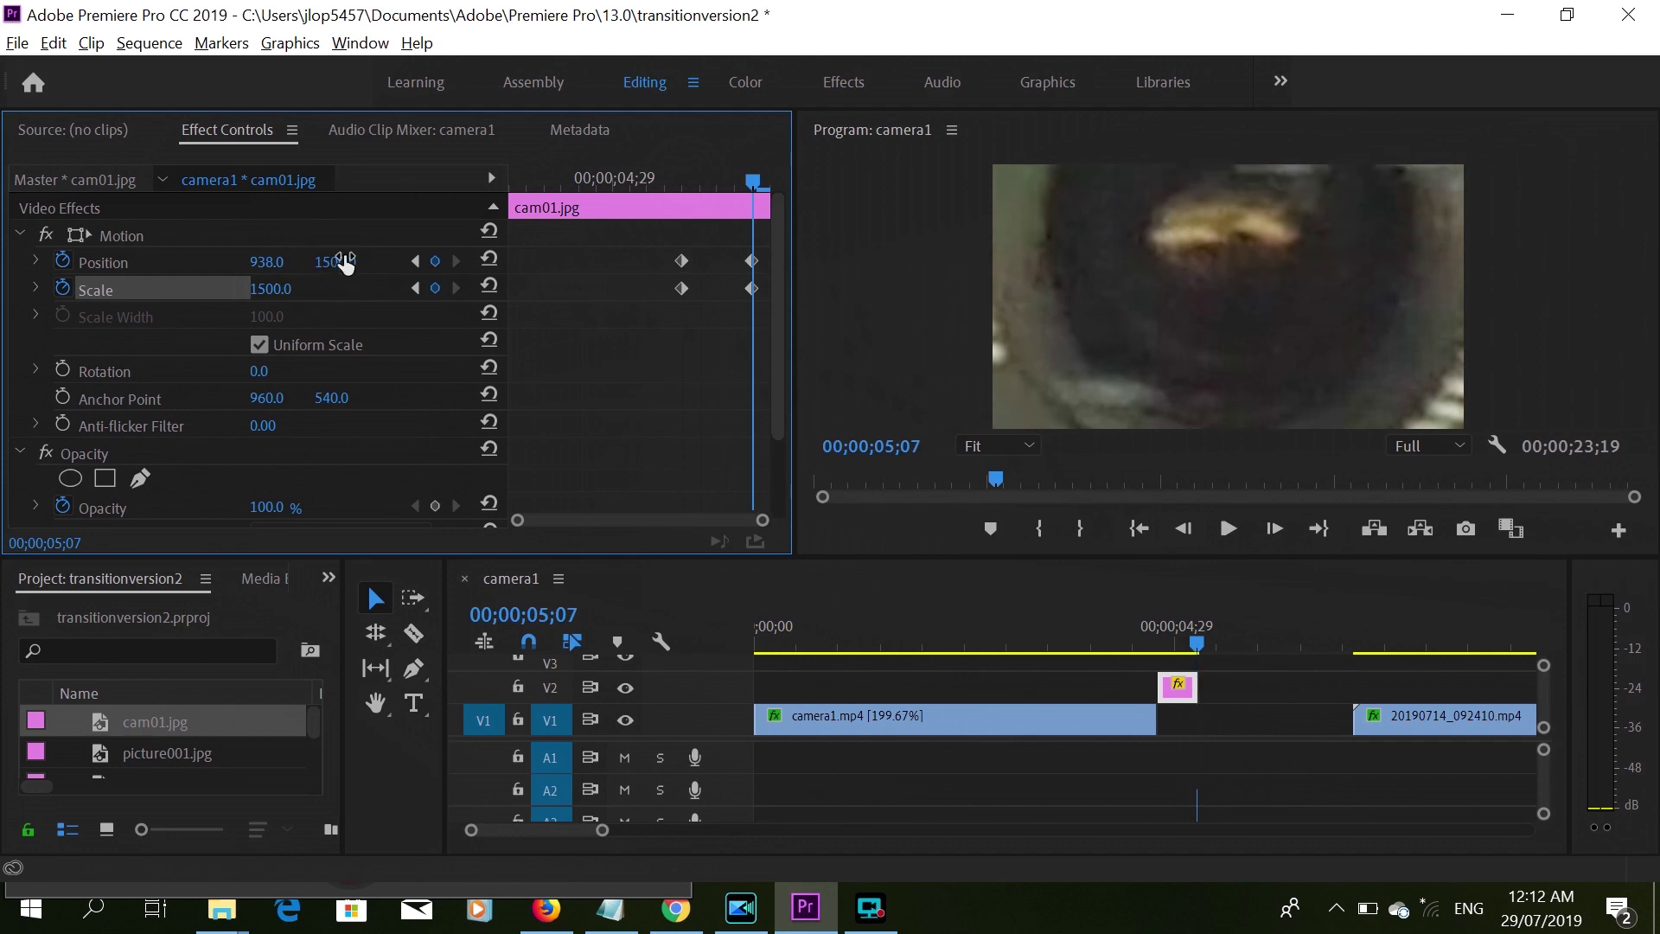
Set the cam01.jpg clip's scale to 2100 and its position to 876, 2205 at its last frame.
click(270, 289)
text(2100)
key(Return)
click(267, 262)
text(876)
key(Tab)
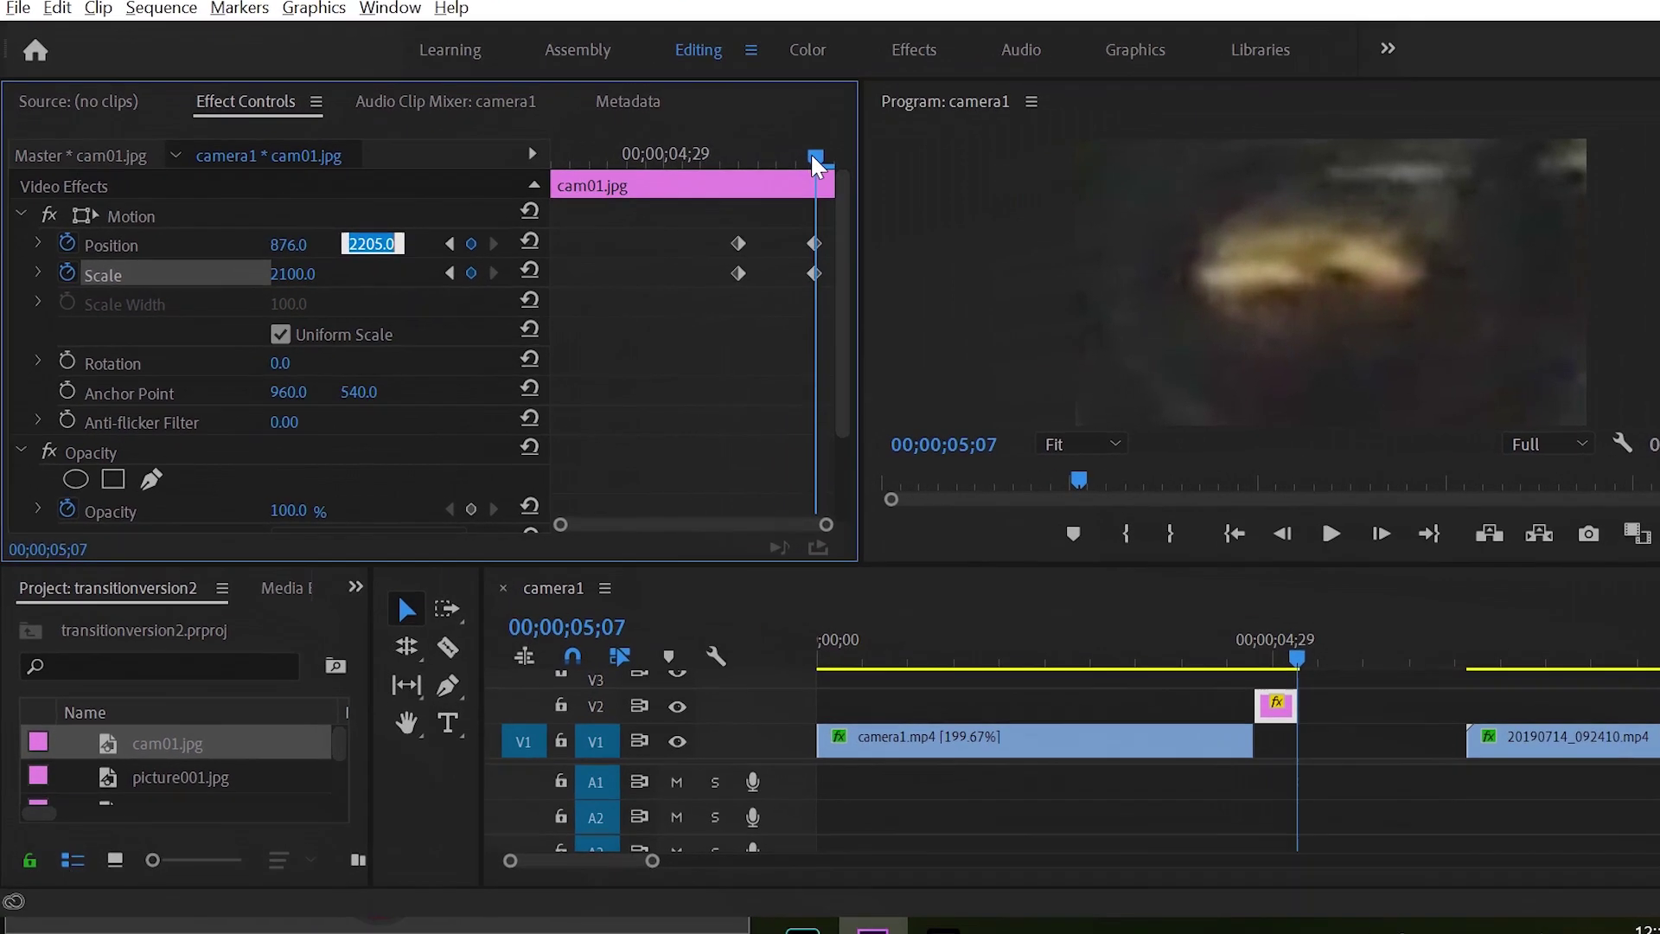
key(Return)
Go to the first frame of the cam01.jpg clip, at 00;00;04;23, and reset its position and scale to their defaults.
drag(1008, 78, 674, 148)
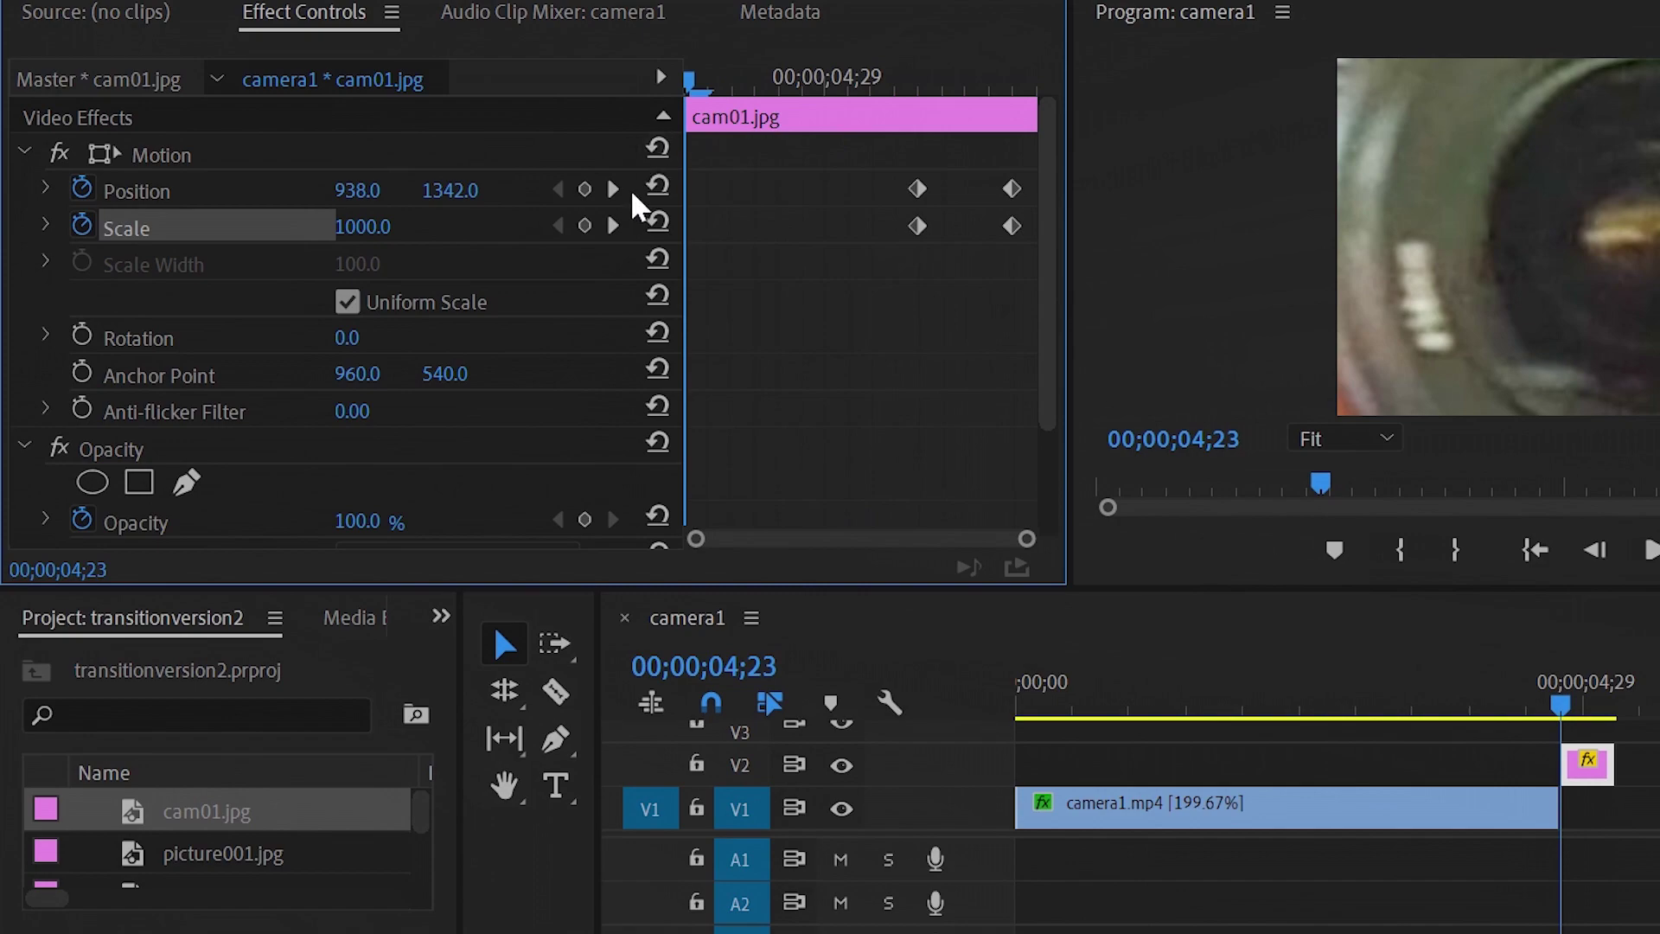
click(657, 184)
click(655, 224)
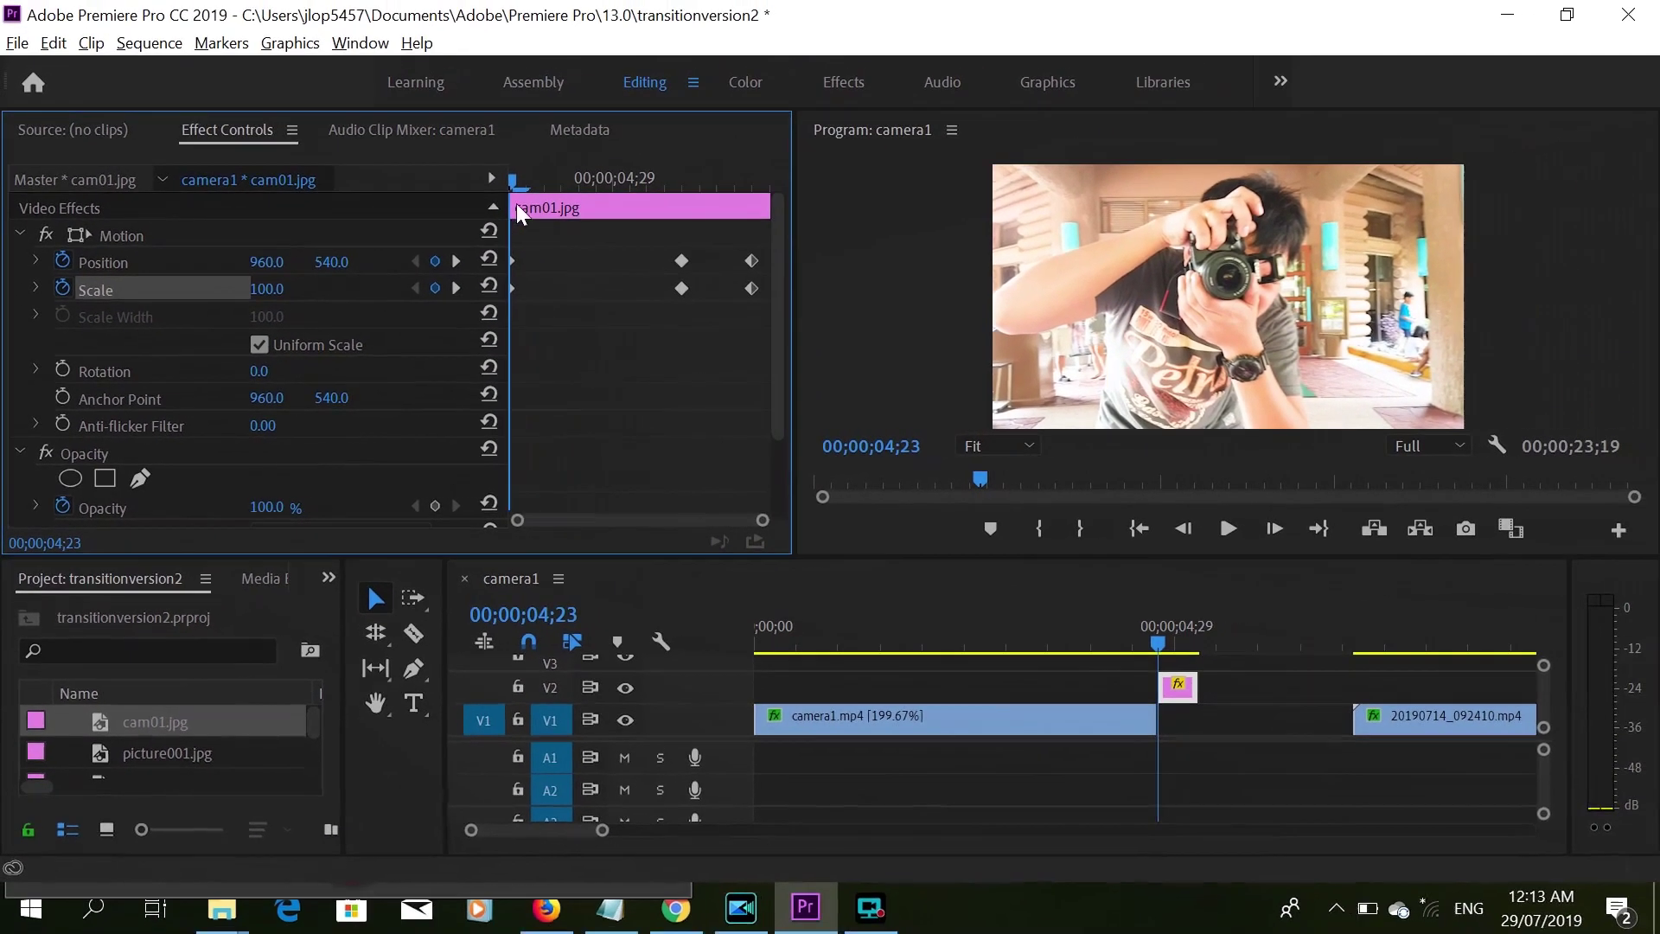
click(555, 154)
At 00;00;05;03, add a free-draw opacity mask to the cam01.jpg clip and turn on Mask Path keyframing.
drag(524, 179, 686, 213)
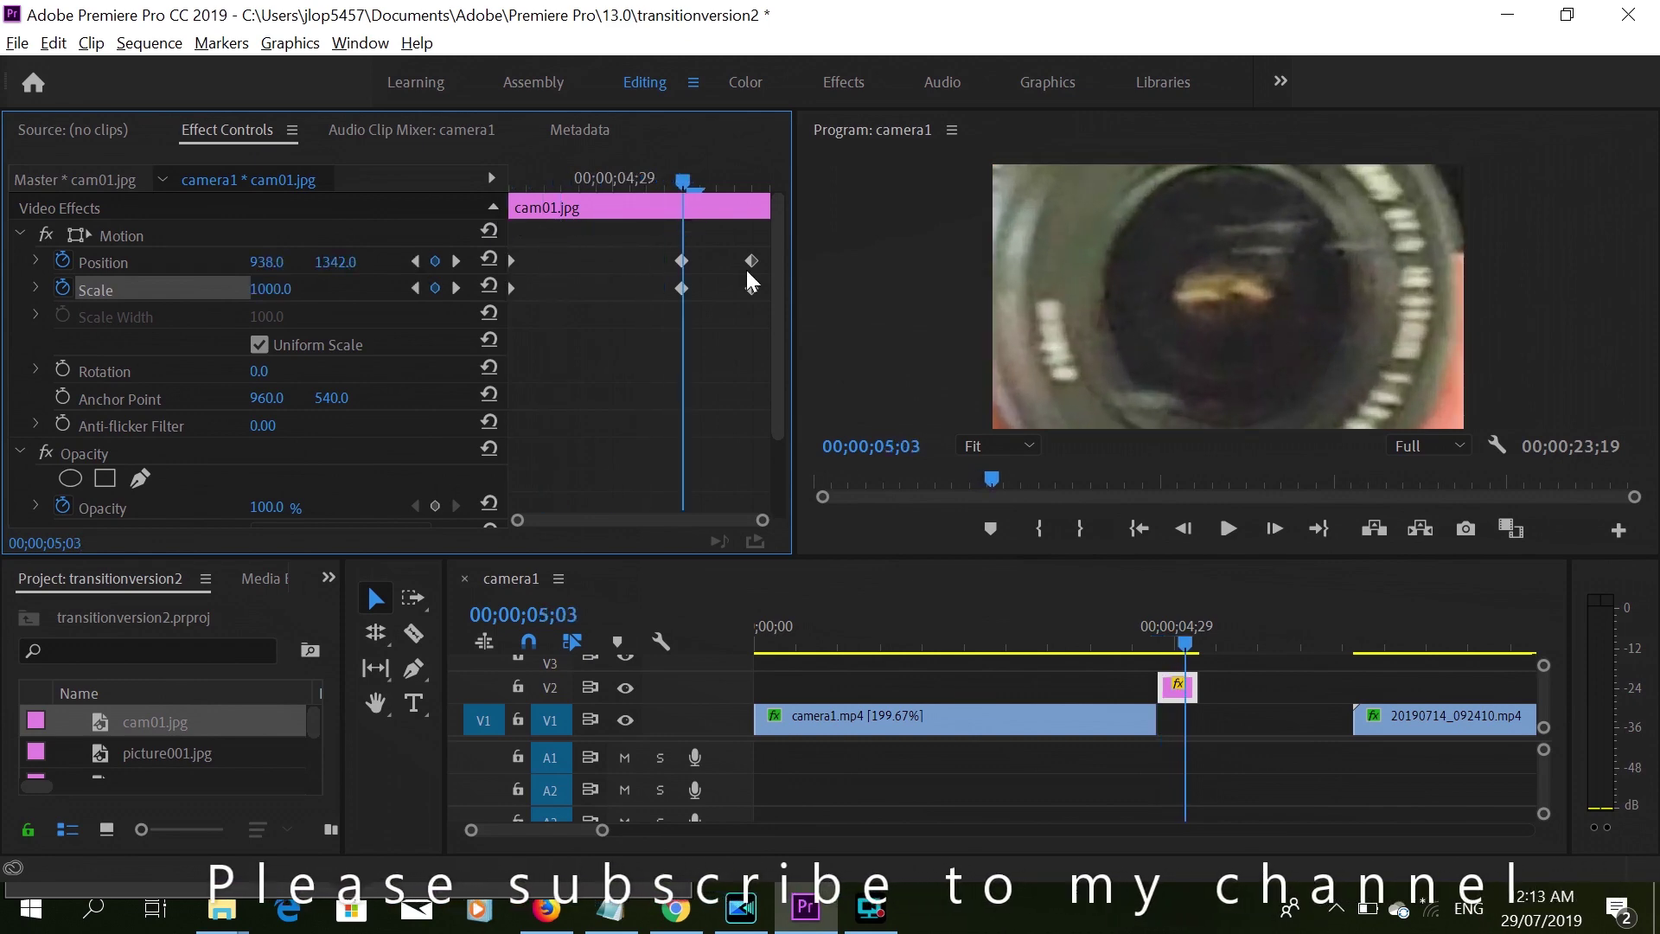
drag(780, 284, 786, 373)
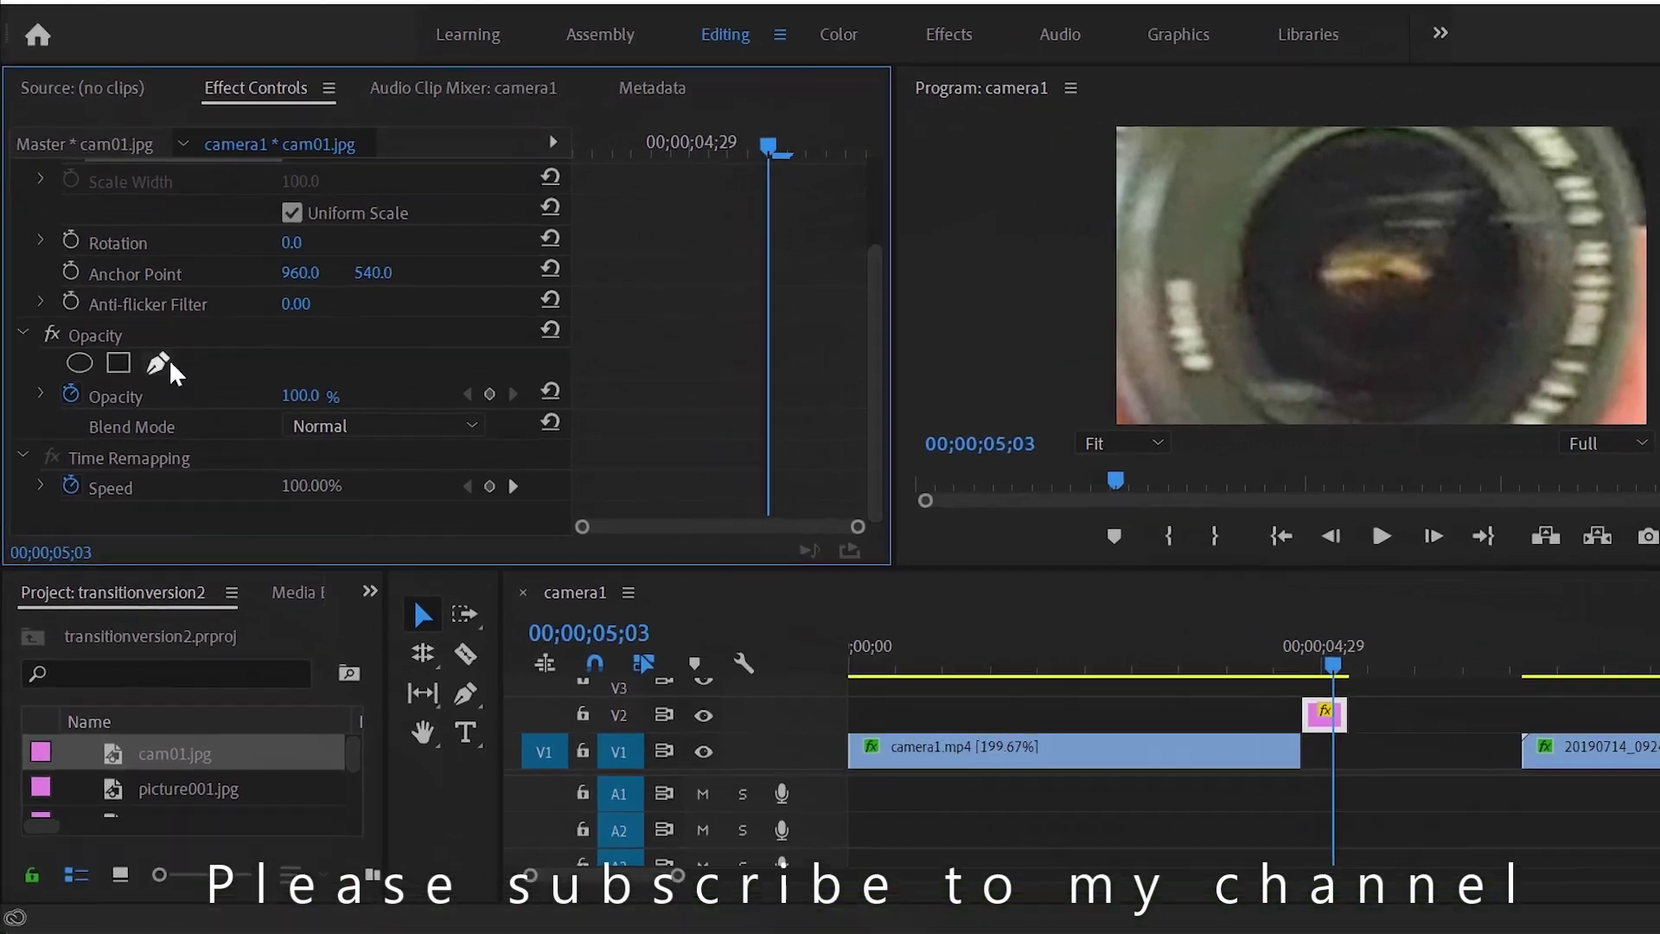
click(161, 364)
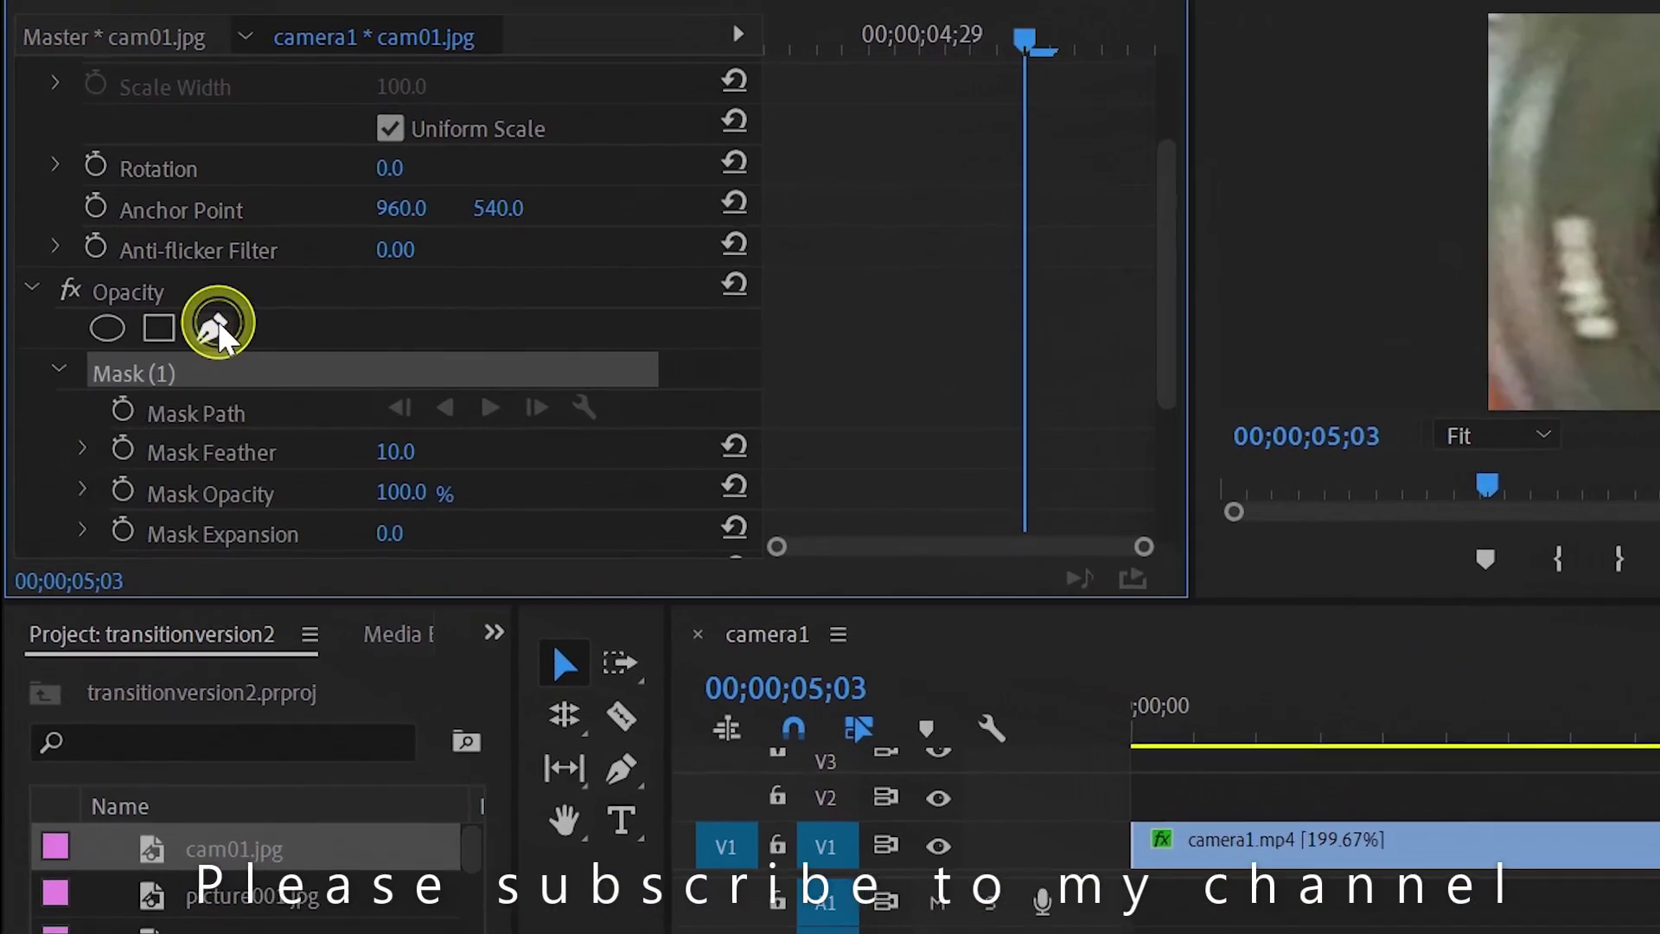
click(128, 410)
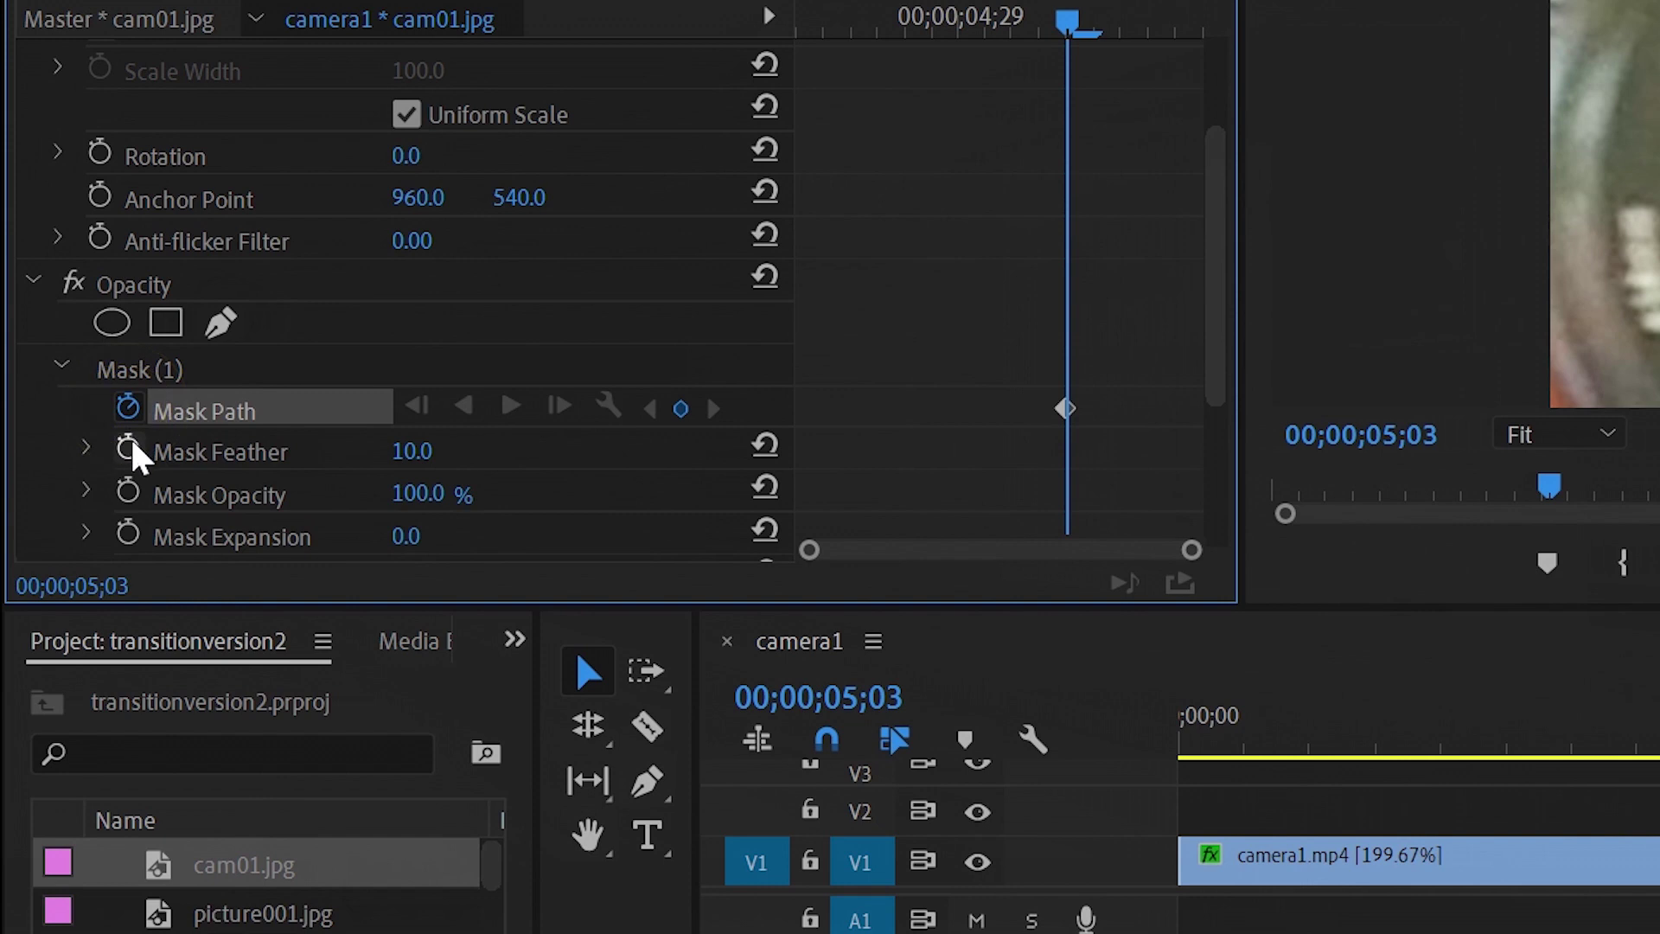
Set the Mask Feather of the cam01.jpg clip's opacity mask to 4.
click(413, 456)
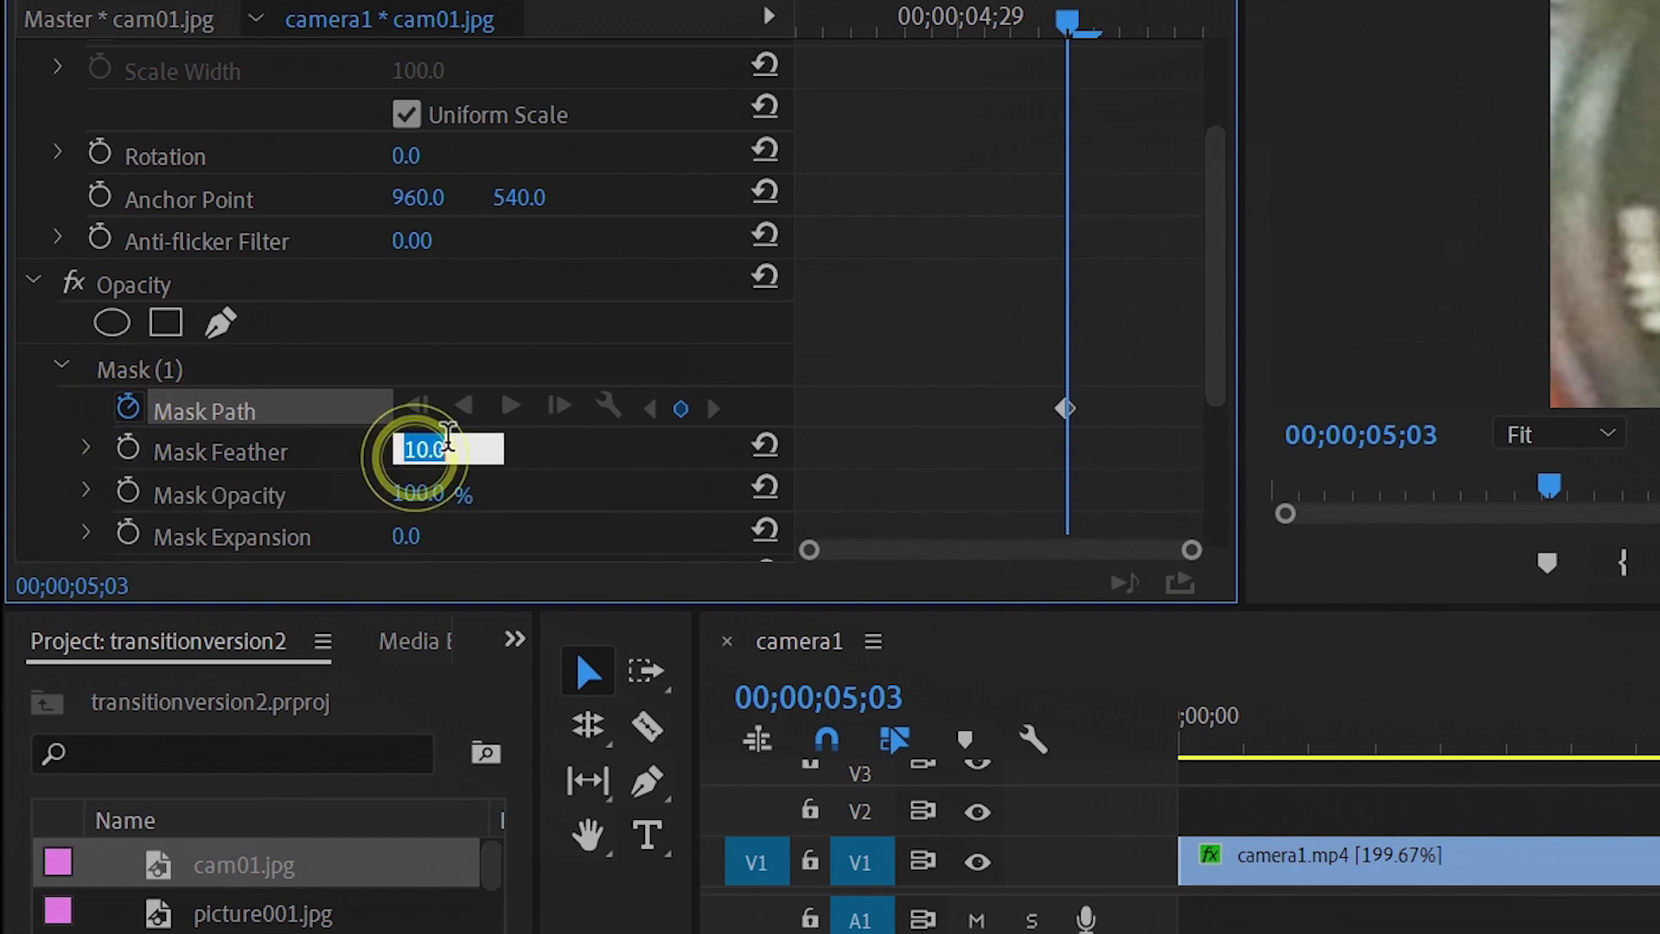
text(4)
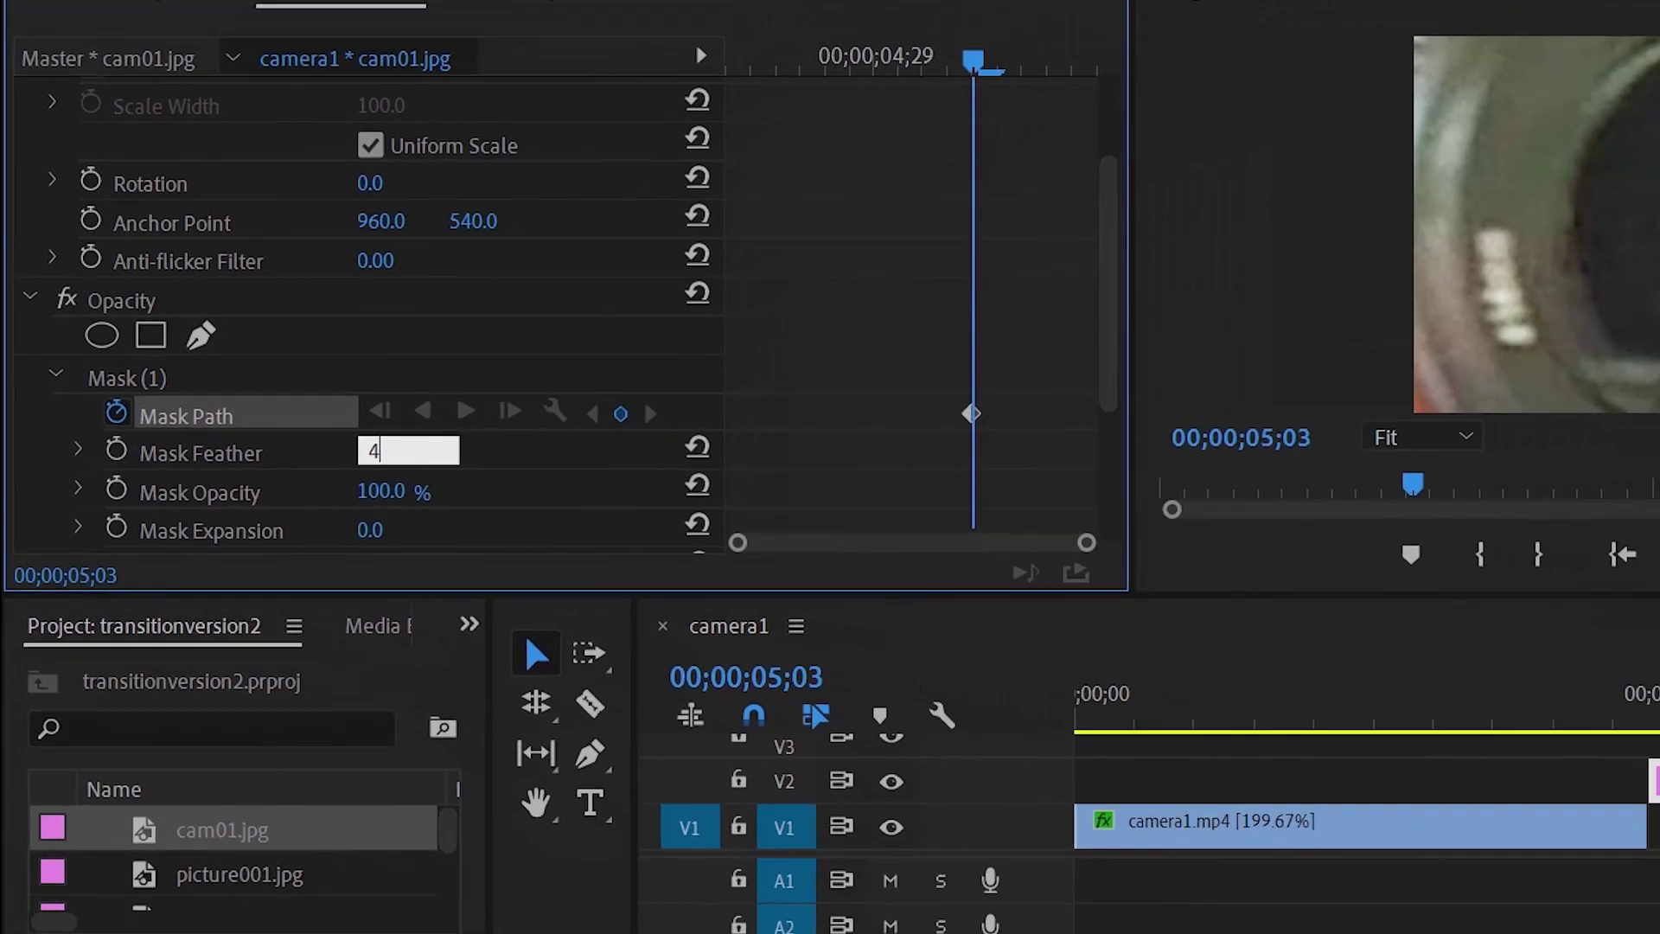
key(Return)
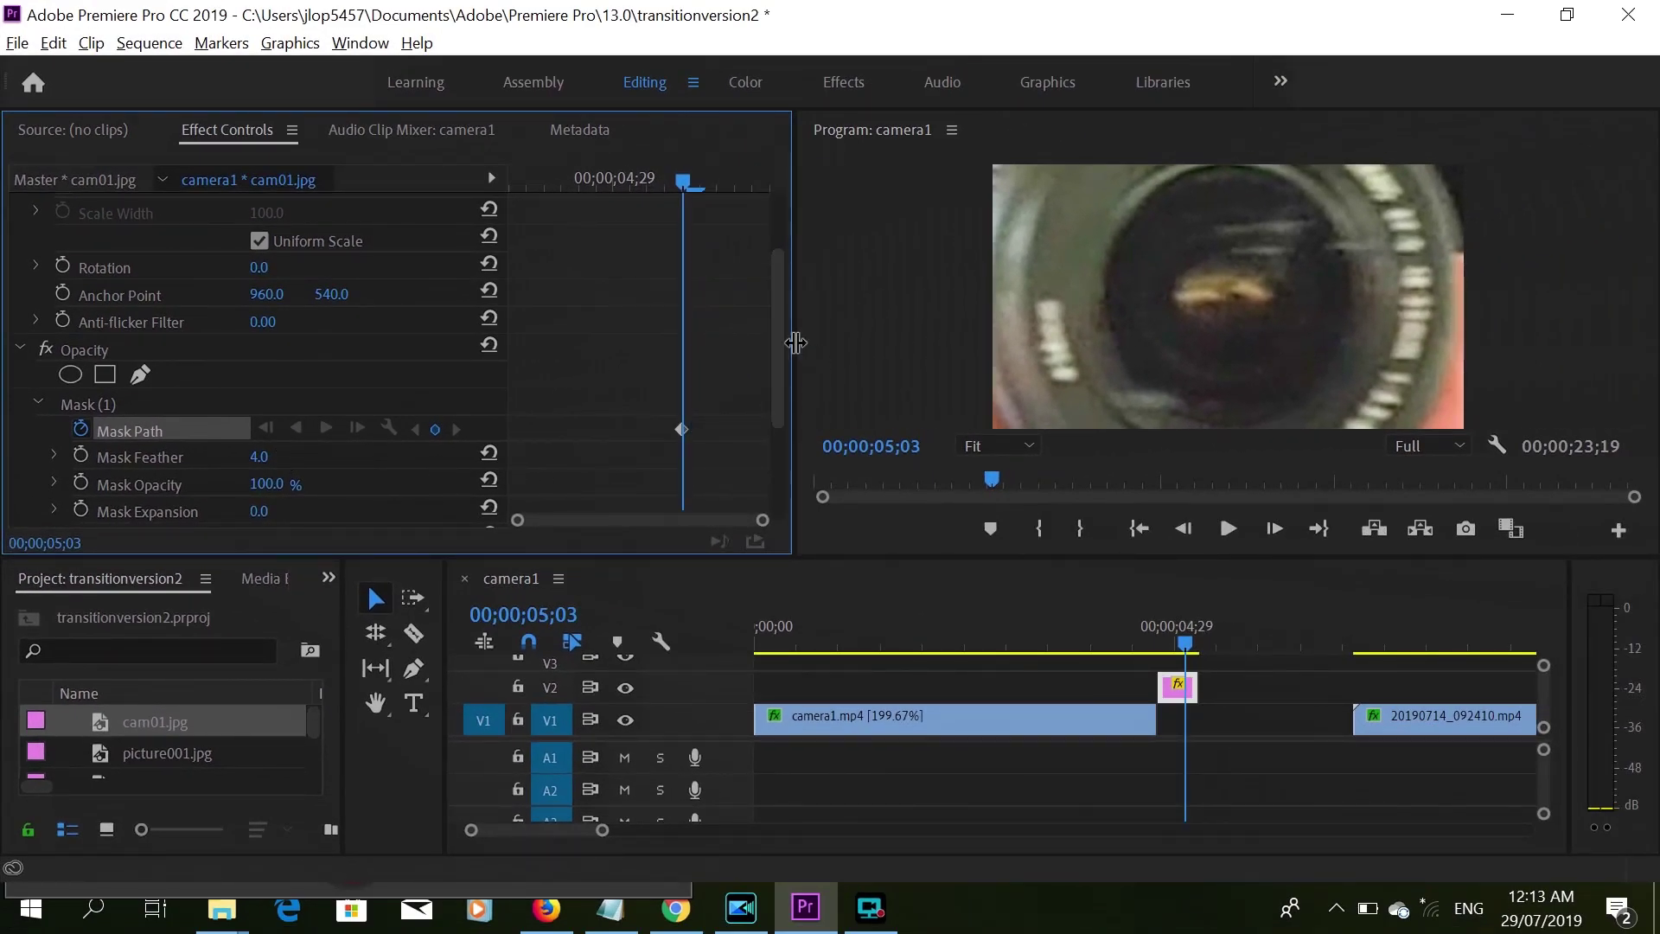
Trace a closed mask path point by point around the dark inner circle of the camera lens, with the preview at 50%.
click(99, 405)
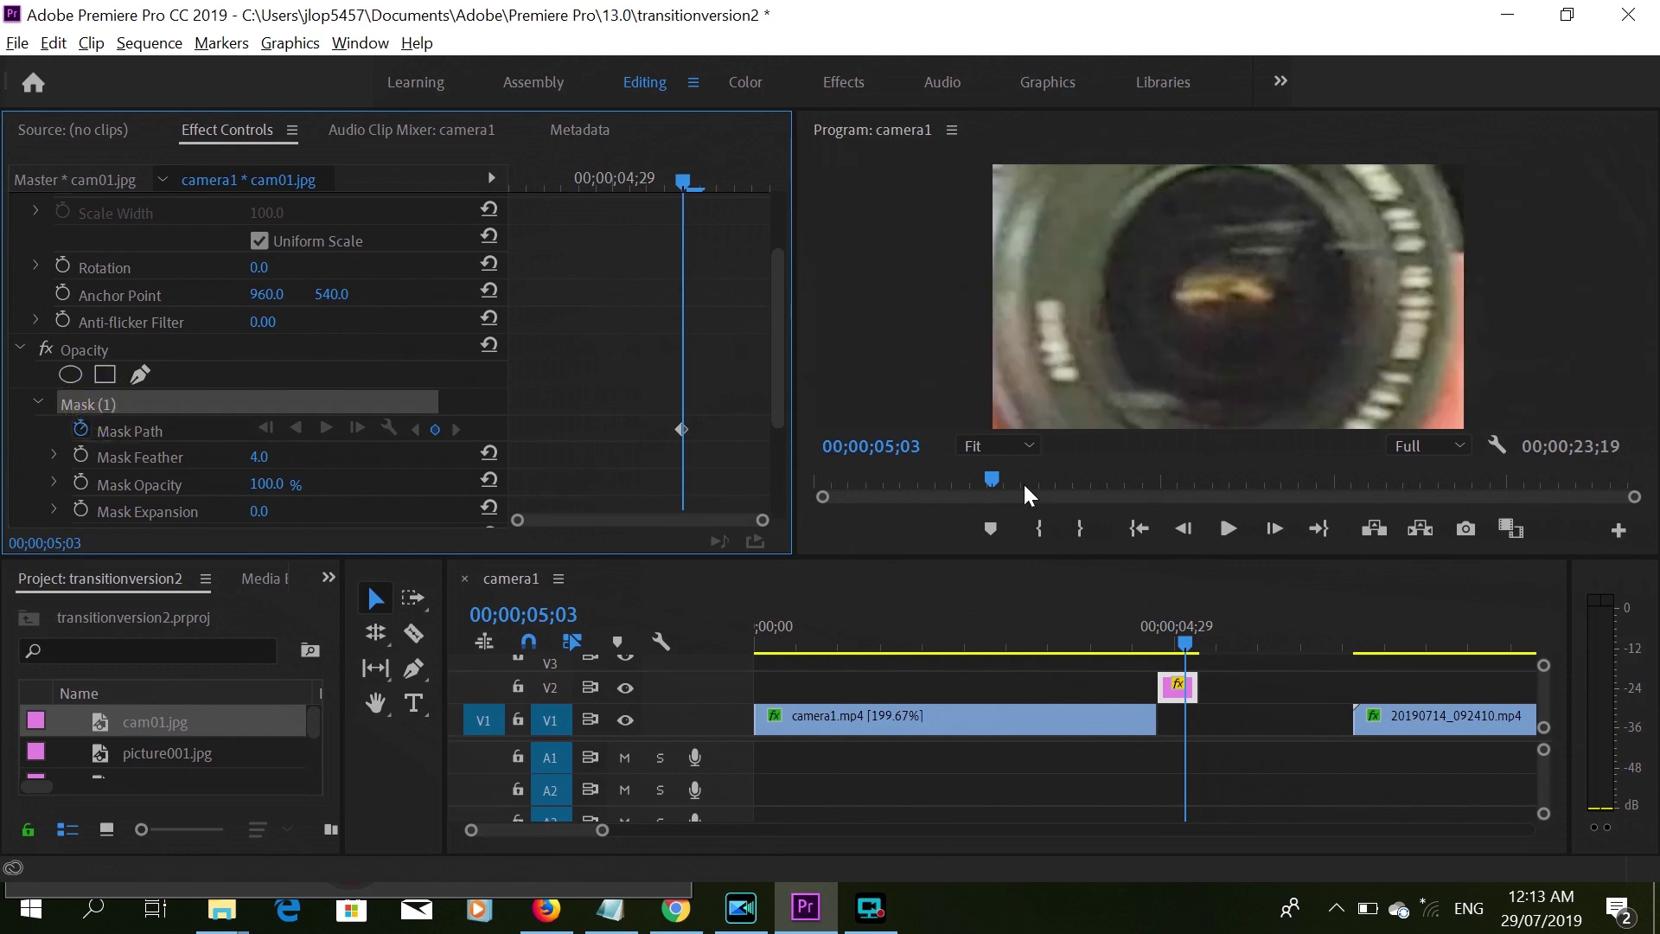
click(1026, 445)
click(1000, 532)
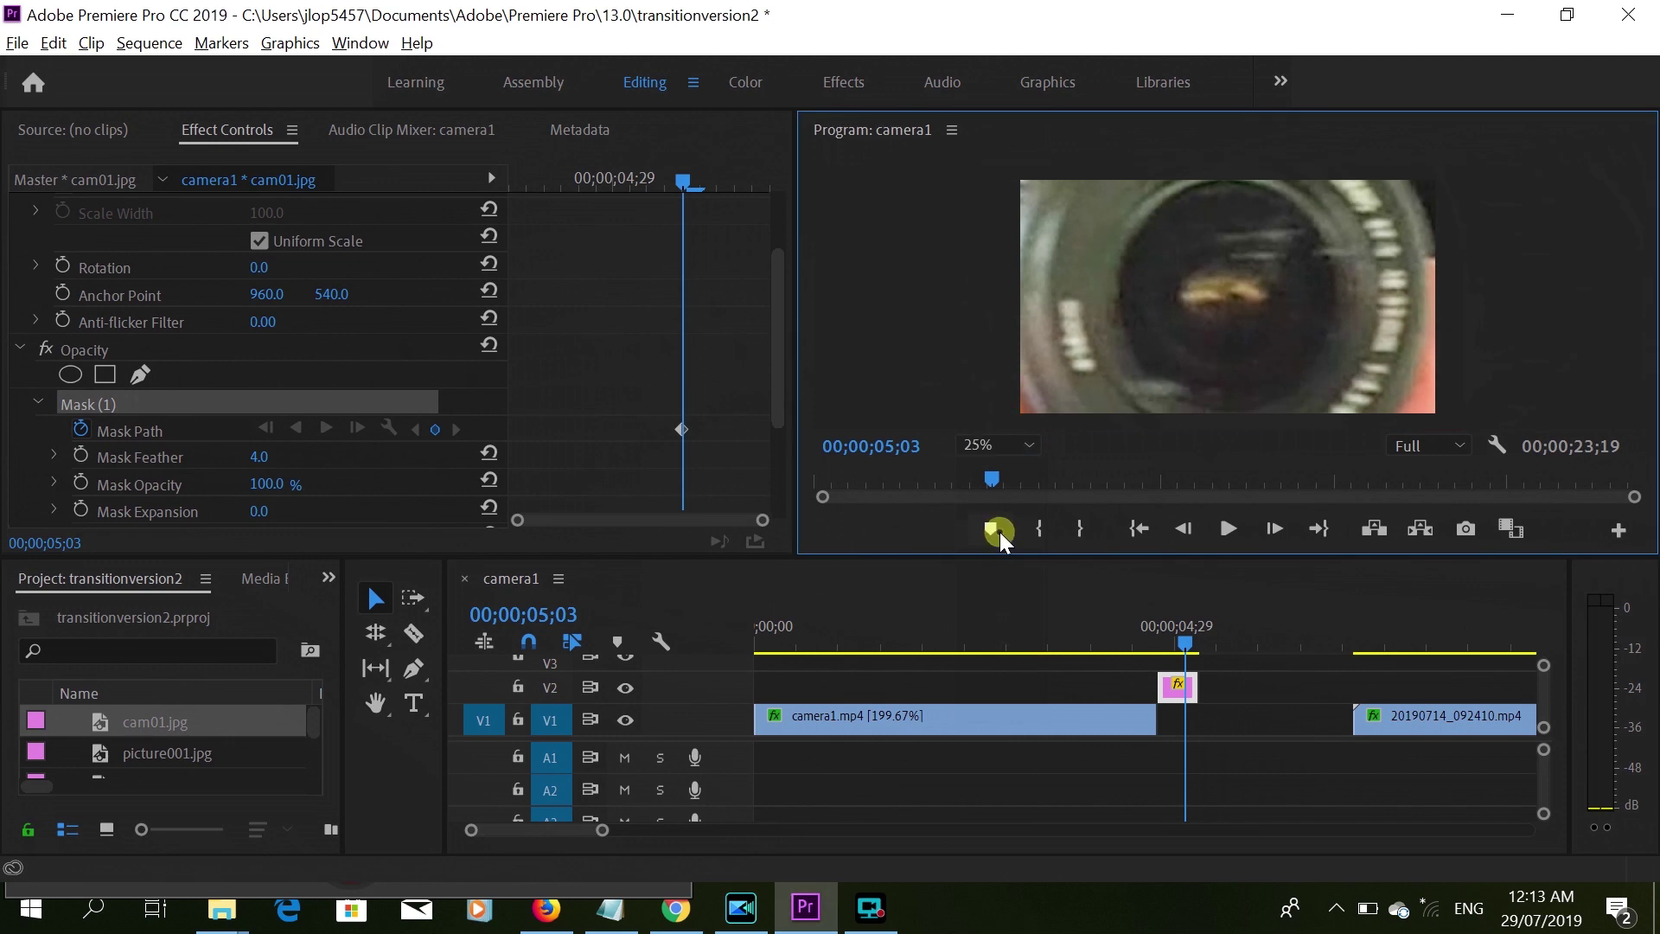
click(1001, 446)
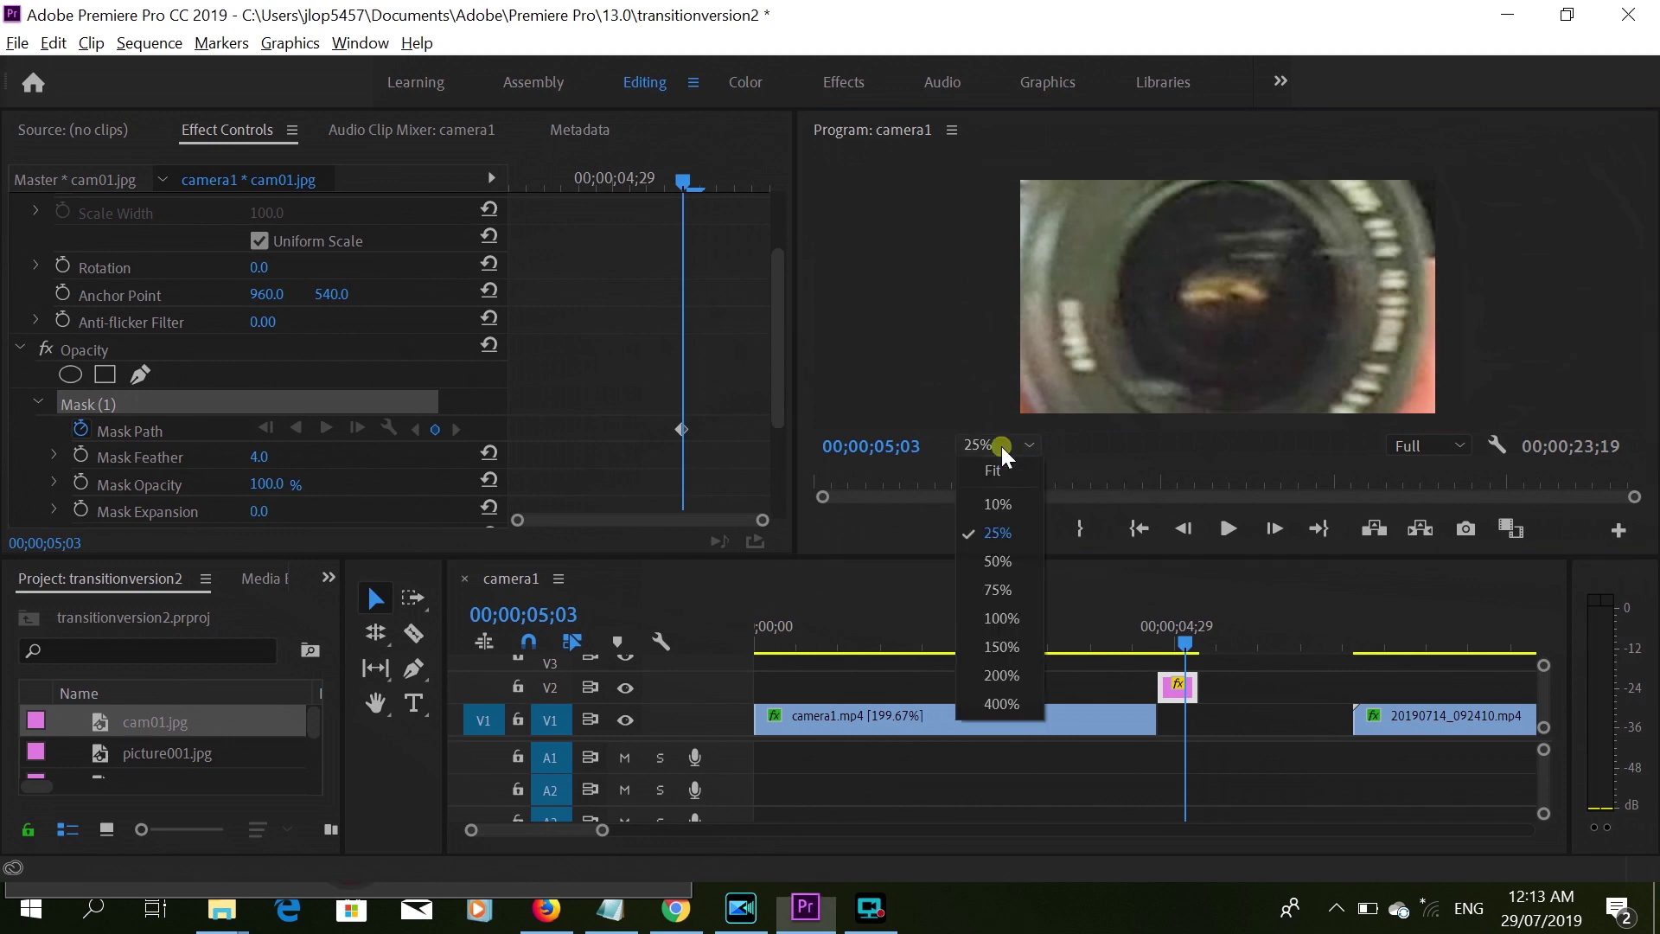
click(1000, 563)
drag(1643, 346, 1634, 259)
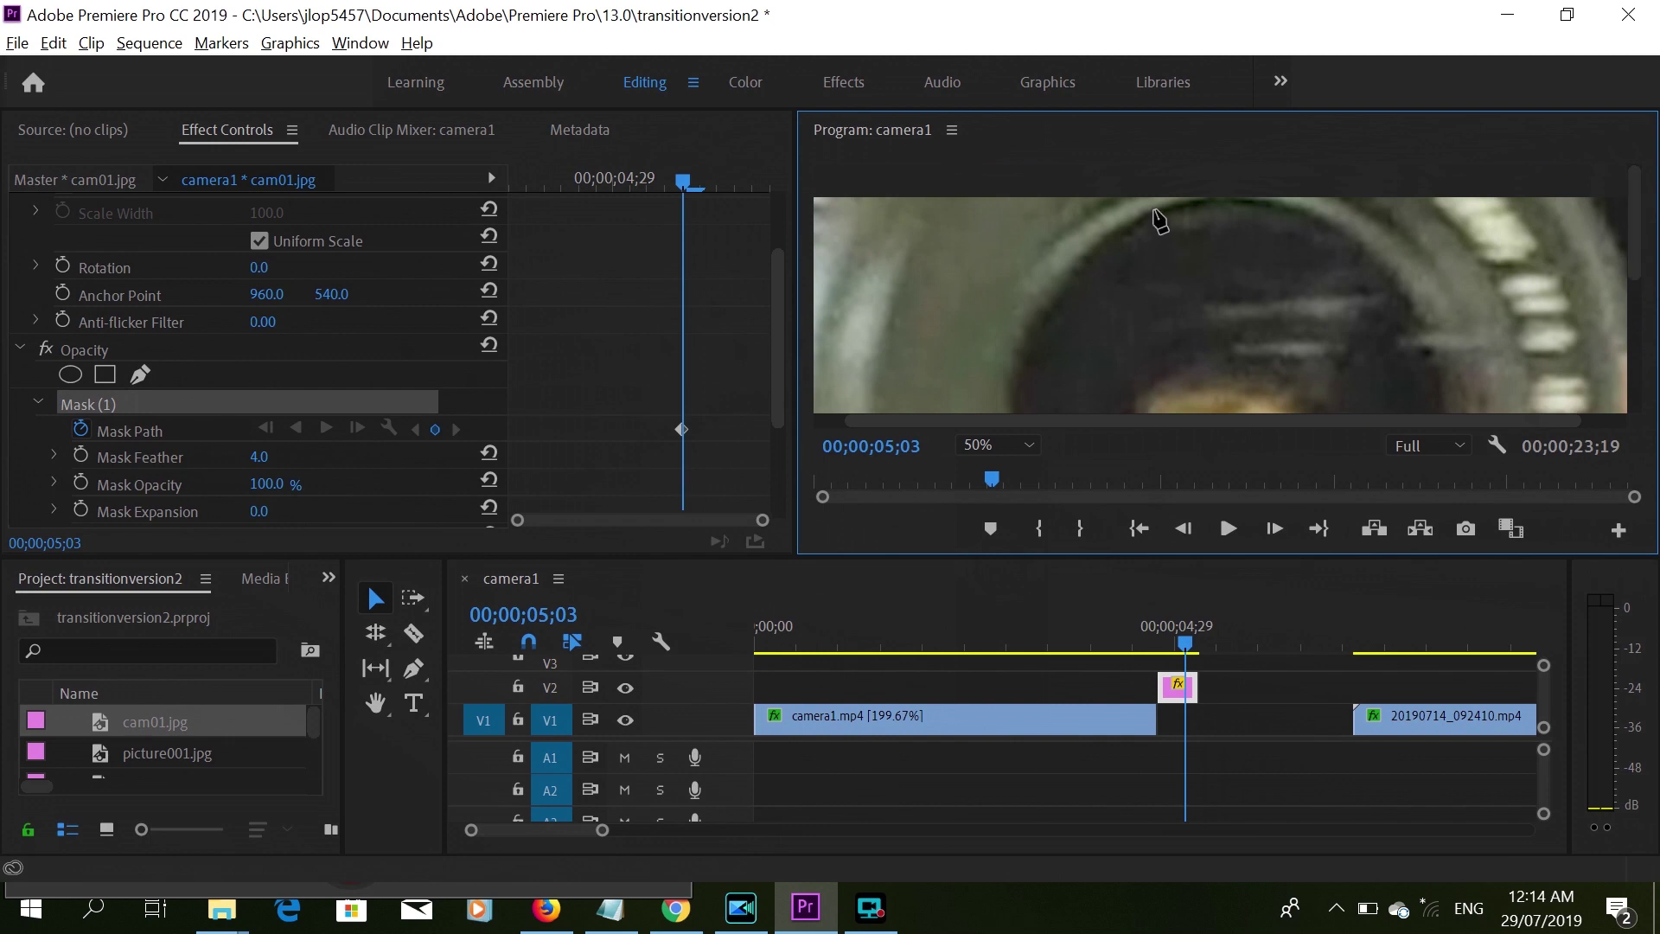
click(1208, 199)
click(1167, 203)
click(1132, 221)
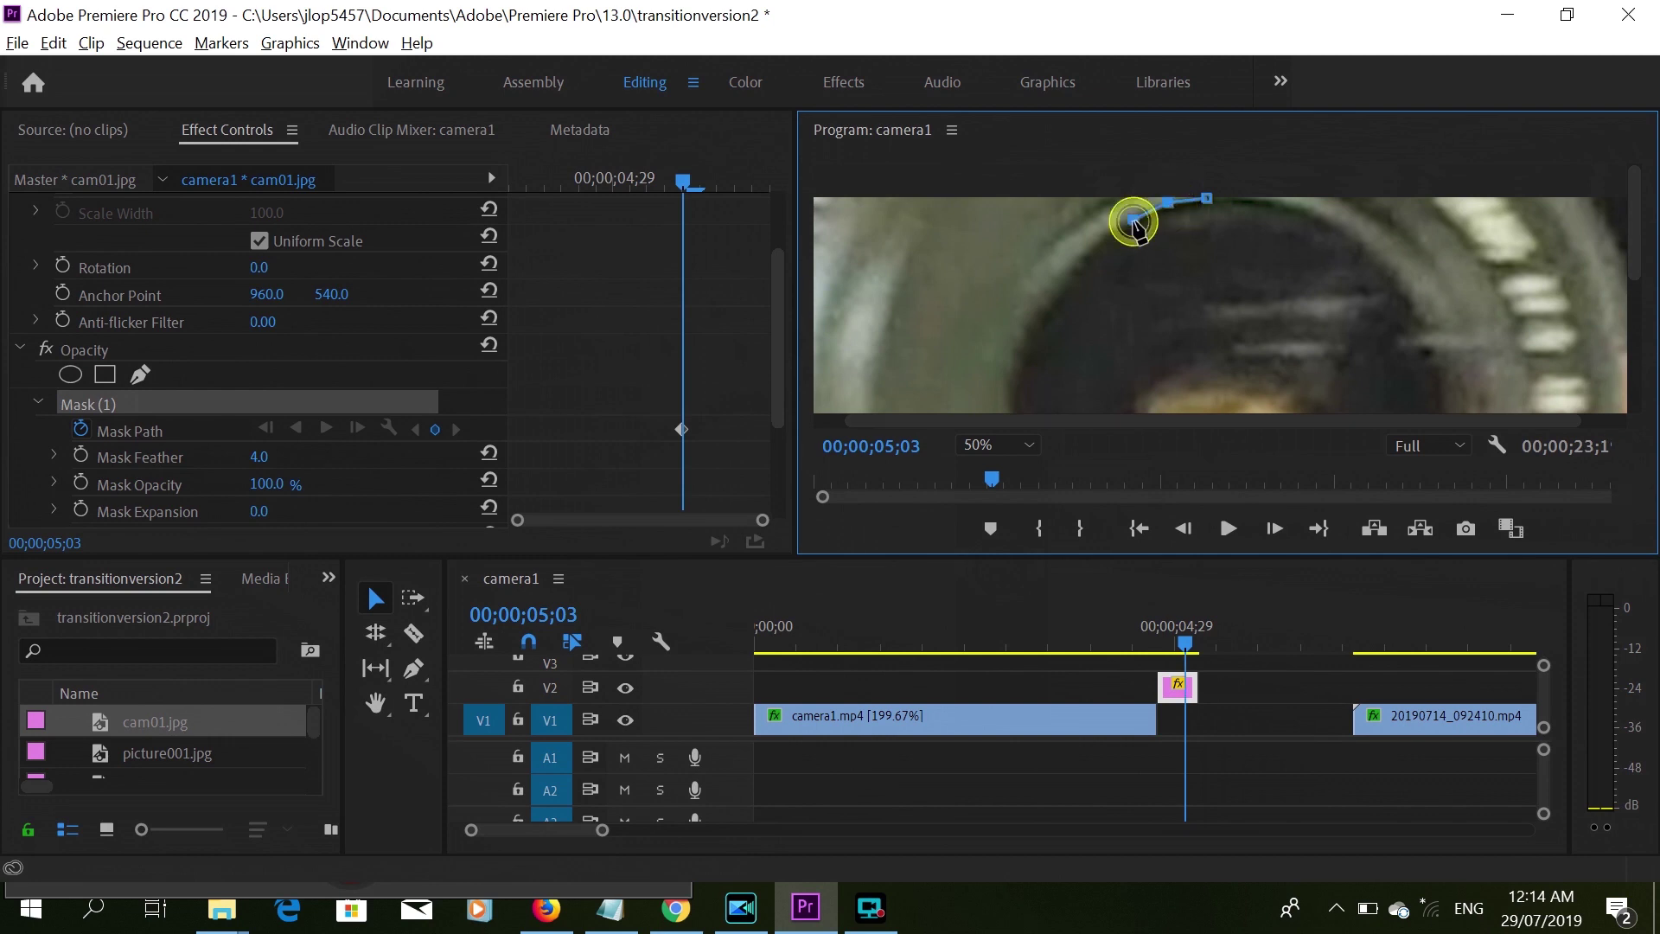
click(1095, 247)
click(1000, 417)
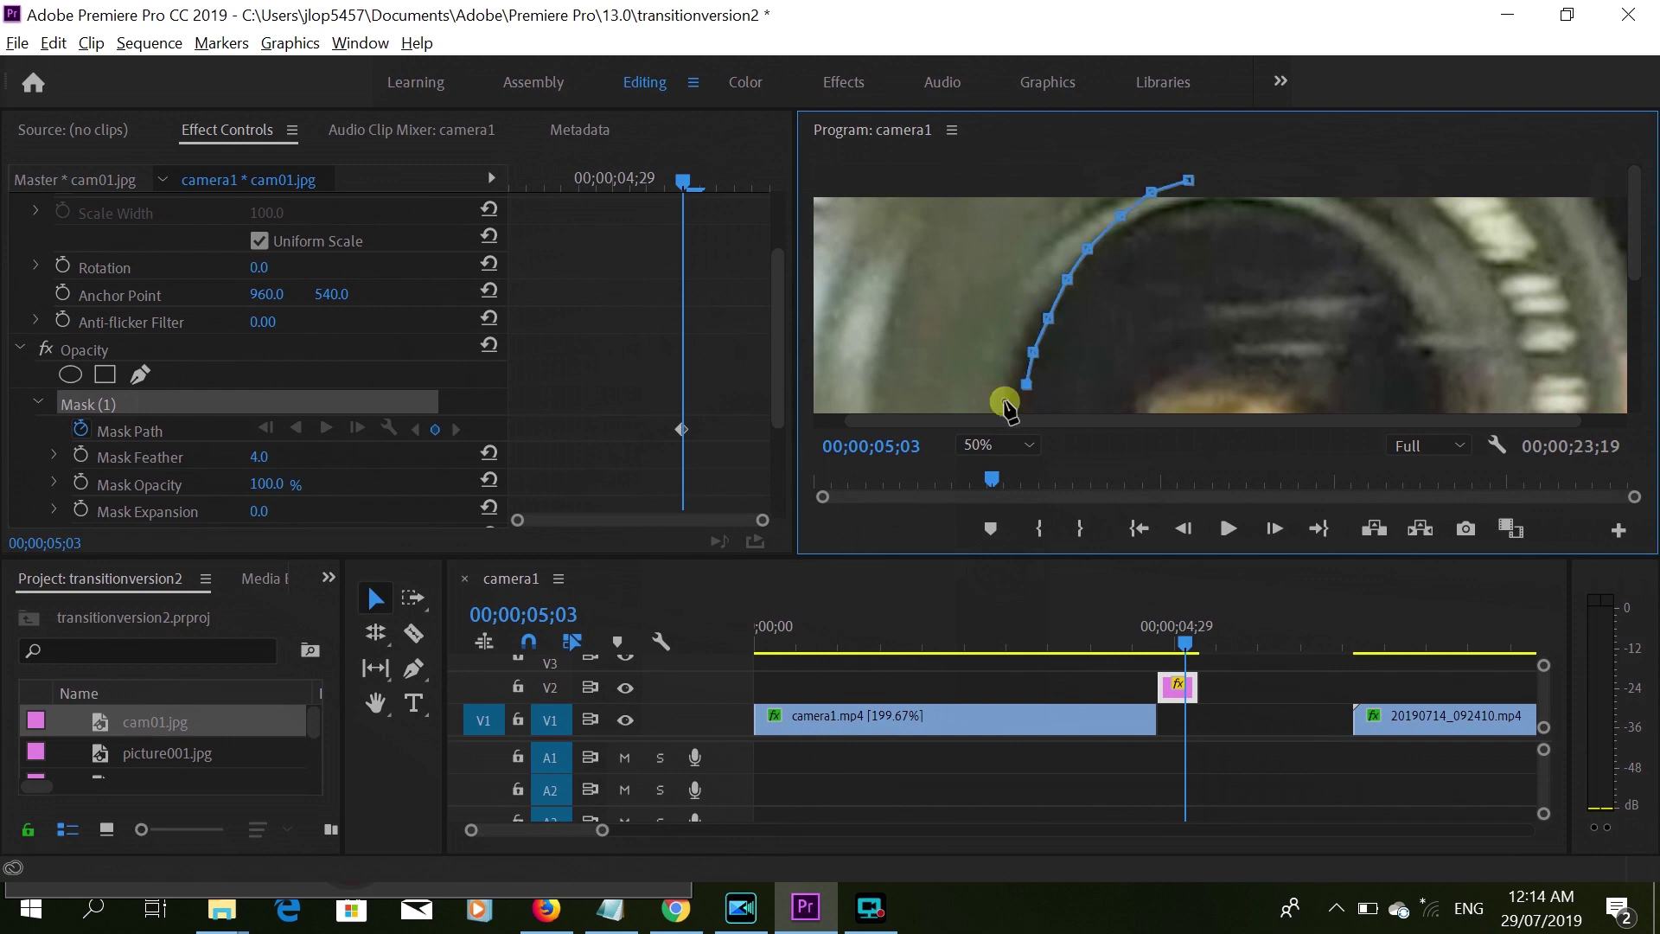
scroll(1001, 346, down, 3)
click(1378, 326)
click(1458, 292)
scroll(1457, 292, up, 3)
click(1431, 319)
click(1409, 280)
click(1379, 254)
click(1345, 228)
click(1301, 206)
click(1264, 194)
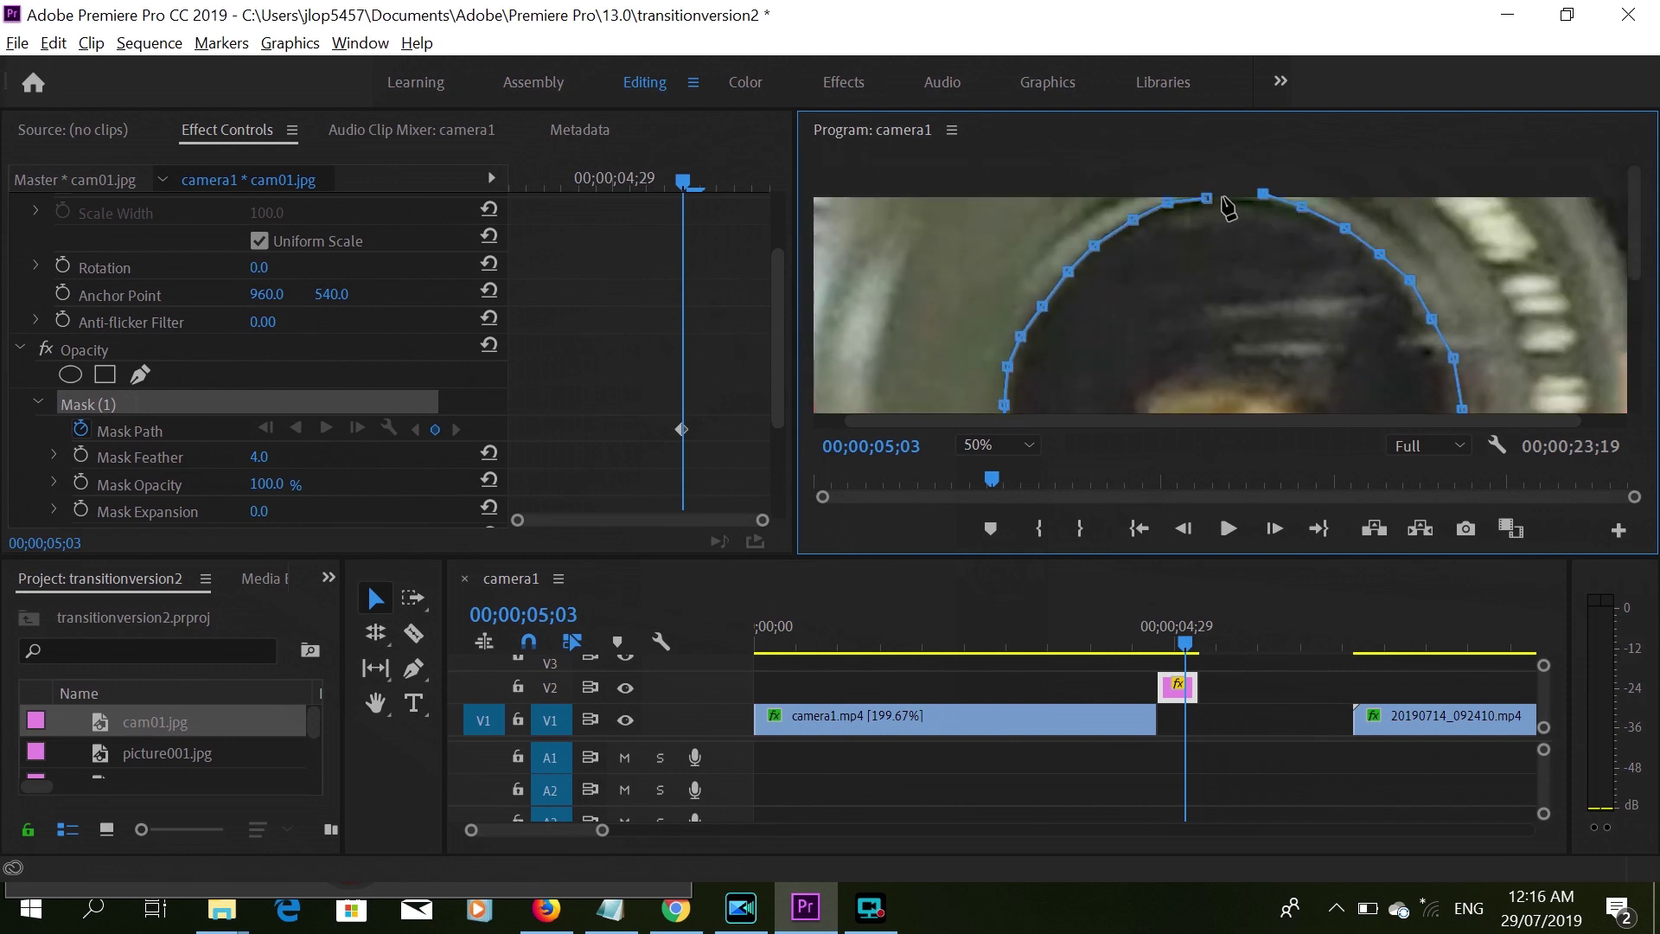
click(1207, 198)
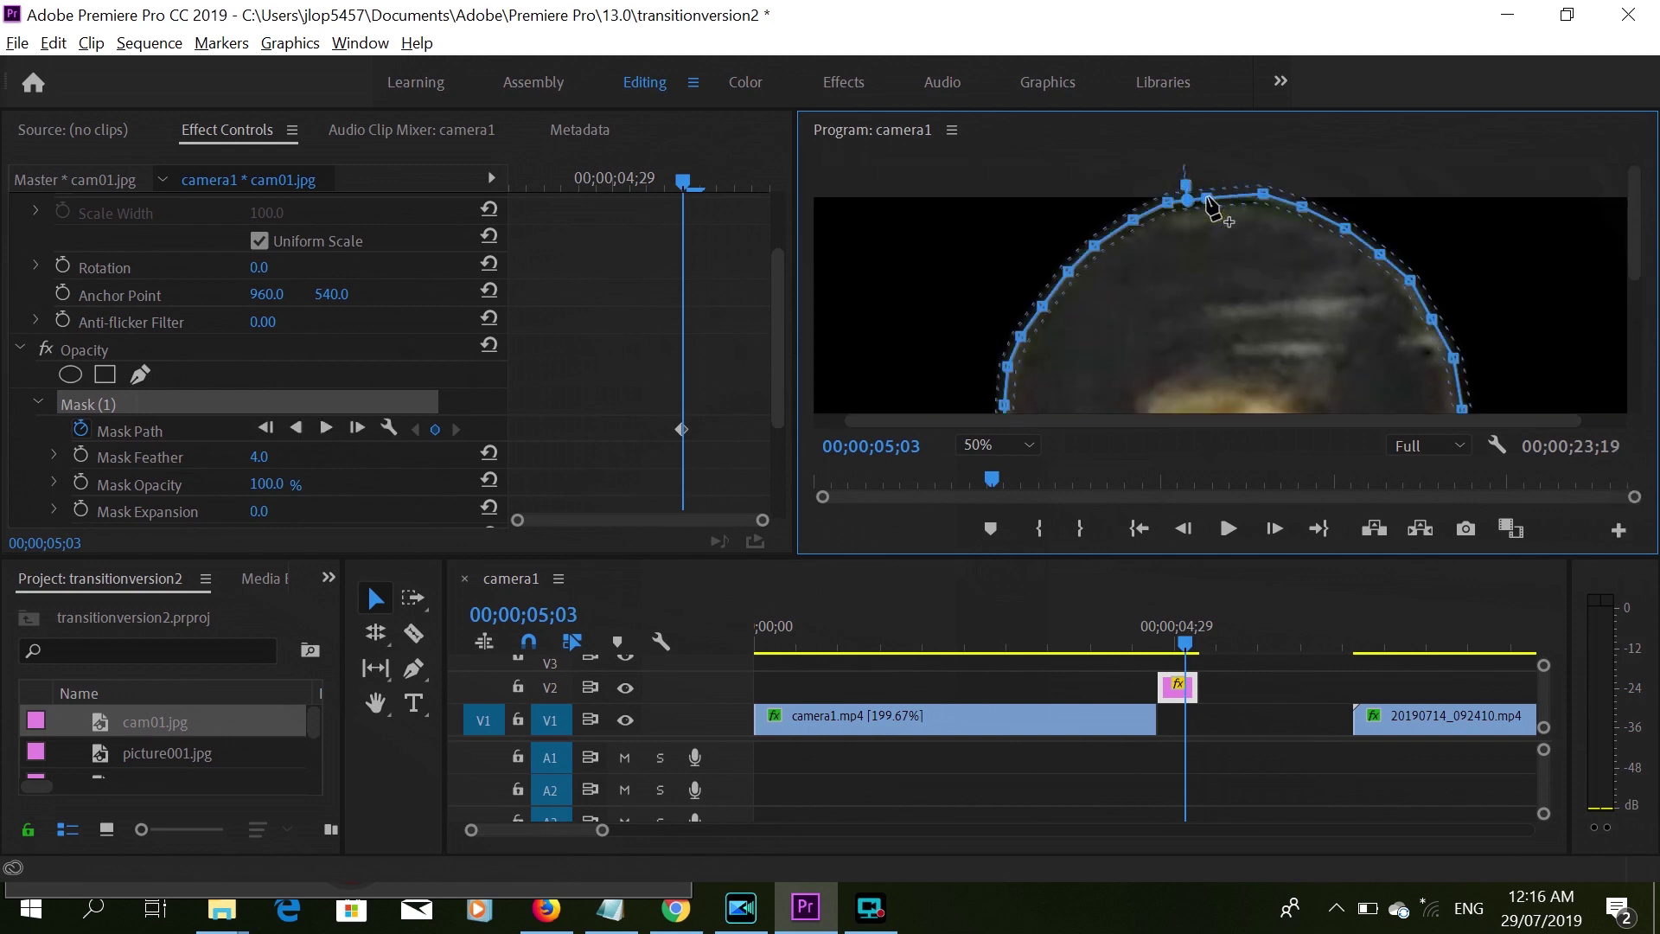
Invert the lens mask and fit the whole frame in the program preview.
drag(783, 350, 768, 462)
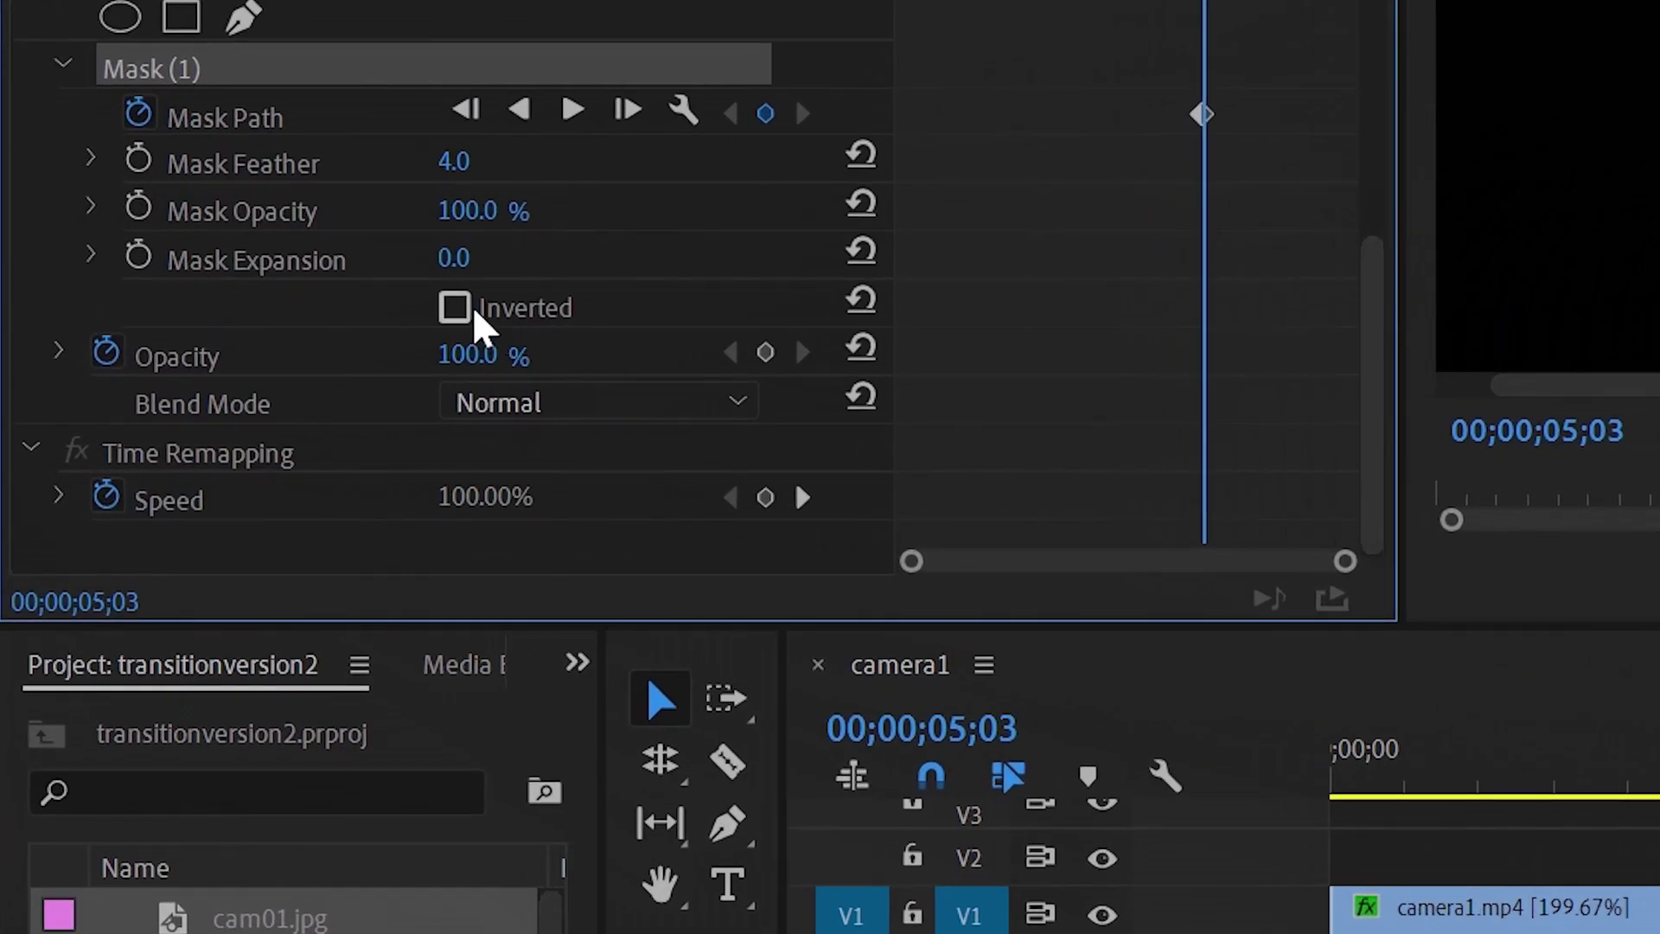
click(456, 307)
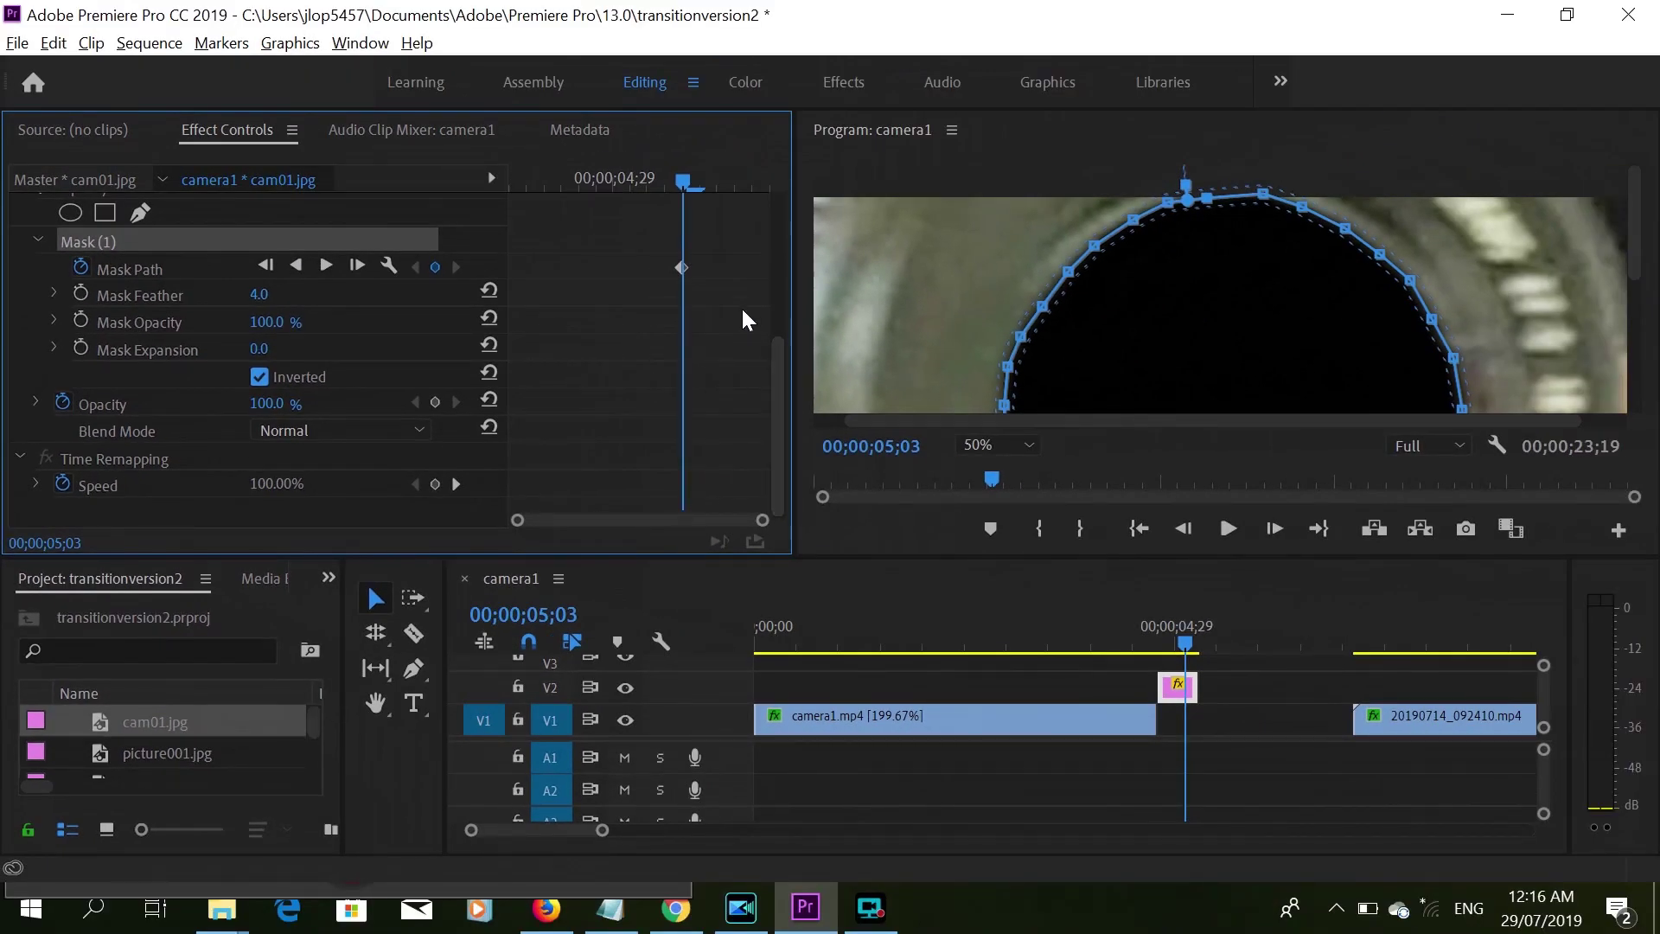
click(1022, 444)
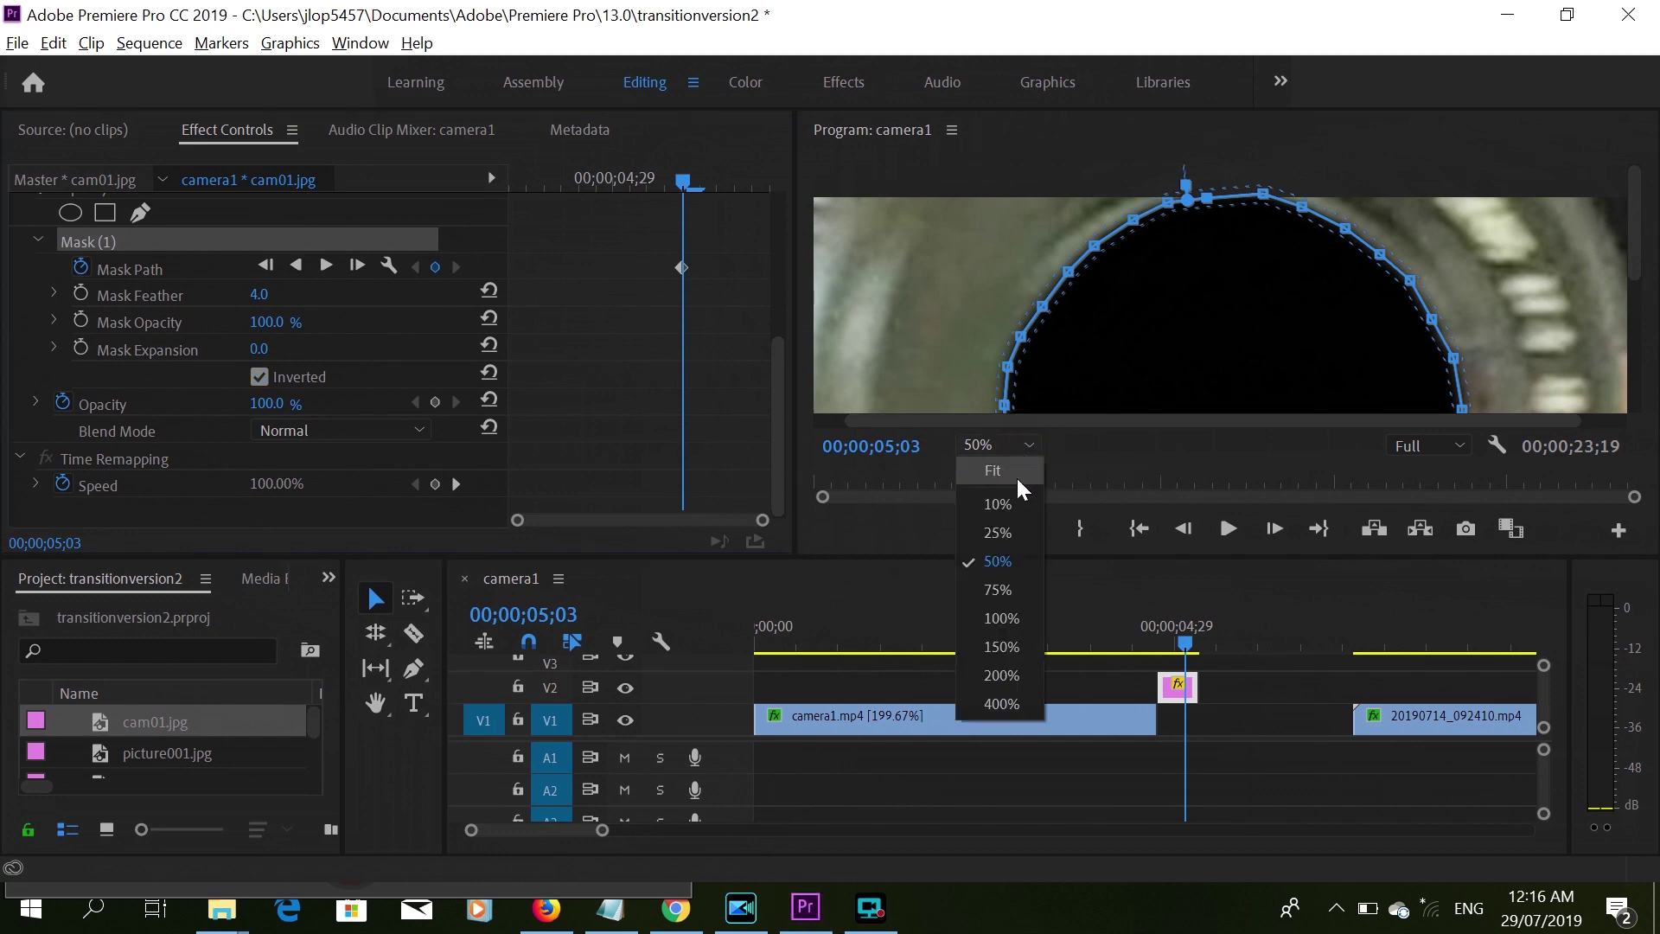
click(1010, 476)
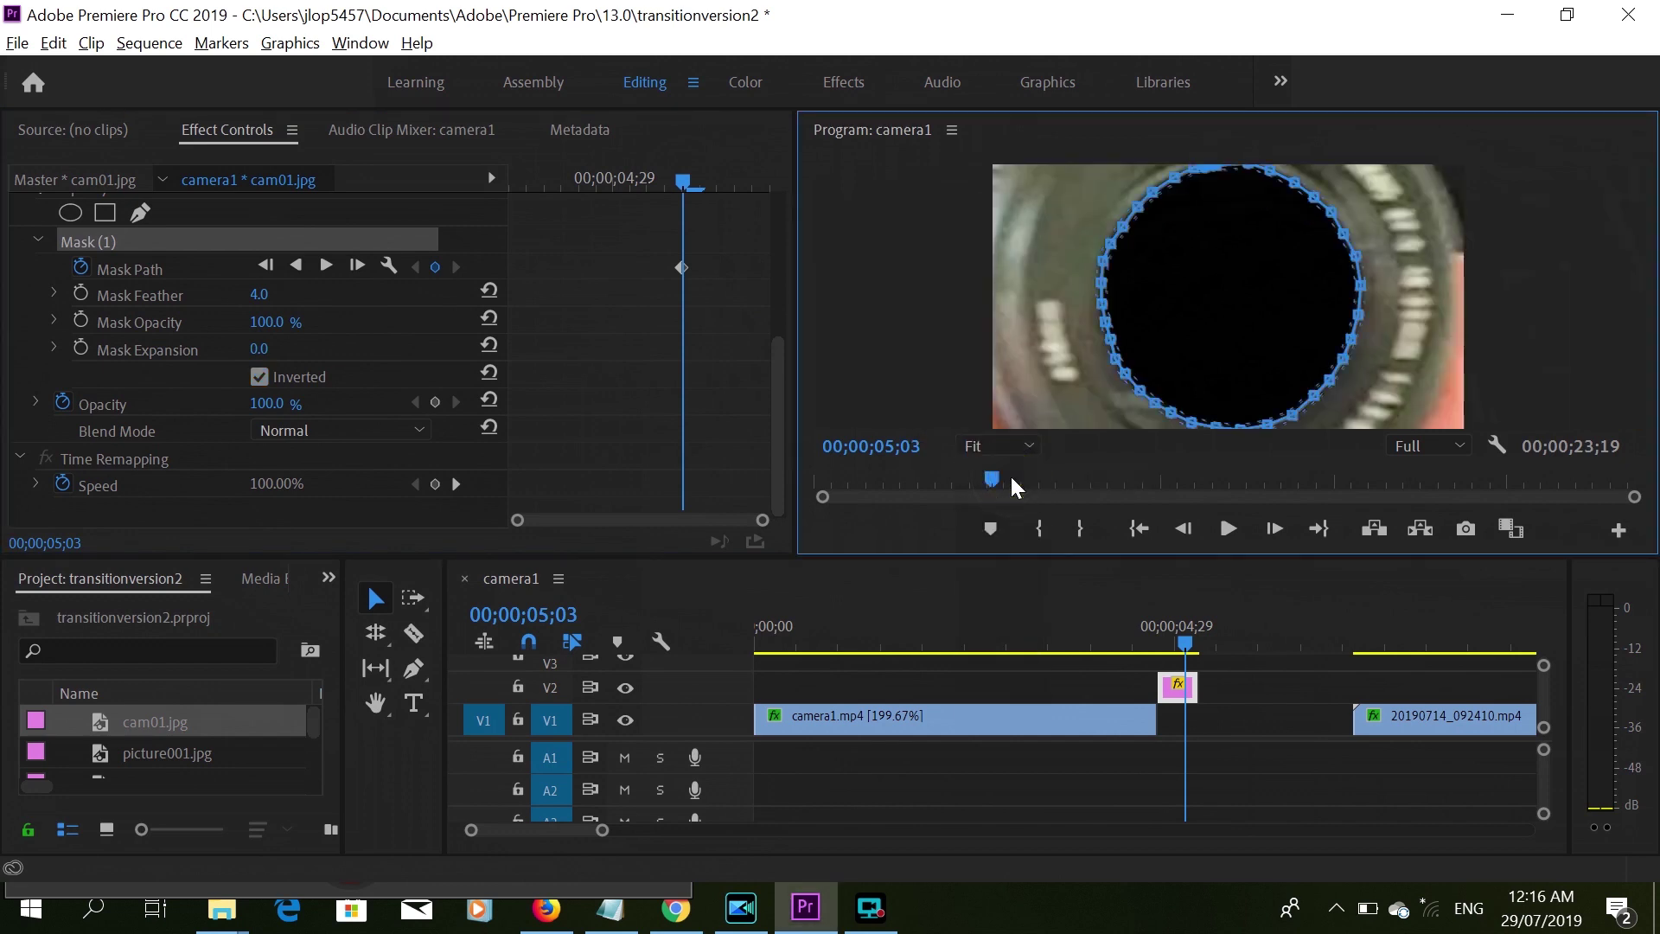
Track the lens mask backward one frame at a time from 00;00;05;03 to the clip's first frame at 00;00;04;23.
drag(777, 380, 768, 326)
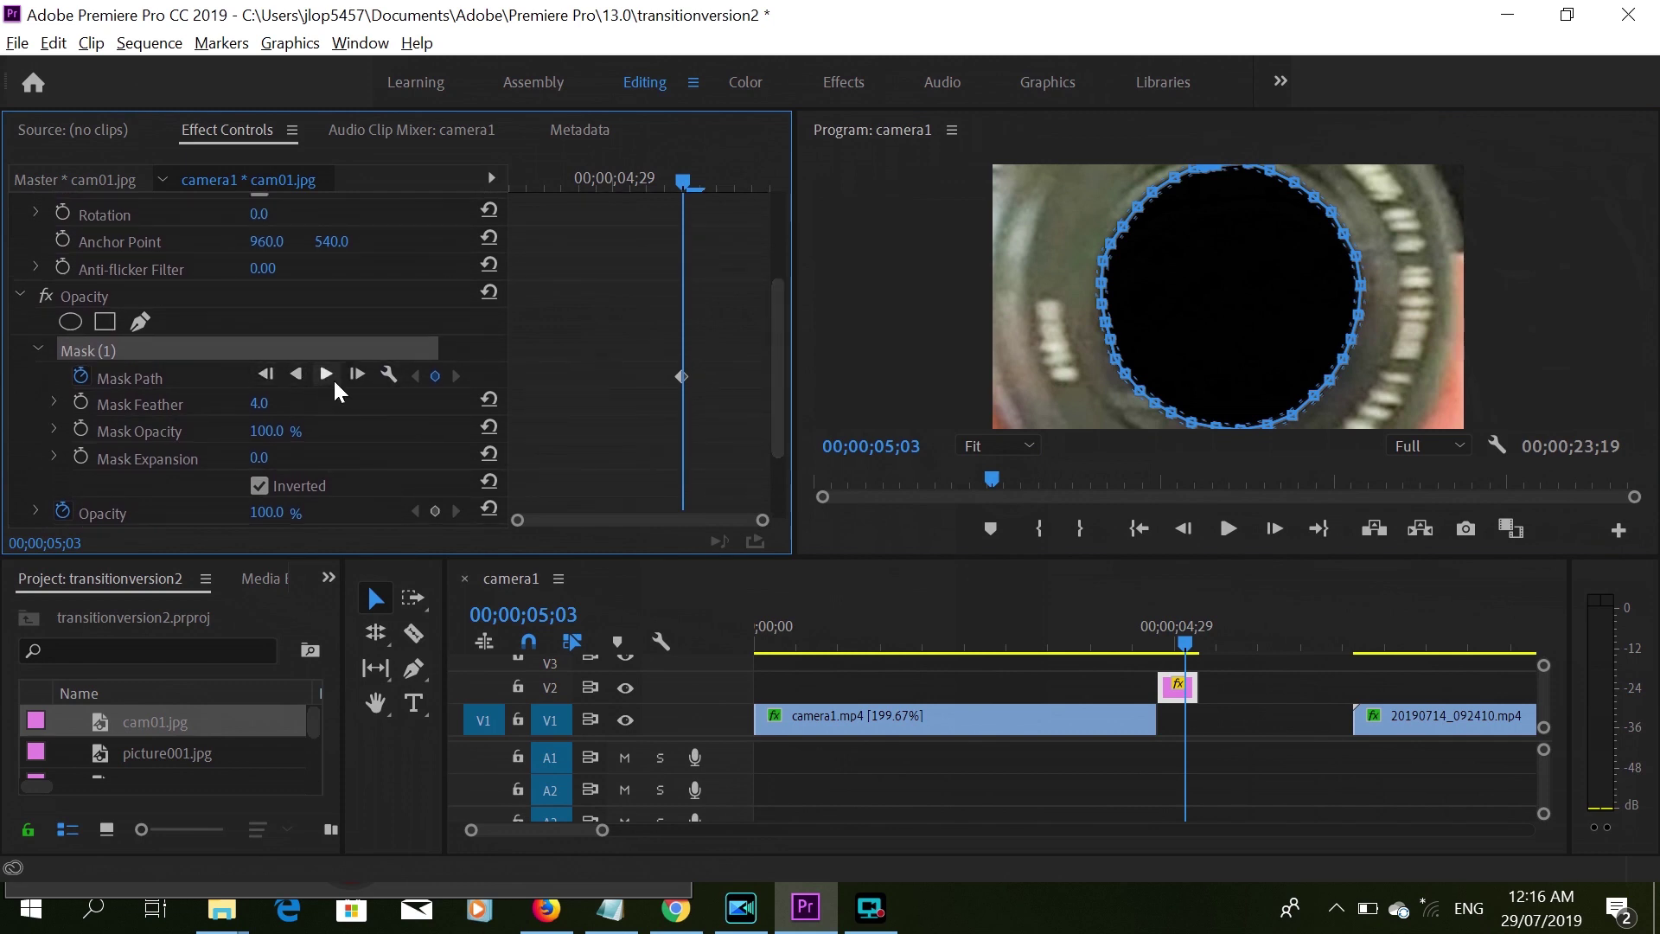
click(267, 373)
click(266, 372)
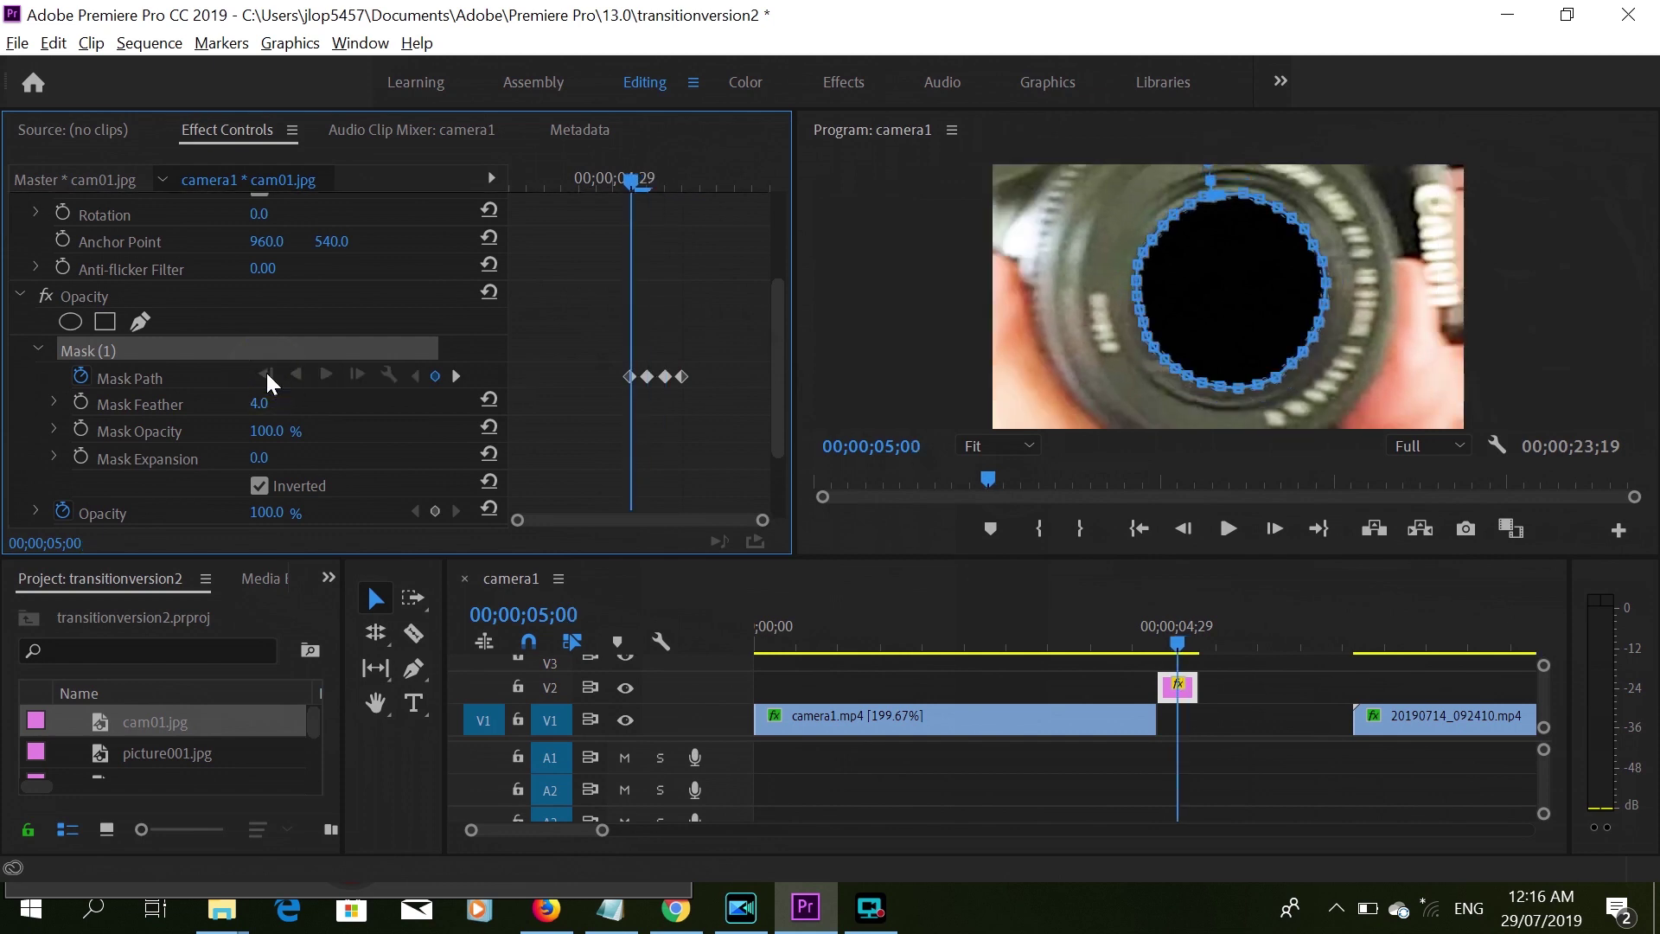
click(267, 373)
click(266, 372)
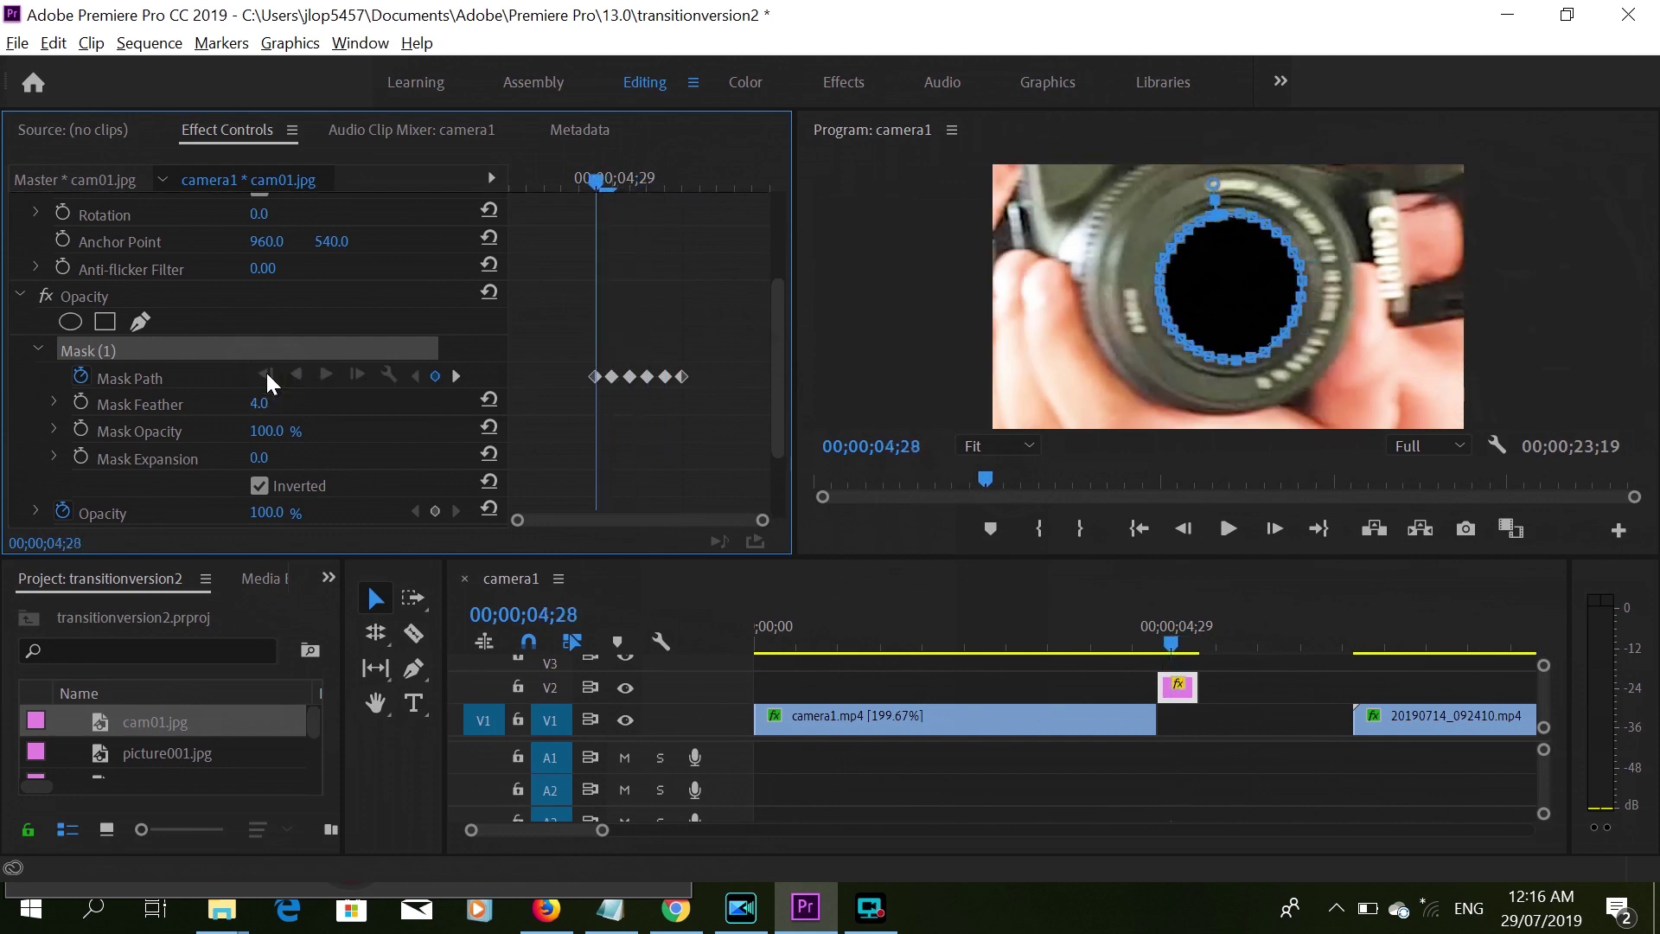
click(267, 373)
click(266, 372)
click(266, 372)
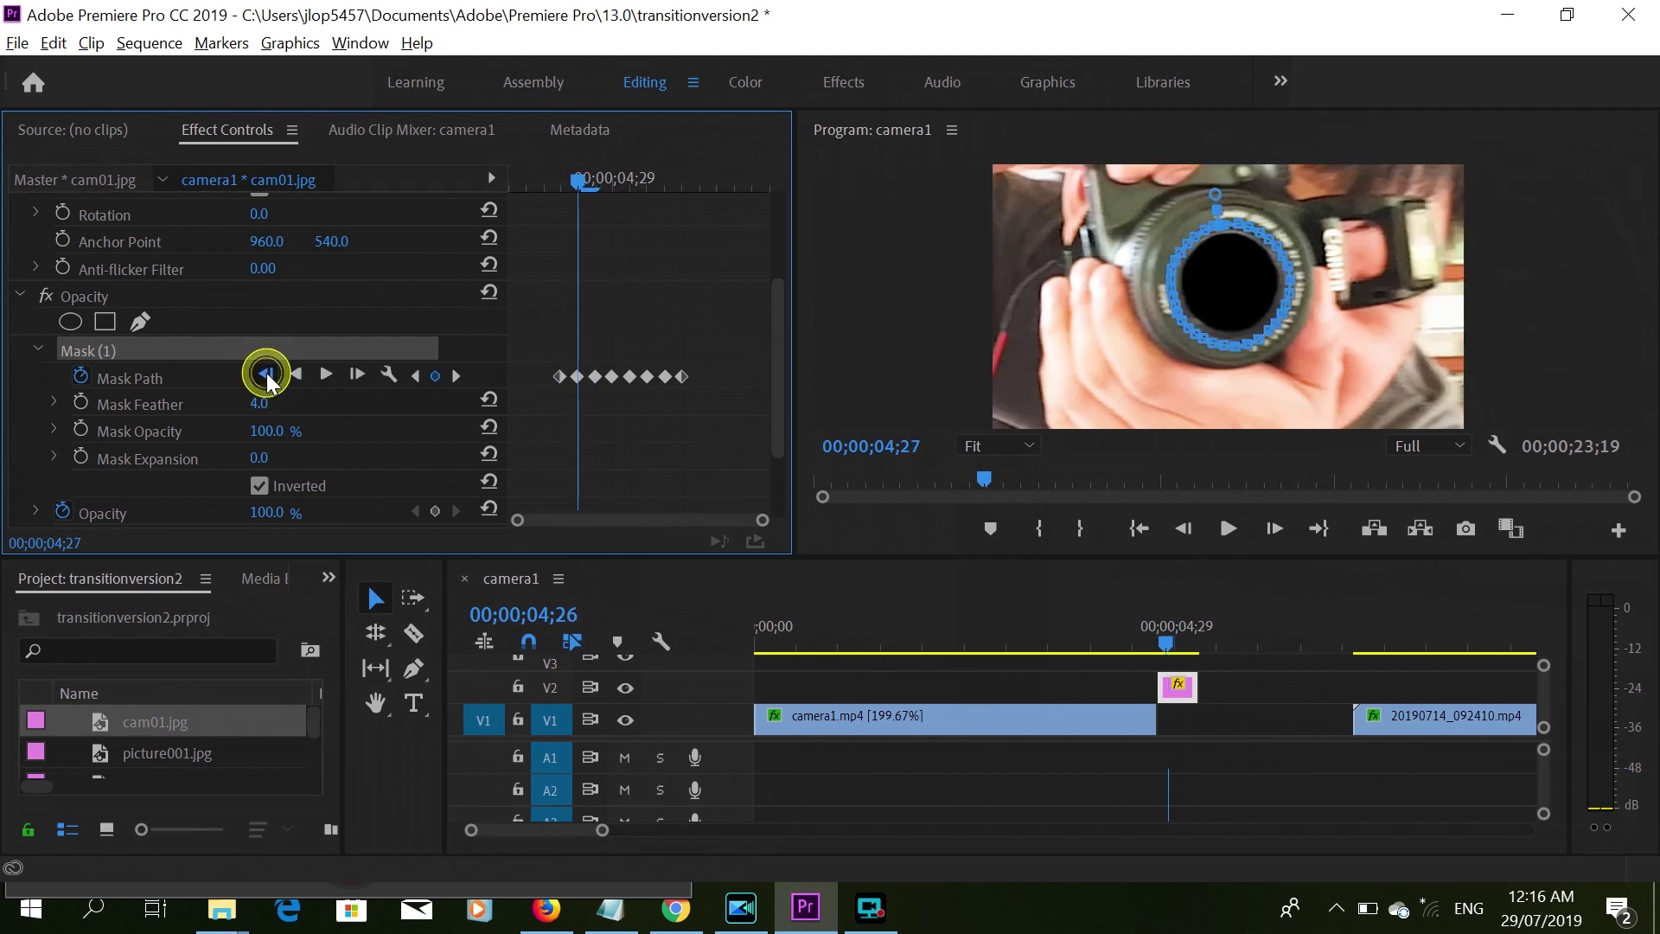
click(266, 372)
click(267, 372)
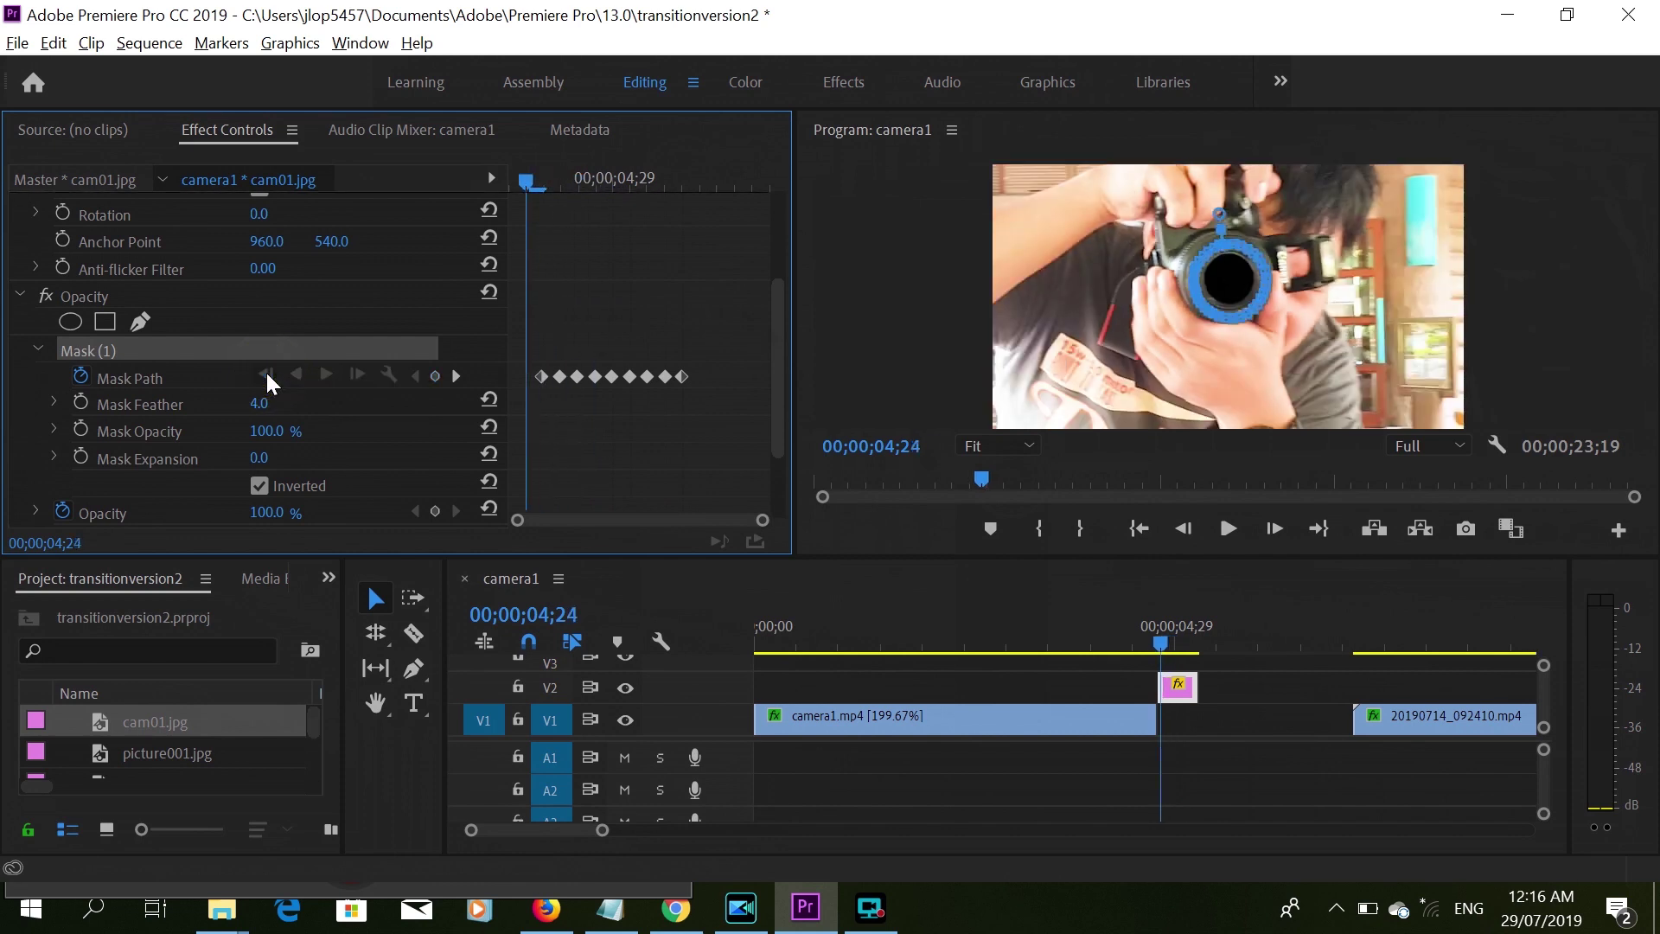
click(266, 373)
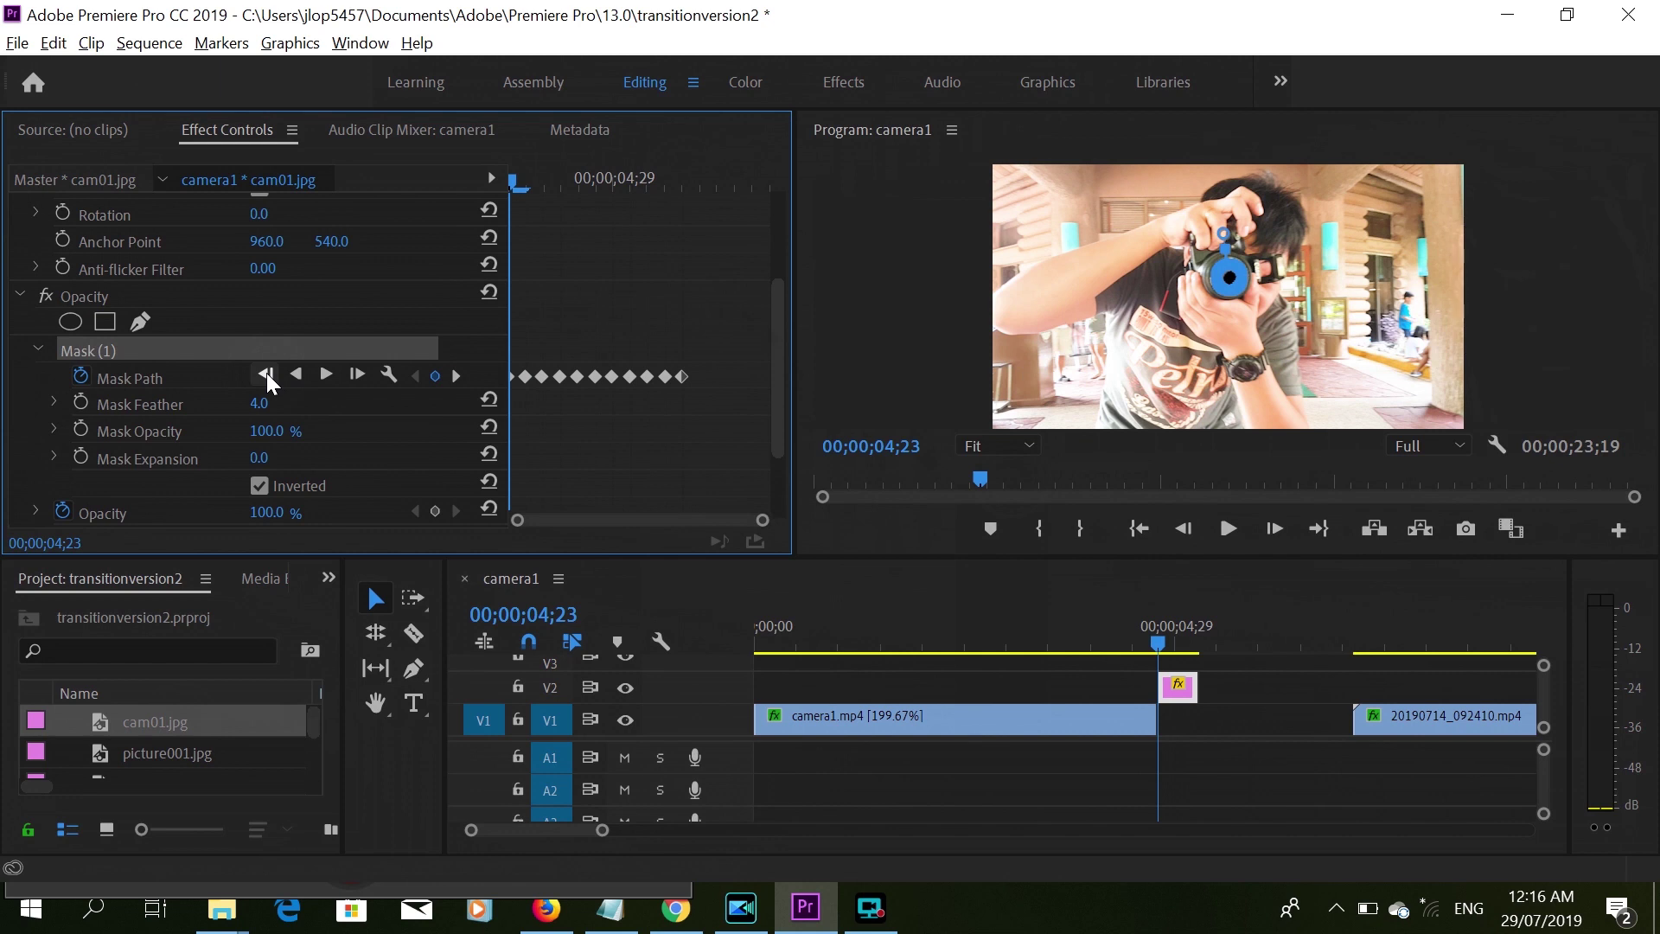
Track the lens mask forward one frame at a time from the clip's first frame at 00;00;04;23 to 00;00;05;07.
click(354, 377)
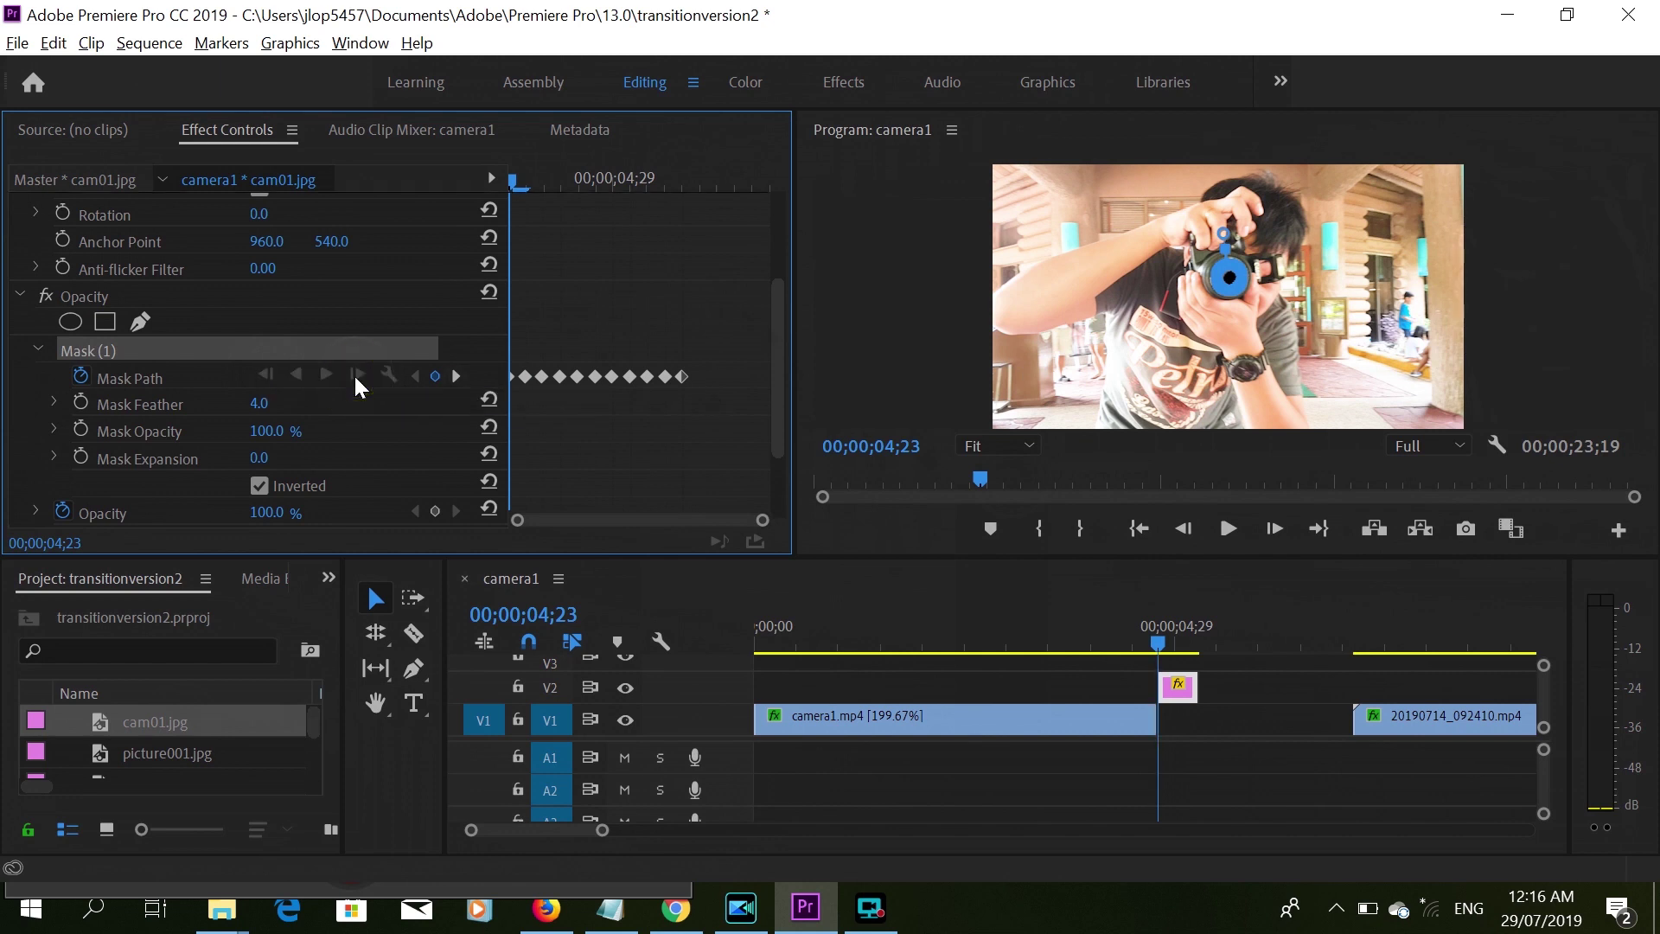
click(354, 376)
click(355, 376)
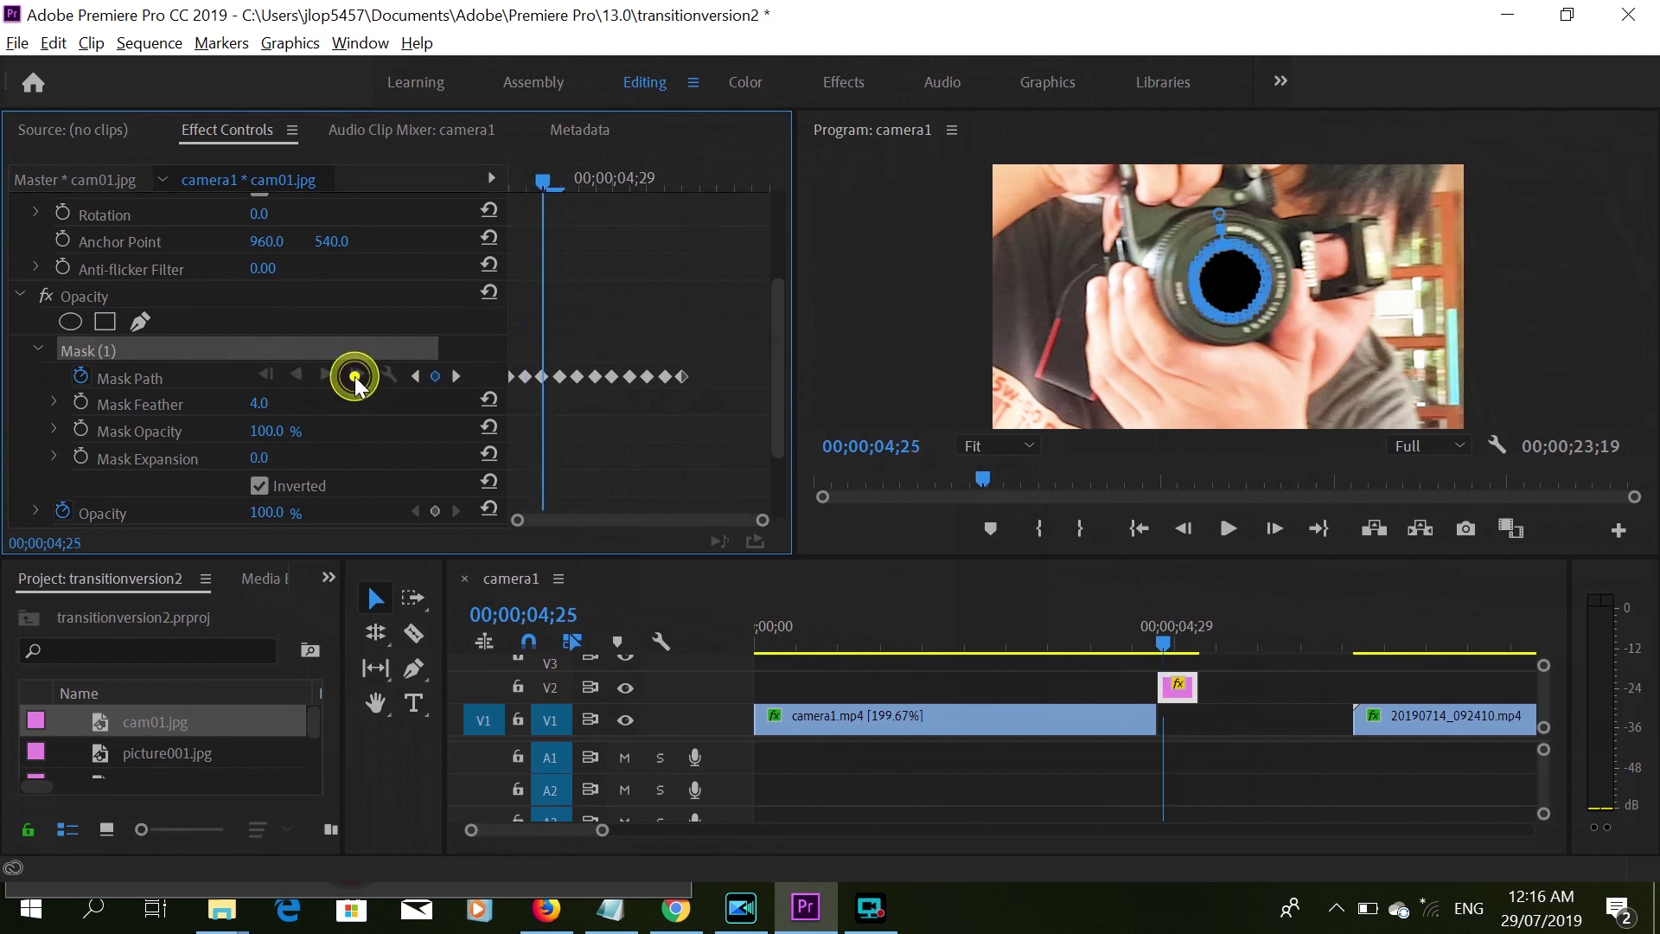
click(354, 376)
click(354, 376)
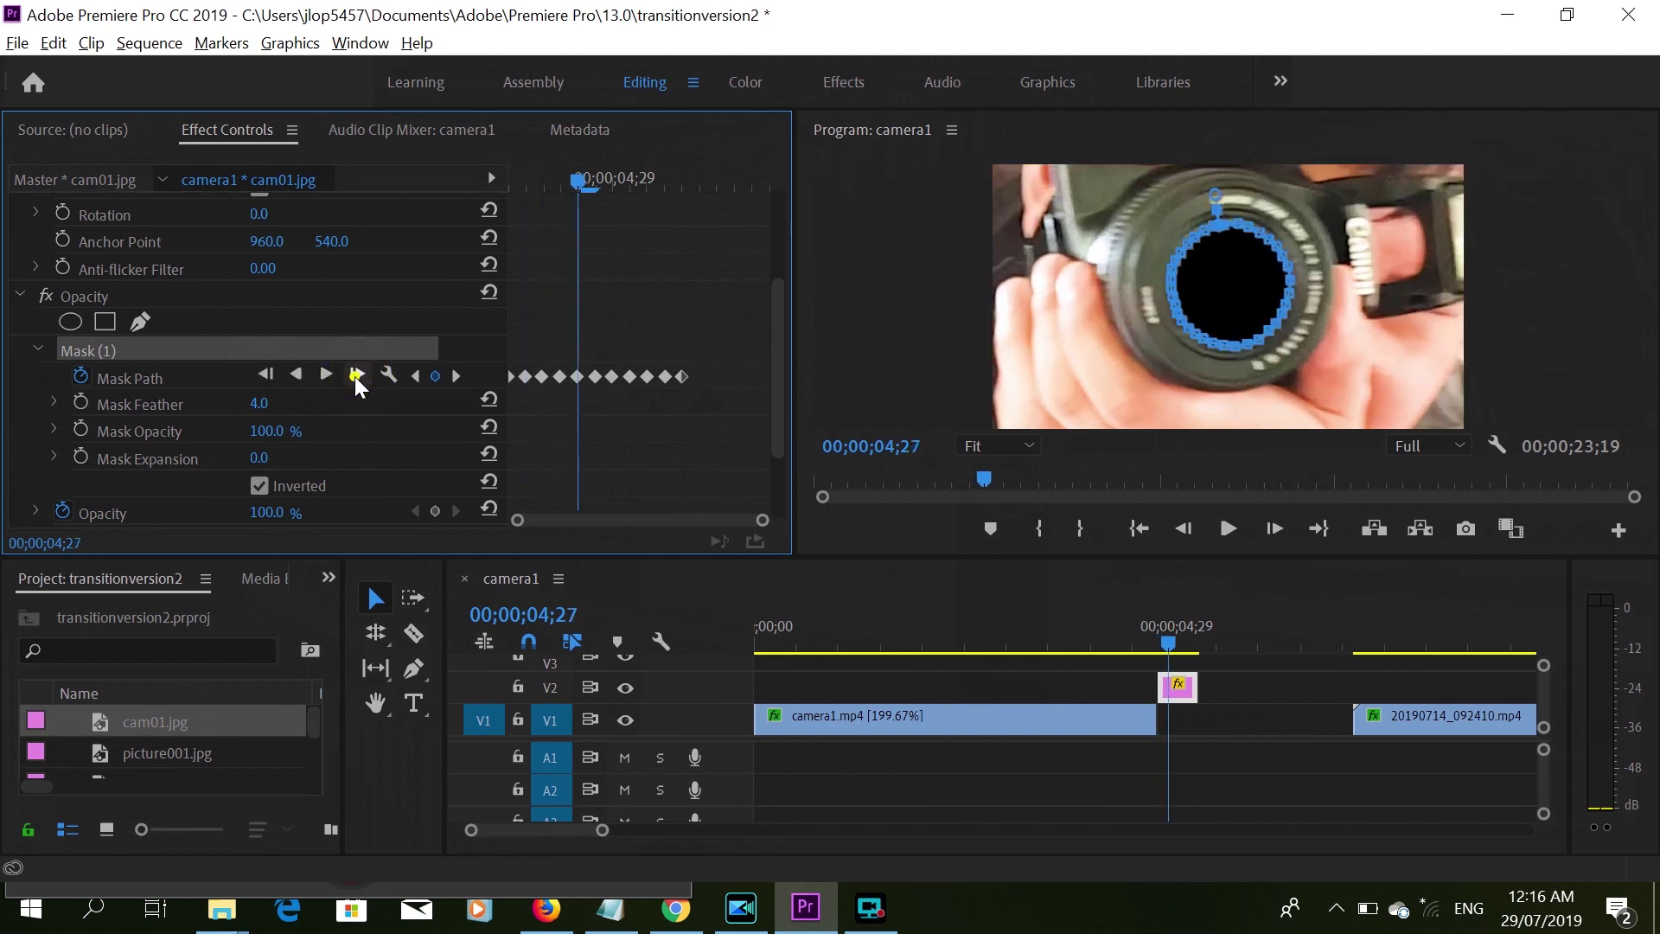
click(355, 376)
click(354, 376)
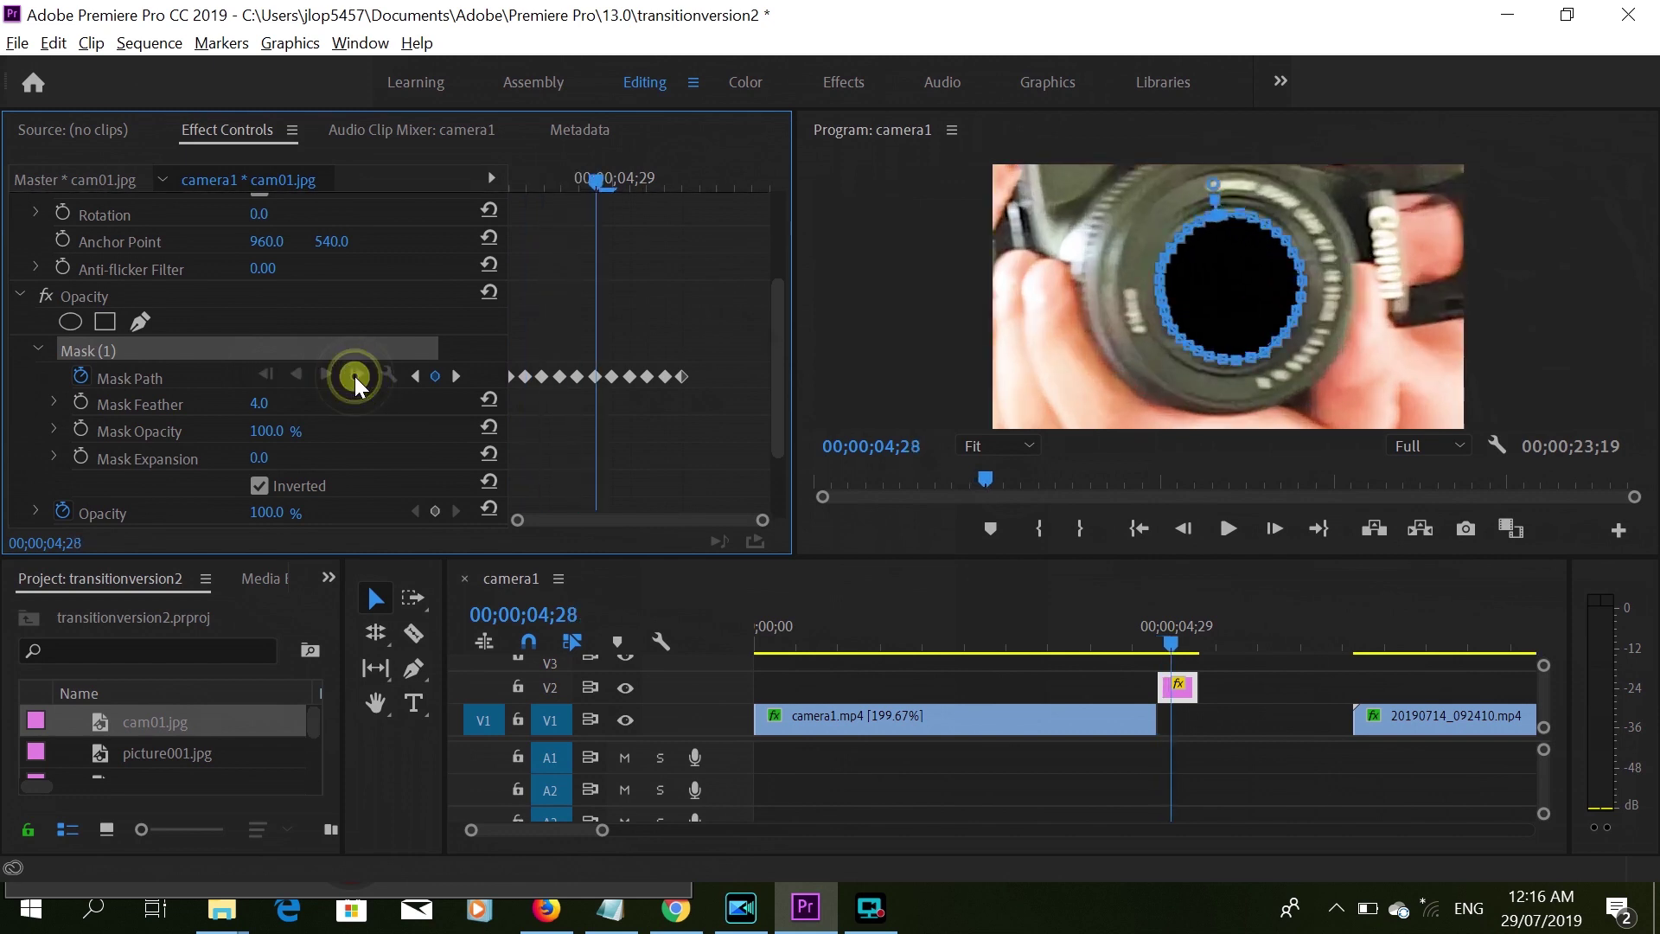
click(354, 376)
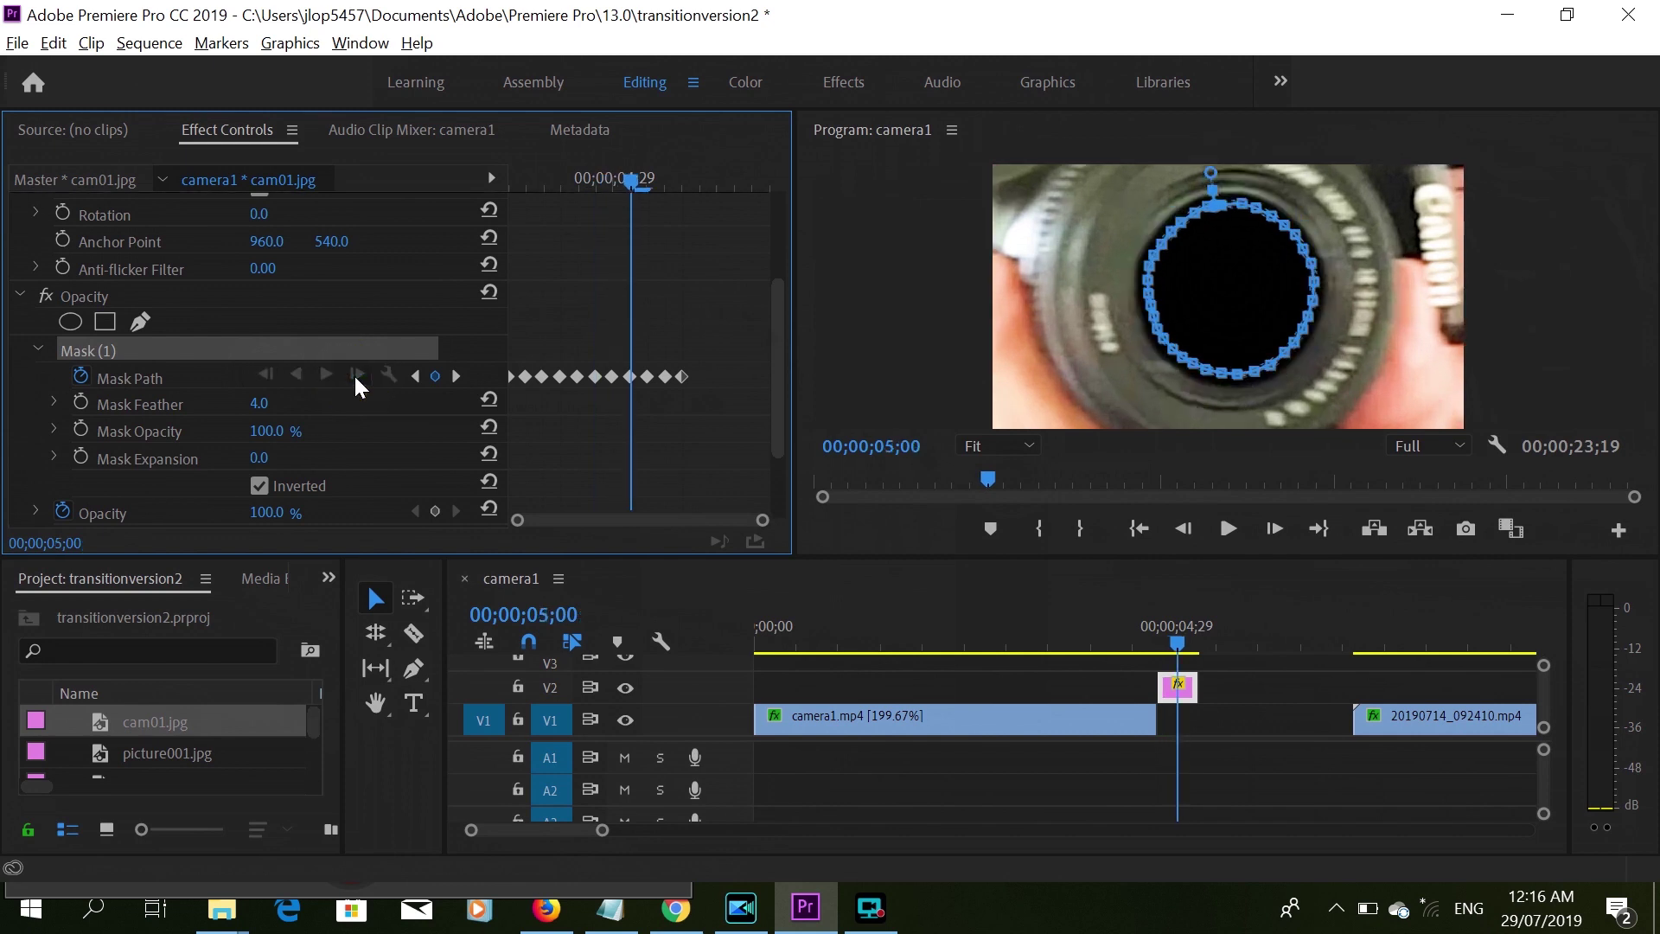
click(355, 376)
click(355, 376)
click(355, 376)
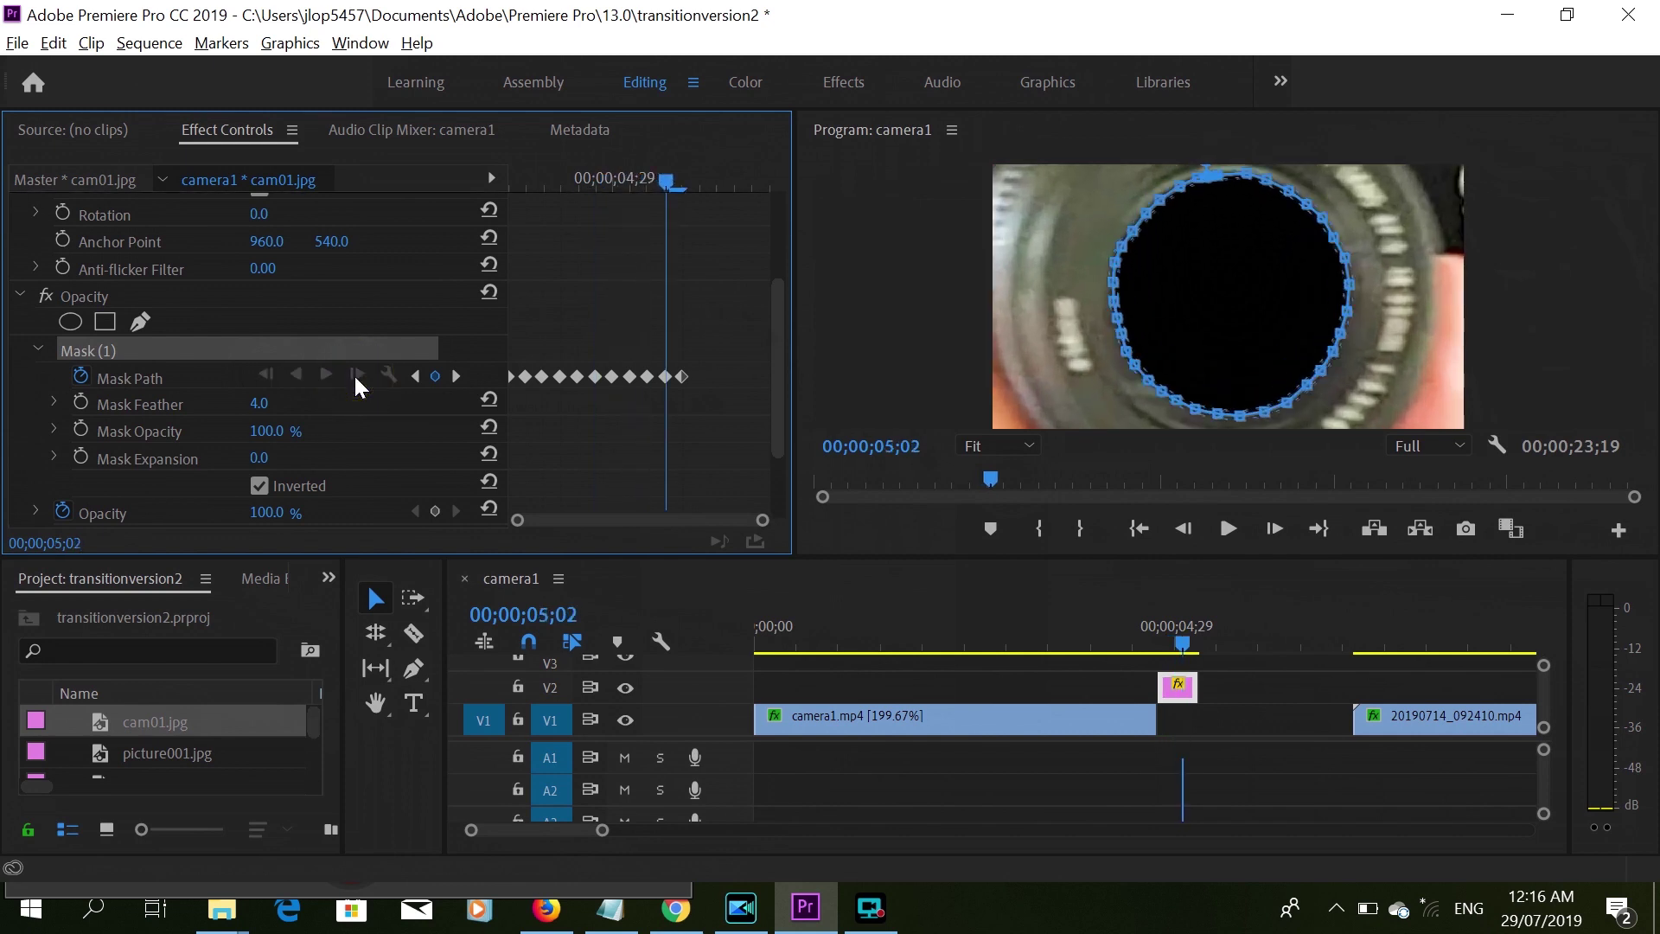
click(354, 376)
click(354, 376)
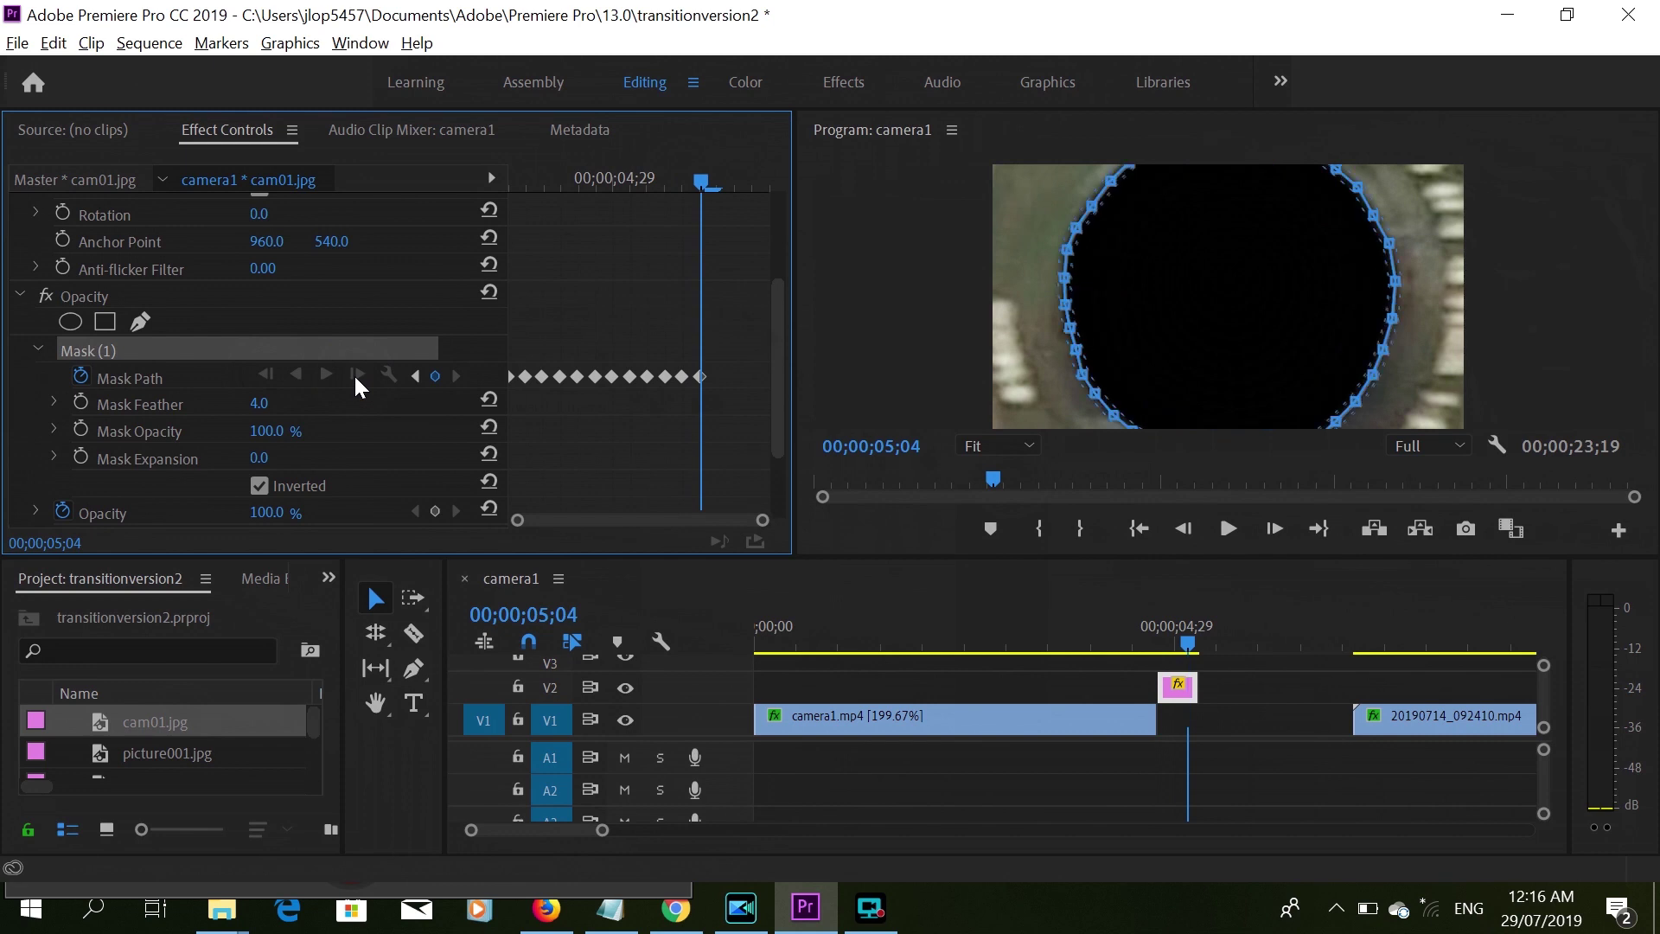
click(354, 376)
click(354, 376)
click(354, 377)
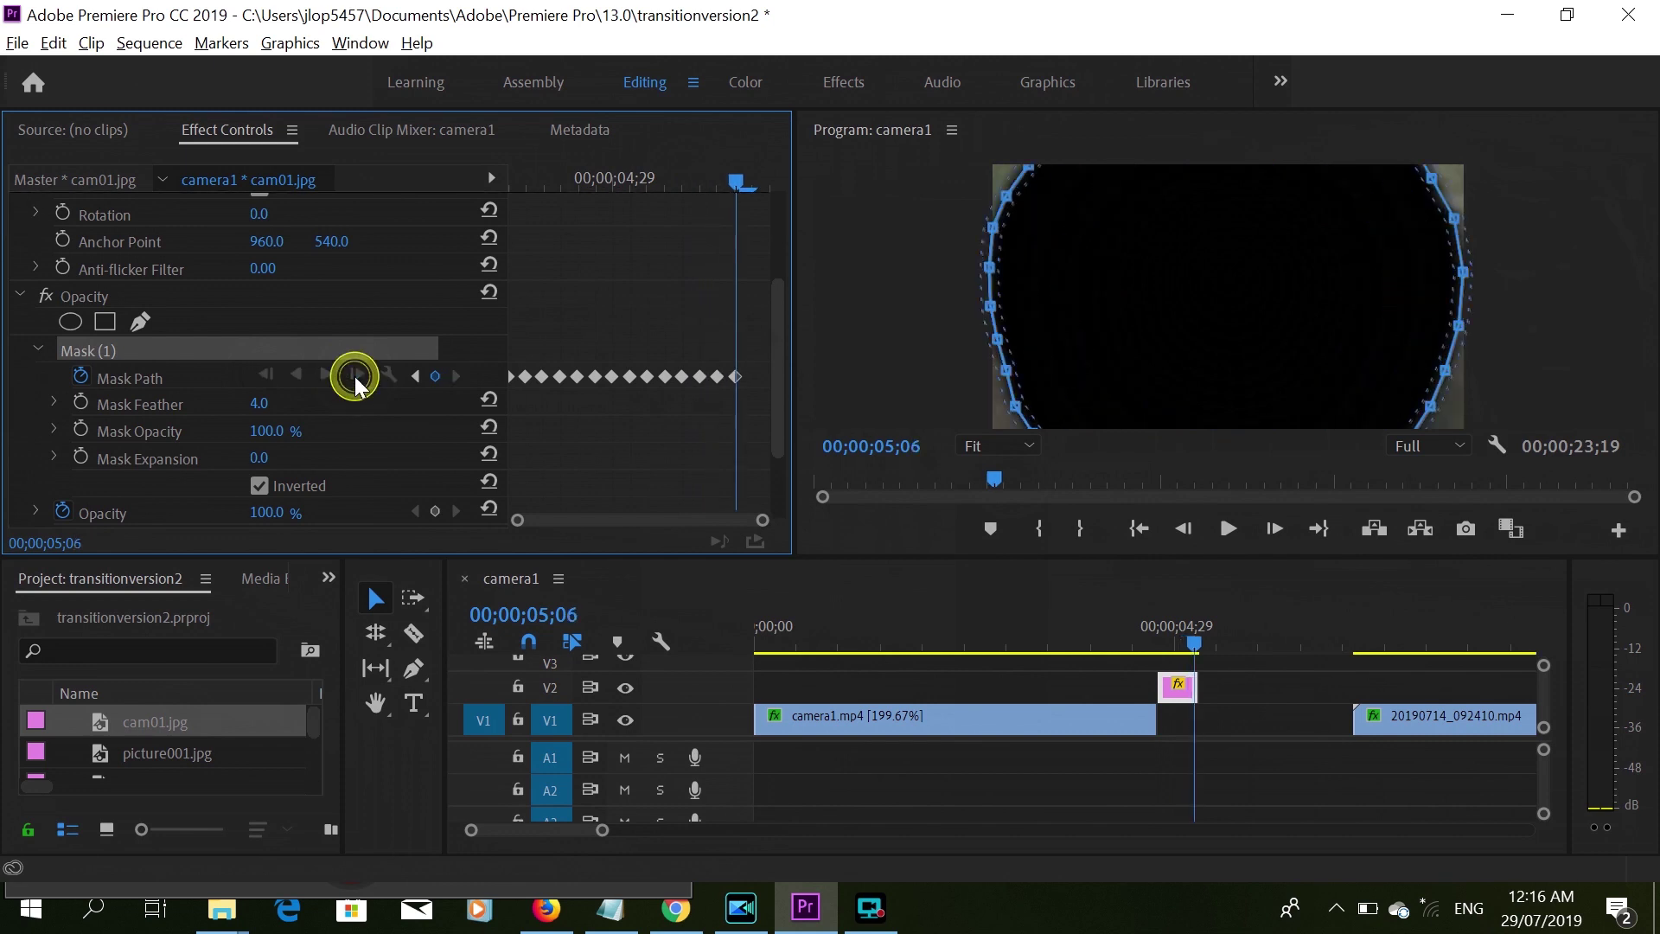
click(354, 377)
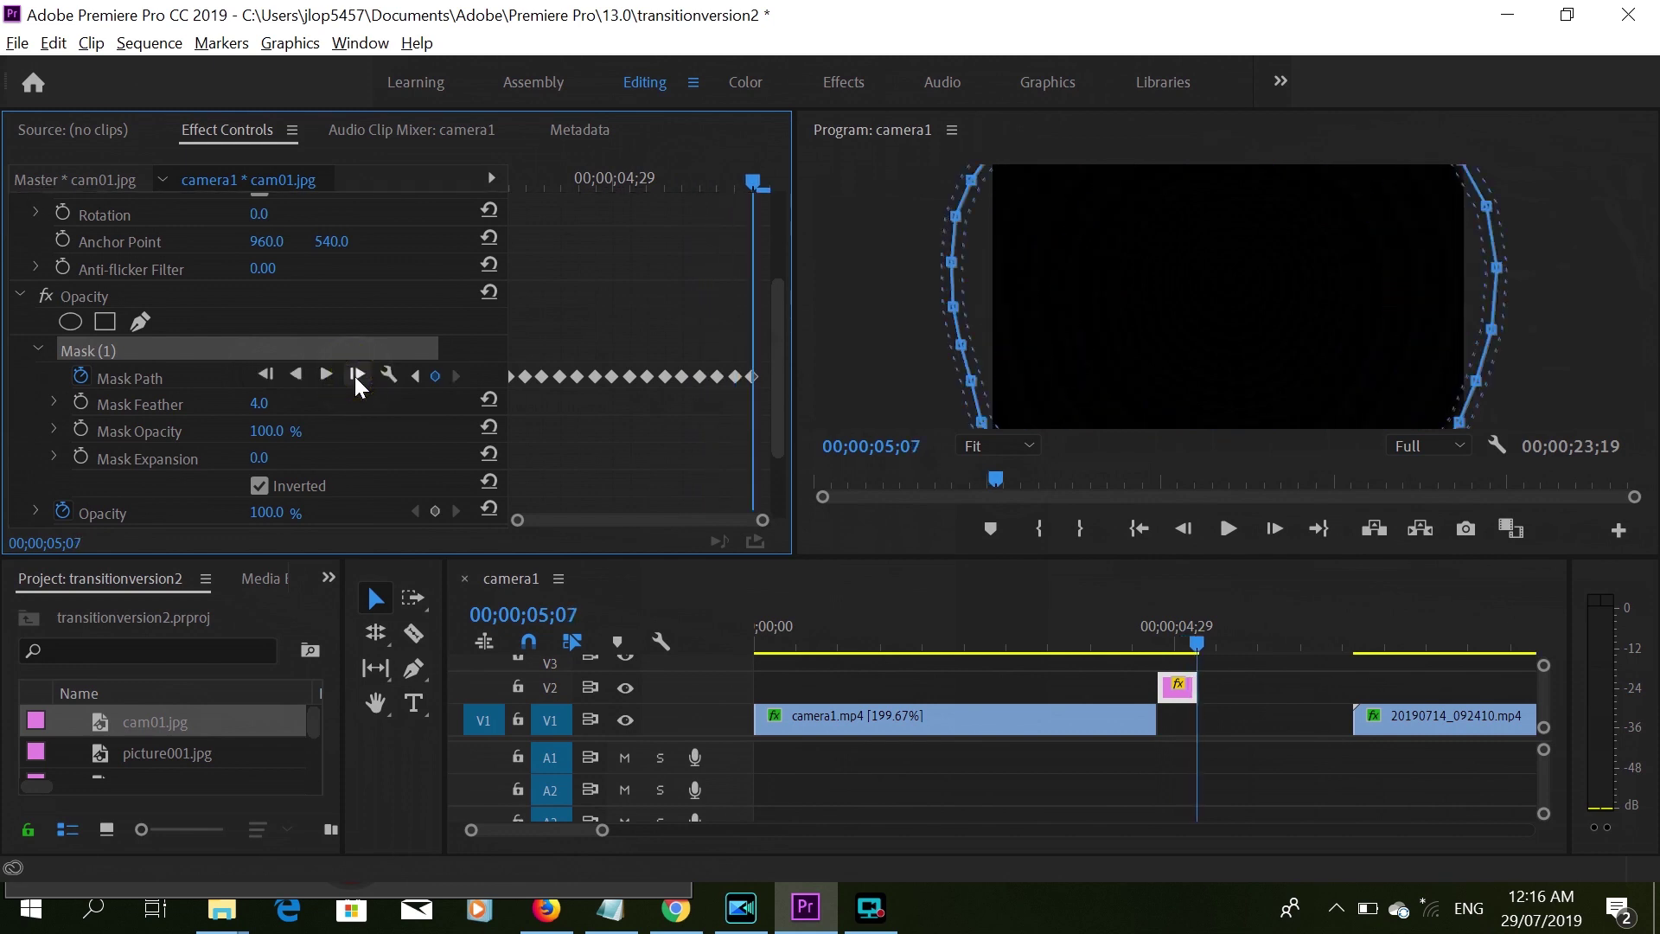
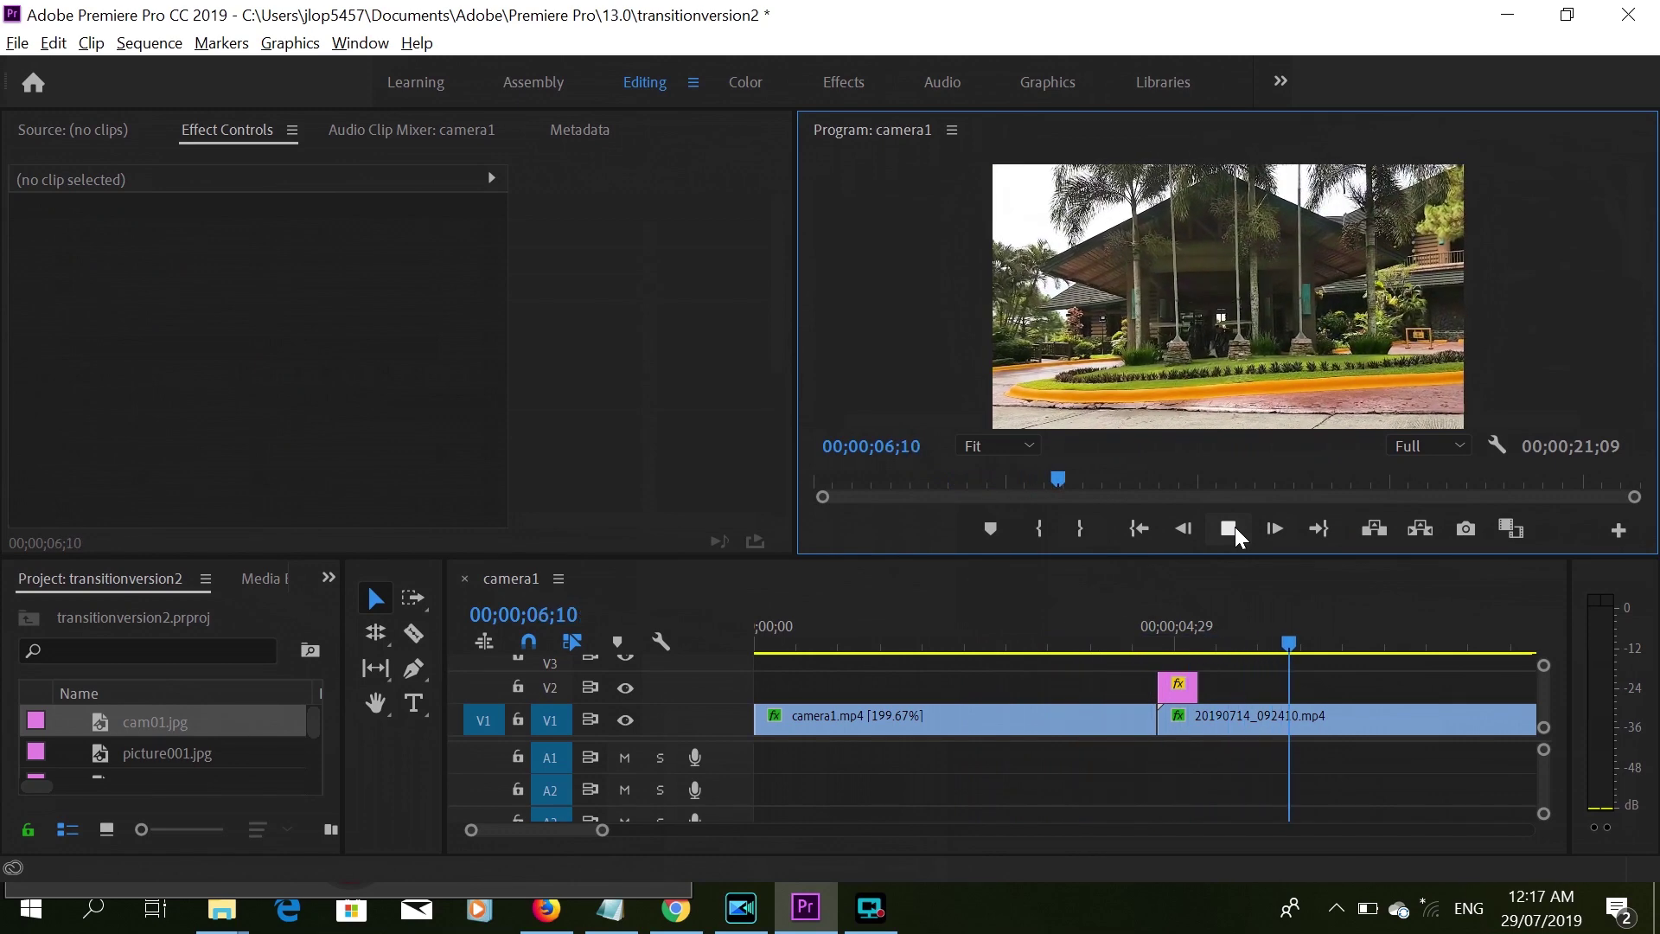
Stop playback and set the speed of the 20190714_092410.mp4 clip to 250%.
click(1235, 527)
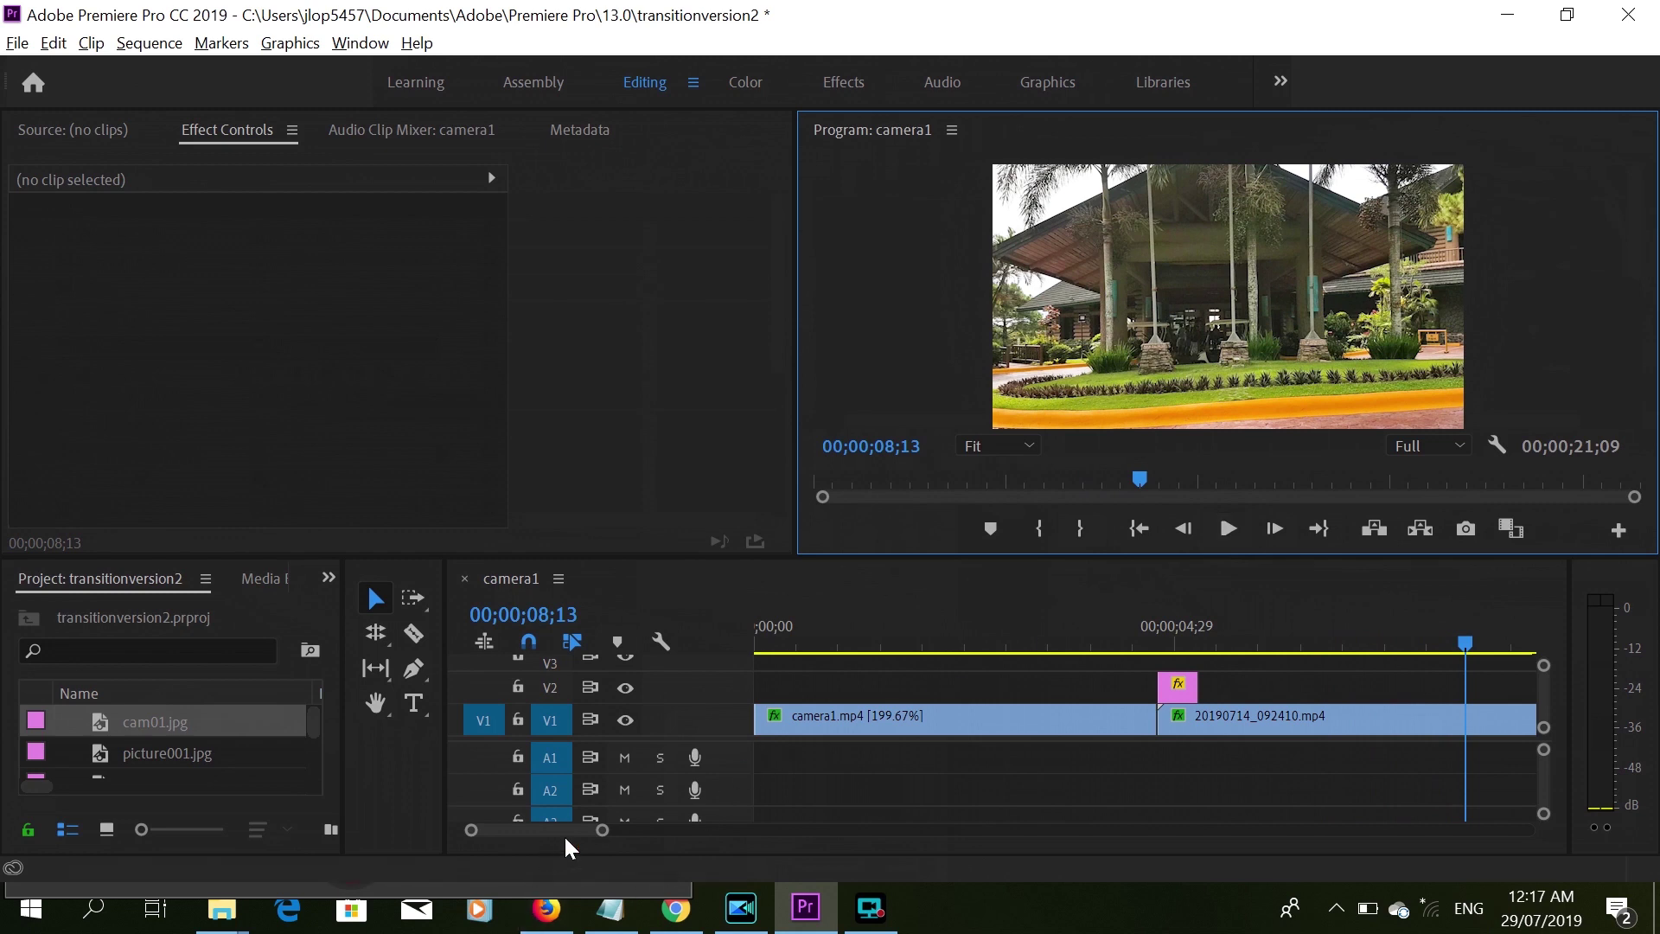
drag(604, 832, 715, 832)
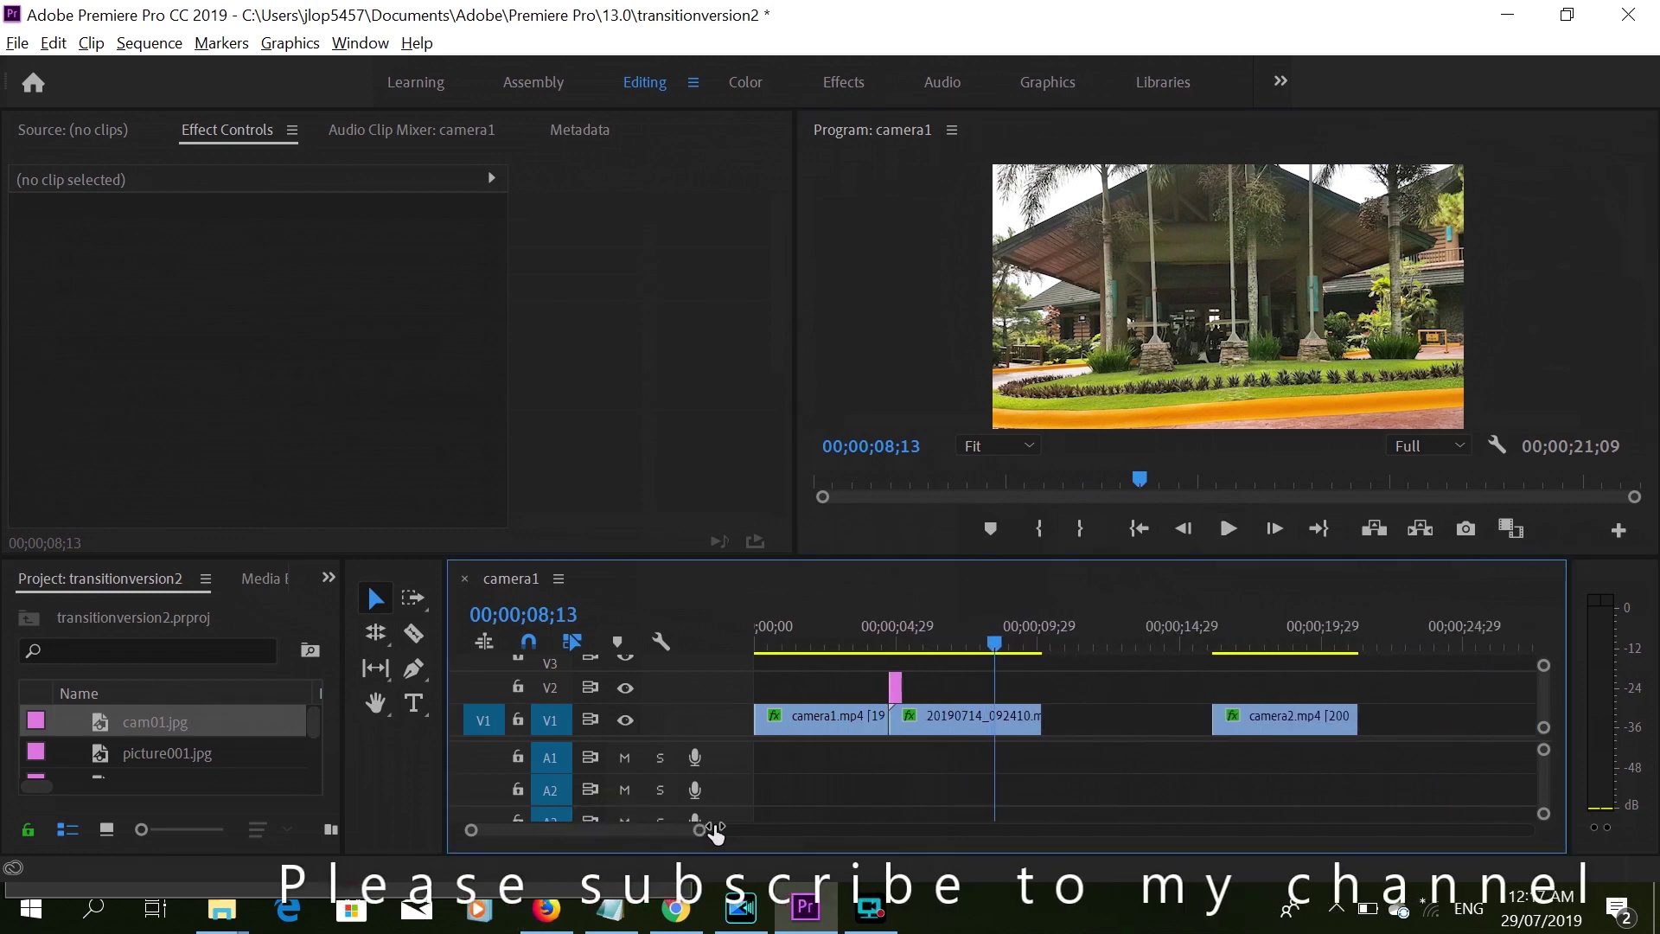
click(944, 722)
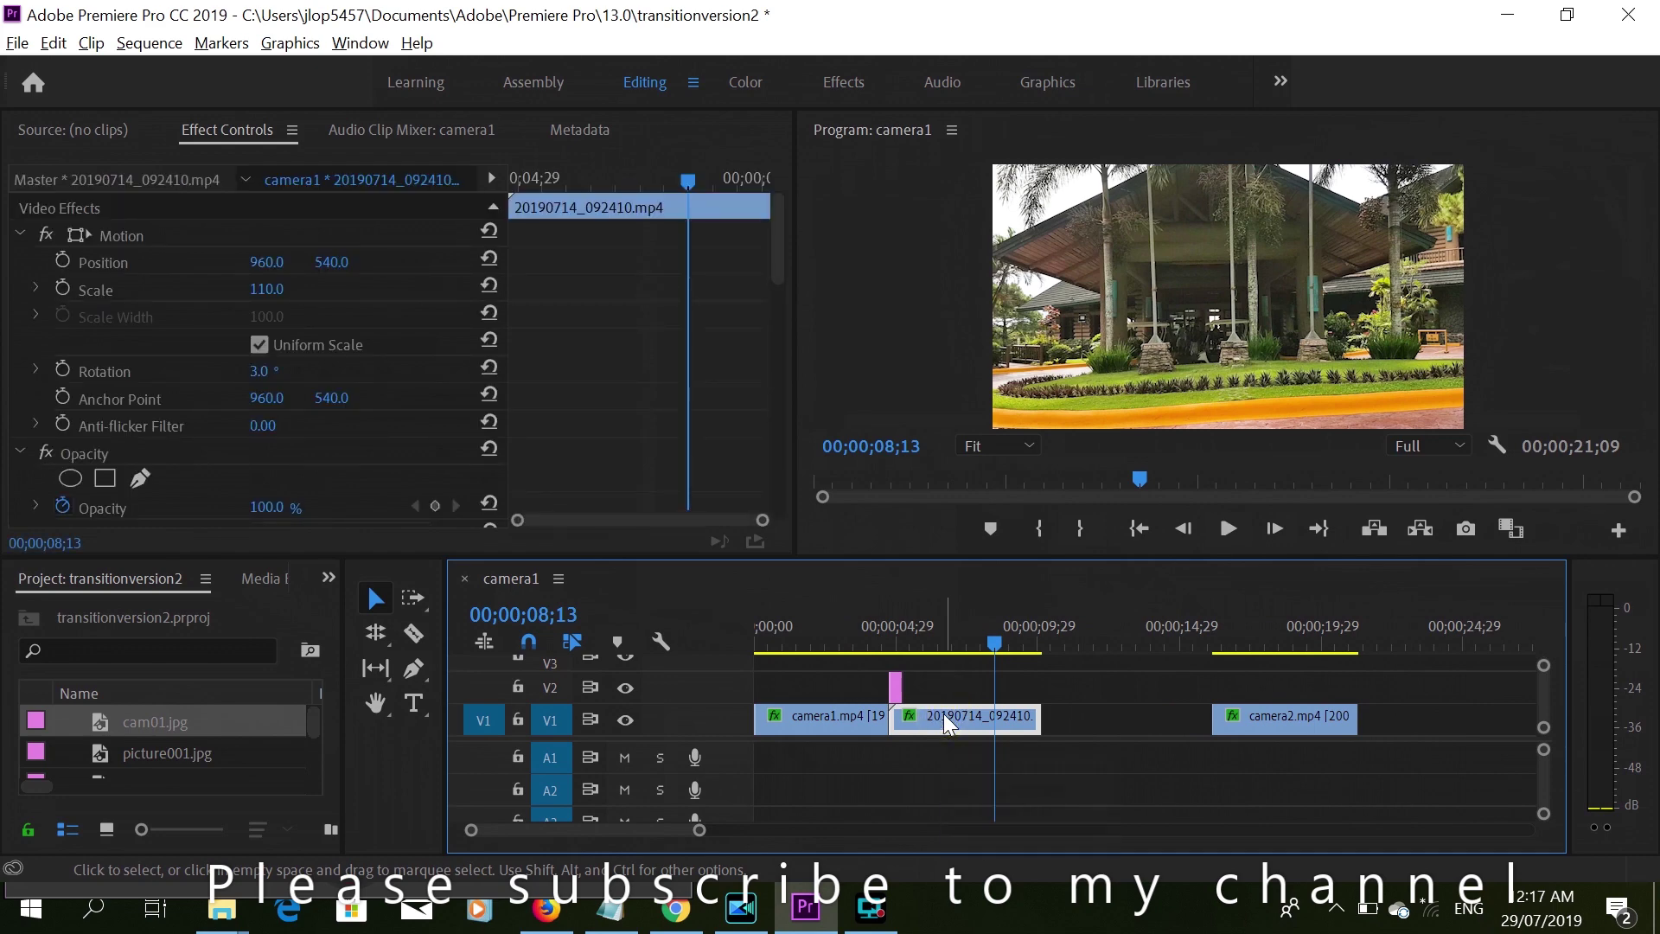
right_click(944, 720)
click(968, 709)
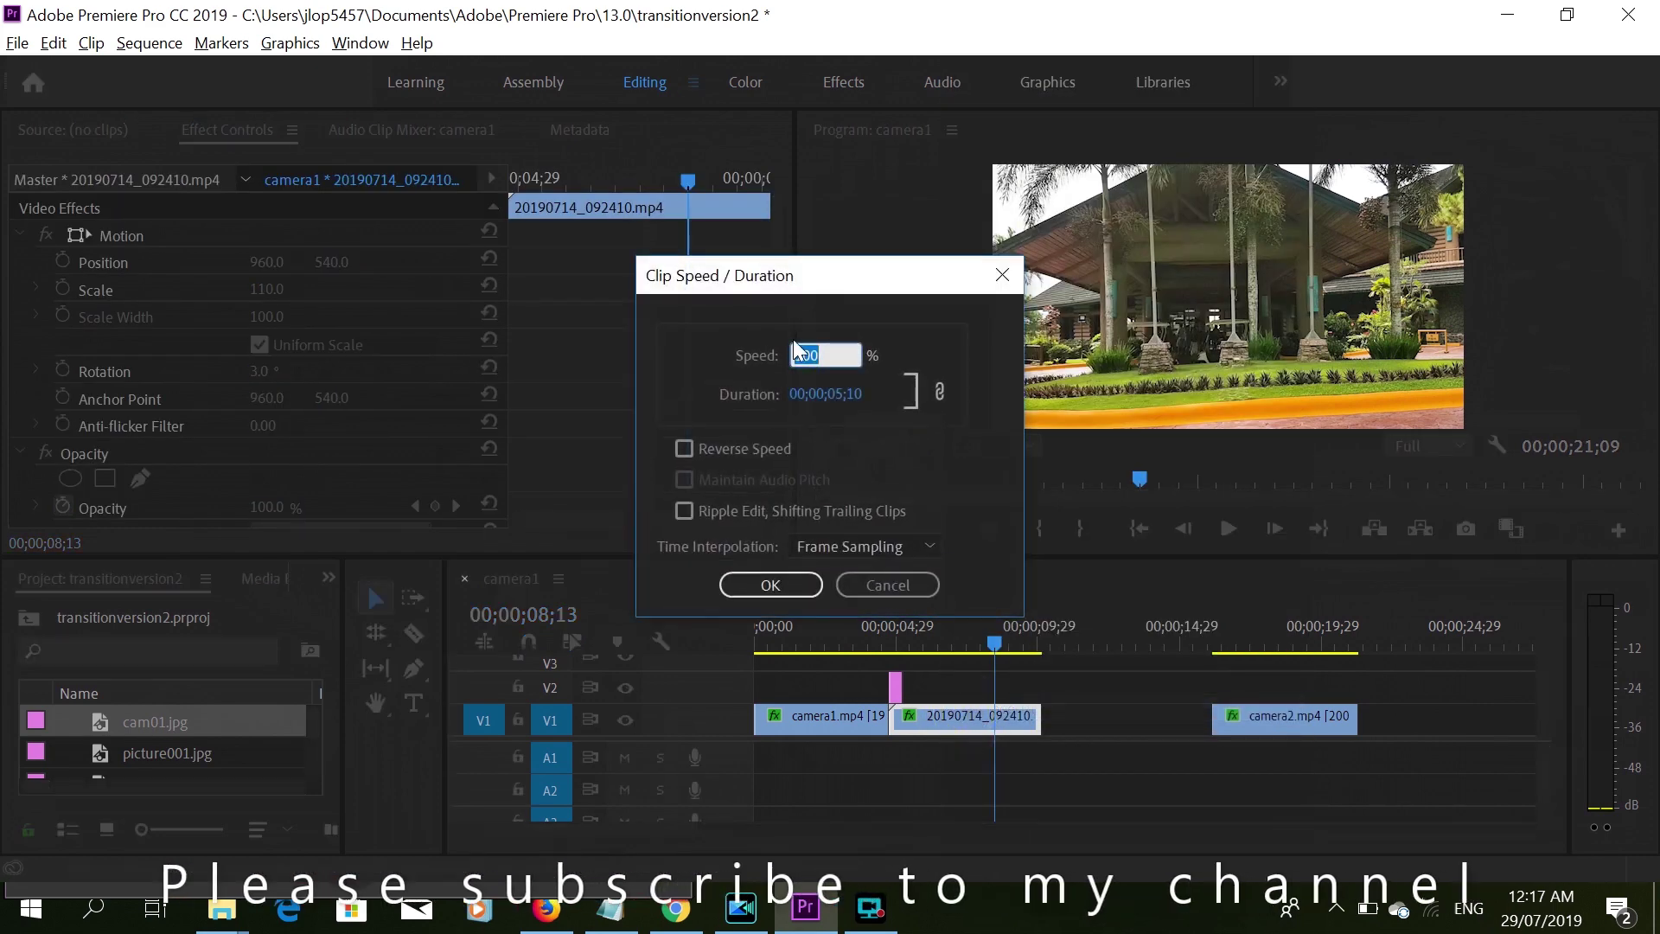
text(250)
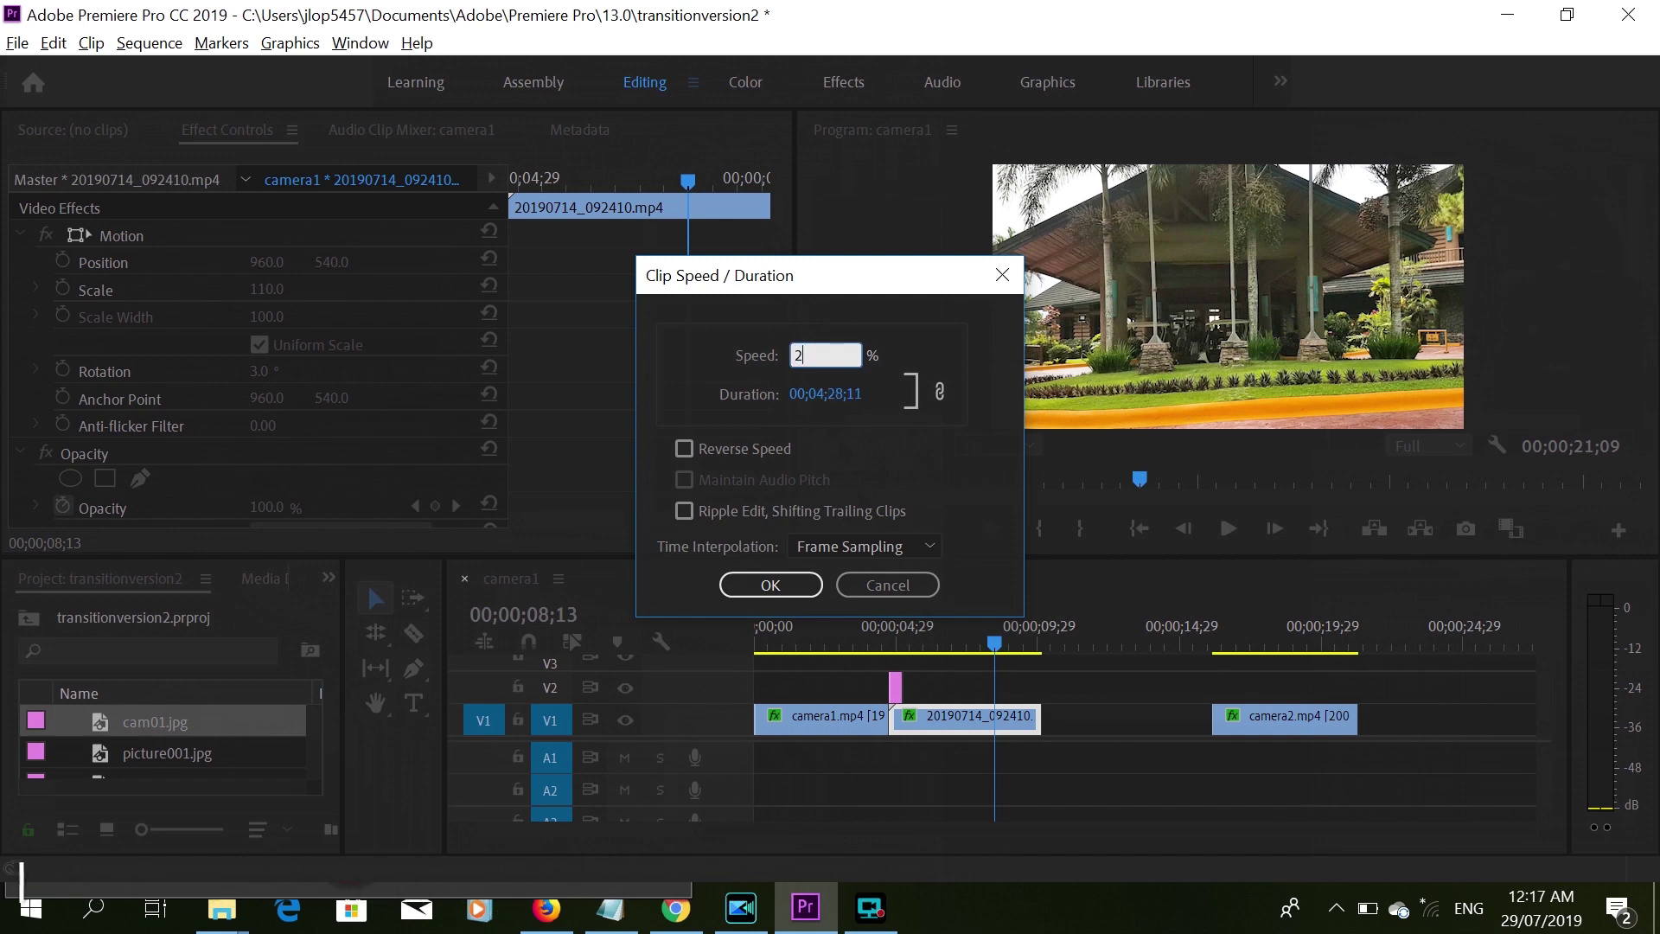
click(796, 593)
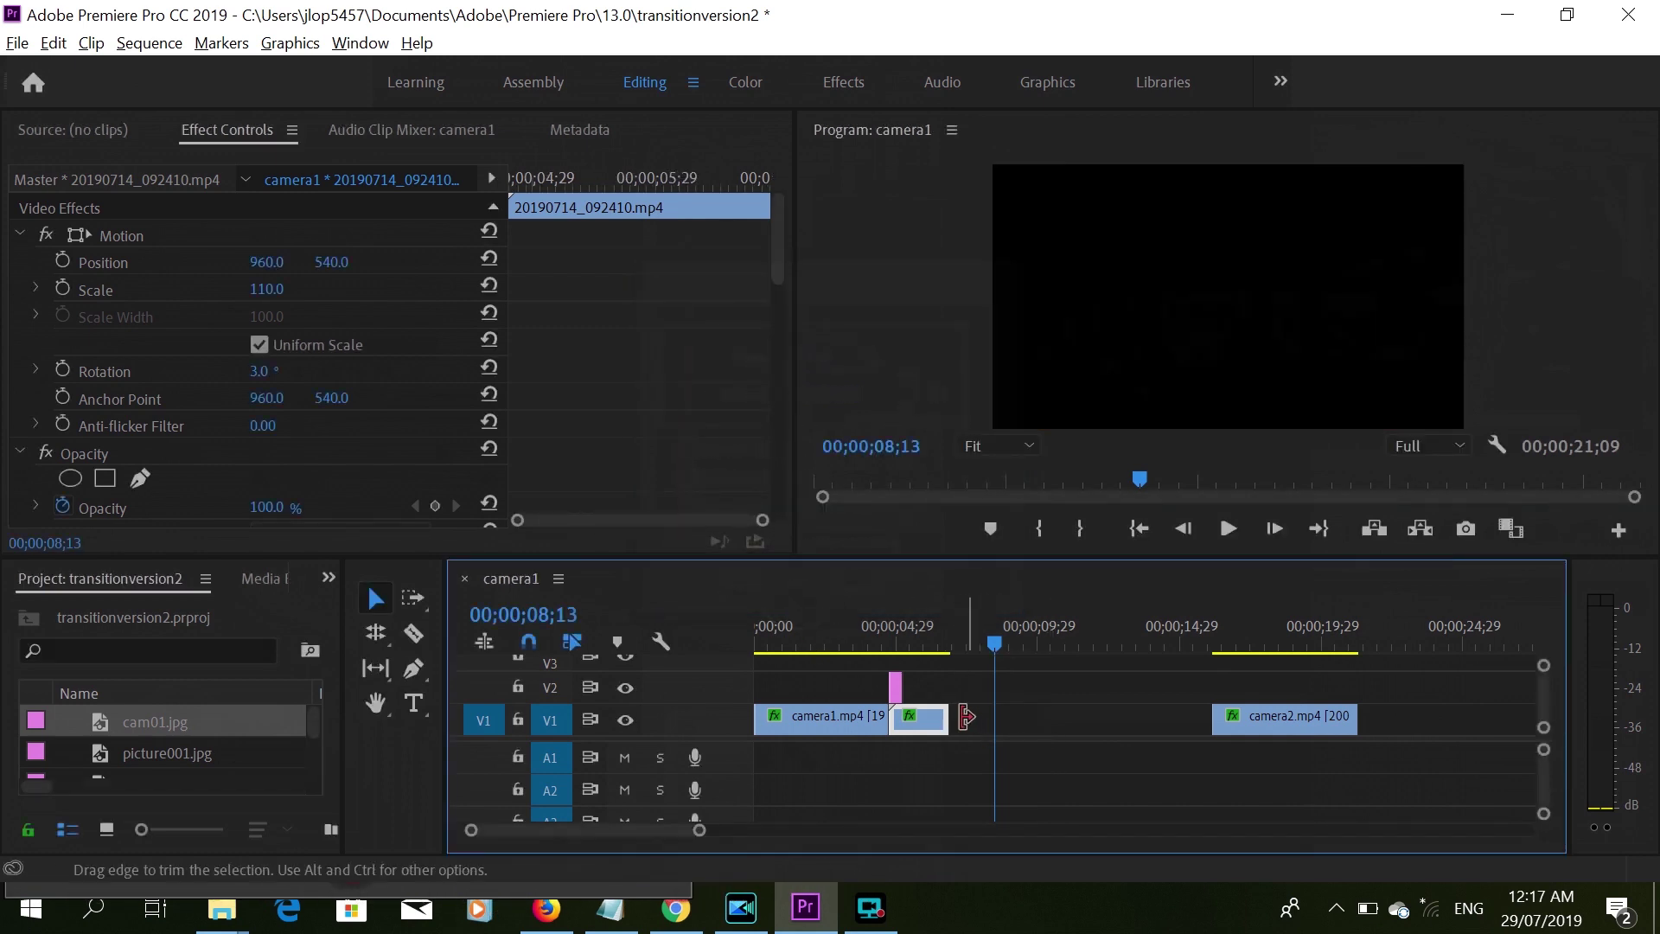
Paste a copy of the sped-up 20190714_092410.mp4 clip on V1 and ripple delete the gap between the original and the copy.
click(917, 721)
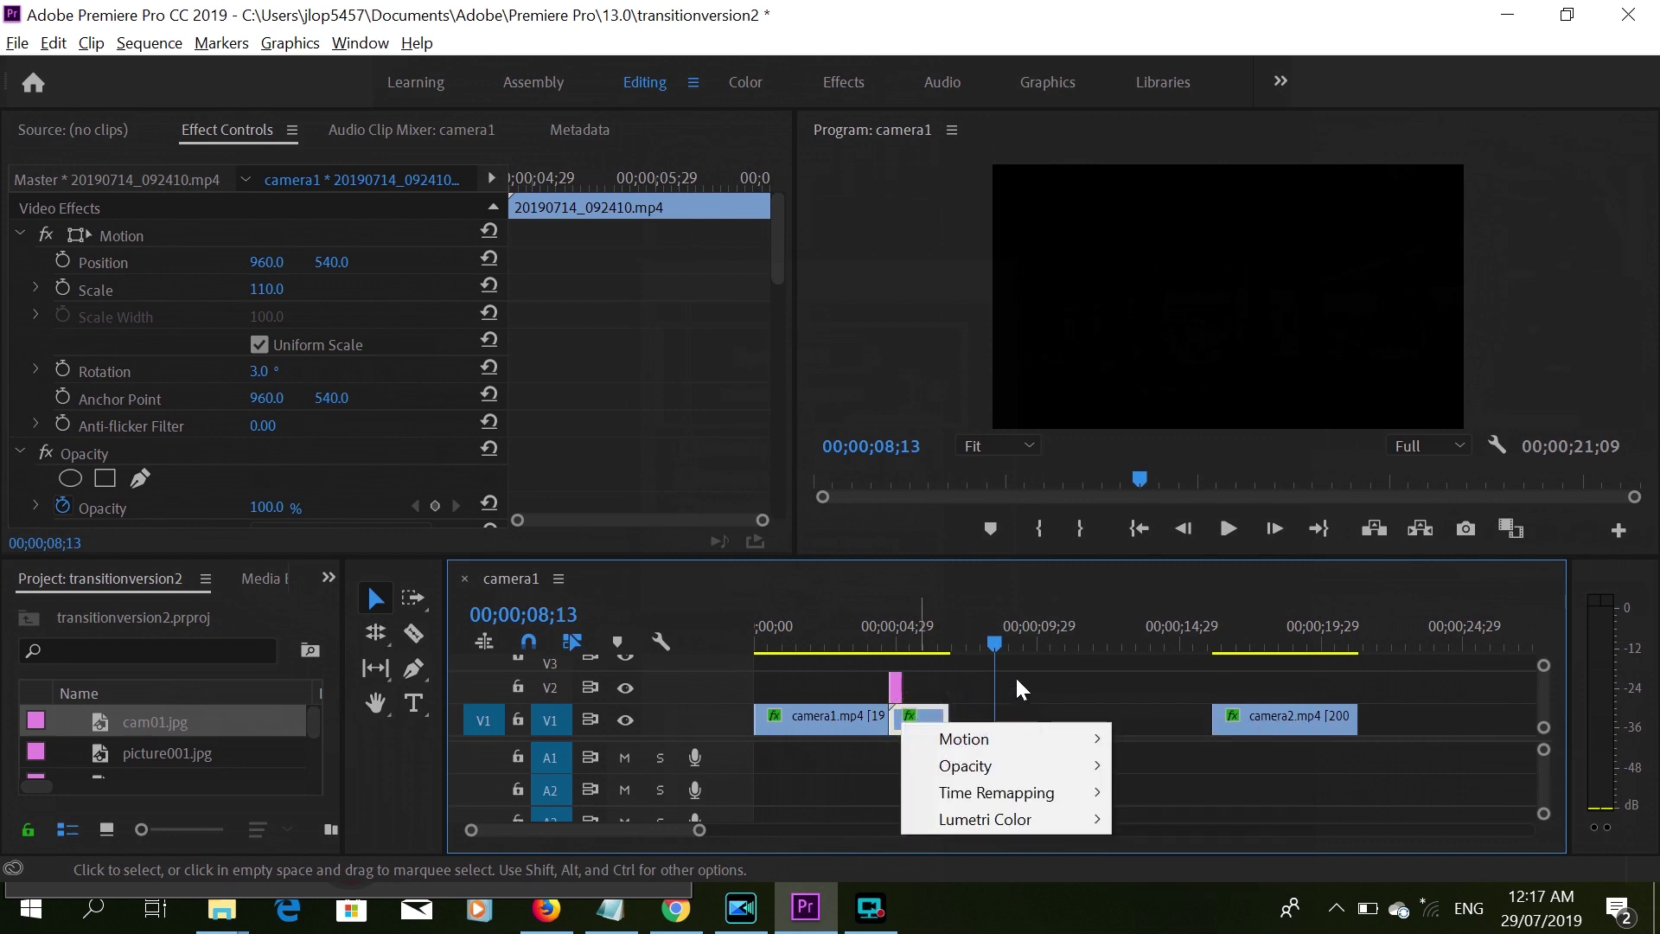
click(1017, 677)
click(937, 719)
key(ctrl+c)
key(ctrl+v)
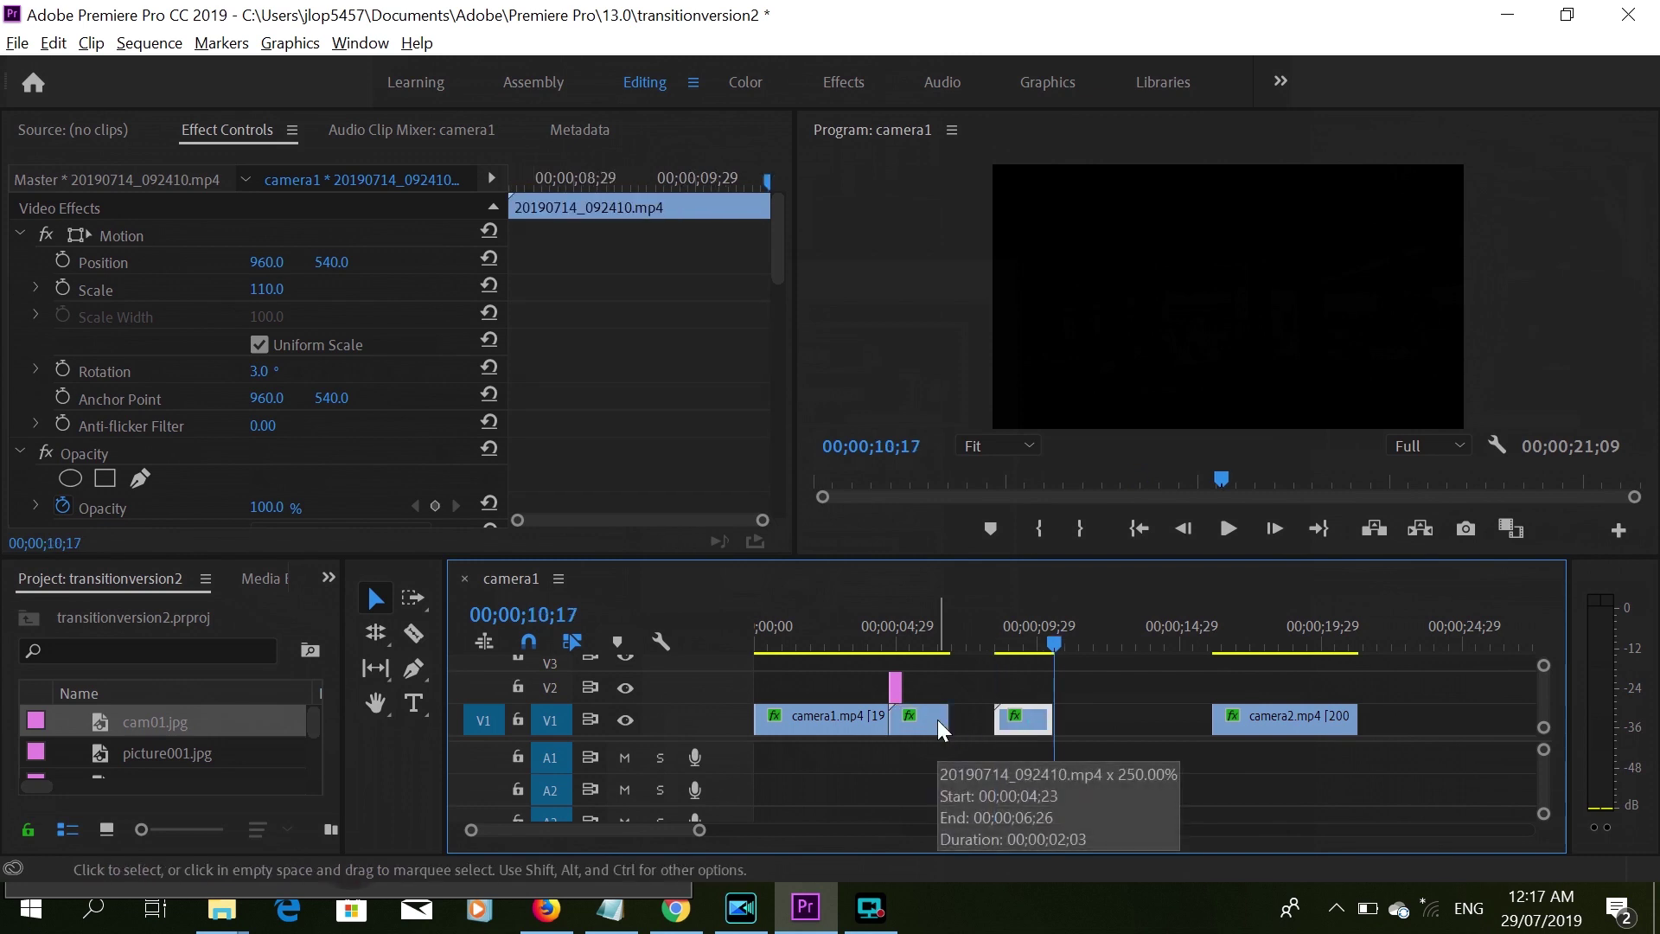
right_click(967, 718)
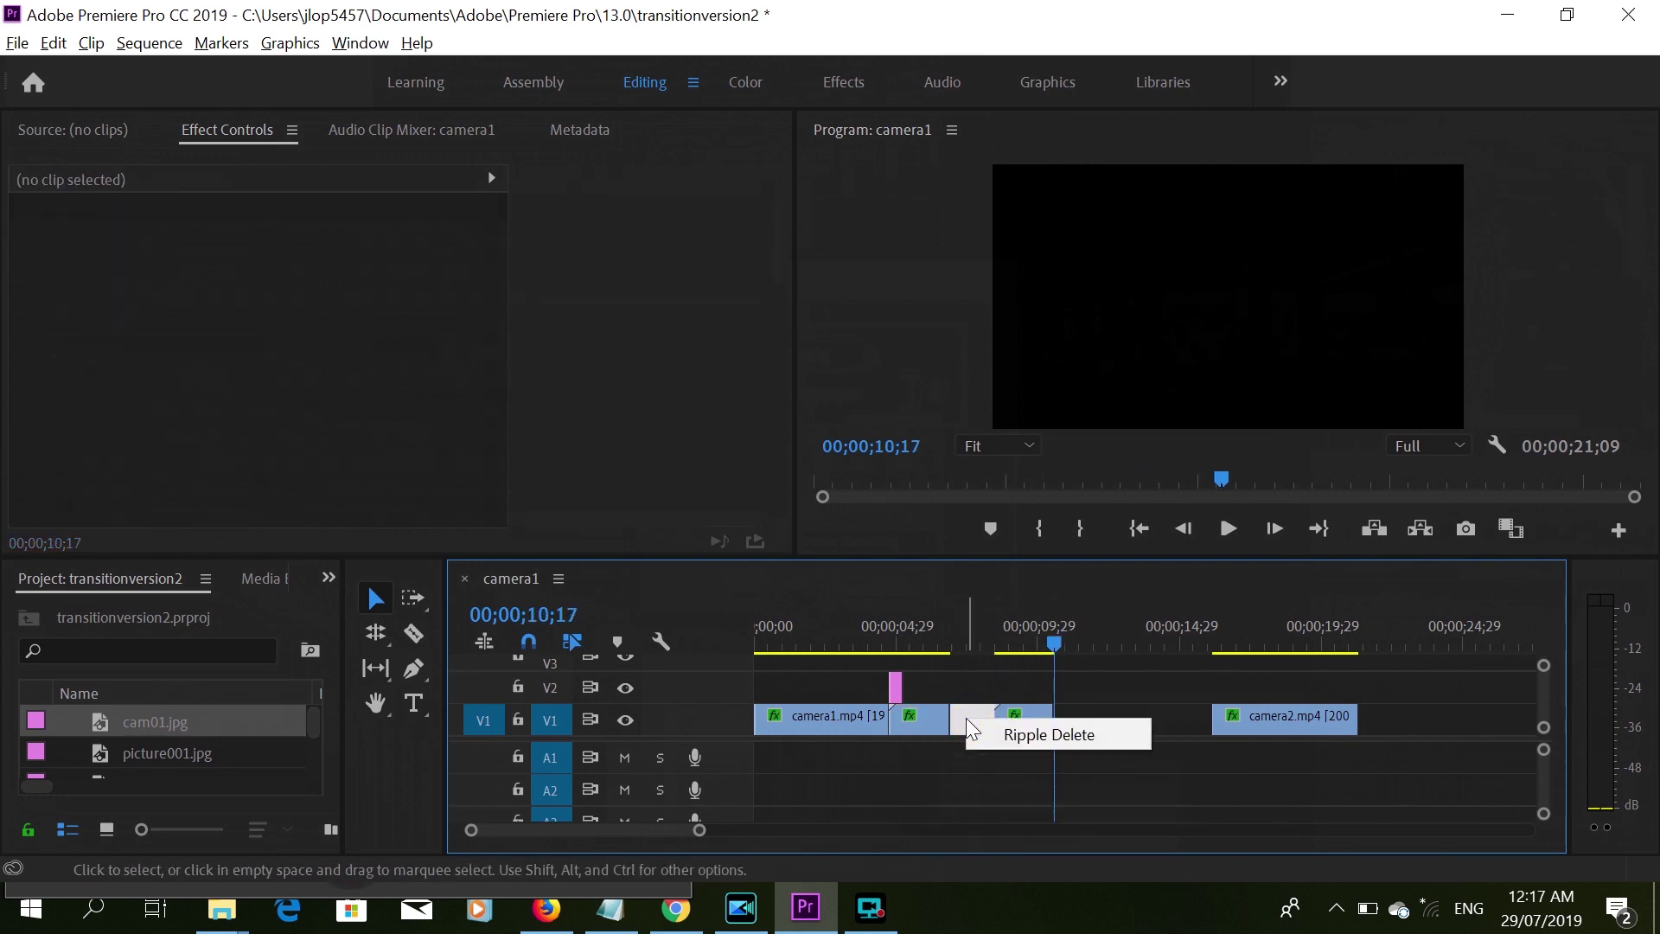
click(999, 735)
Reverse the speed of the second 20190714_092410.mp4 clip.
click(990, 720)
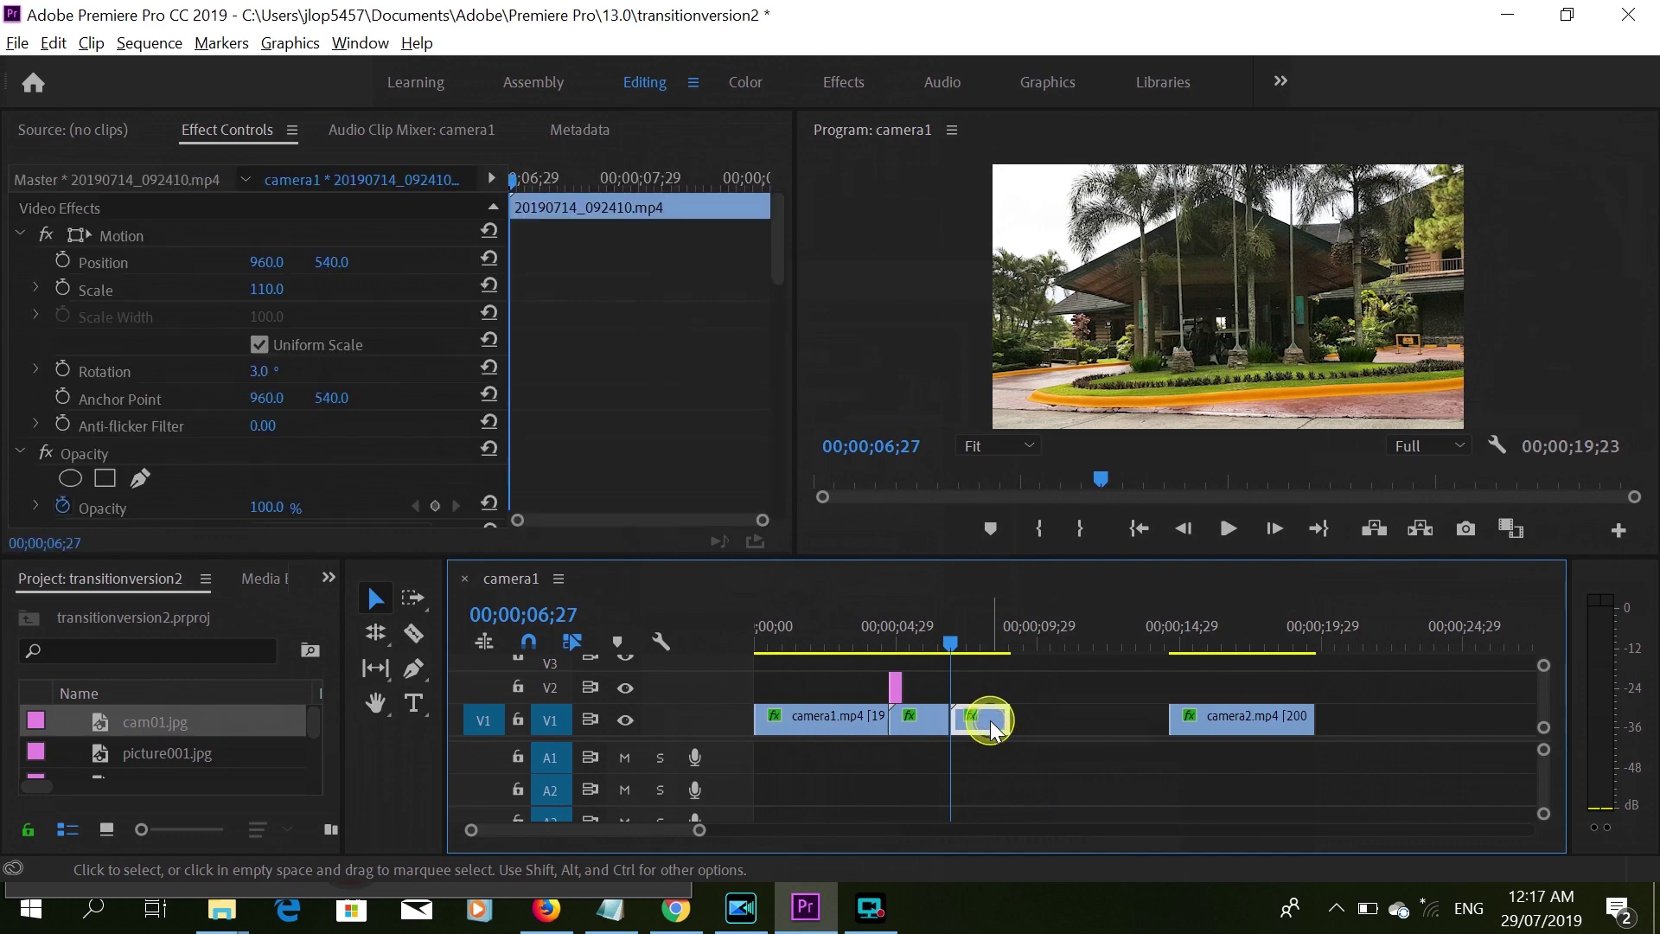
right_click(991, 723)
click(1017, 712)
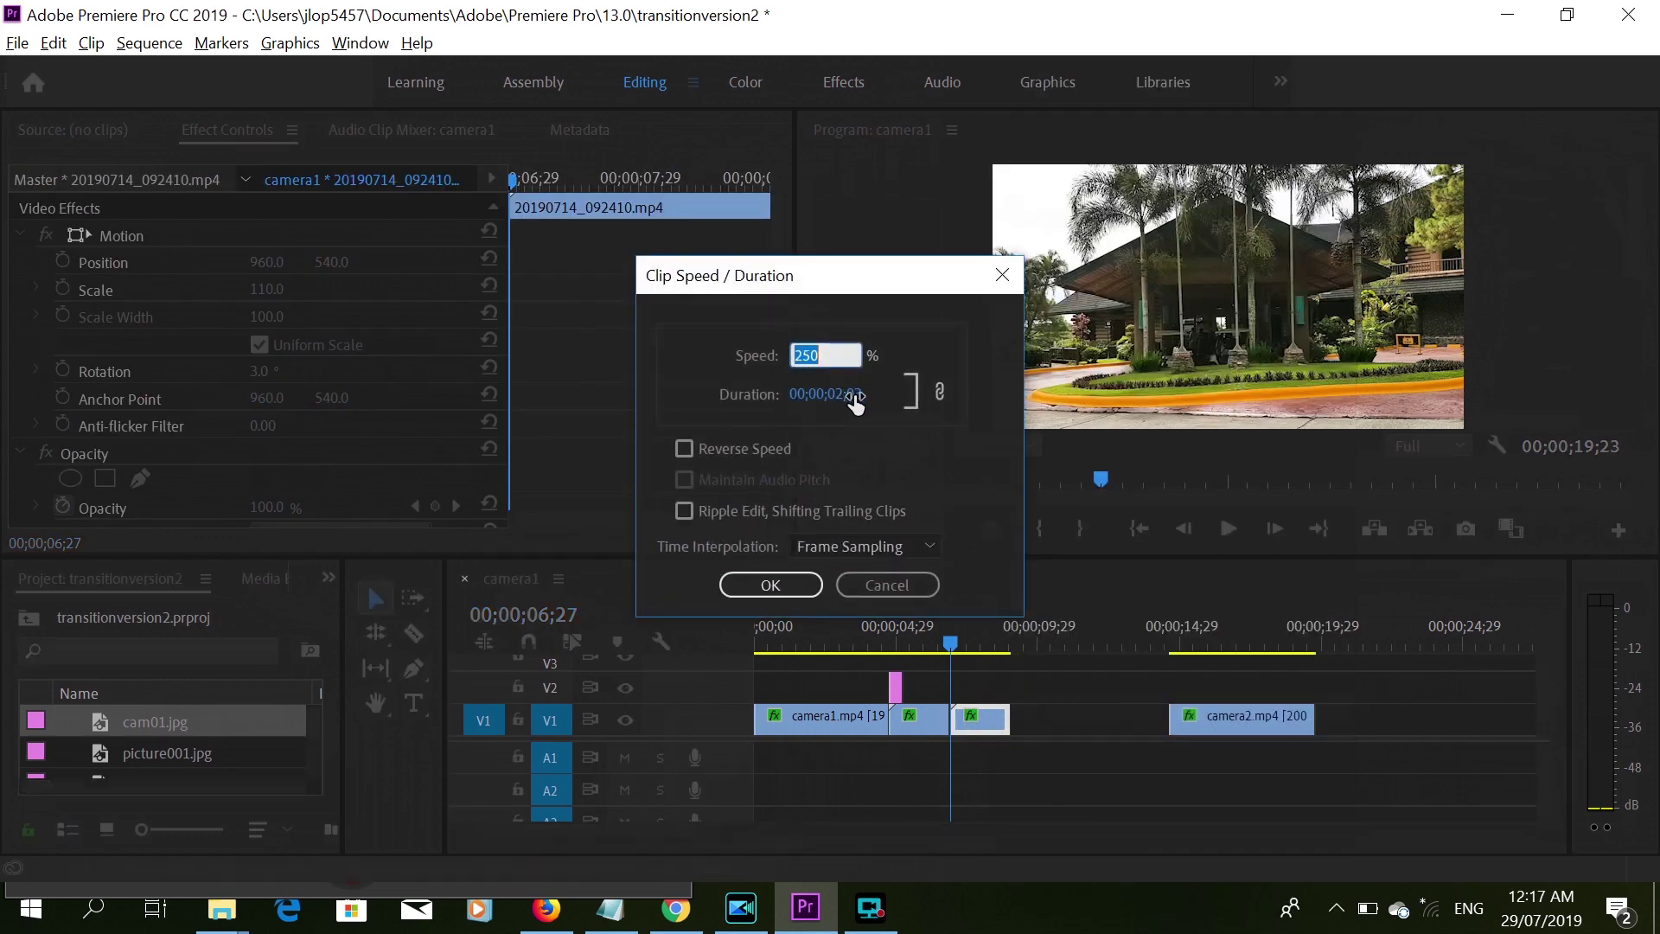
click(689, 454)
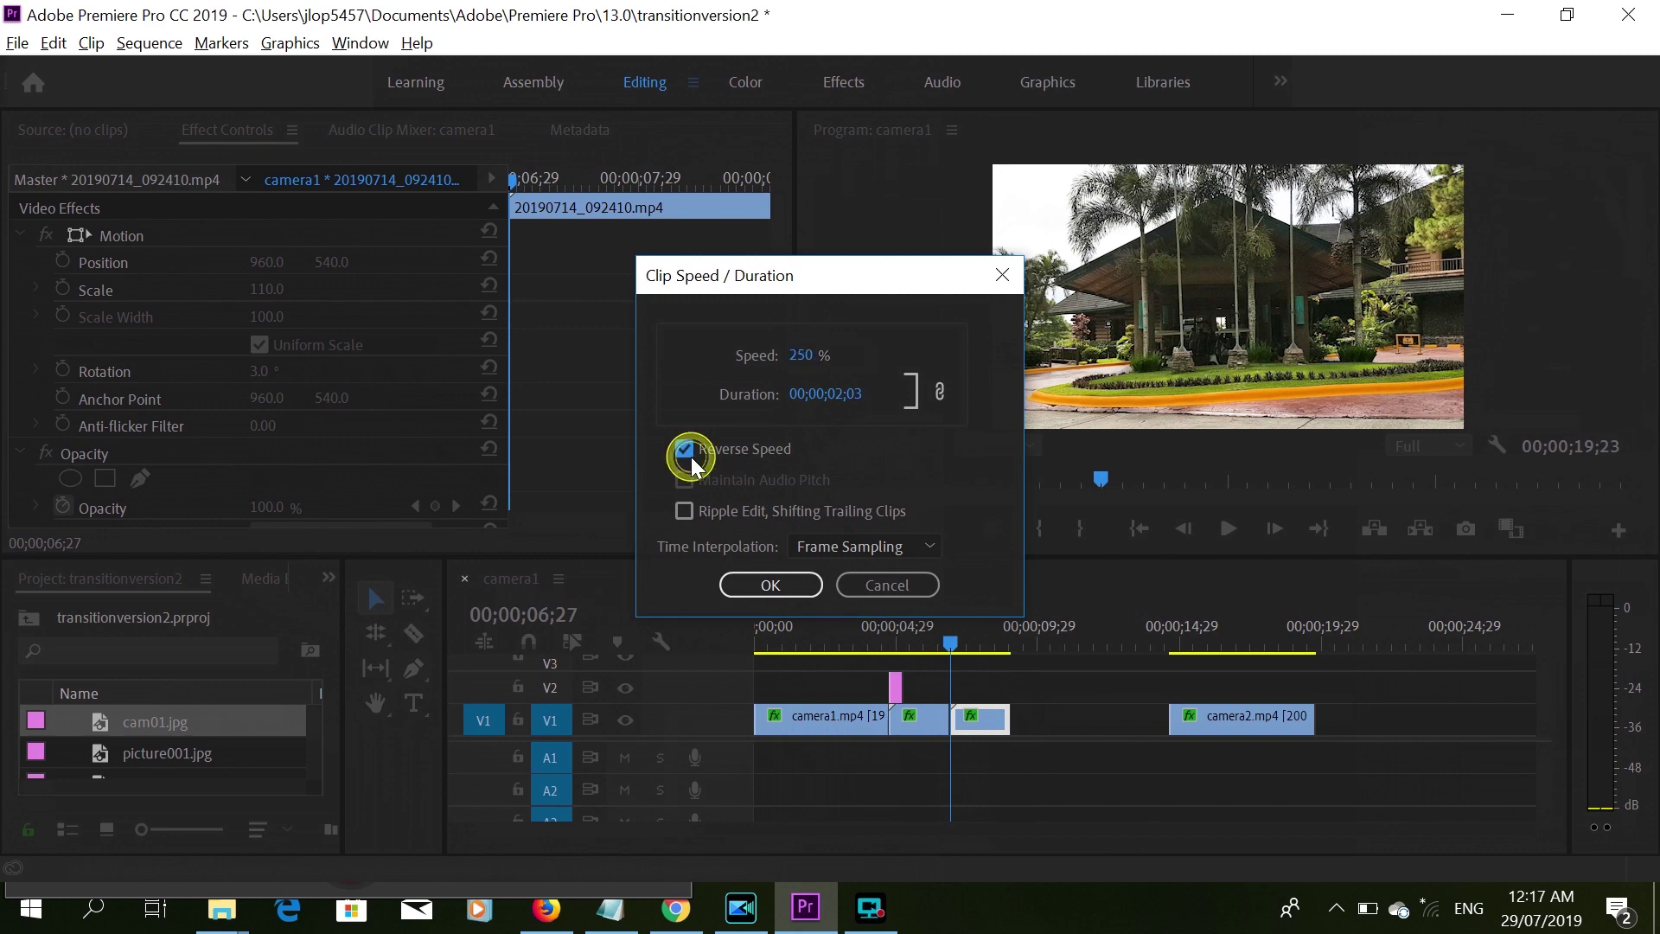
click(770, 586)
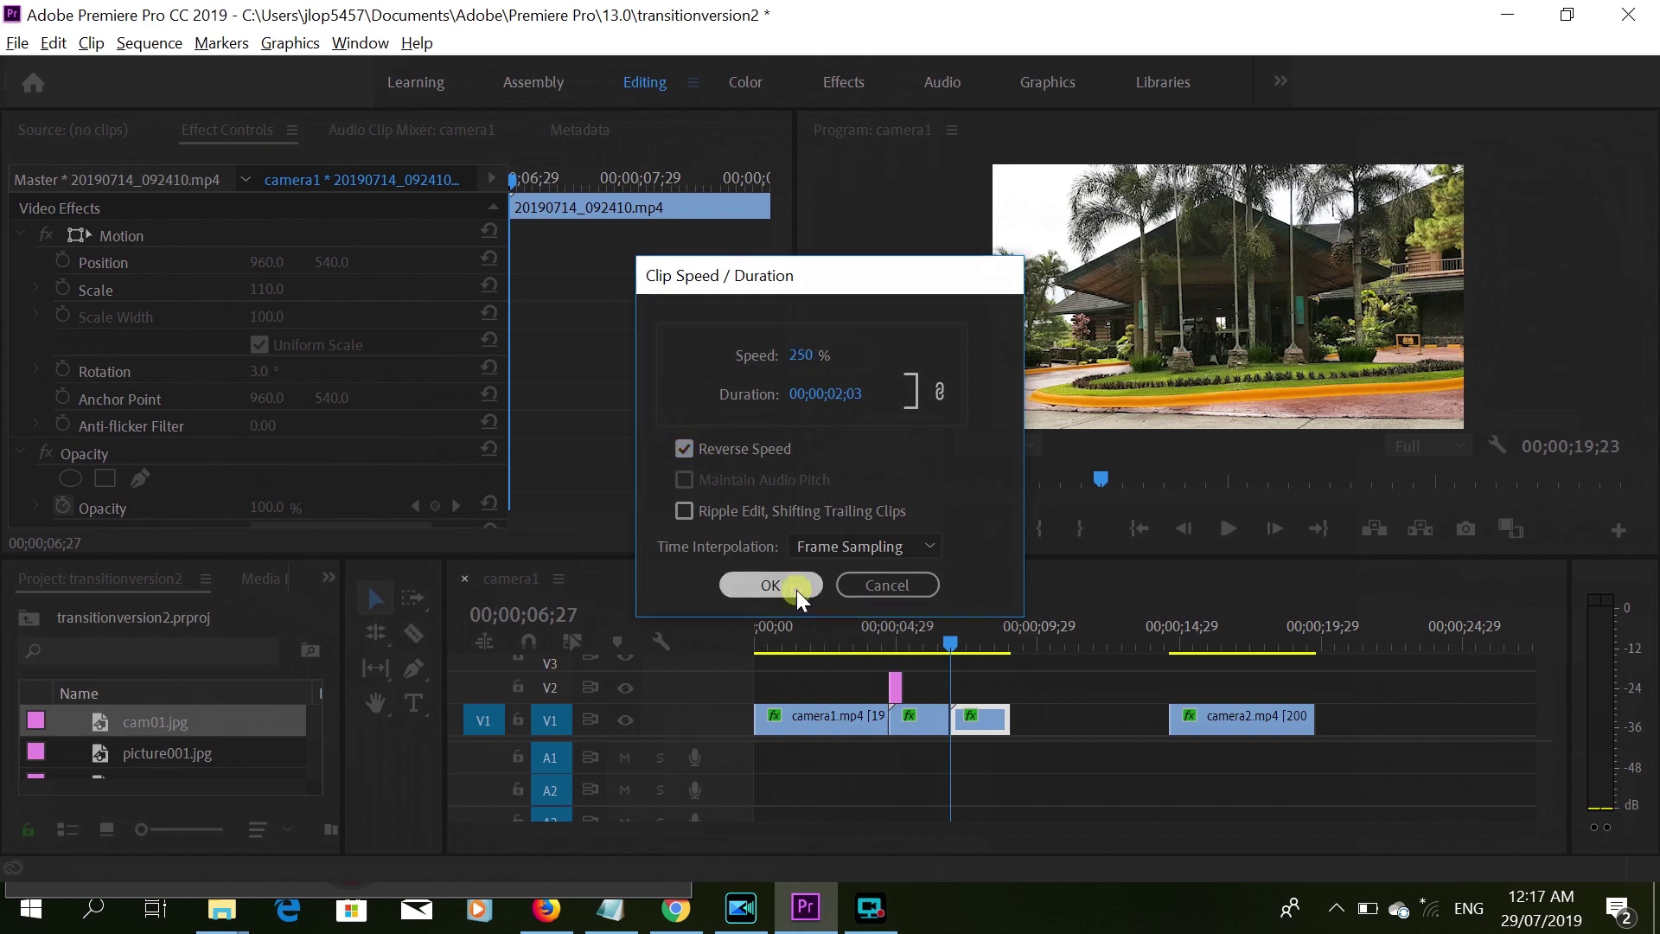
Play the sequence from 00;00;00;00 through the end of the reversed clip to check the transition.
click(811, 641)
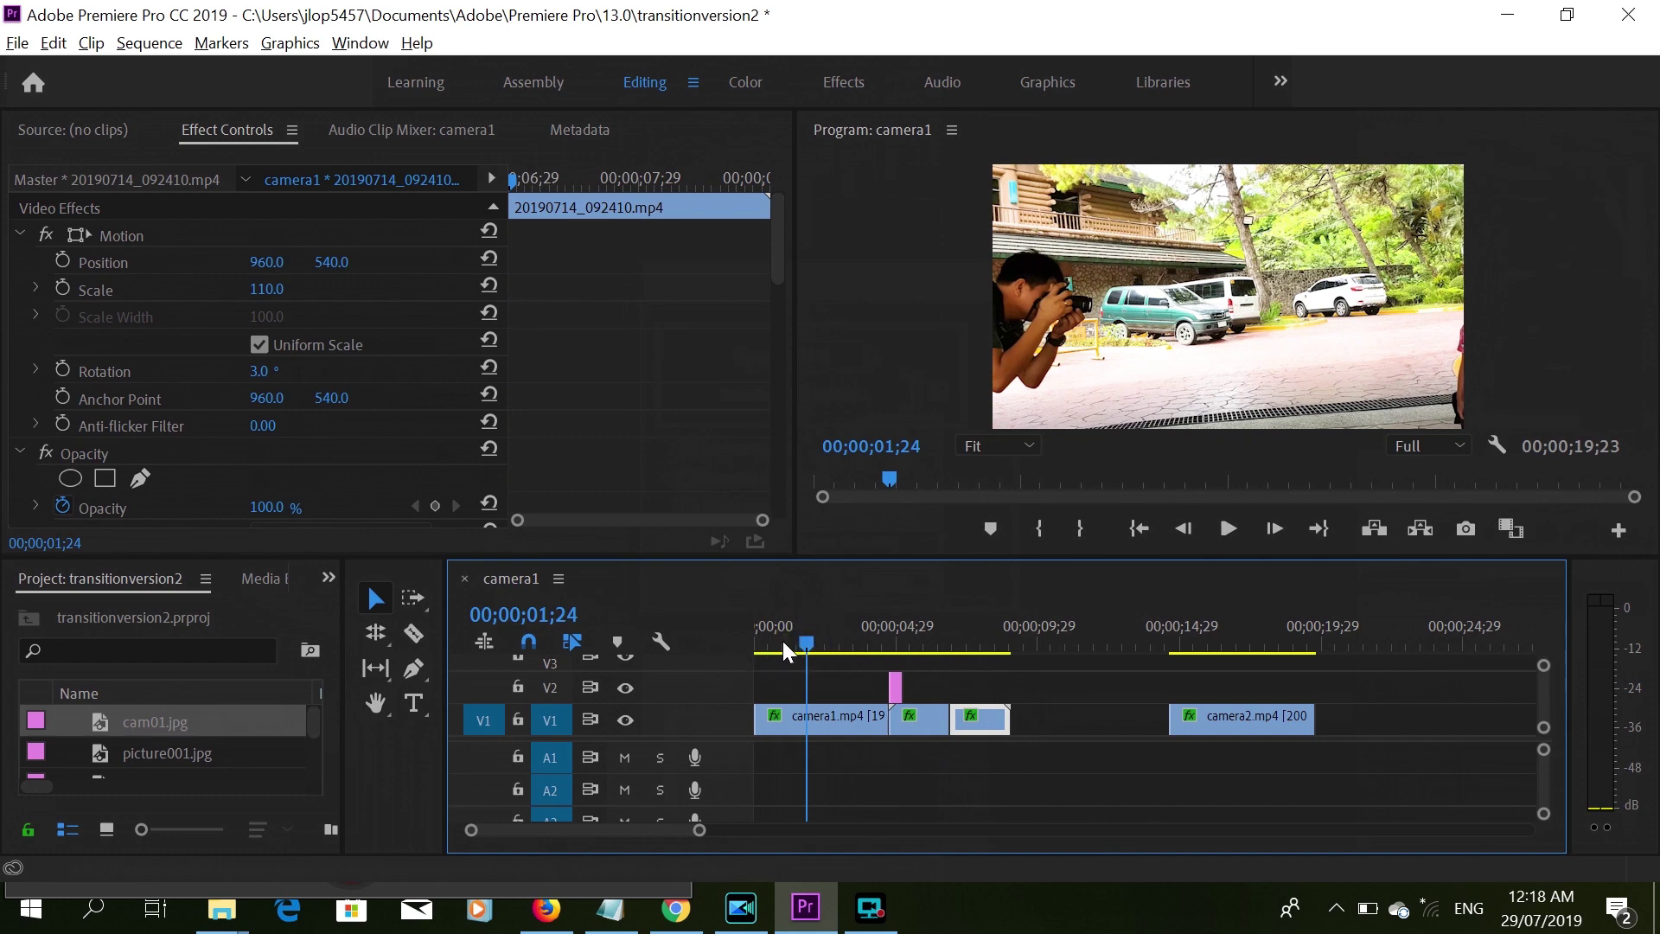
drag(807, 640, 755, 640)
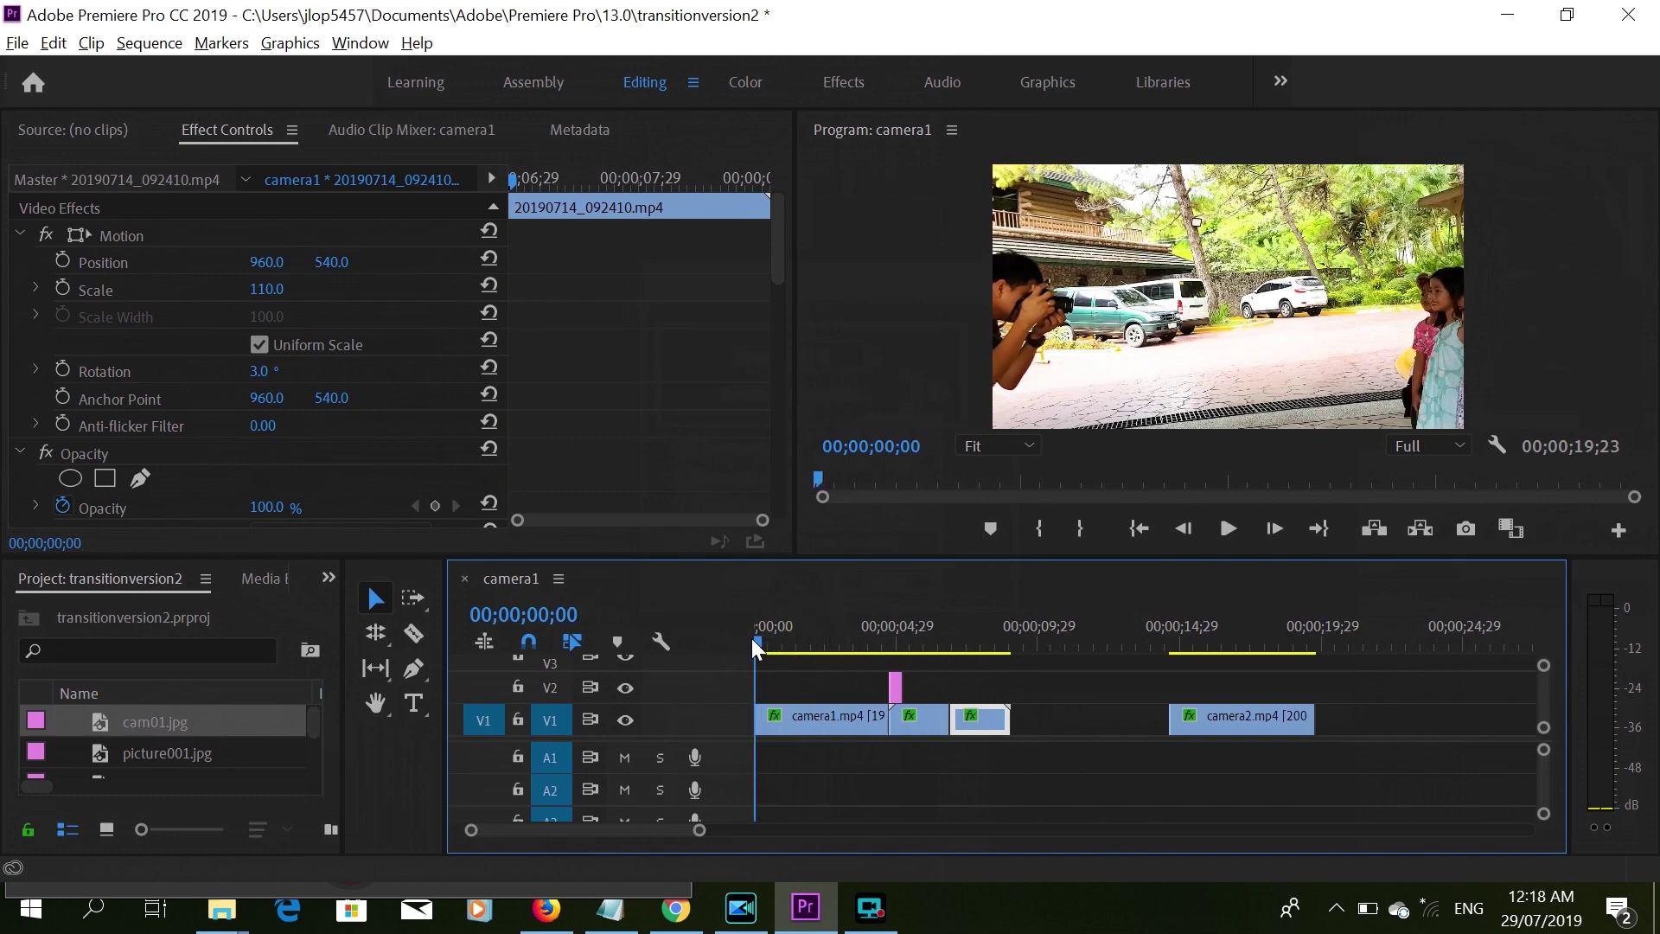
click(1241, 527)
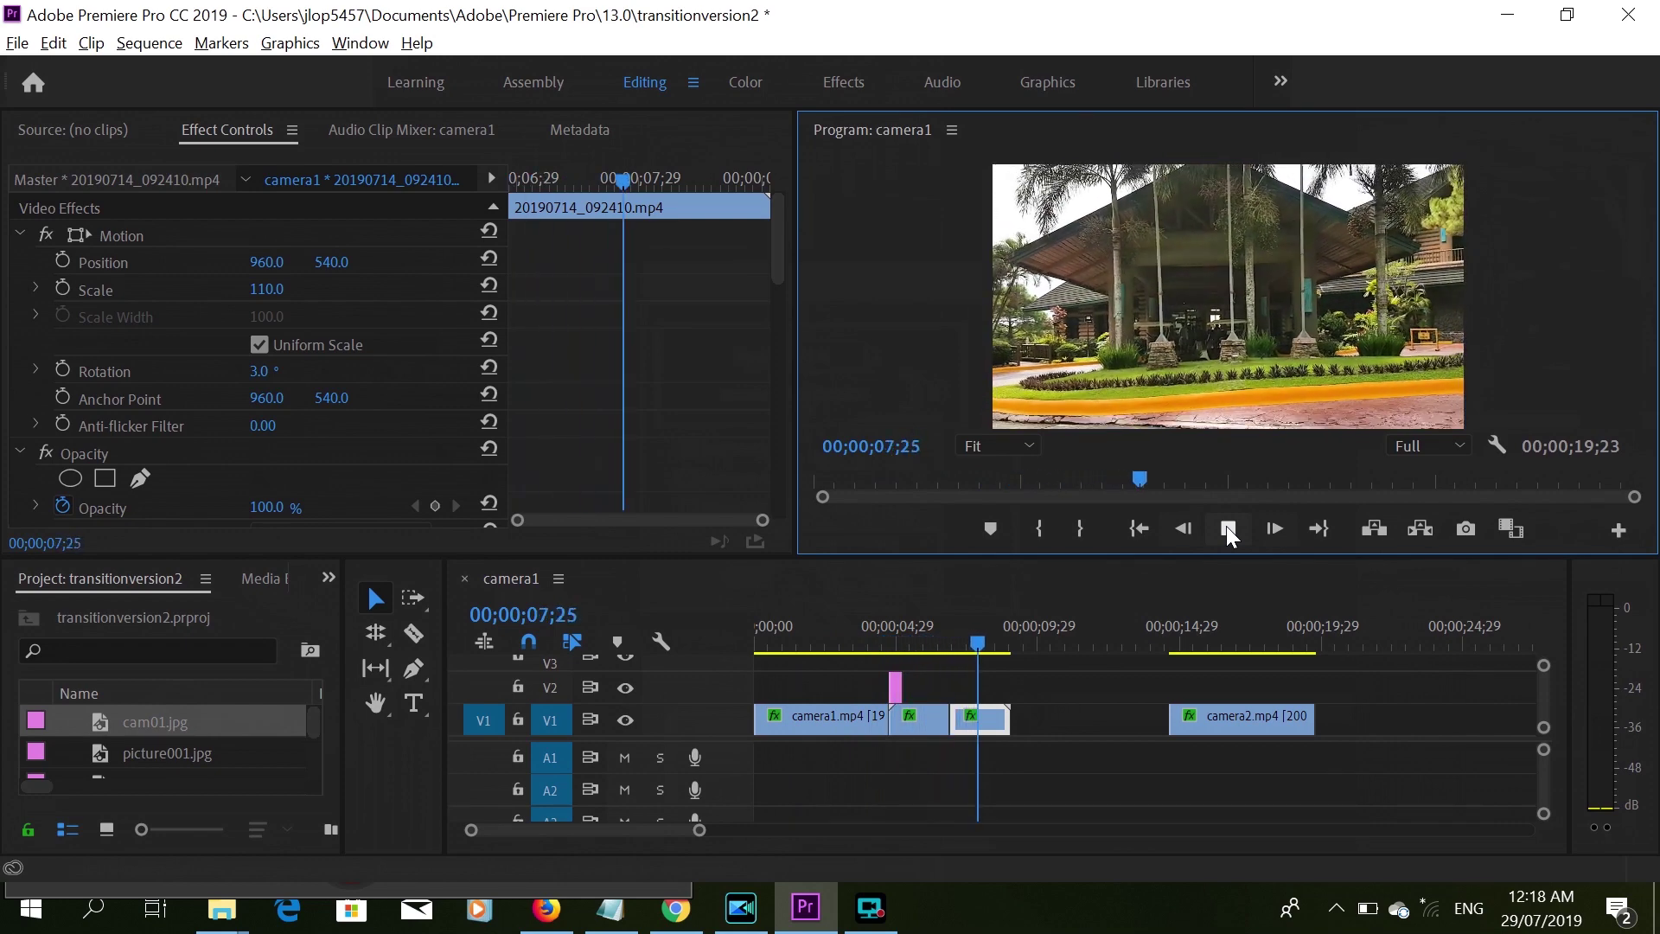
click(1226, 526)
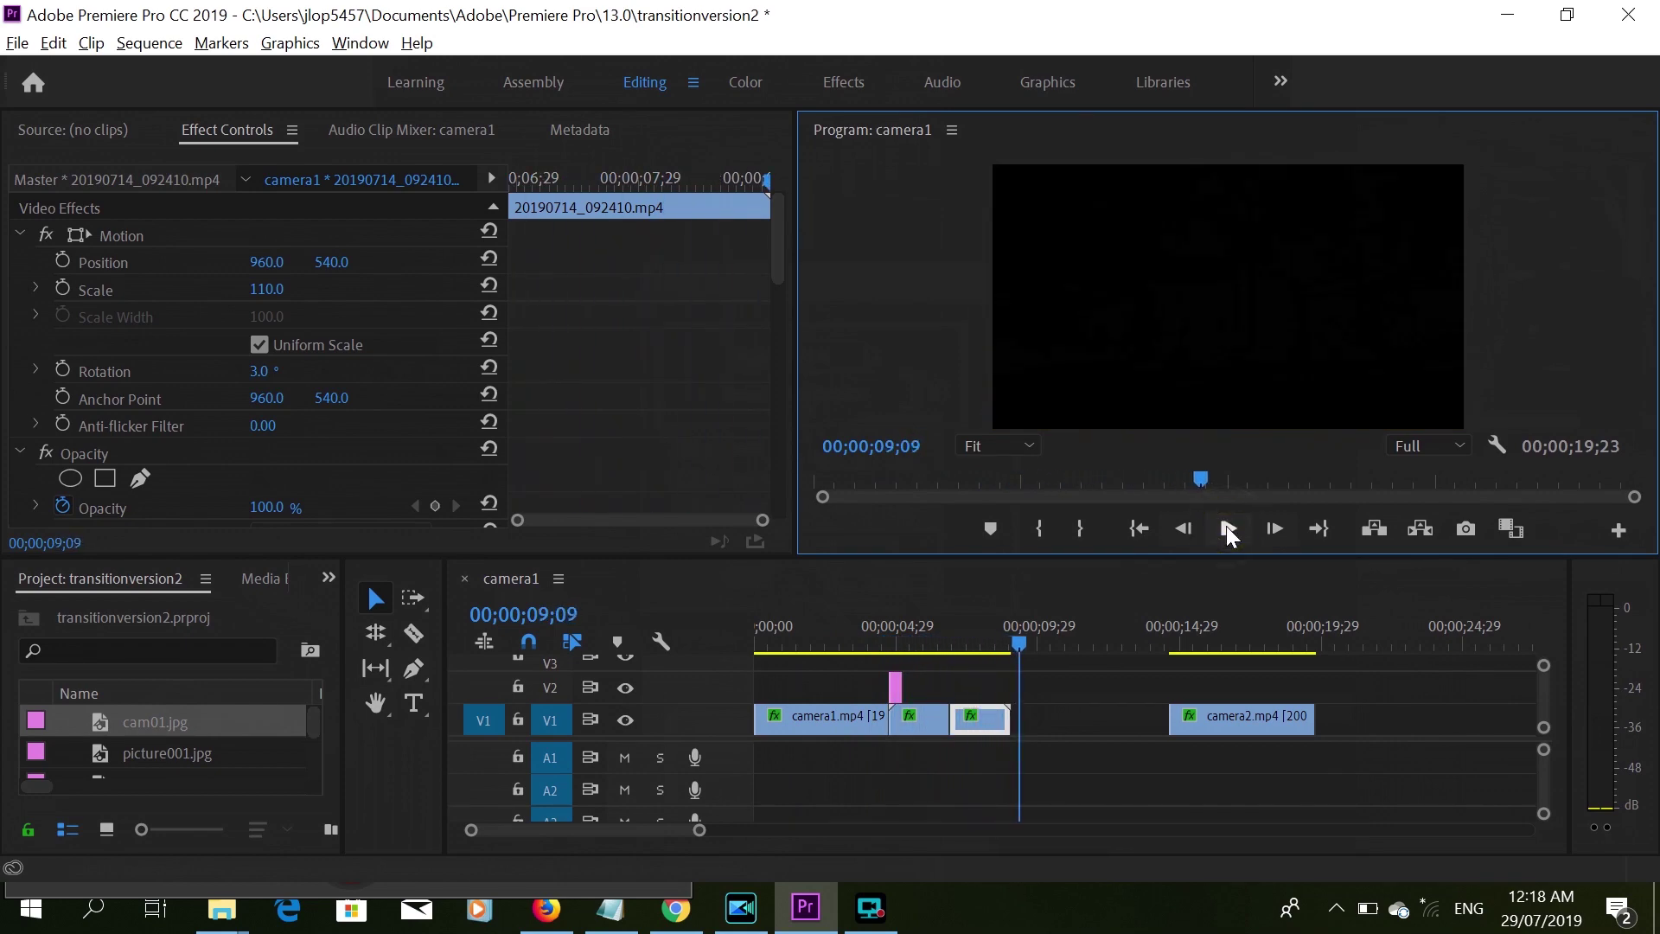
Ripple delete the empty gap before the camera2.mp4 clip on V1.
click(1154, 714)
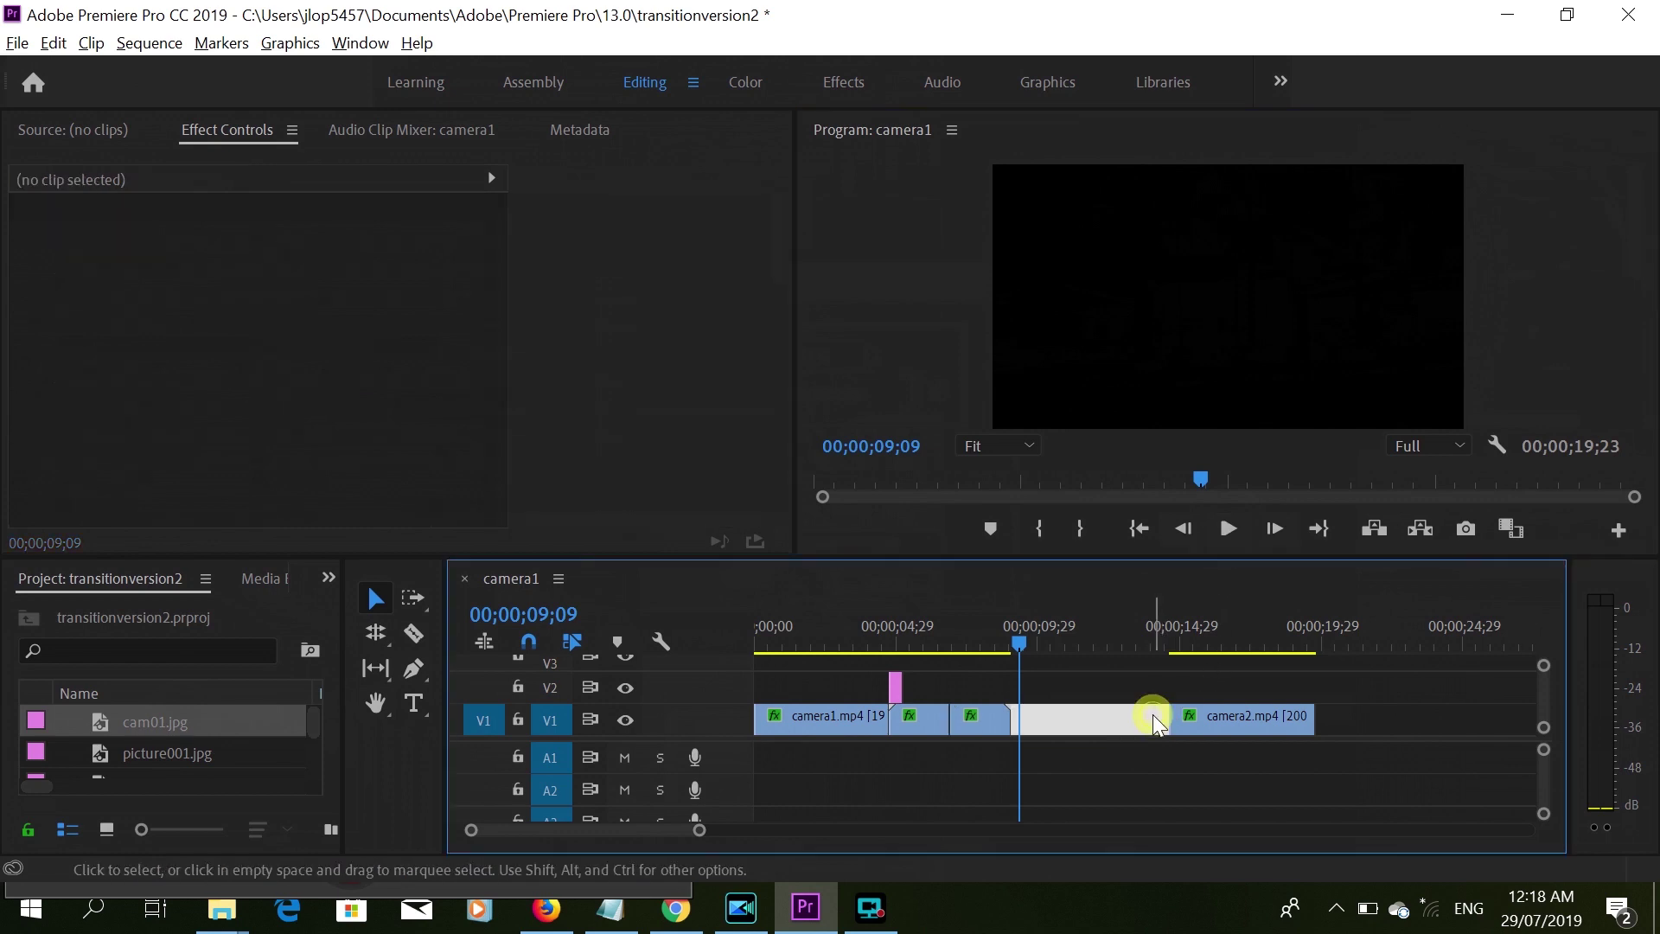
right_click(1154, 714)
click(1190, 735)
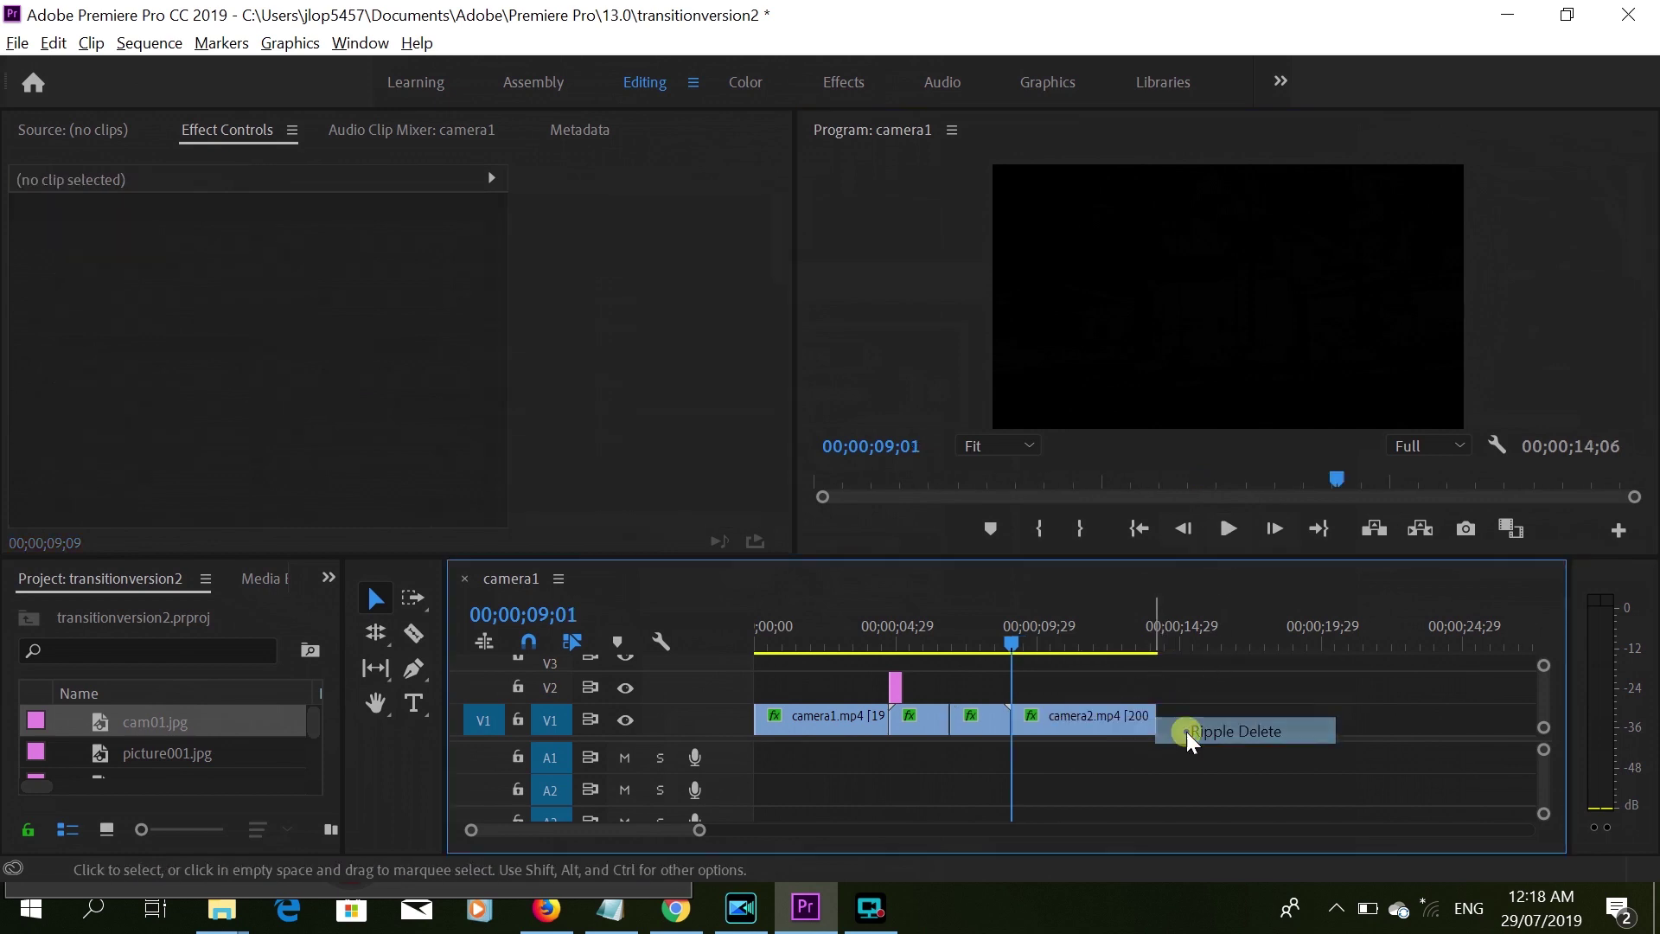
Review camera2.mp4 up to its end at 00;00;14;04 and reverse the clip's speed.
click(1273, 531)
click(1273, 531)
click(1273, 531)
click(1272, 531)
click(1273, 531)
drag(1023, 645, 1160, 651)
click(1131, 719)
right_click(1127, 710)
click(1153, 709)
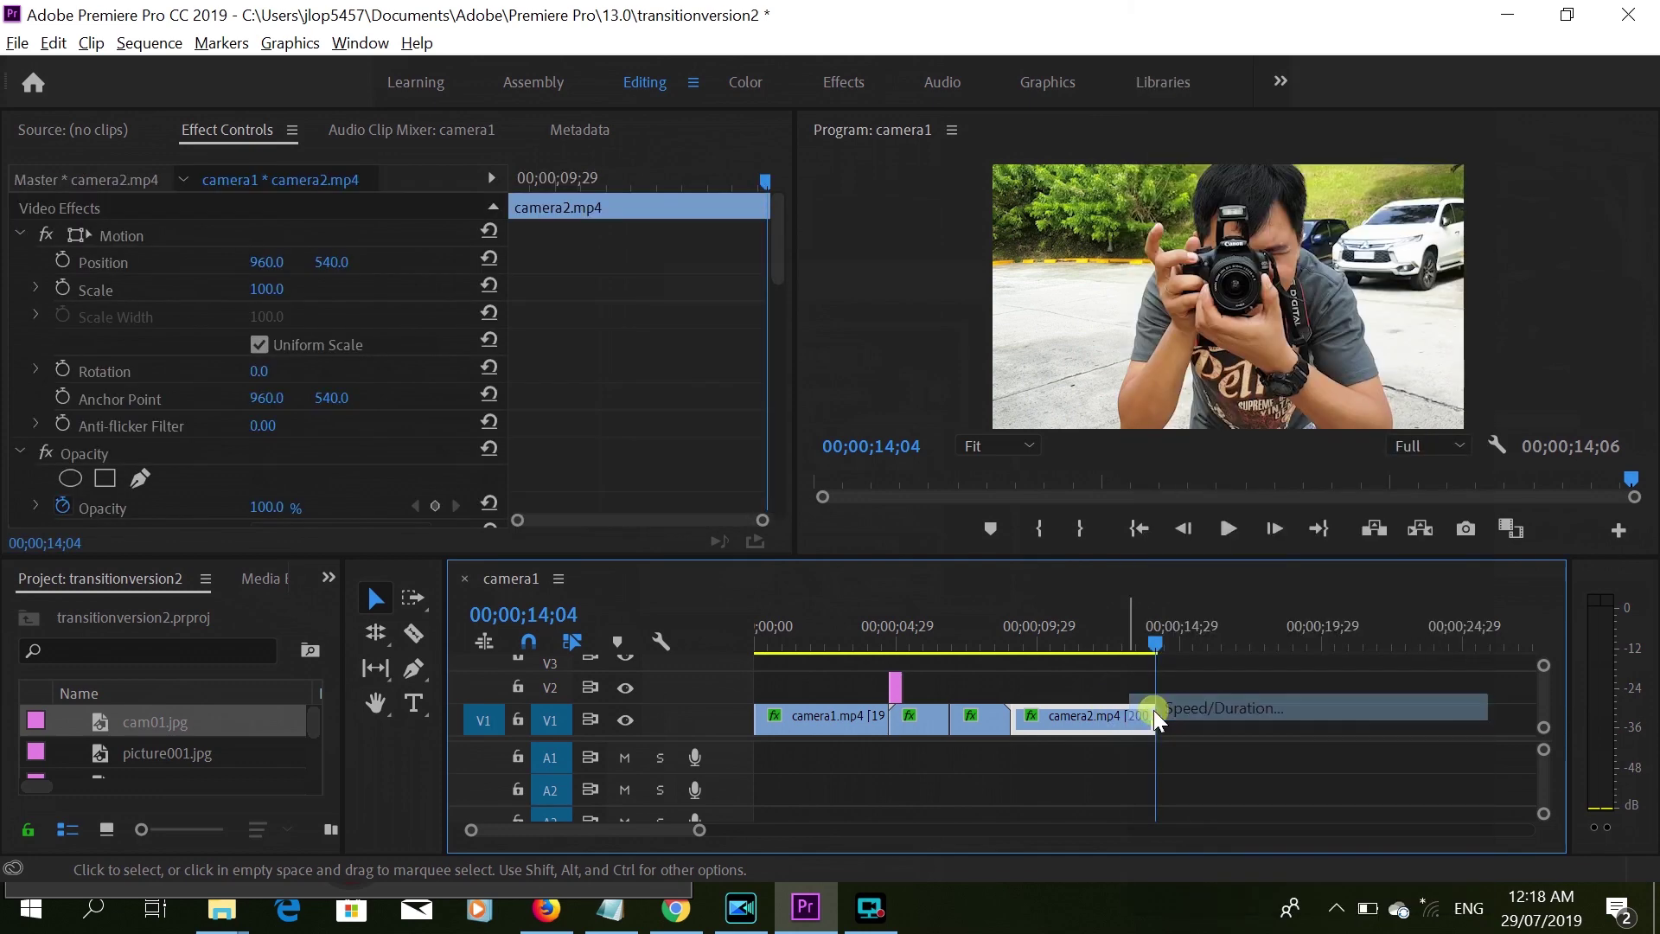
click(685, 449)
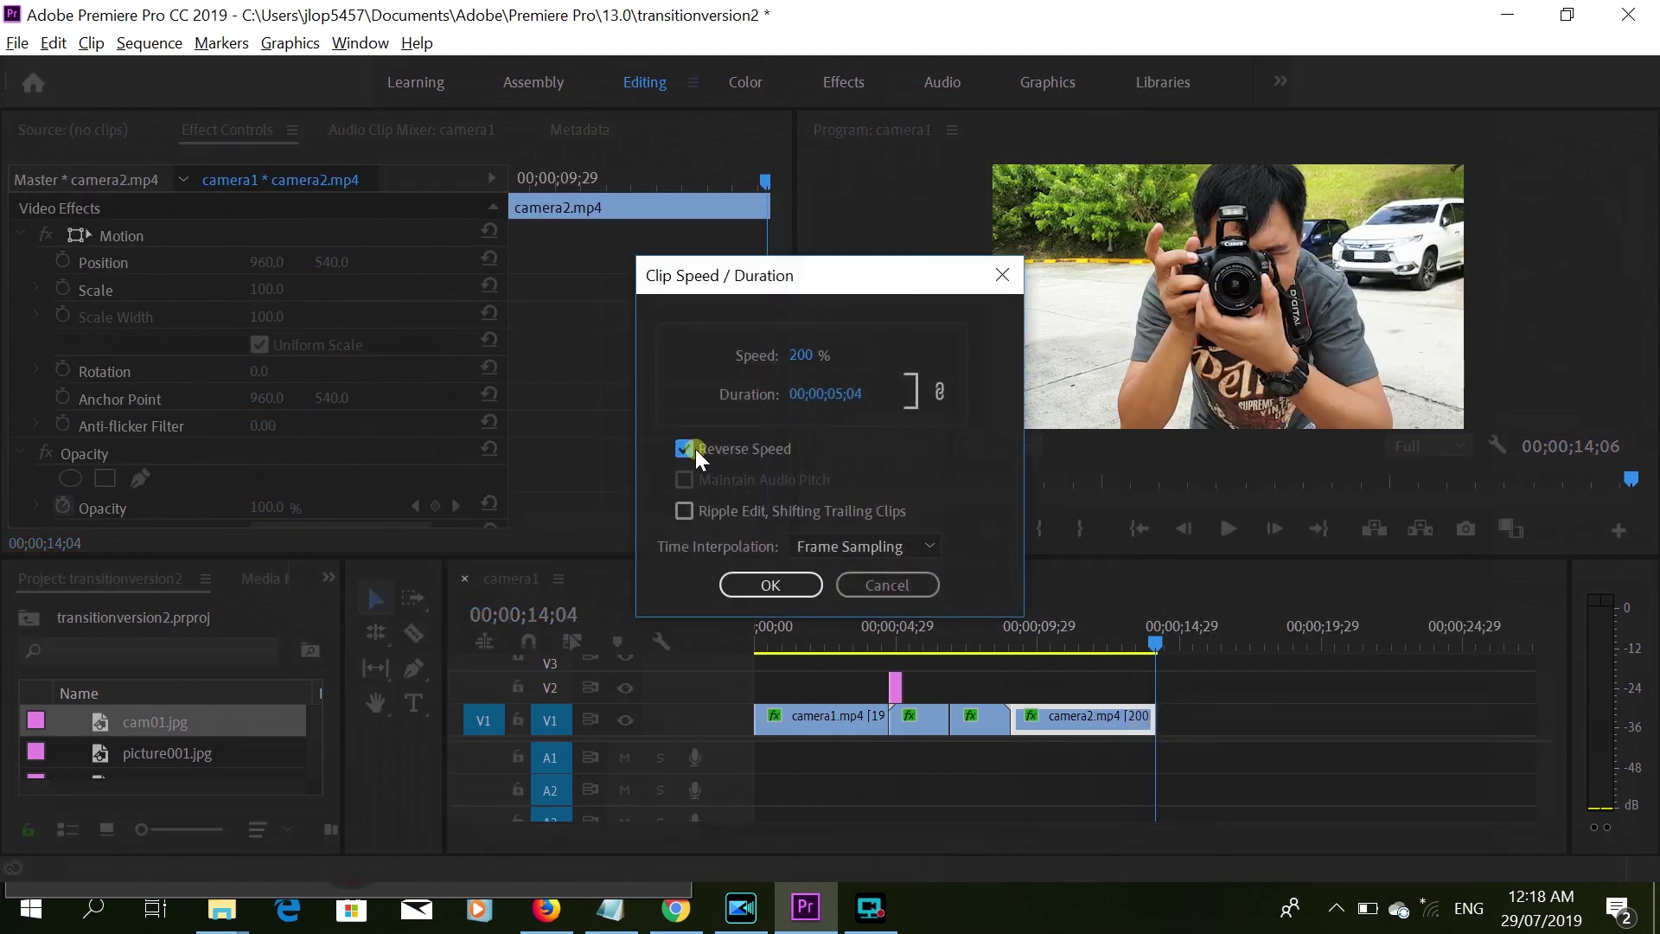
click(760, 586)
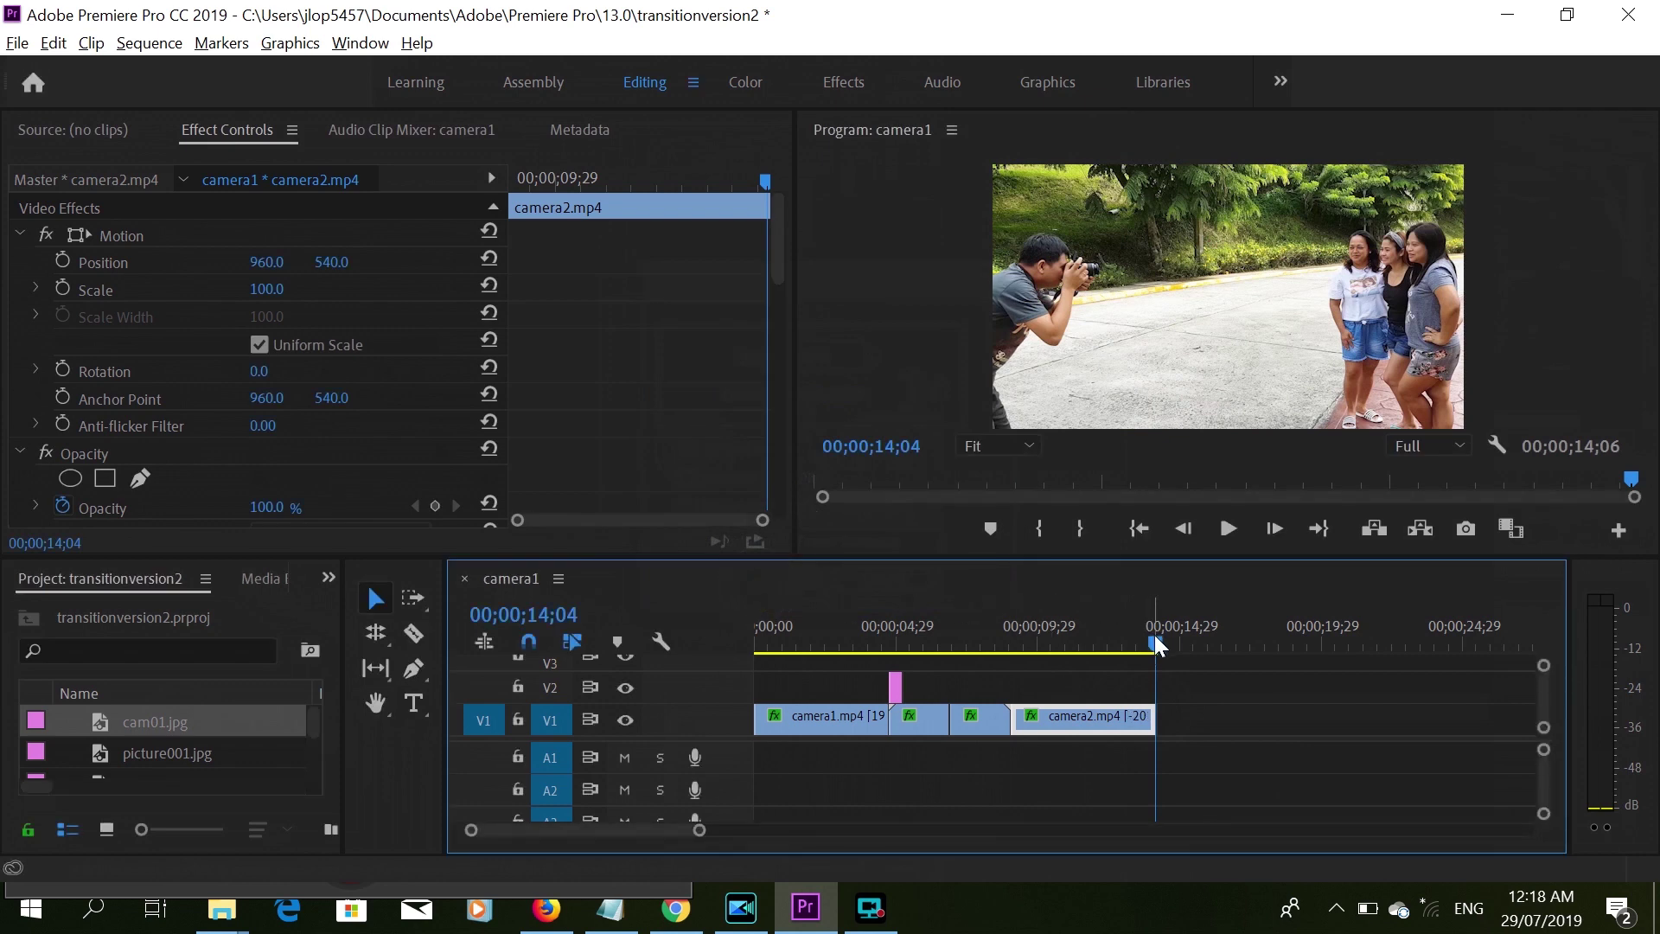
Play the sequence from 00;00;00;17 into the reversed camera2.mp4 clip to check the cut between the clips.
click(776, 647)
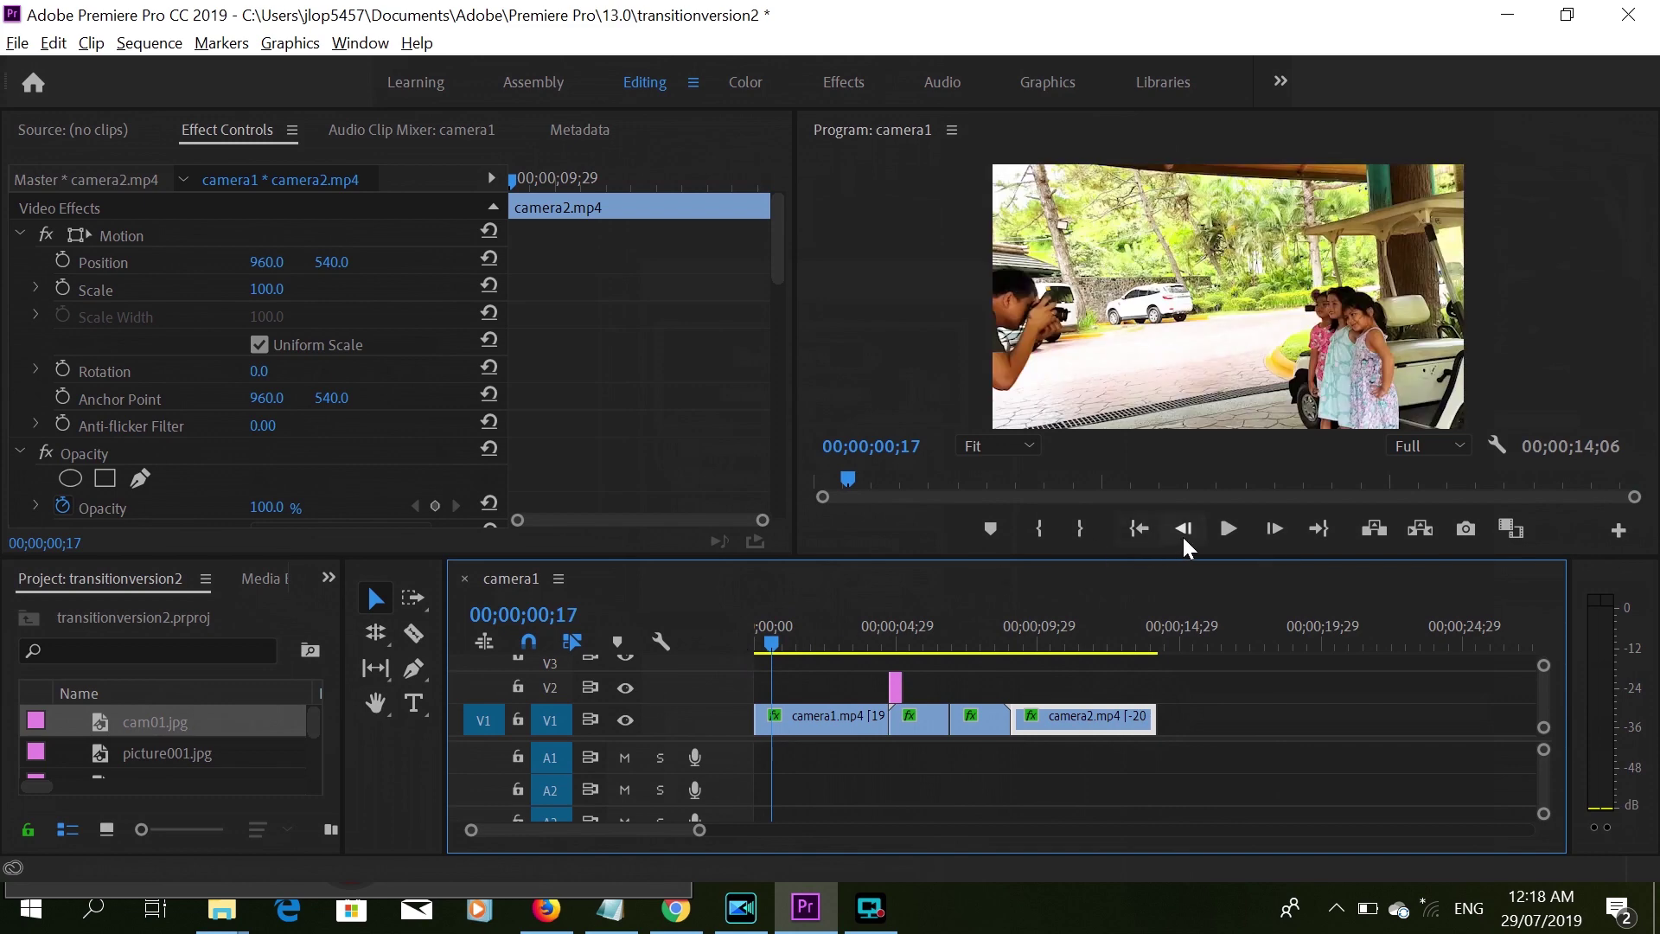
click(1226, 529)
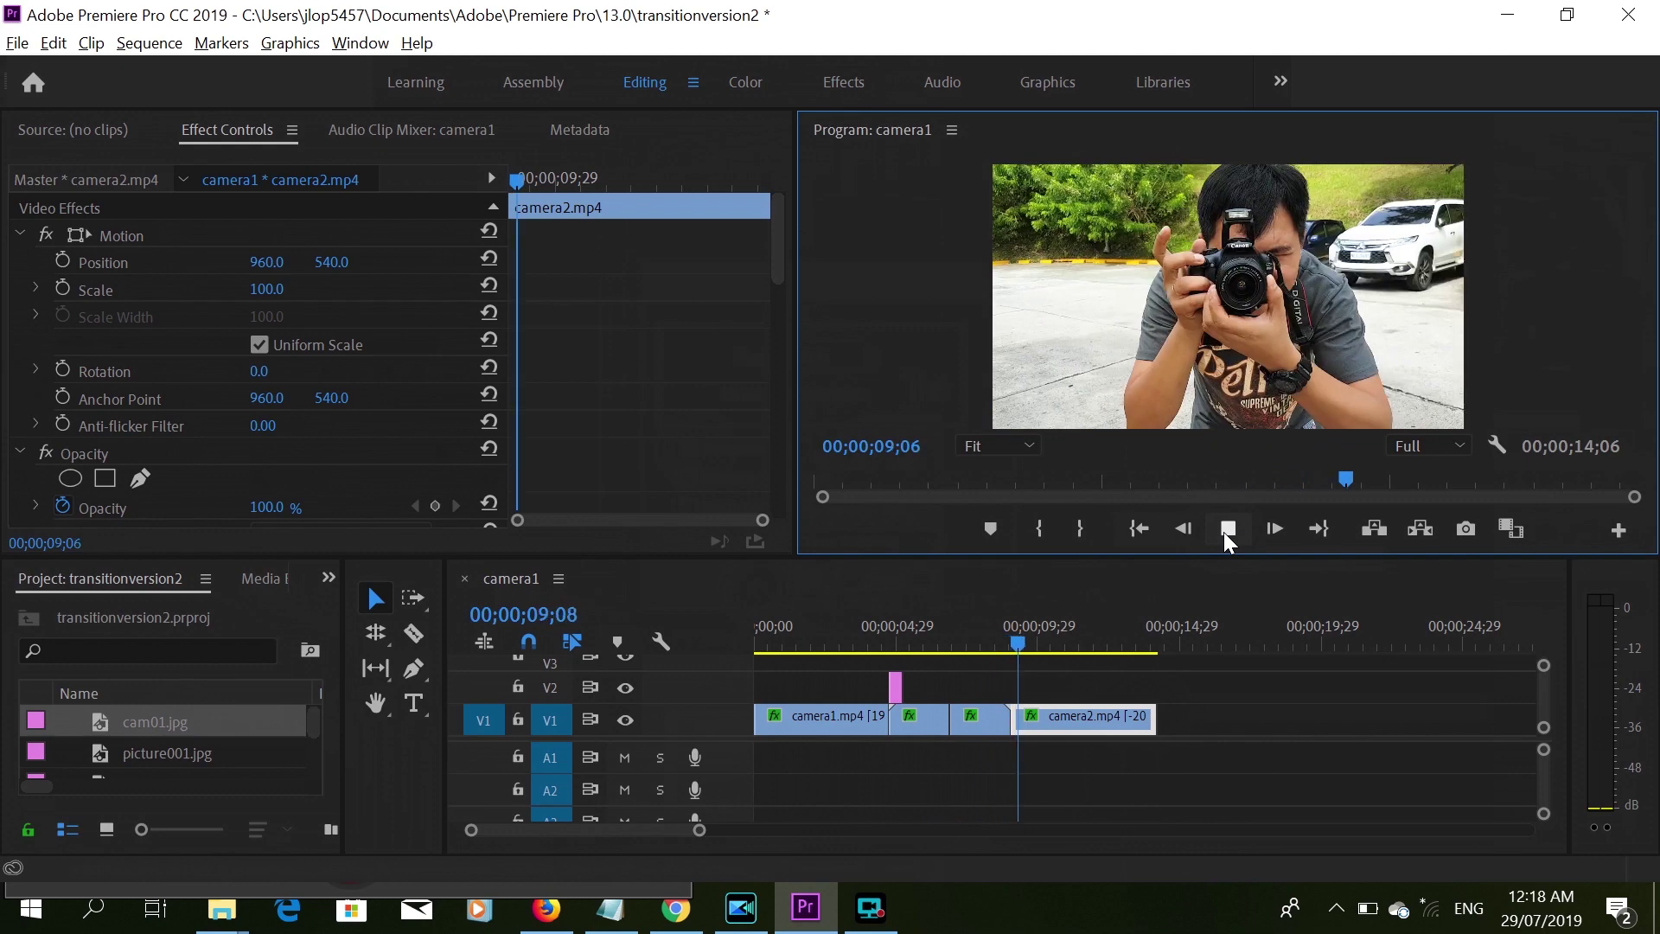
click(1226, 530)
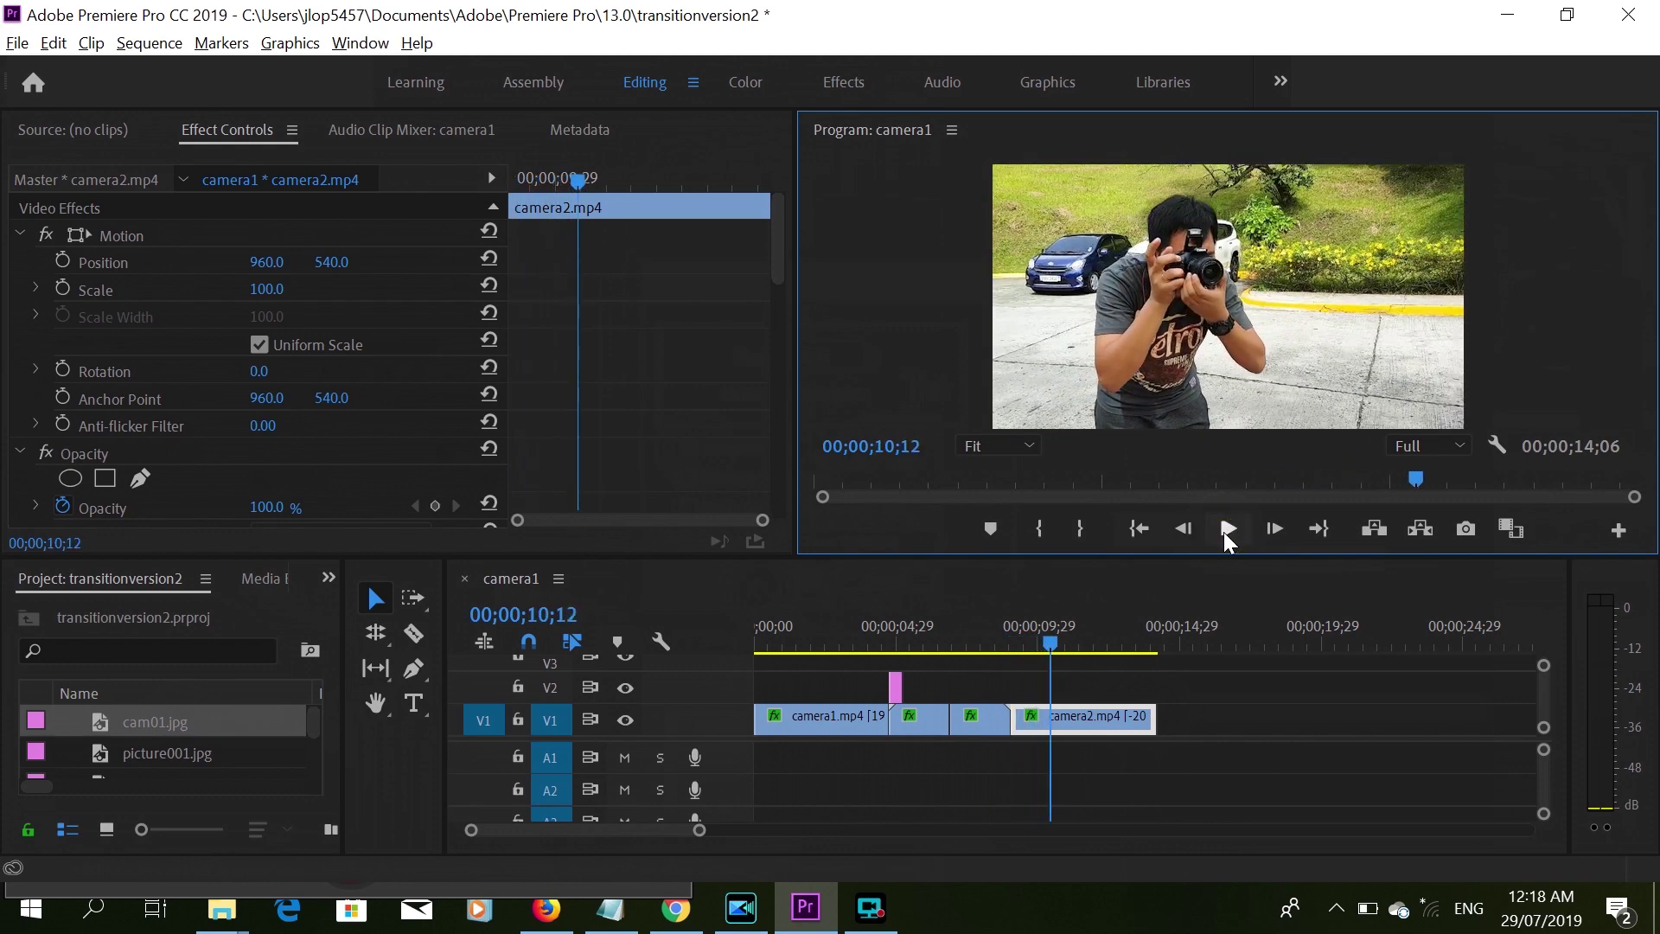
Export the first frame of the reversed camera2.mp4 clip at 00;00;09;01 as a JPEG named cam02, imported into the project.
drag(1054, 647, 1016, 647)
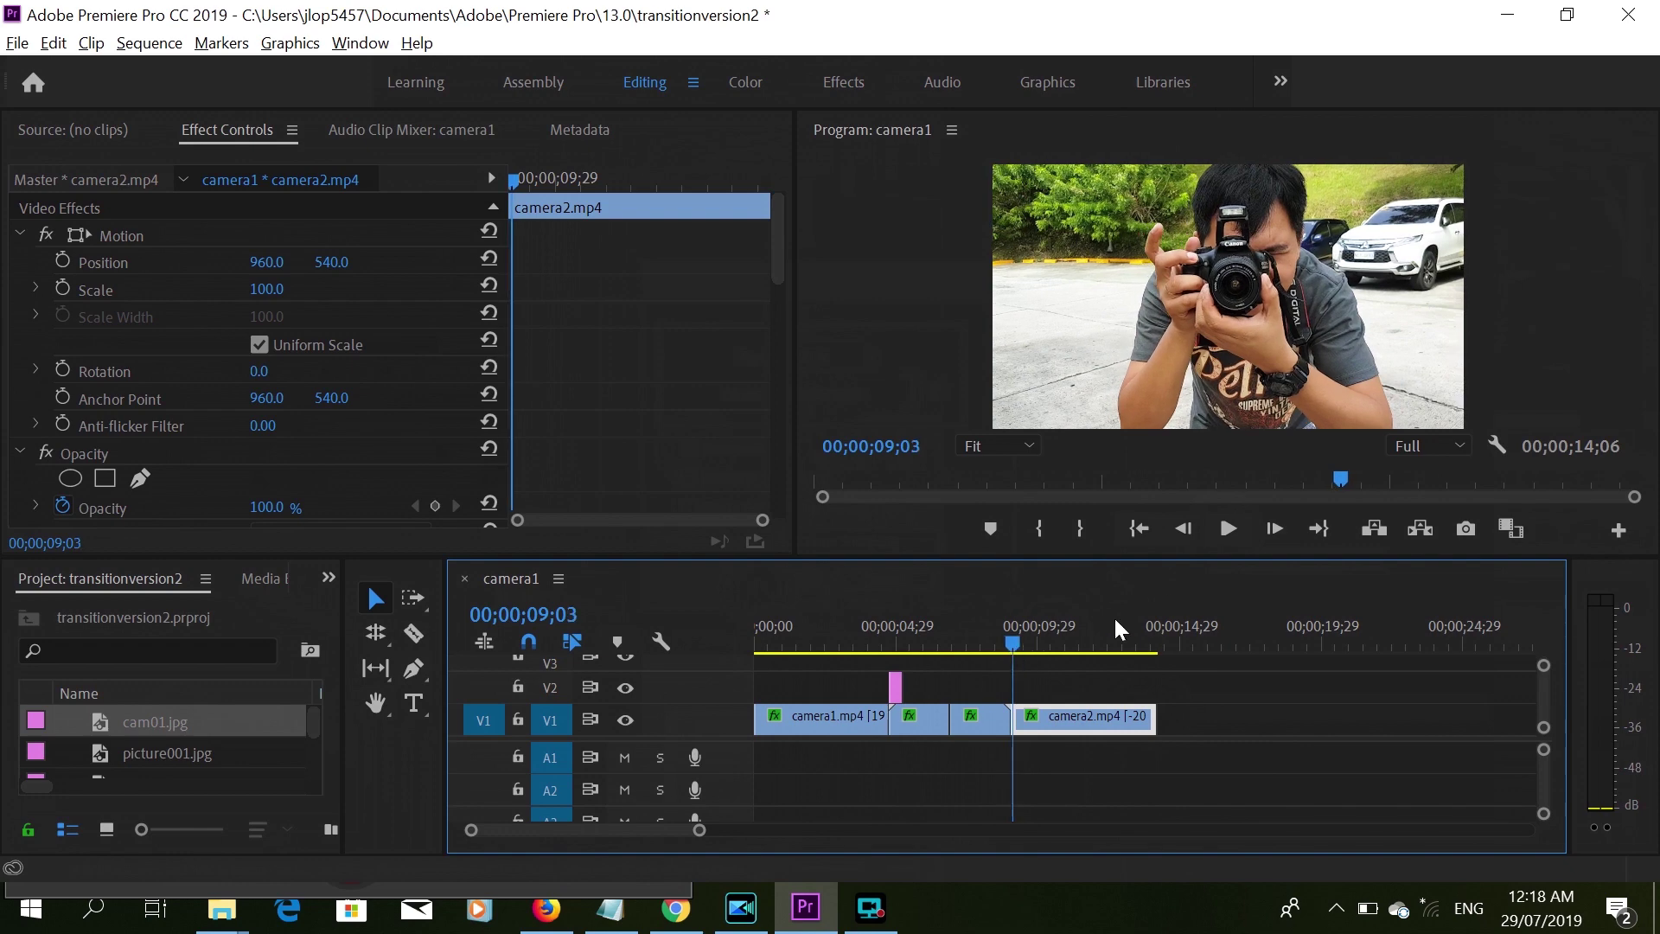
click(1182, 531)
click(1181, 531)
click(1181, 531)
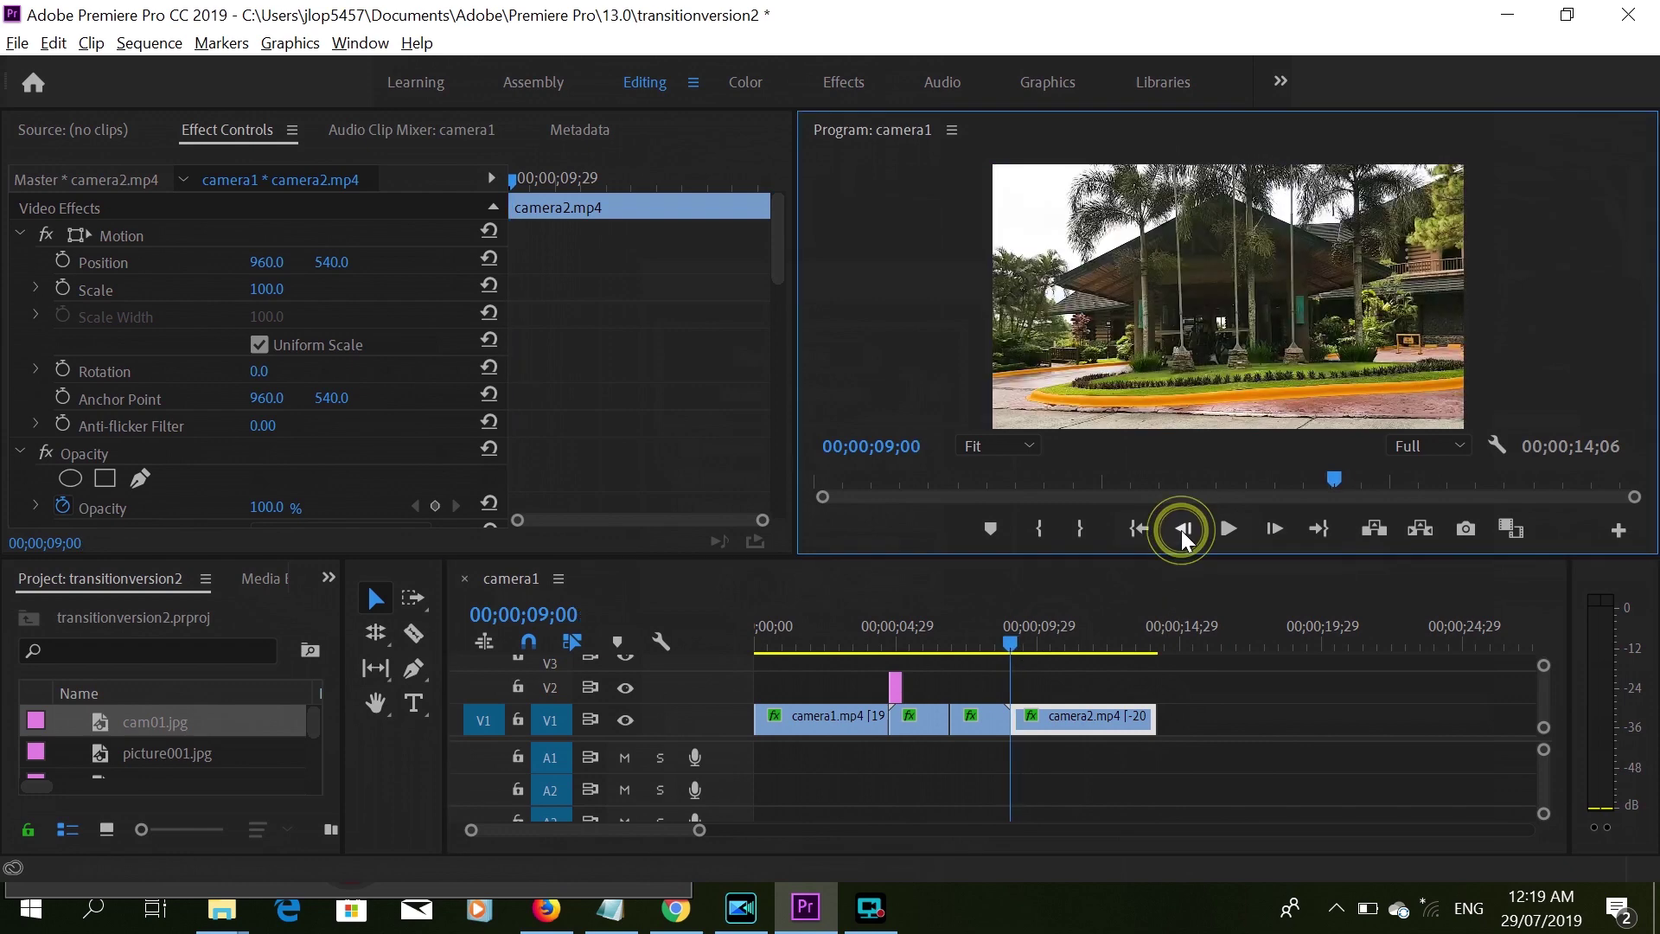
click(1269, 529)
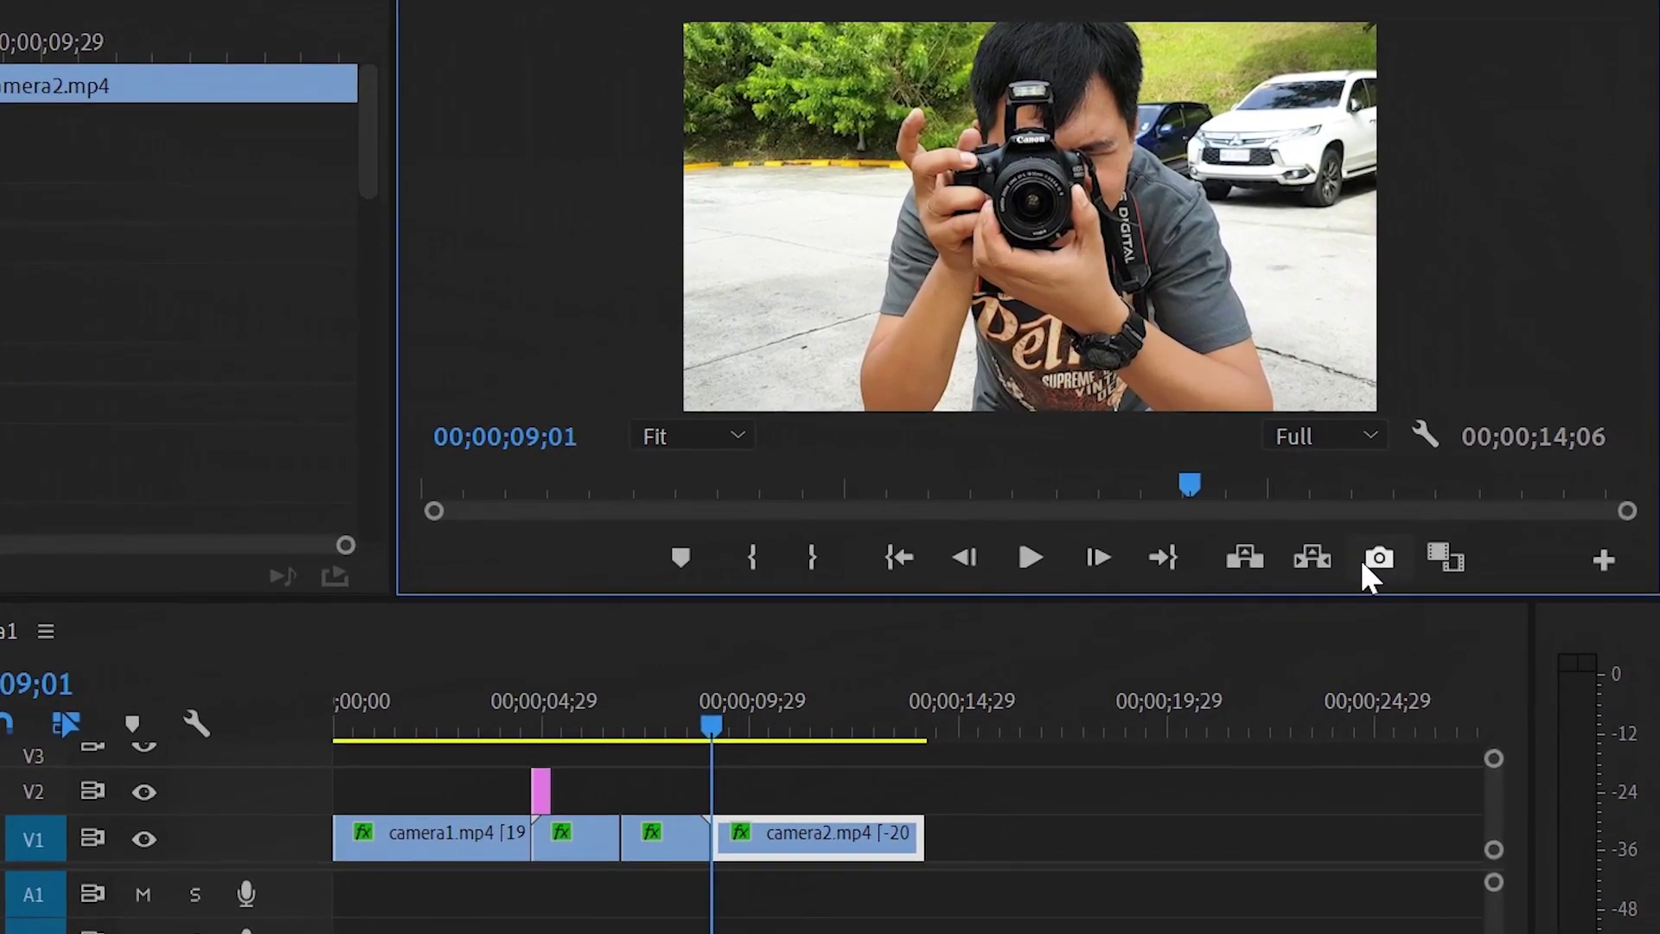
click(1462, 529)
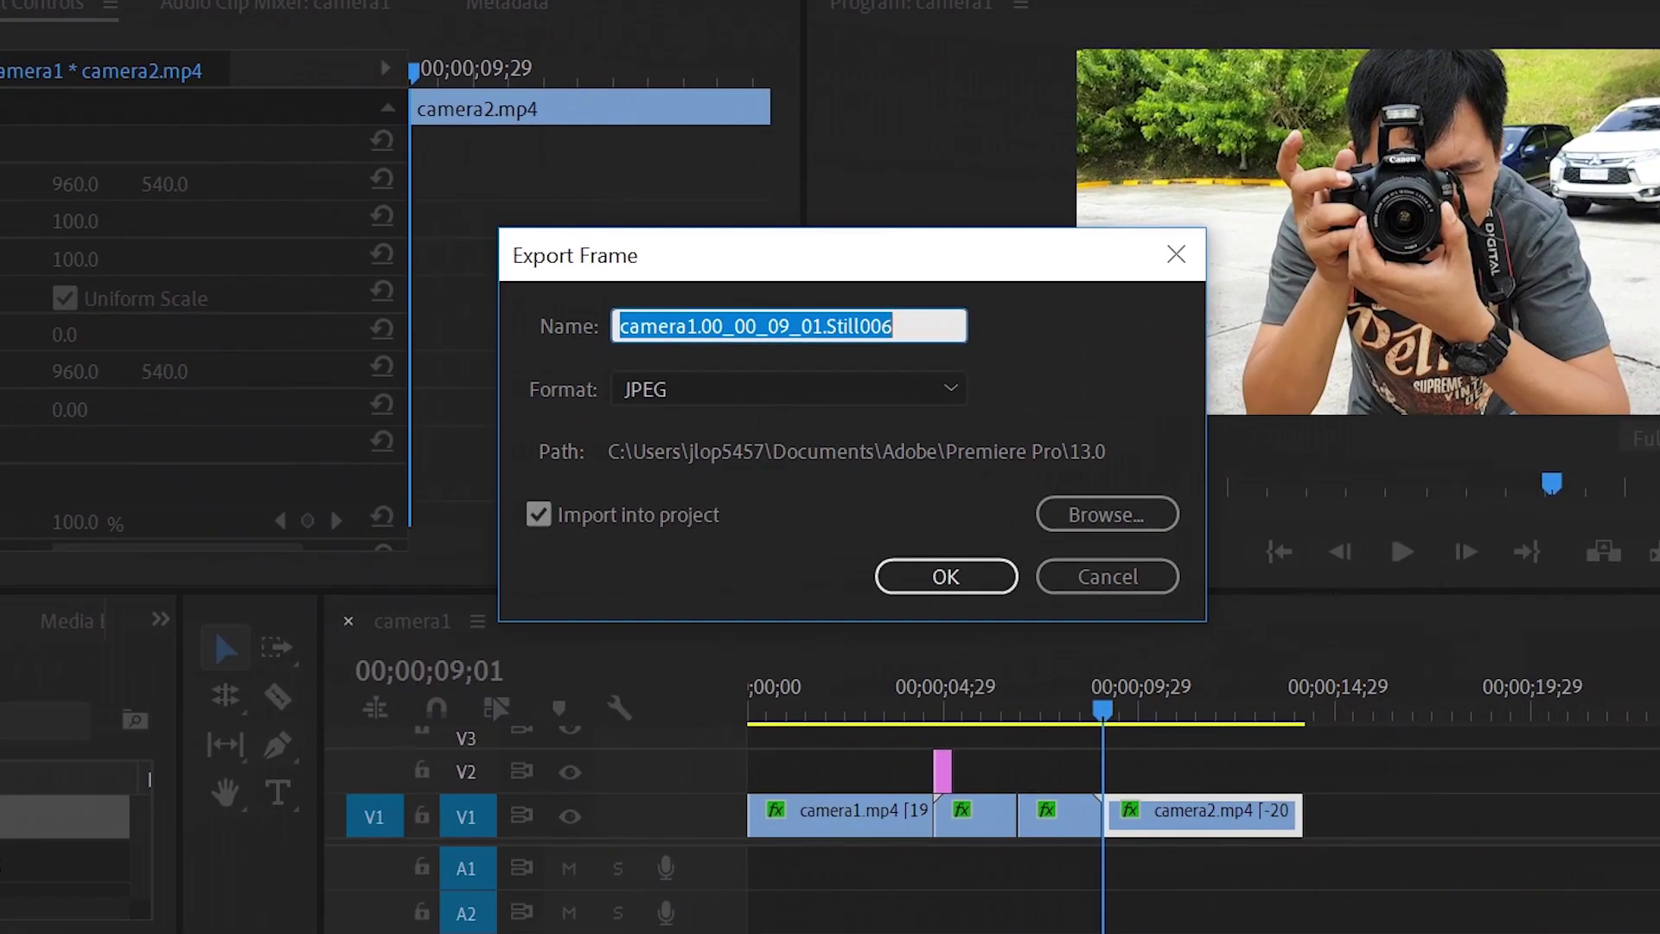
text(cam02)
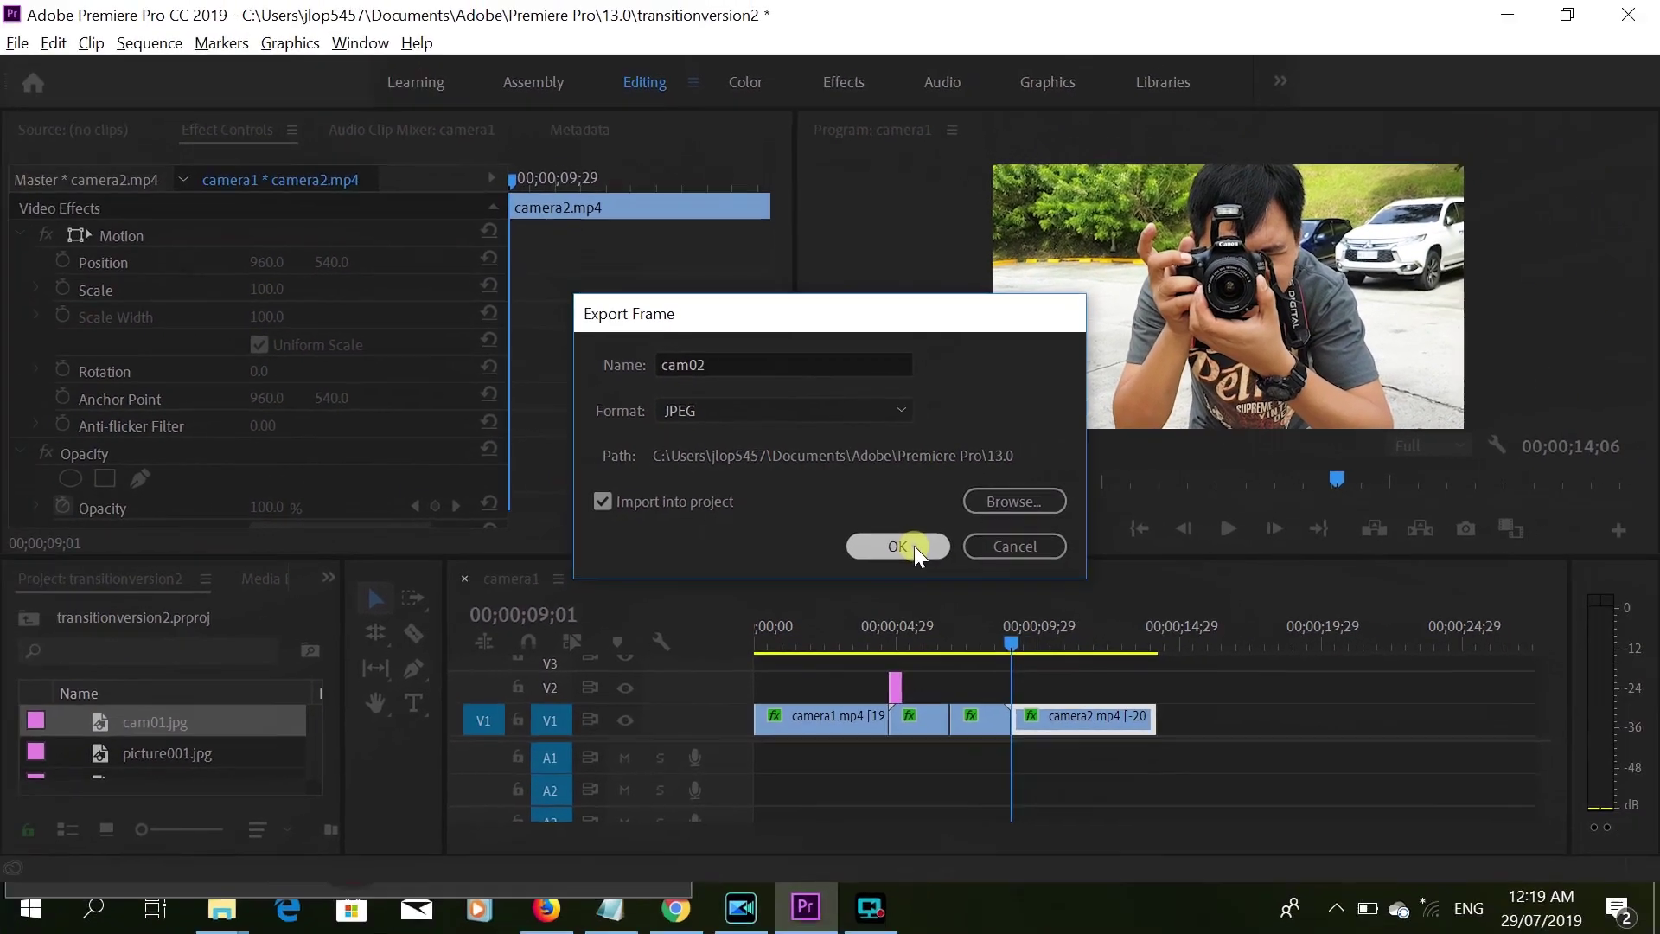
click(960, 578)
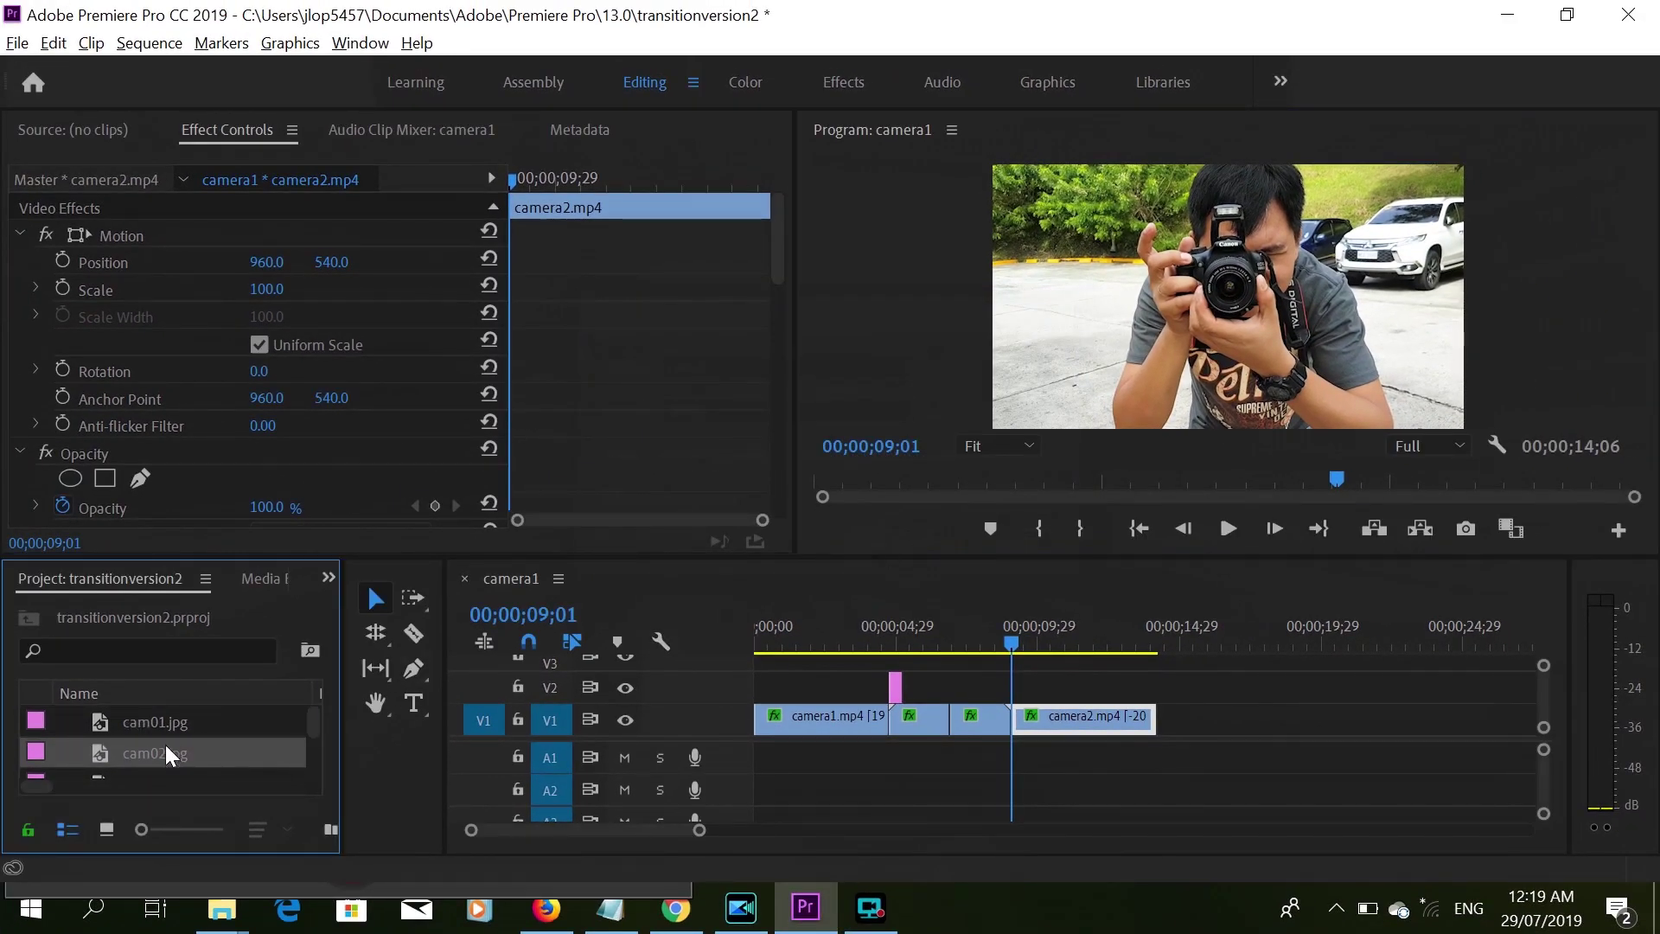
Place cam02.jpg on V2 beyond the existing clips and set its duration to 00;00;00;15.
drag(158, 750, 1227, 681)
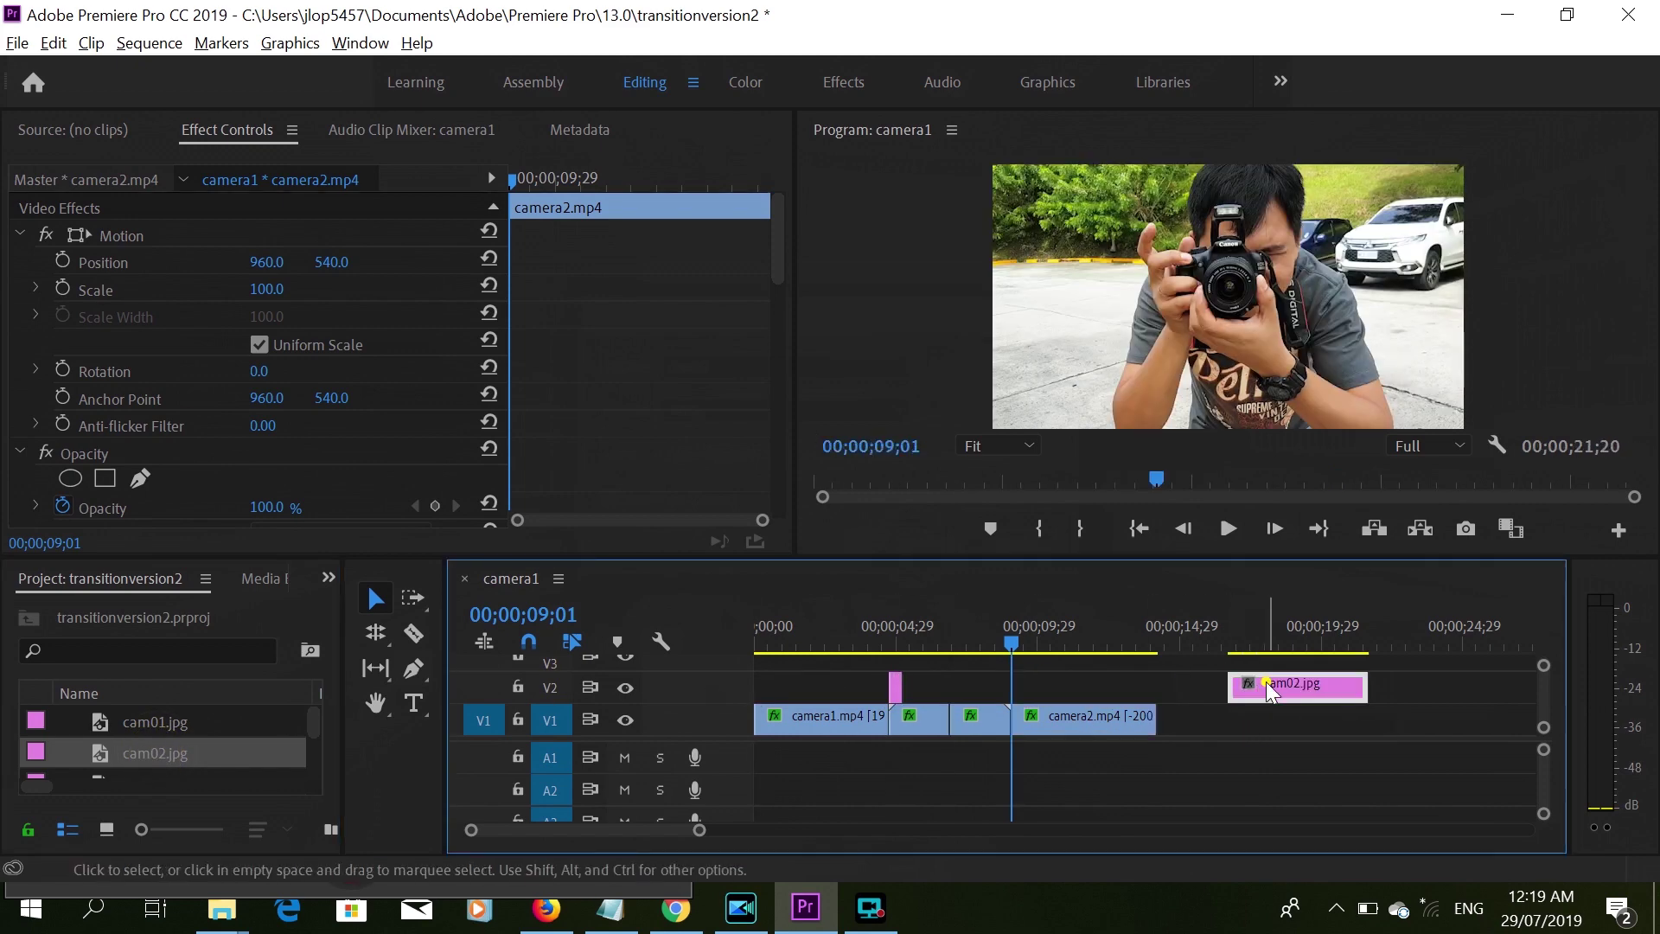
right_click(1266, 684)
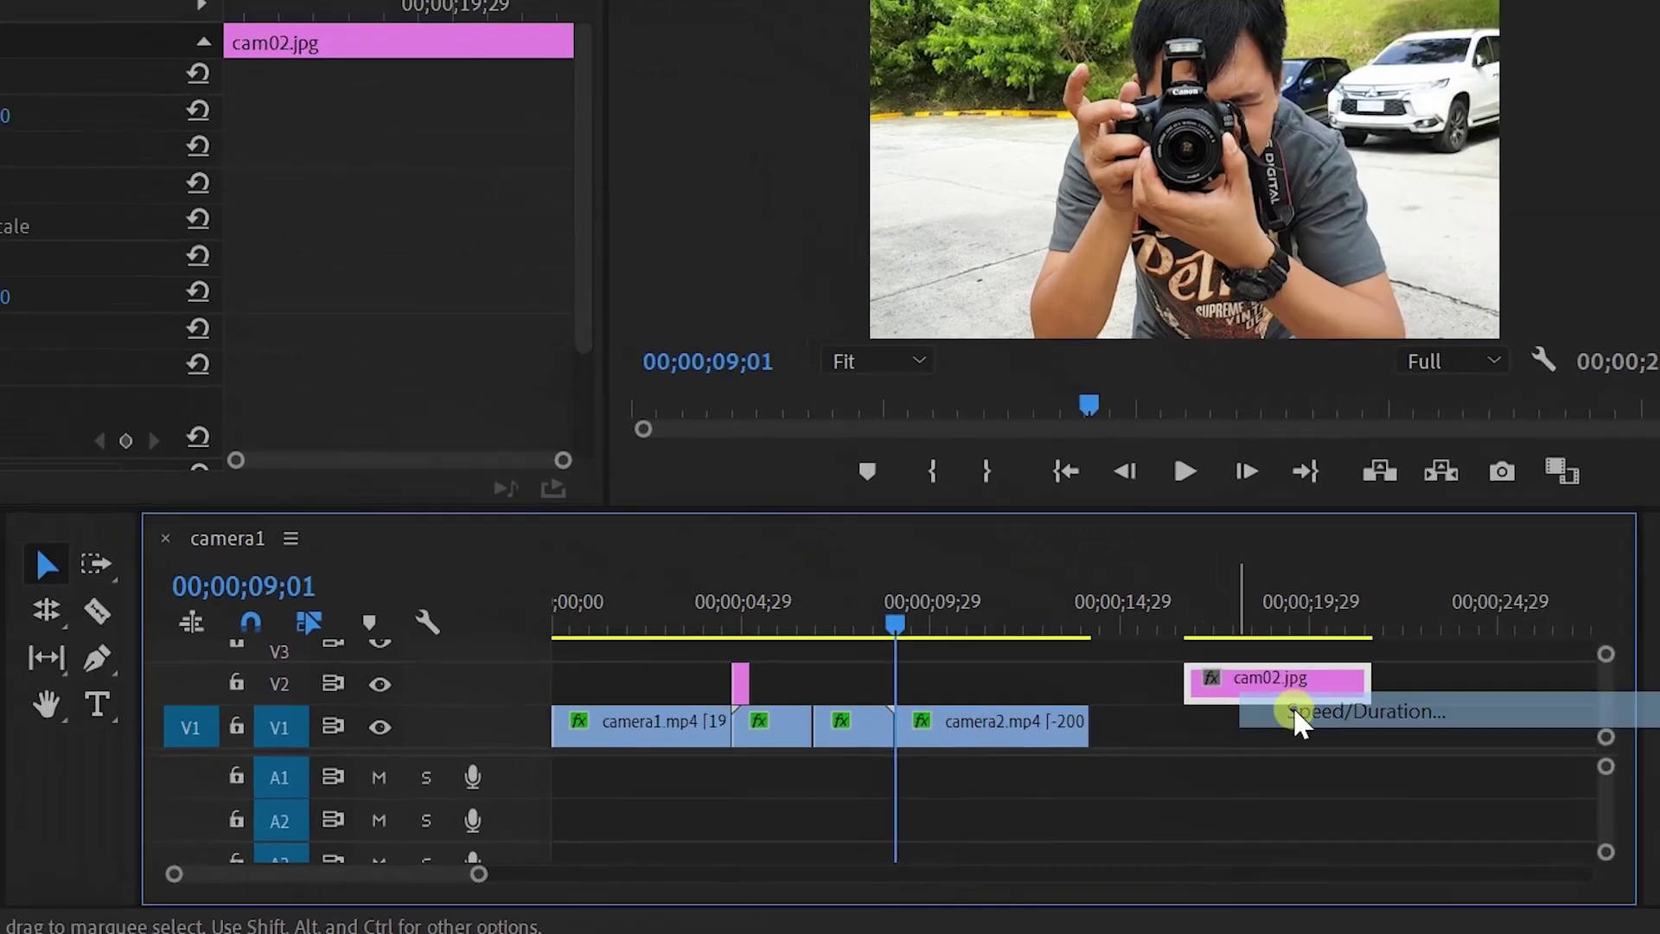
click(1212, 673)
click(835, 370)
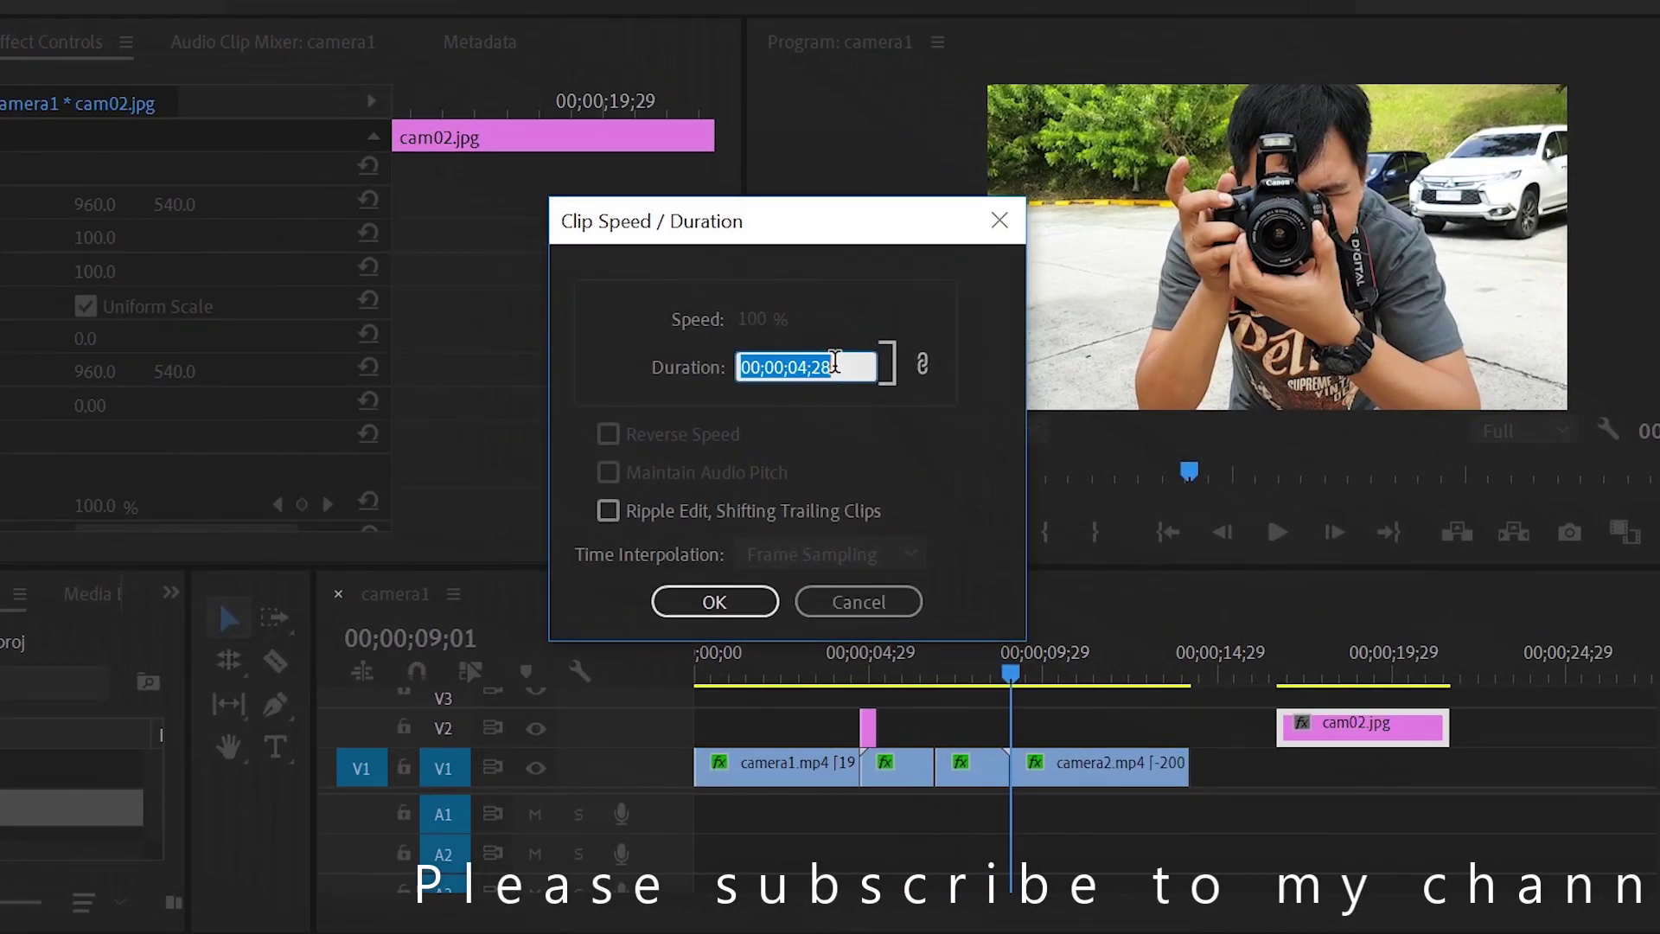
click(835, 368)
key(BackSpace)
key(BackSpace)
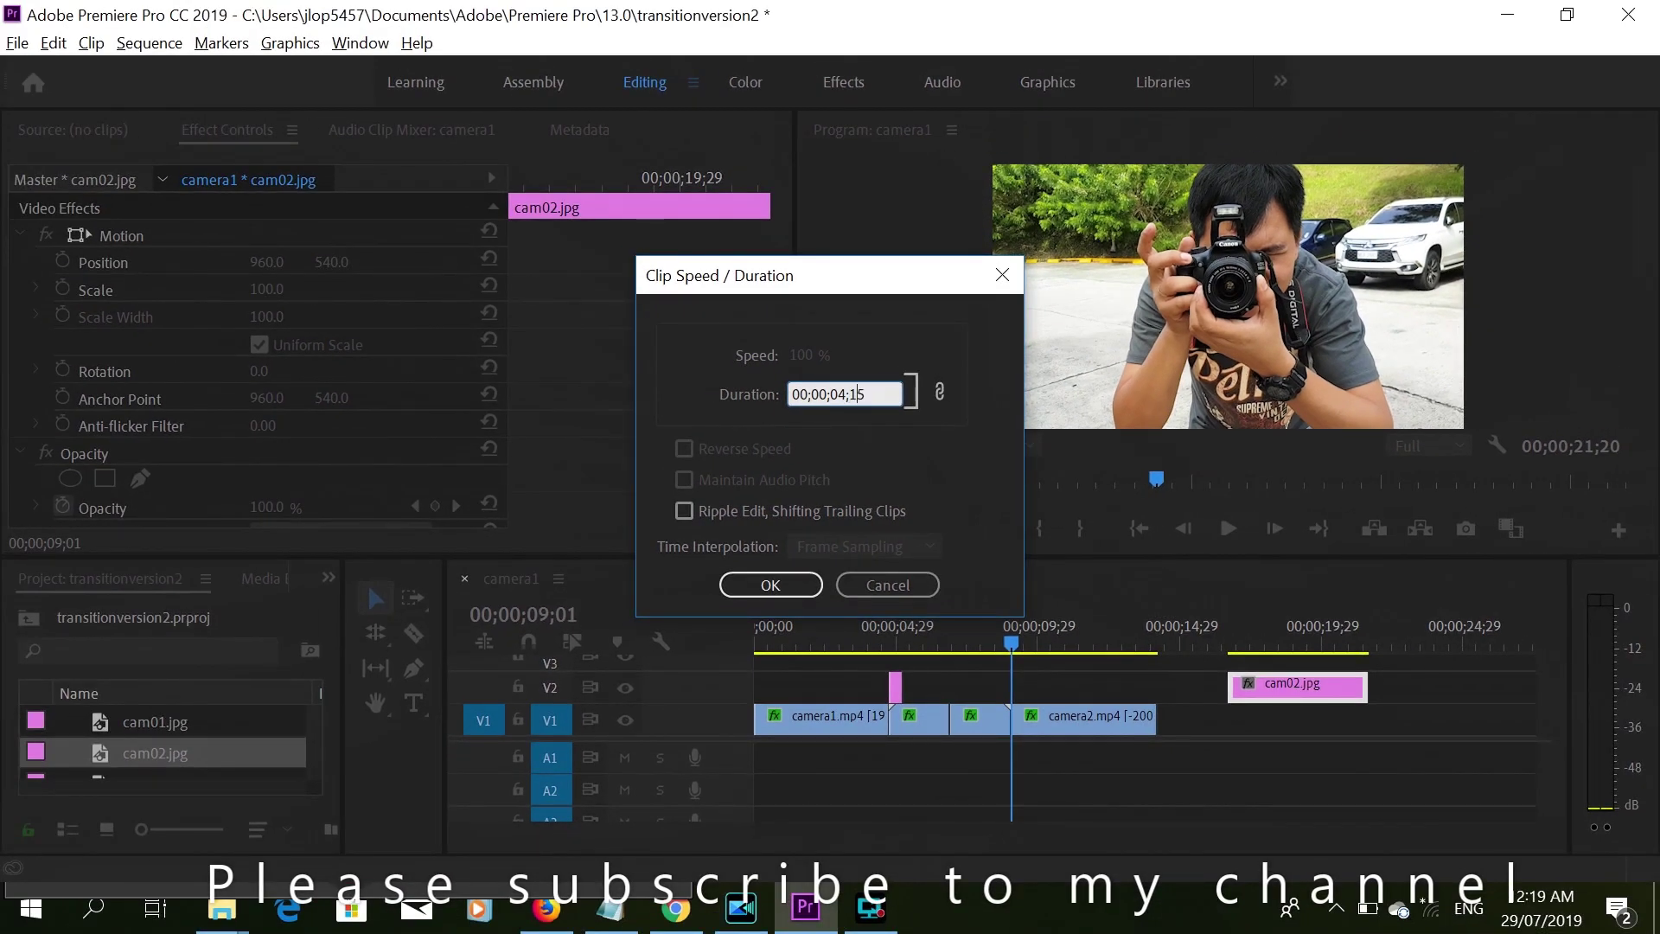
key(BackSpace)
text(0)
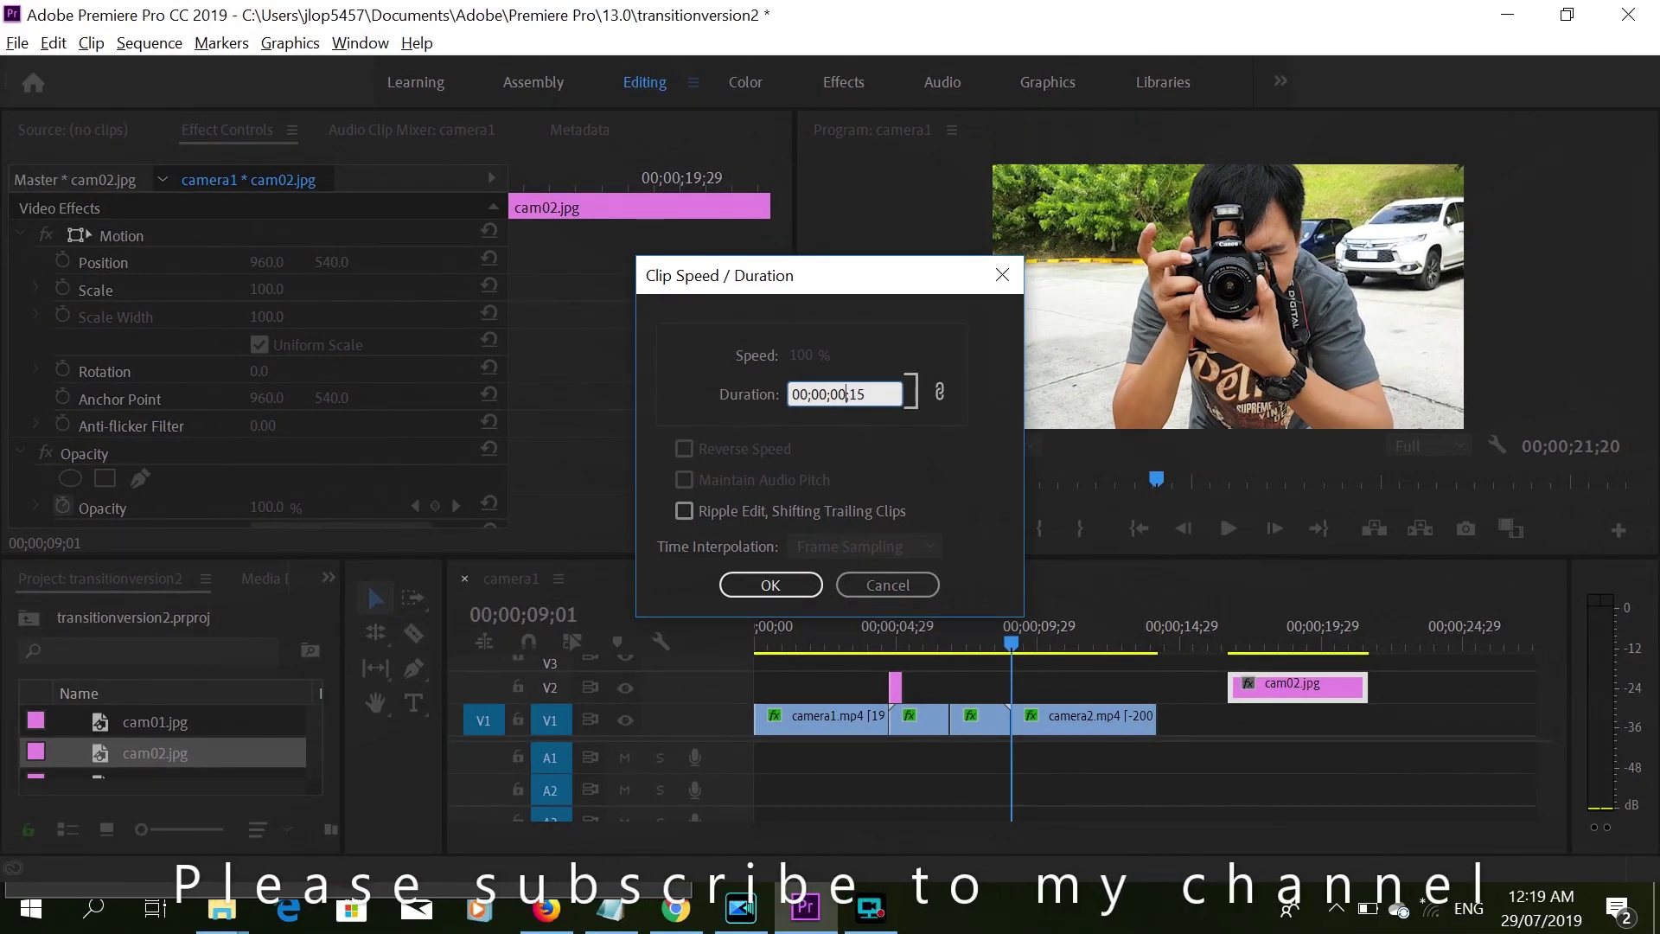
click(772, 583)
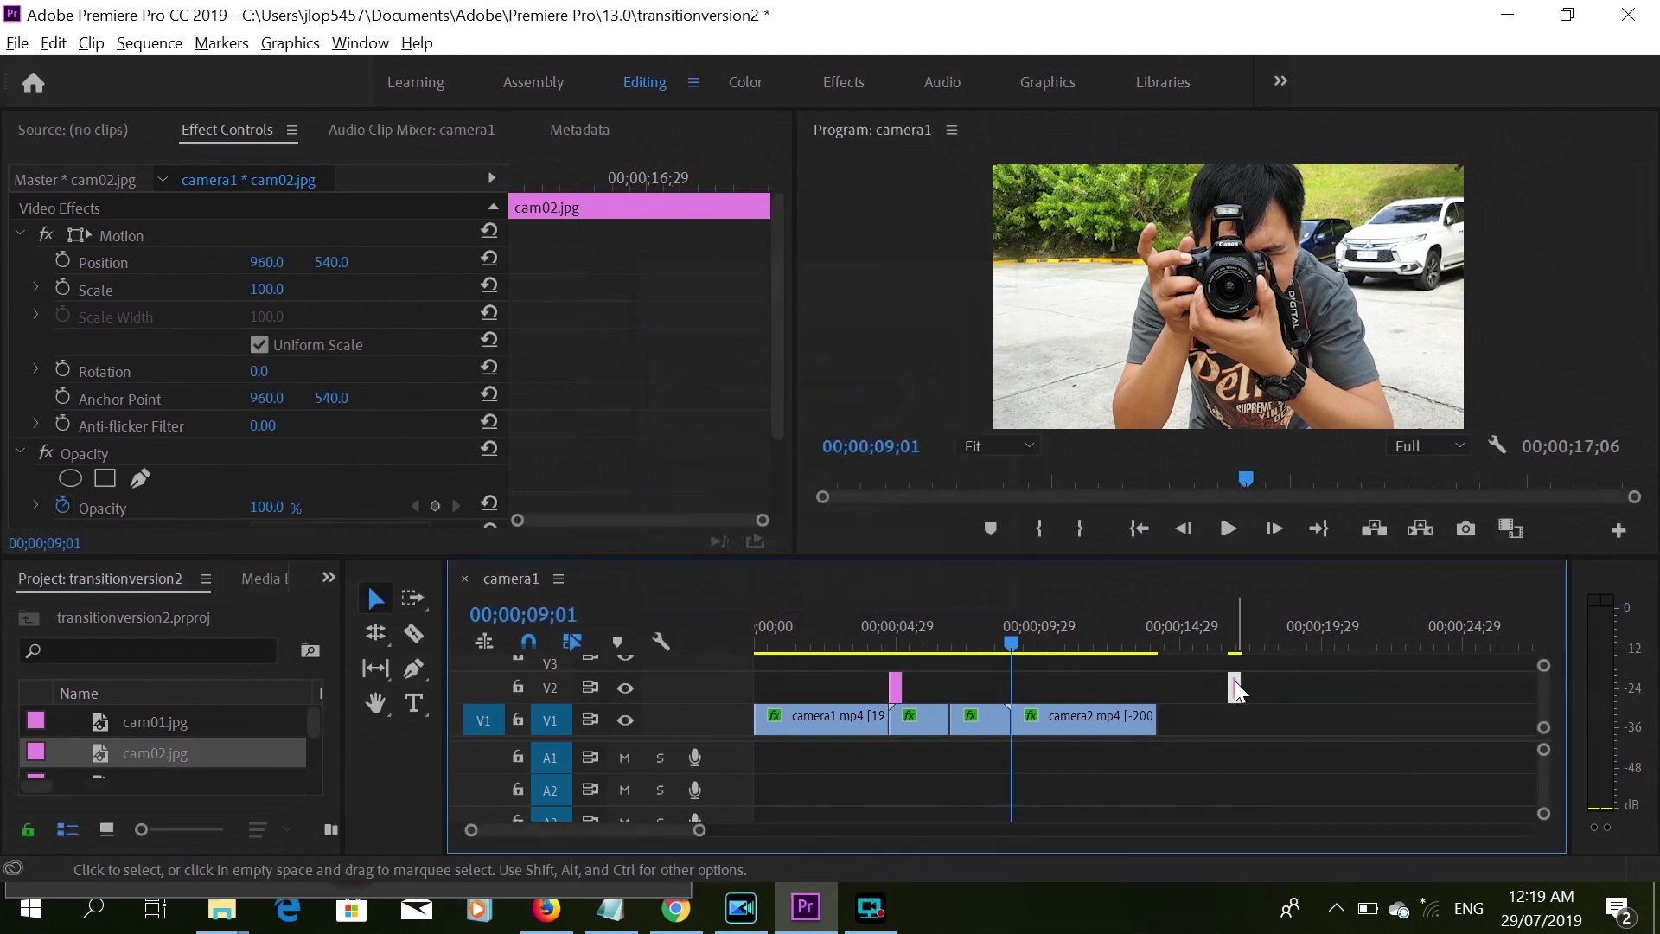
Move cam02.jpg along V2 so it ends where camera2.mp4 begins, and place the playhead at the still's start.
drag(1235, 685, 1003, 687)
drag(701, 835, 638, 837)
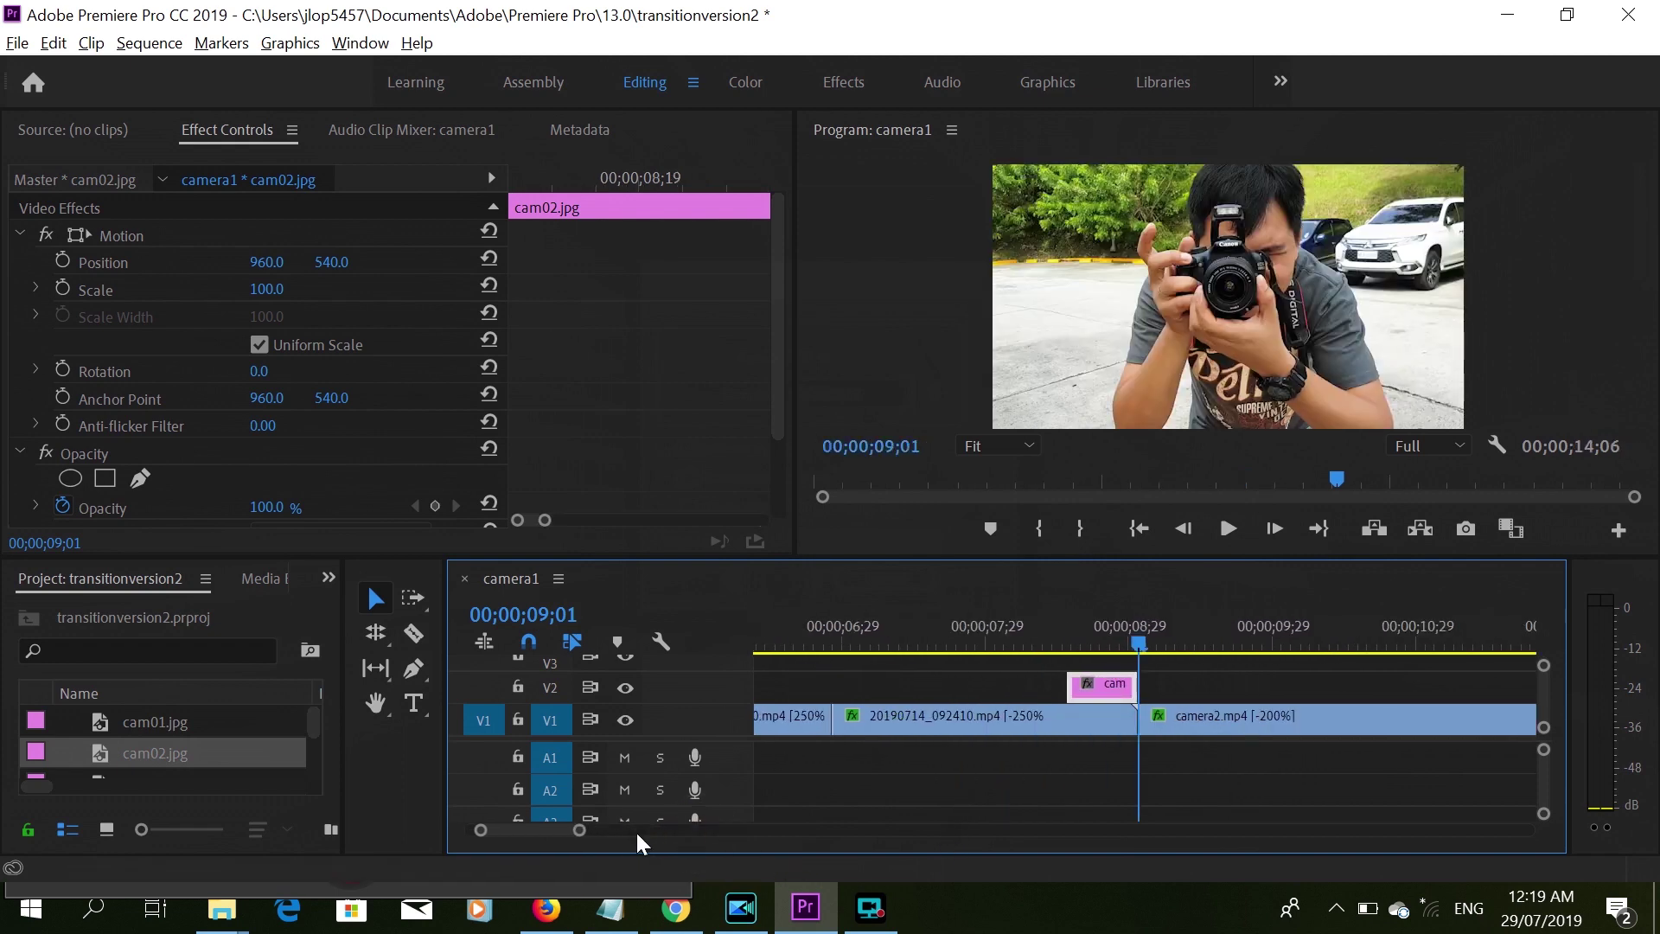
click(1067, 641)
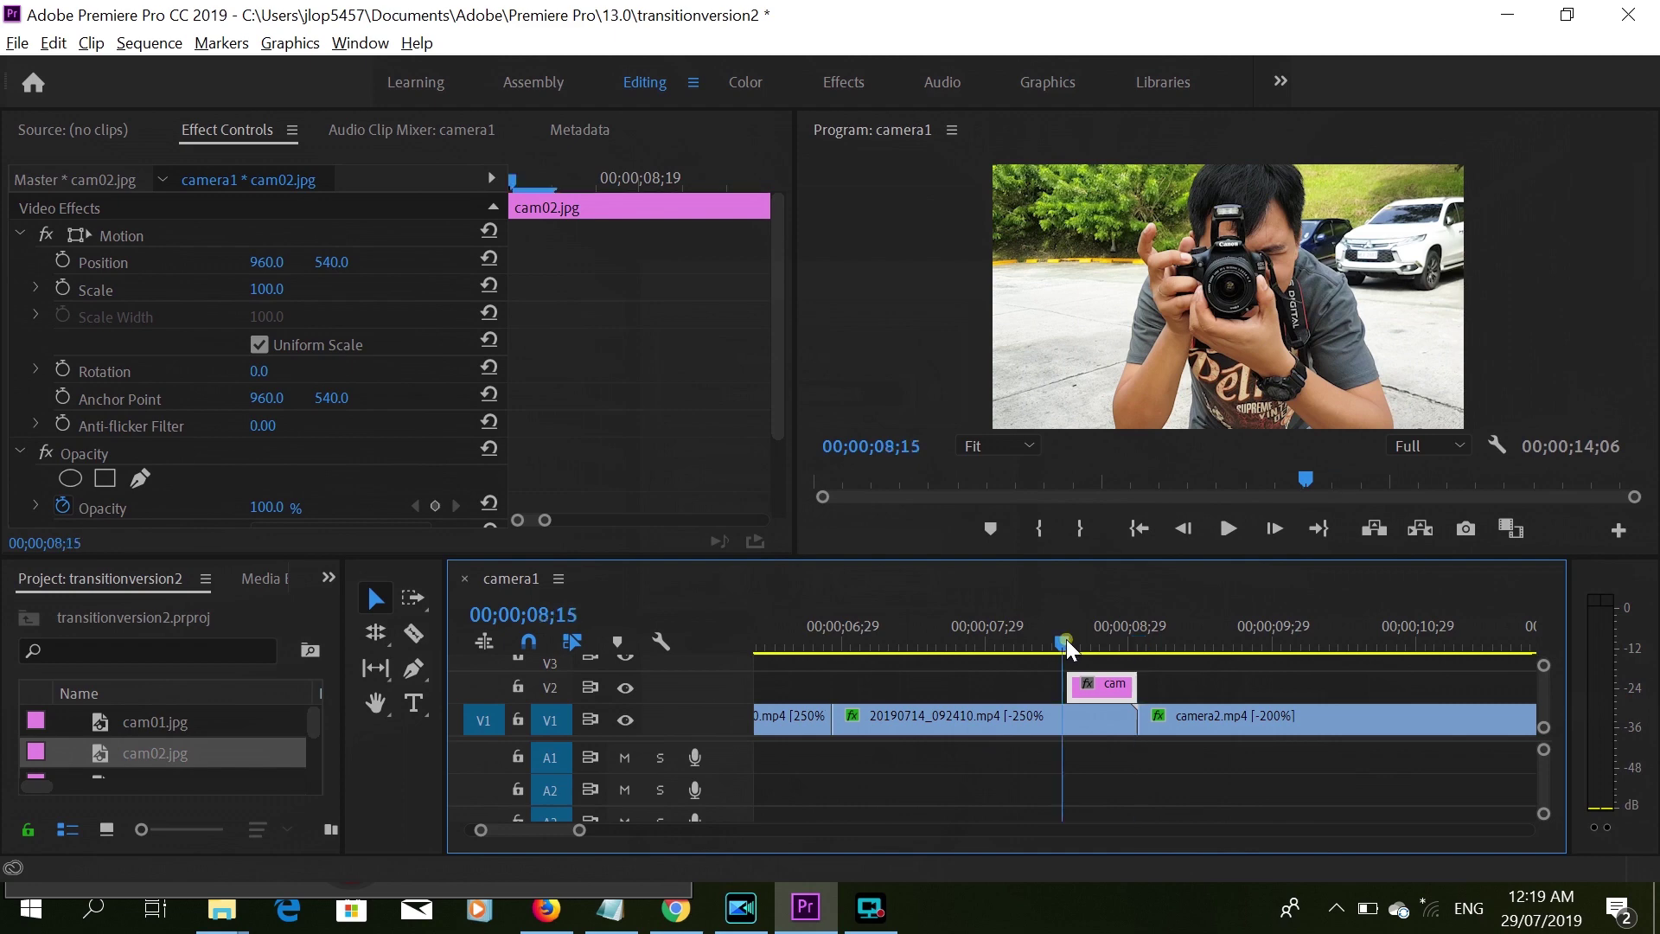
drag(1066, 639, 1071, 640)
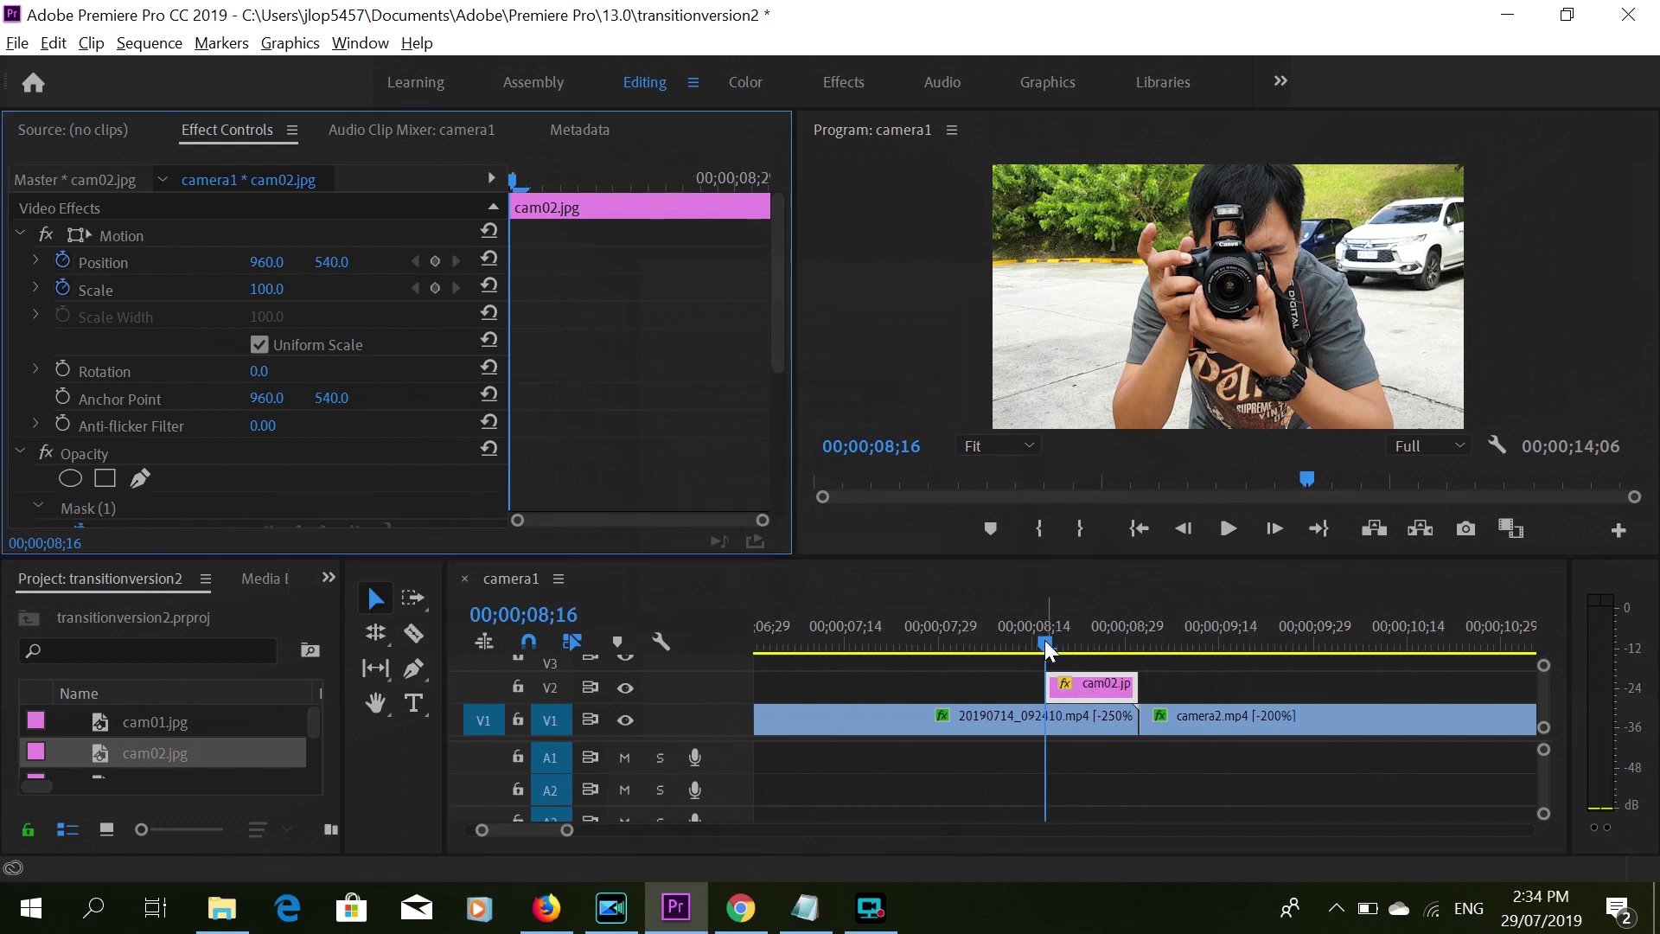
Add Position and Scale keyframes to cam02.jpg at 00;00;08;20, restarting the existing Position animation.
drag(1045, 641, 1072, 641)
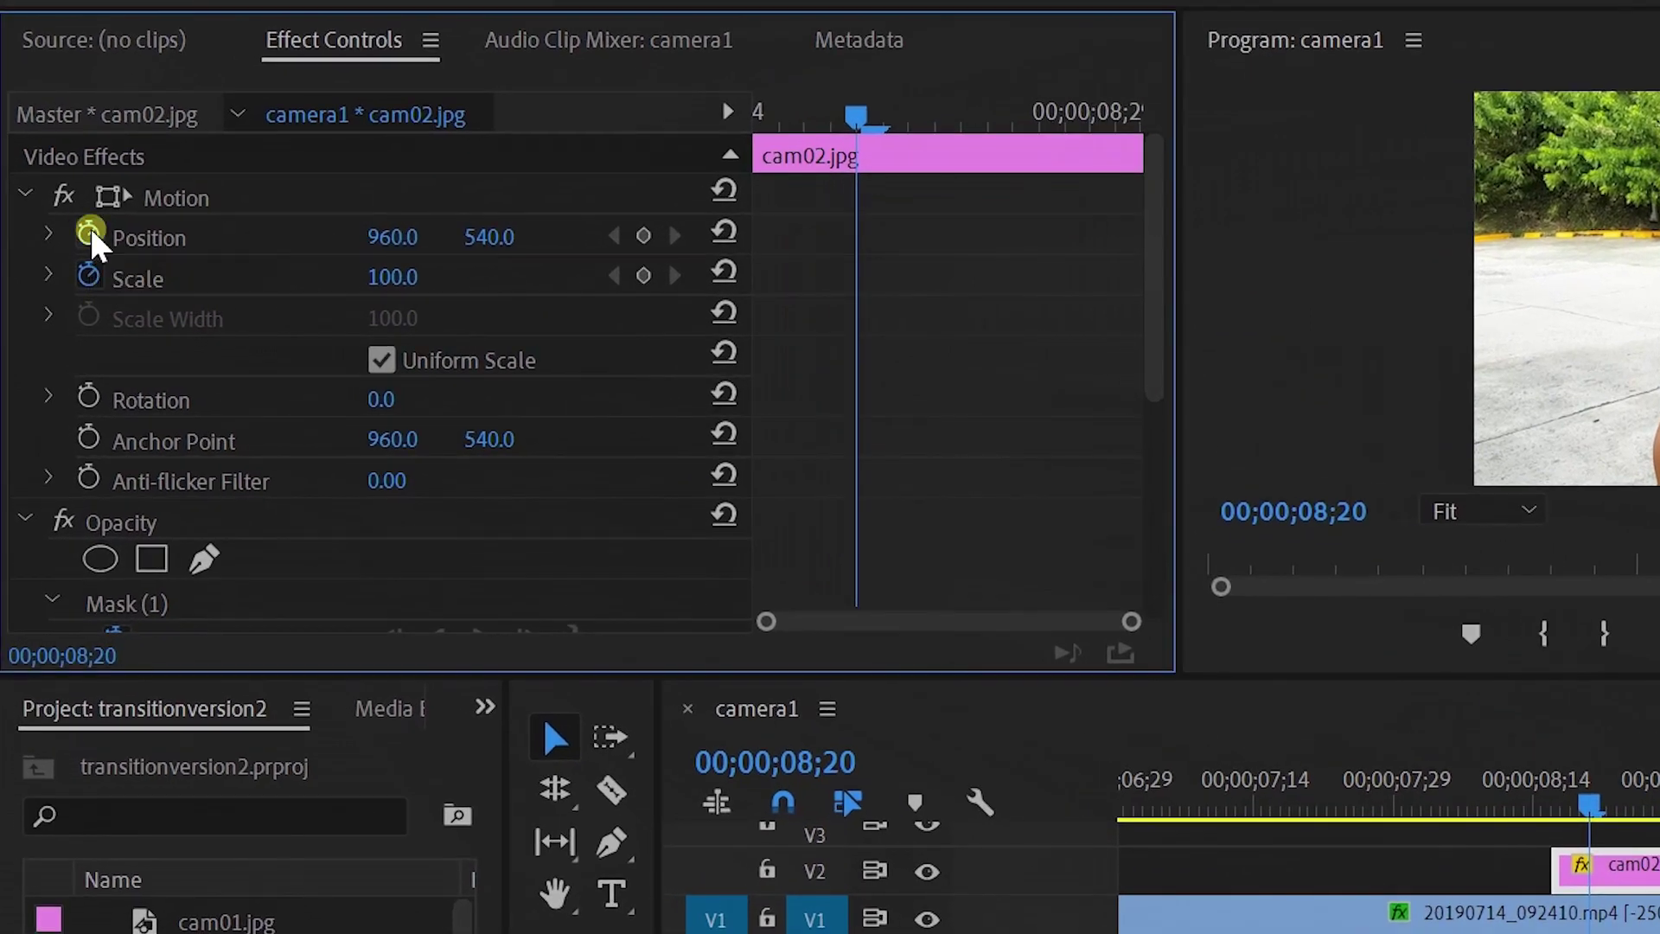
click(64, 259)
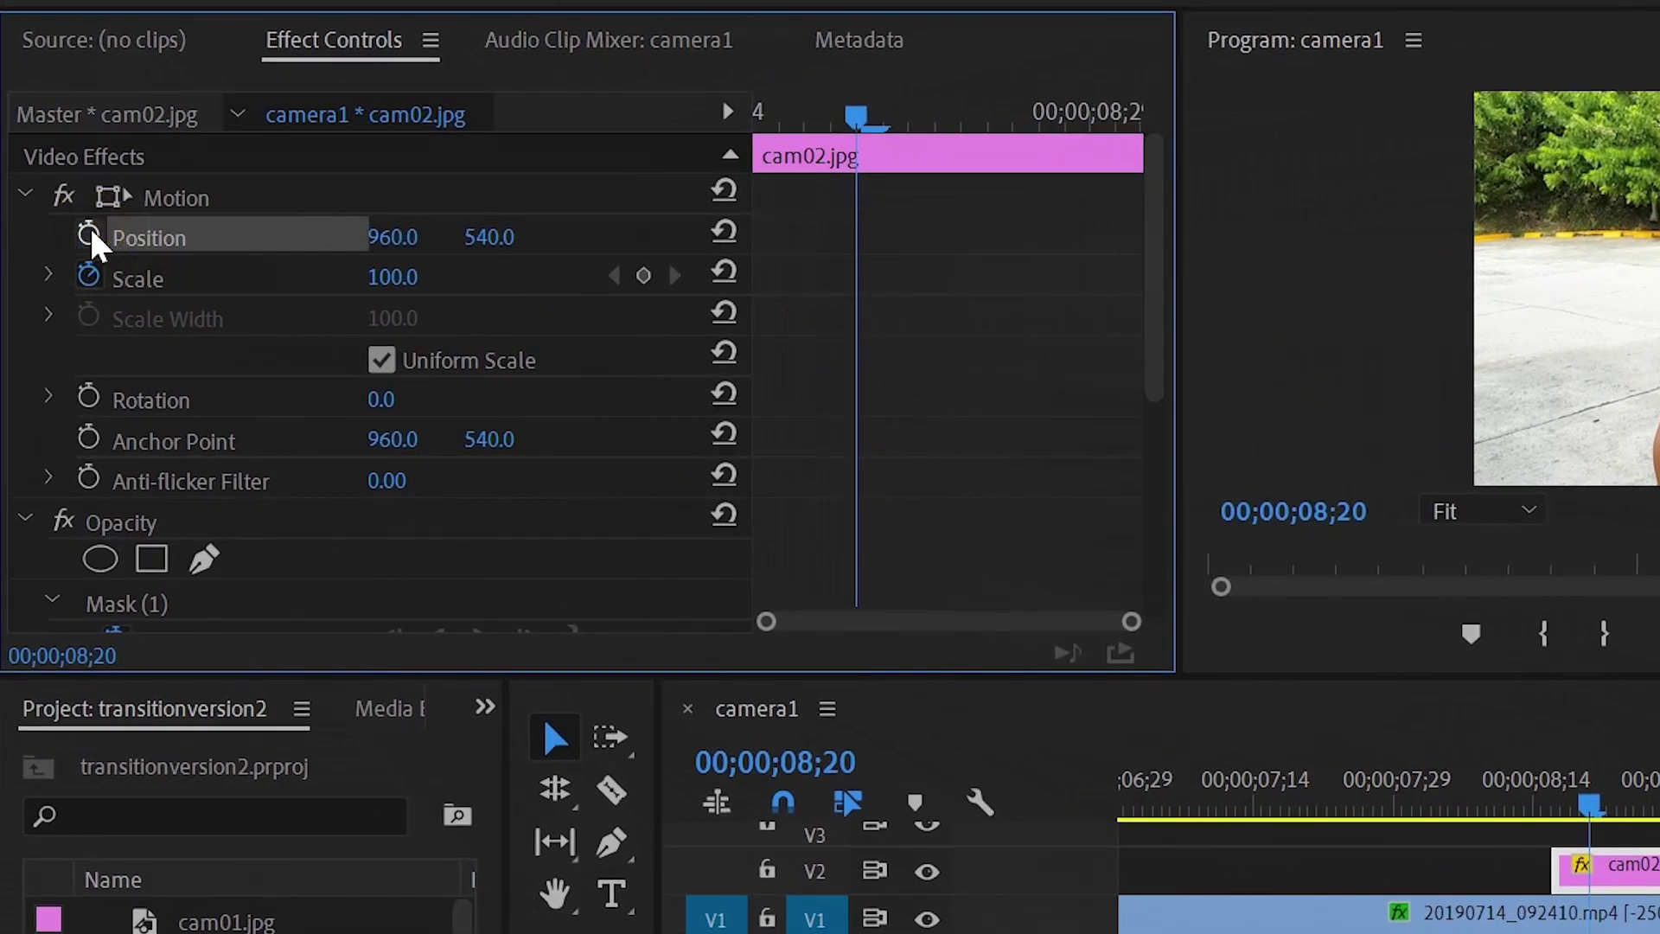
click(89, 235)
click(90, 275)
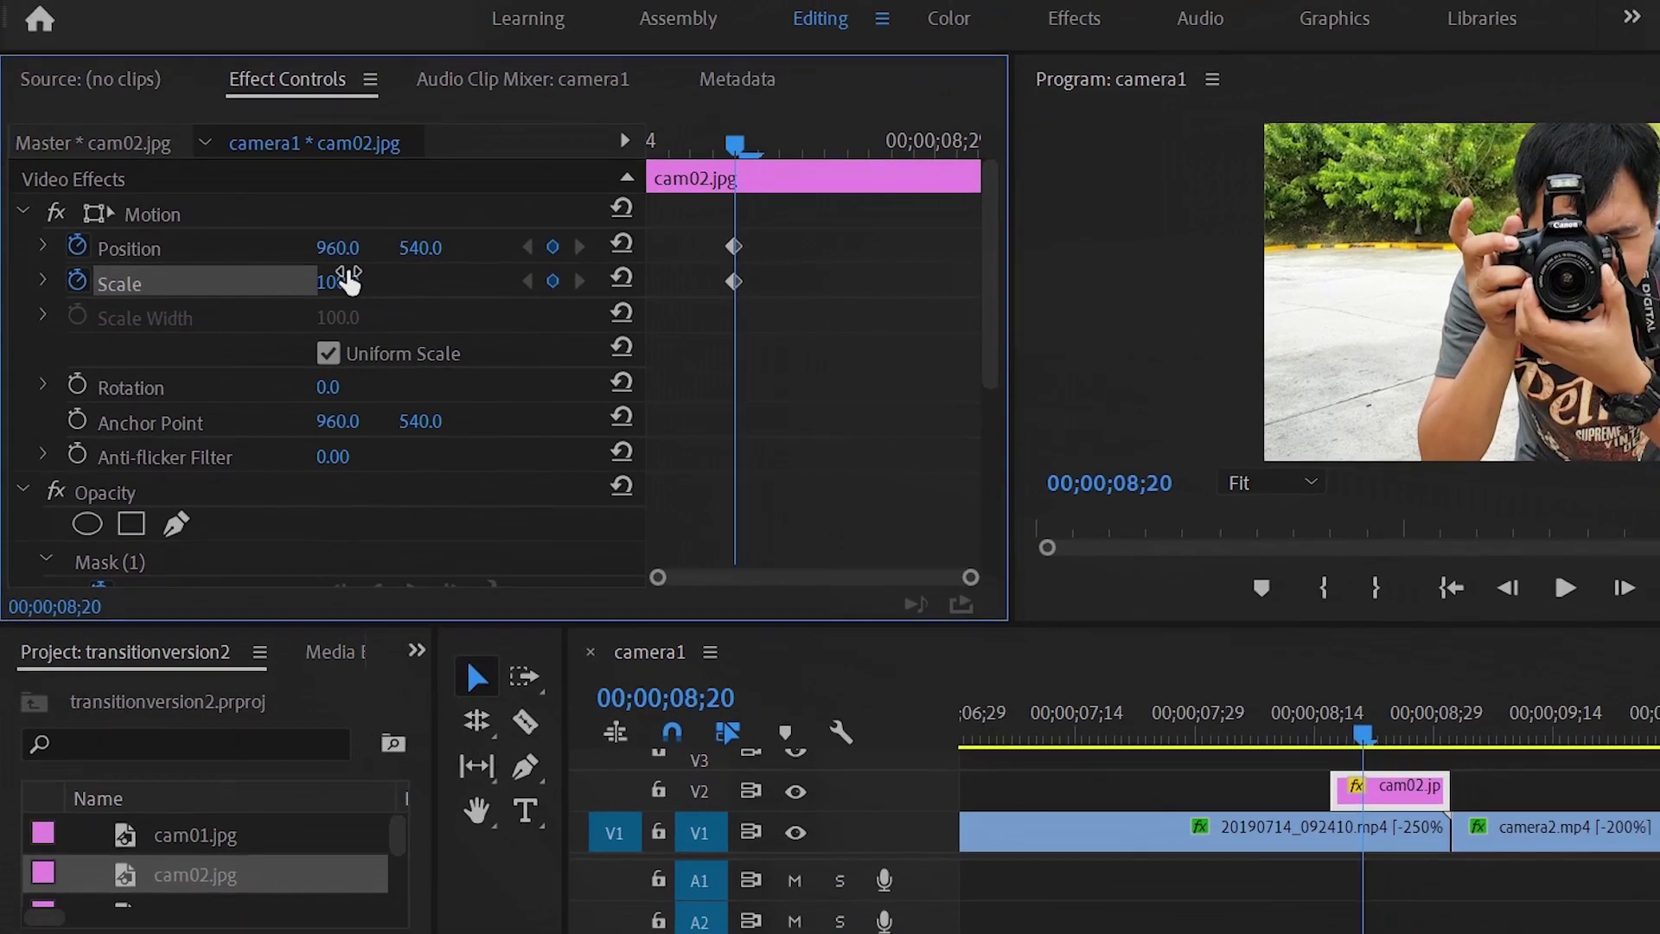
Try zooming cam02.jpg in on the lens with a Scale of 1200 and a vertical Position of 1200.
click(389, 277)
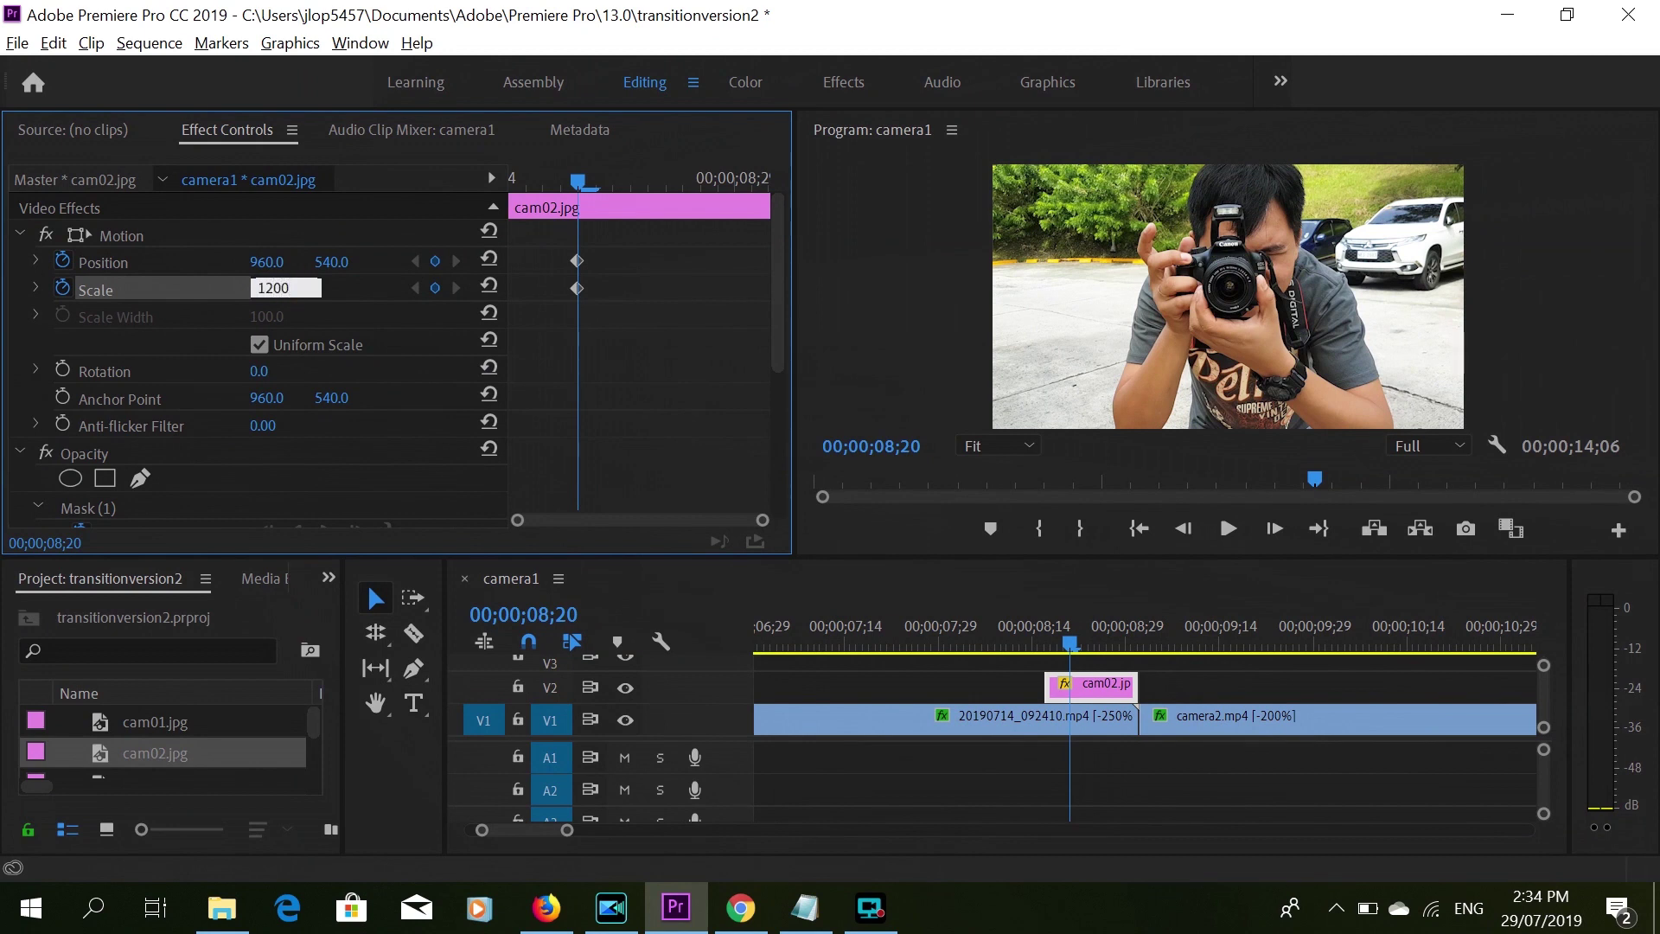
key(Return)
click(344, 264)
text(1200)
key(Return)
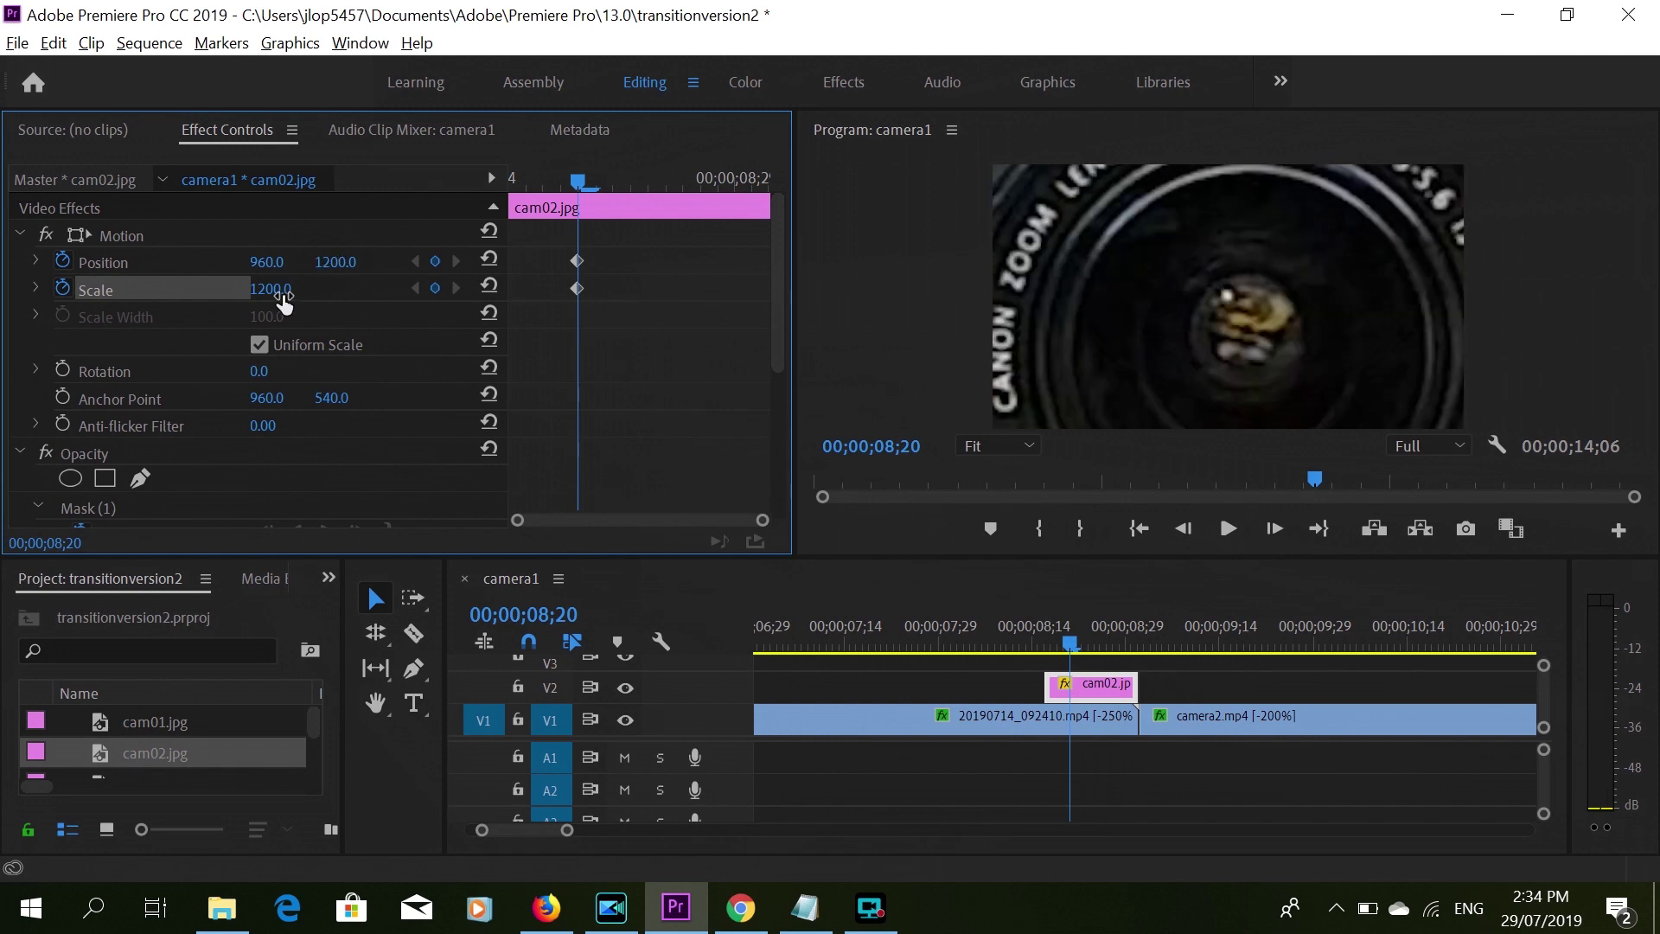
text(1000)
key(Return)
Frame the camera lens in cam02.jpg at 00;00;08;20 with a Position of 931, 868 and a Scale of 890.
click(344, 261)
text(868)
key(Return)
drag(268, 289, 255, 290)
click(279, 259)
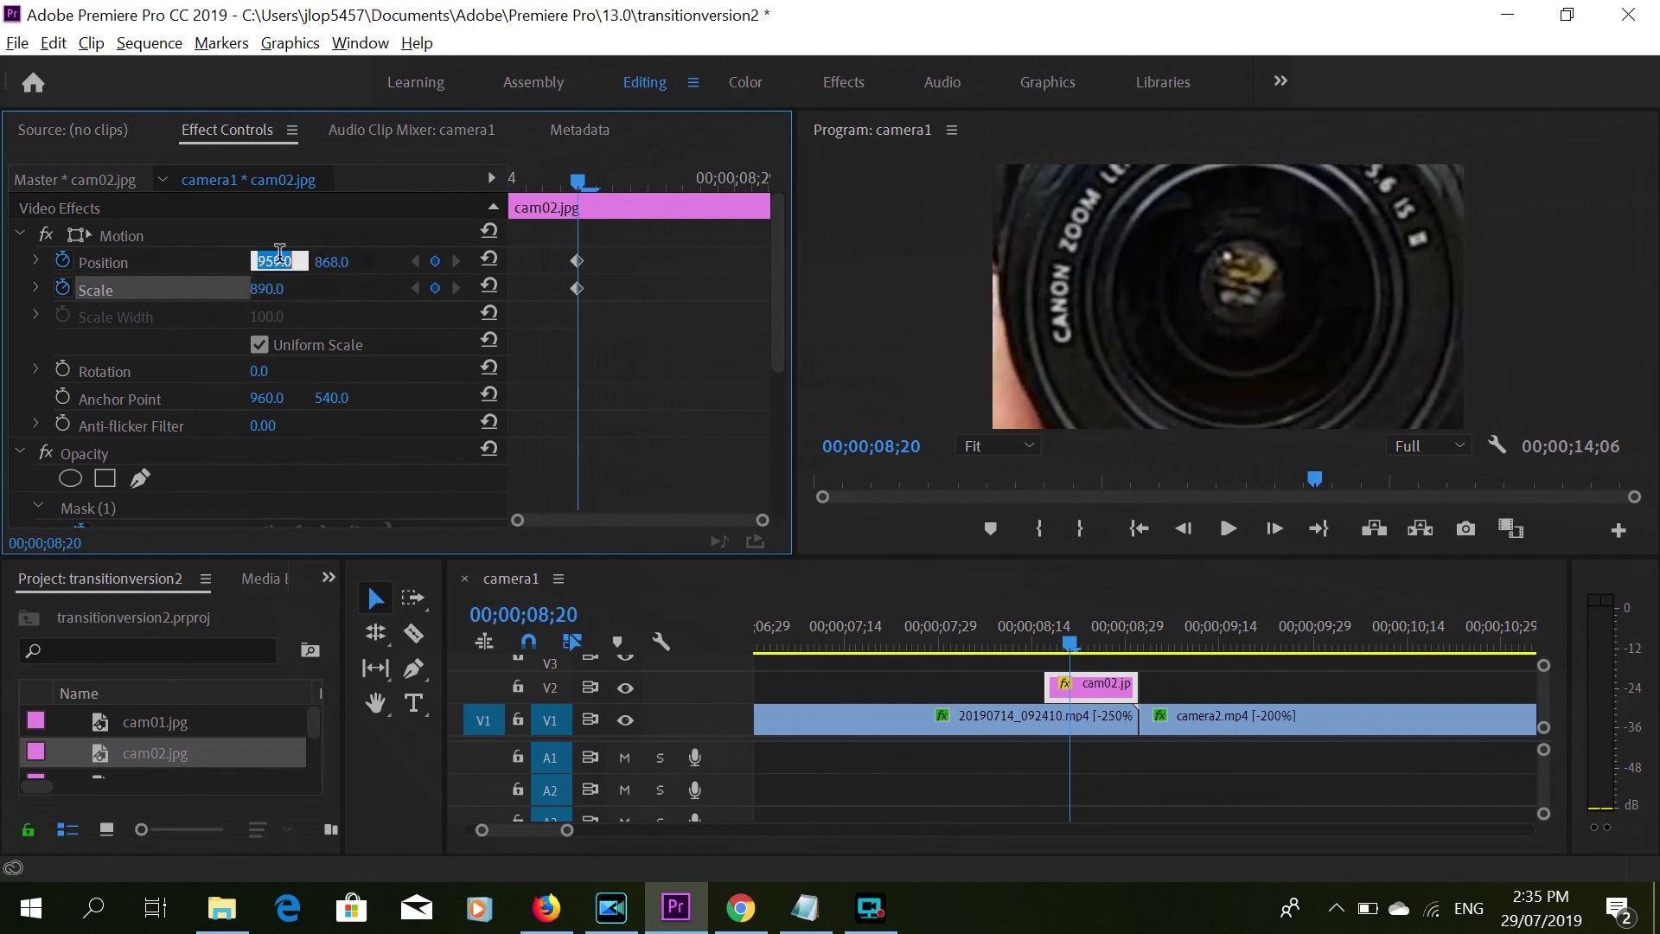
key(Down)
key(Down)
key(Down)
key(Down)
key(Down)
key(Down)
key(Down)
key(Down)
key(Down)
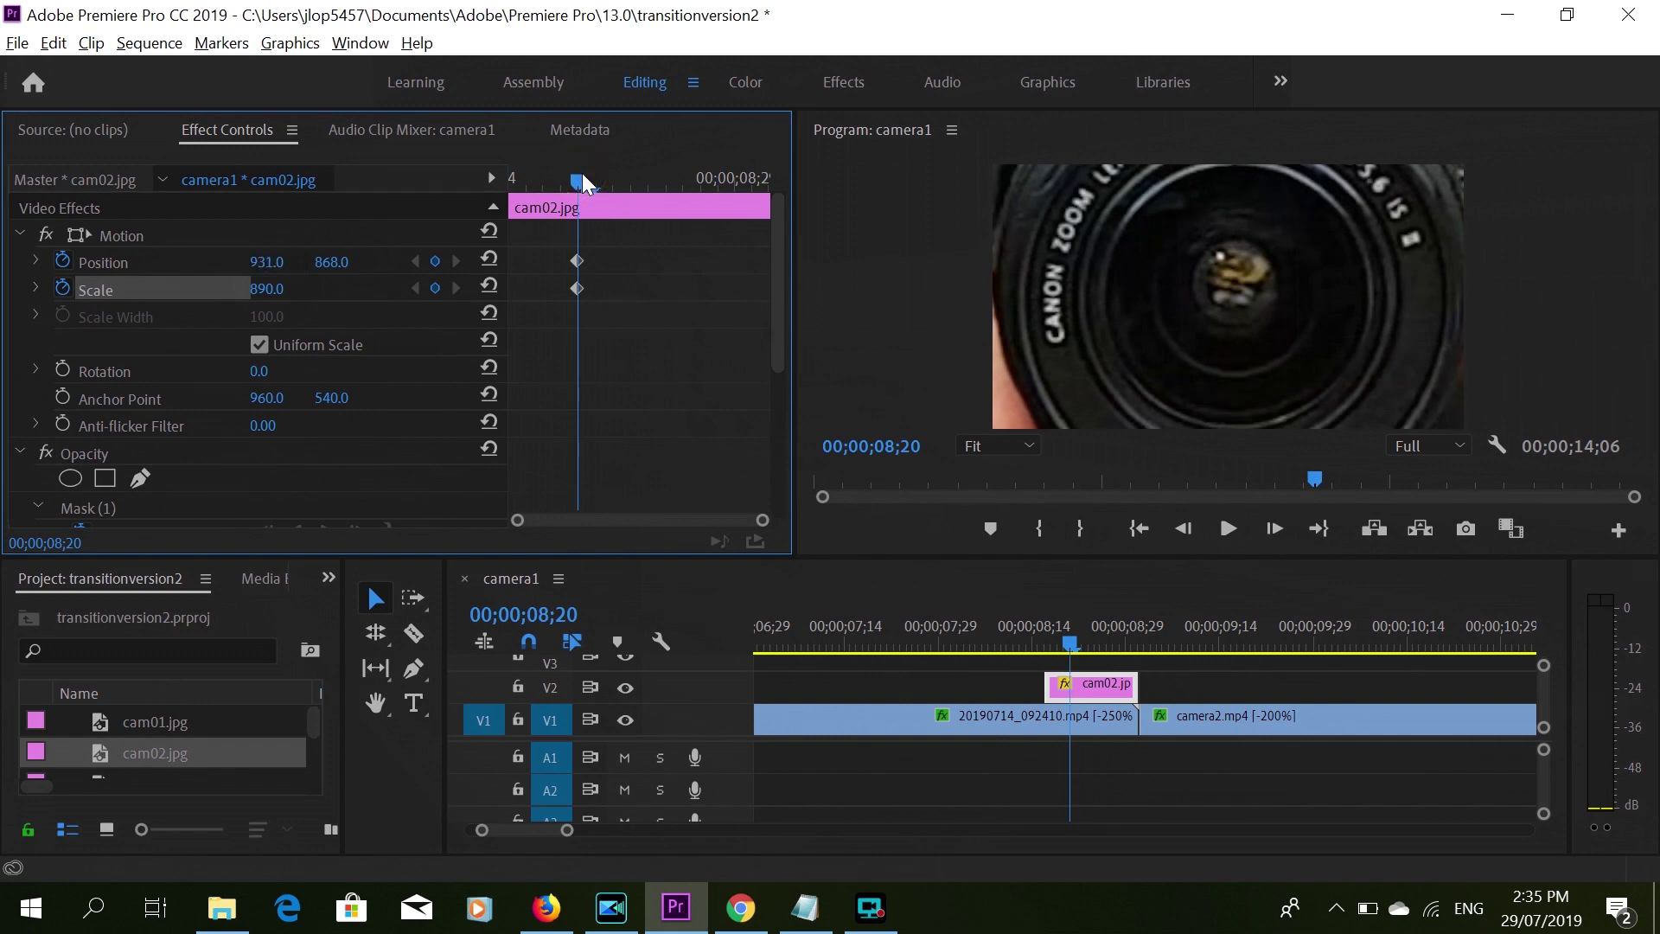
Keyframe cam02.jpg's Position and Scale back to their defaults of 960, 540 and 100 at 00;00;09;01.
drag(583, 178, 775, 184)
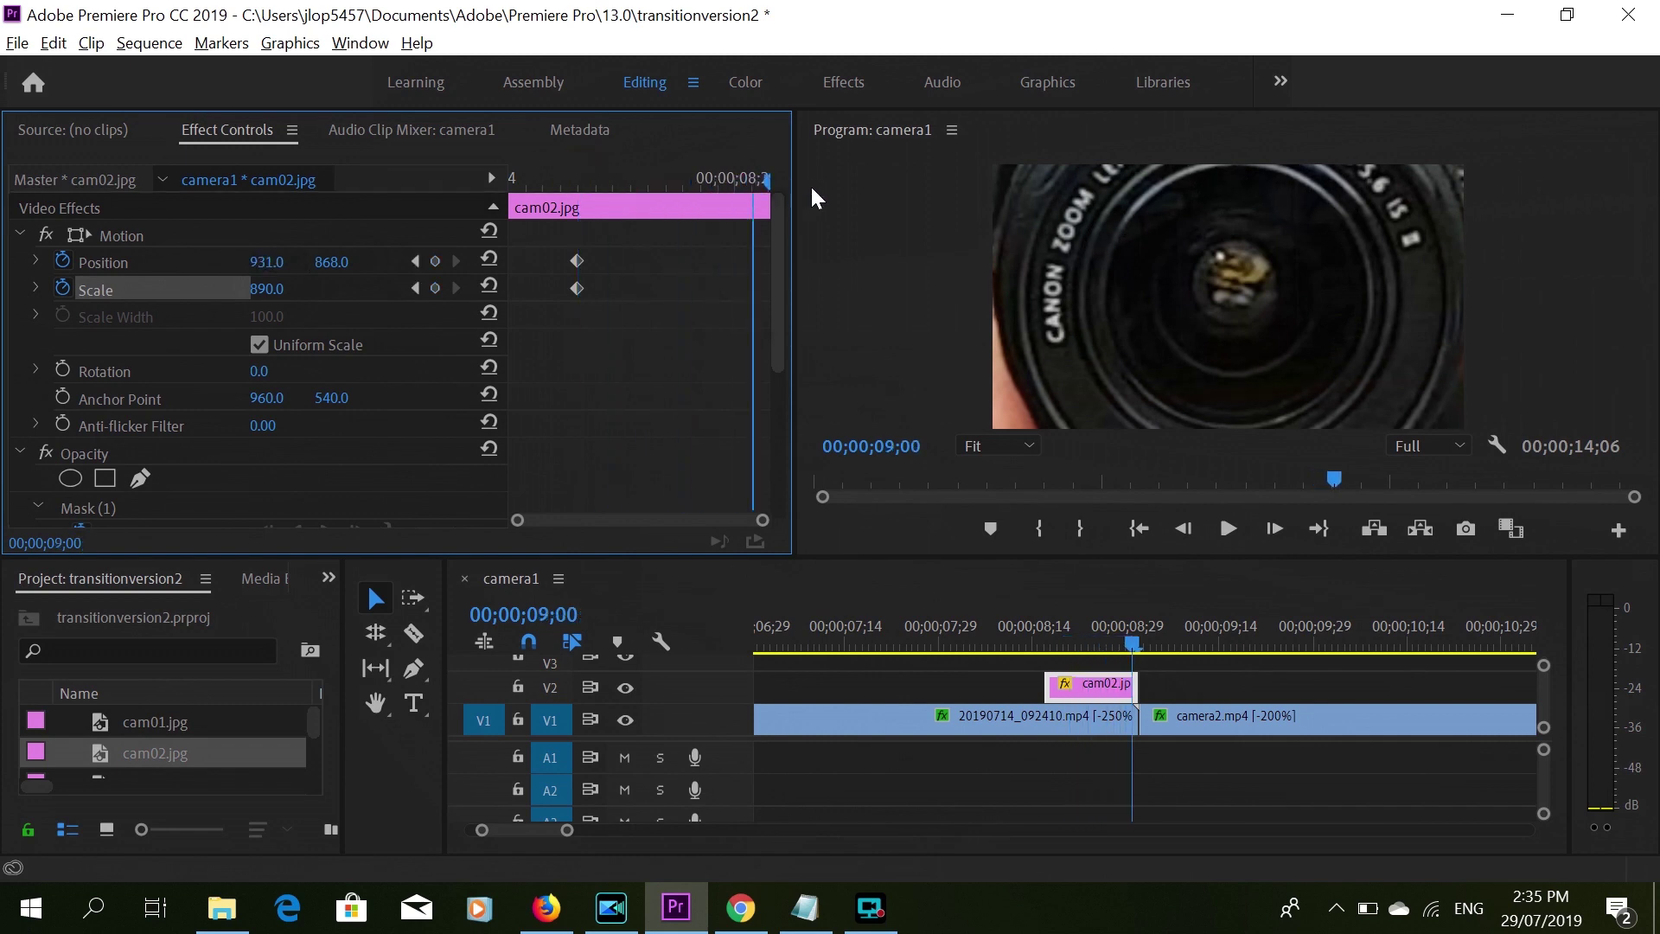
key(Right)
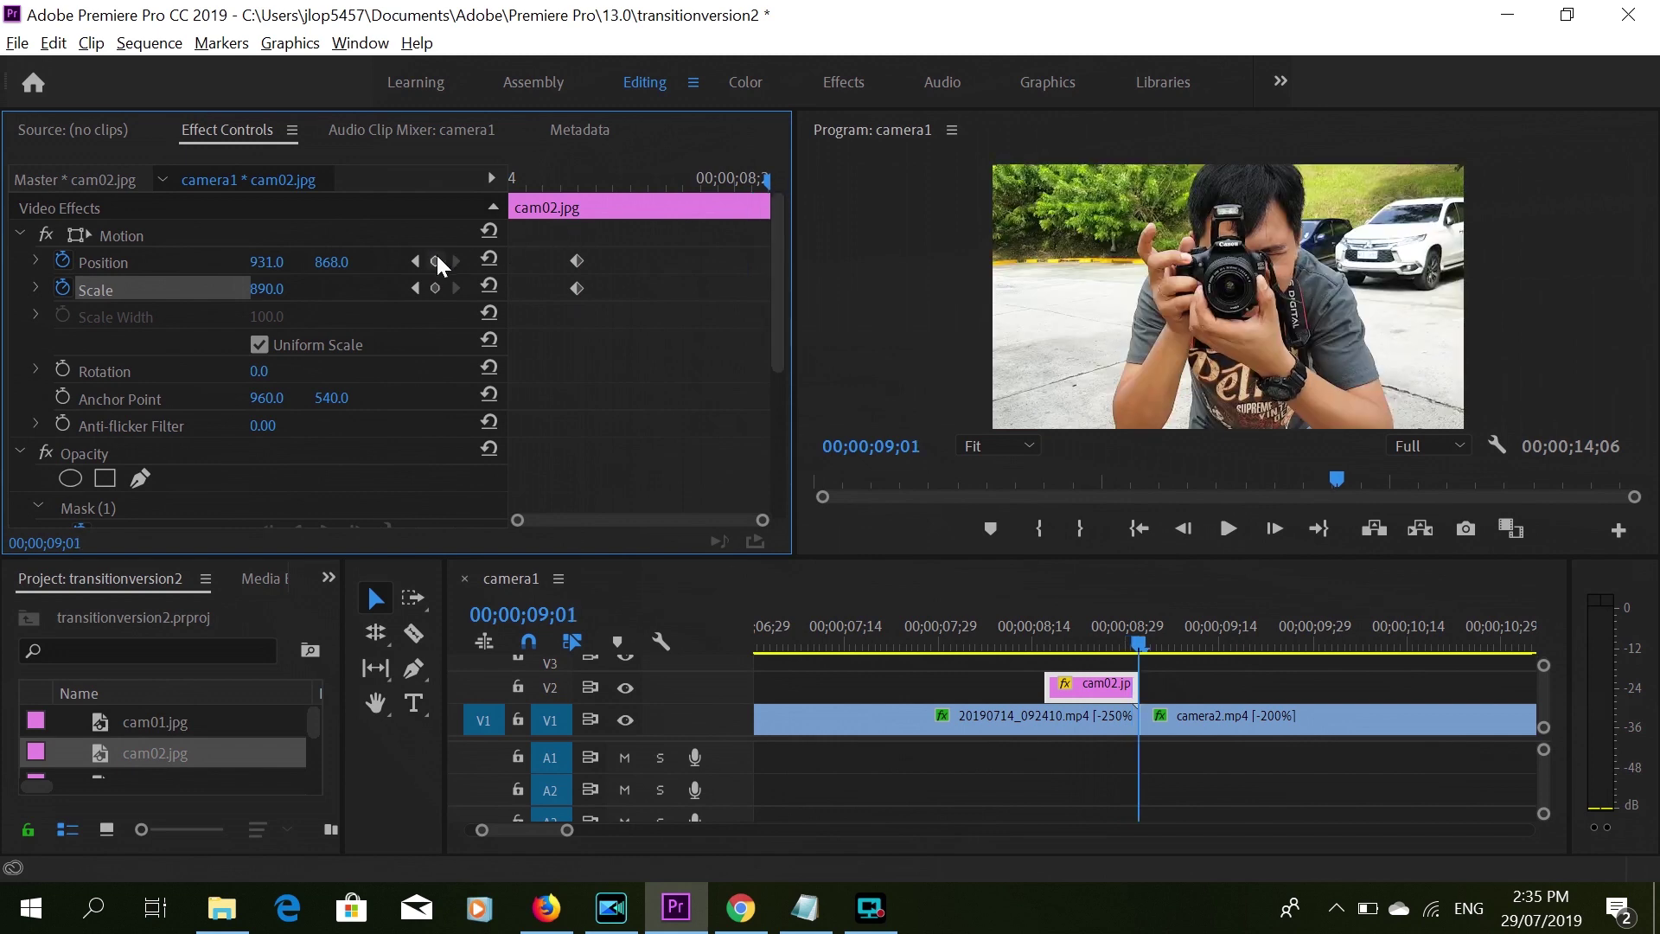
click(490, 257)
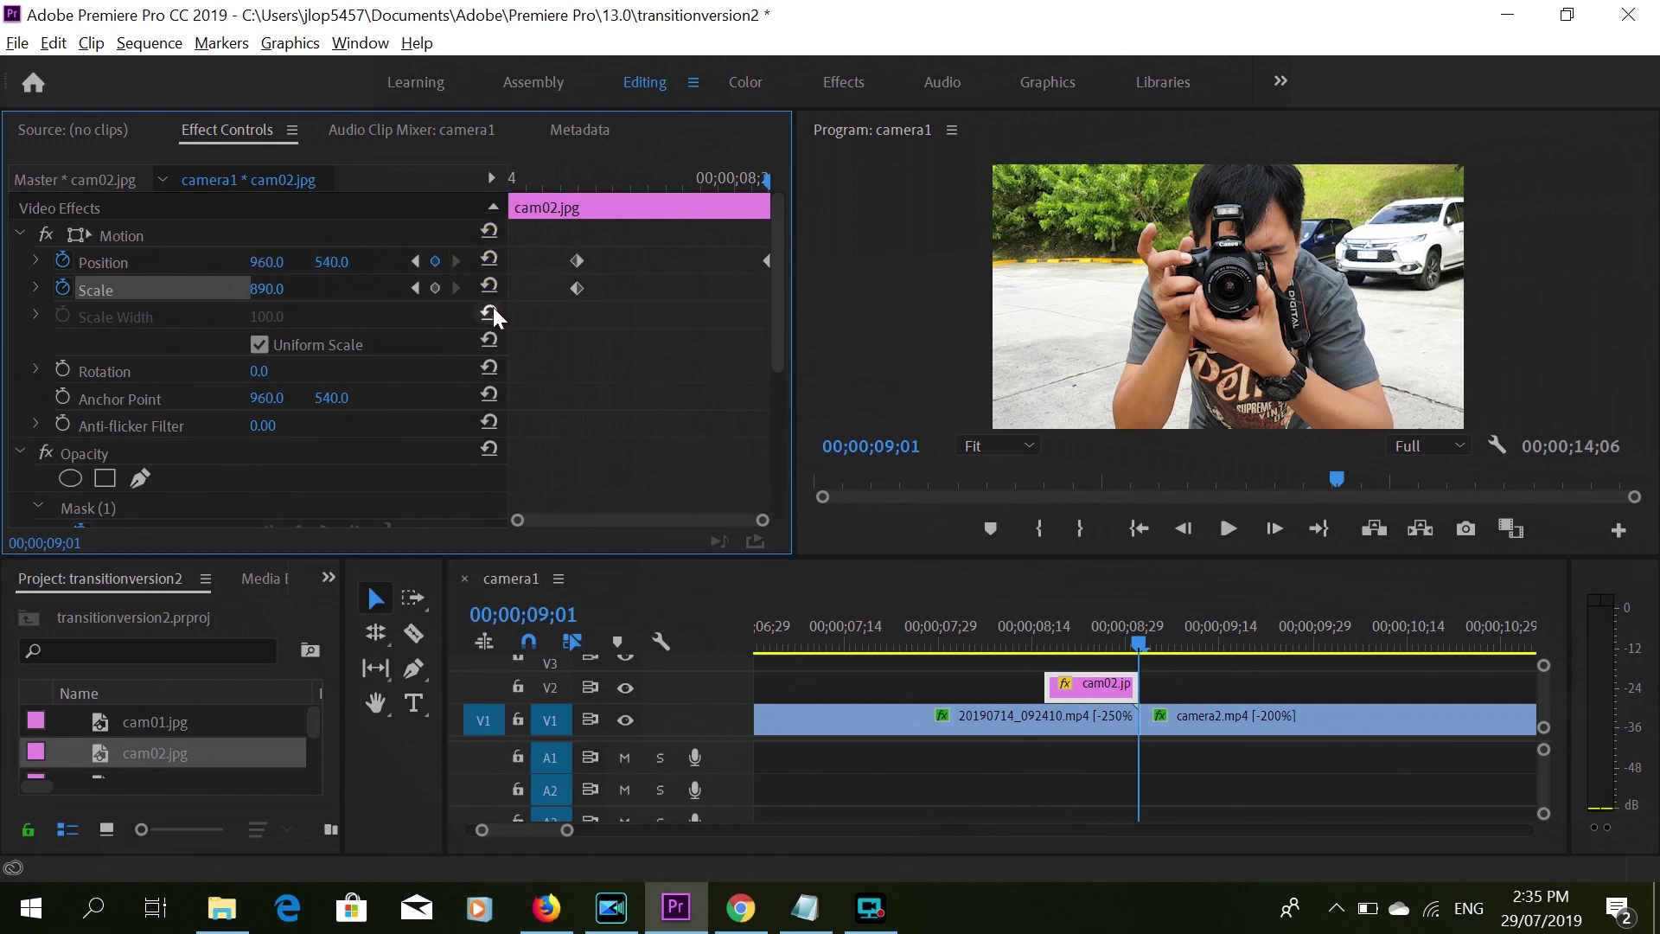
click(490, 290)
mouse_move(766, 178)
mouse_down()
mouse_move(573, 184)
mouse_move(770, 202)
mouse_up()
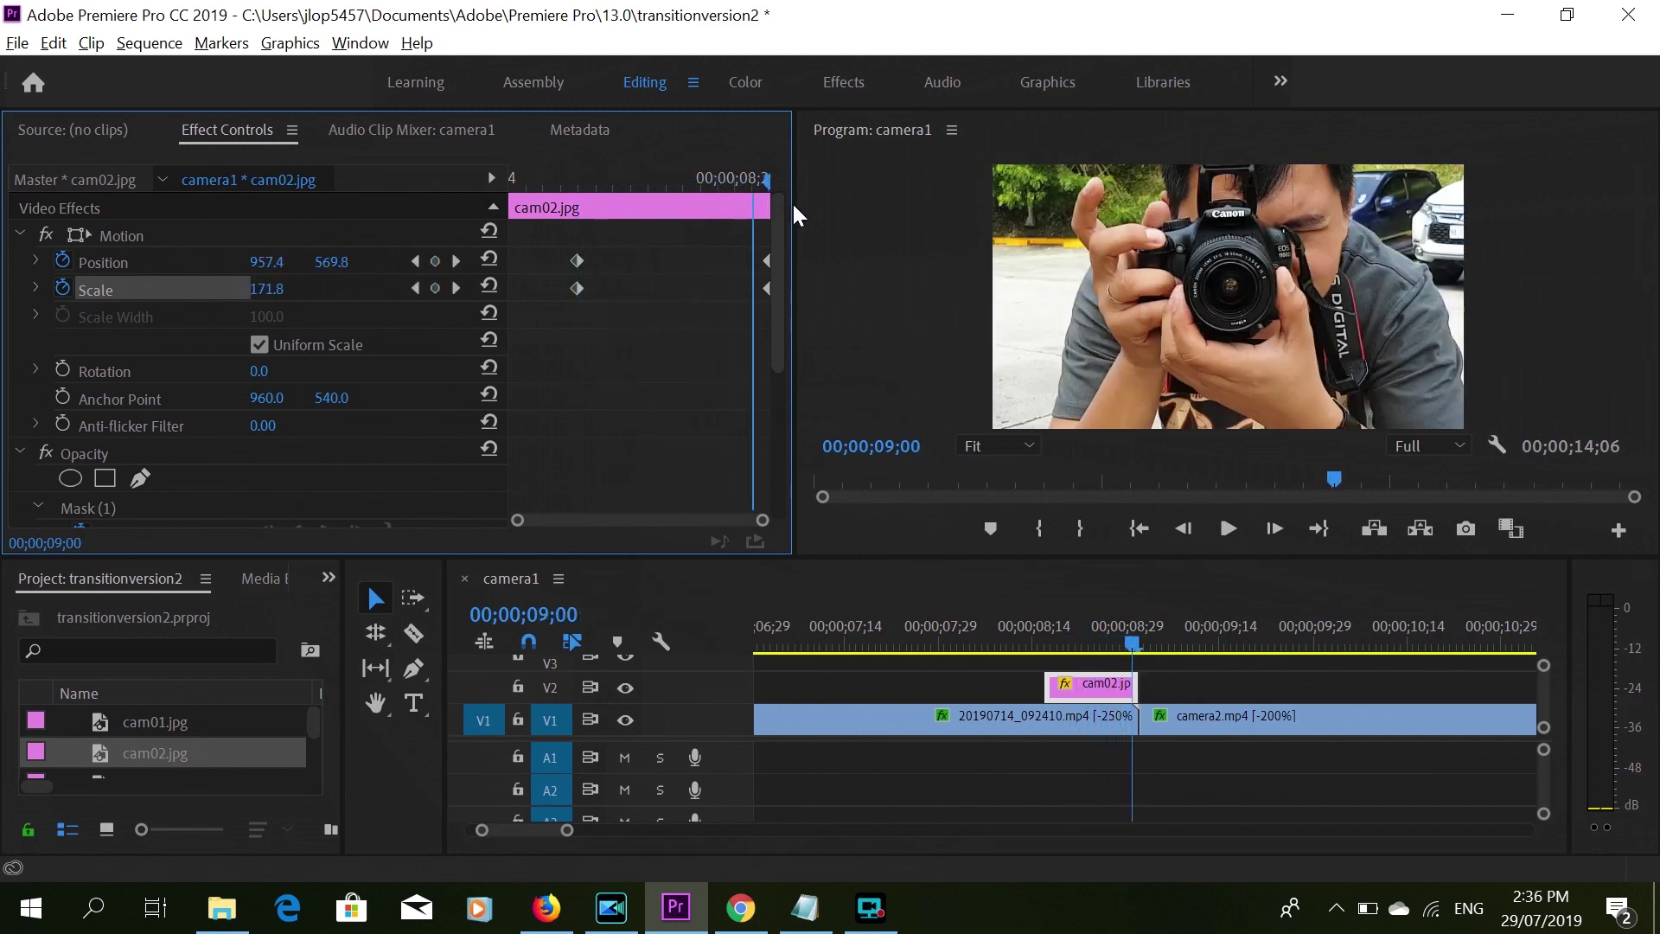
drag(770, 170, 822, 164)
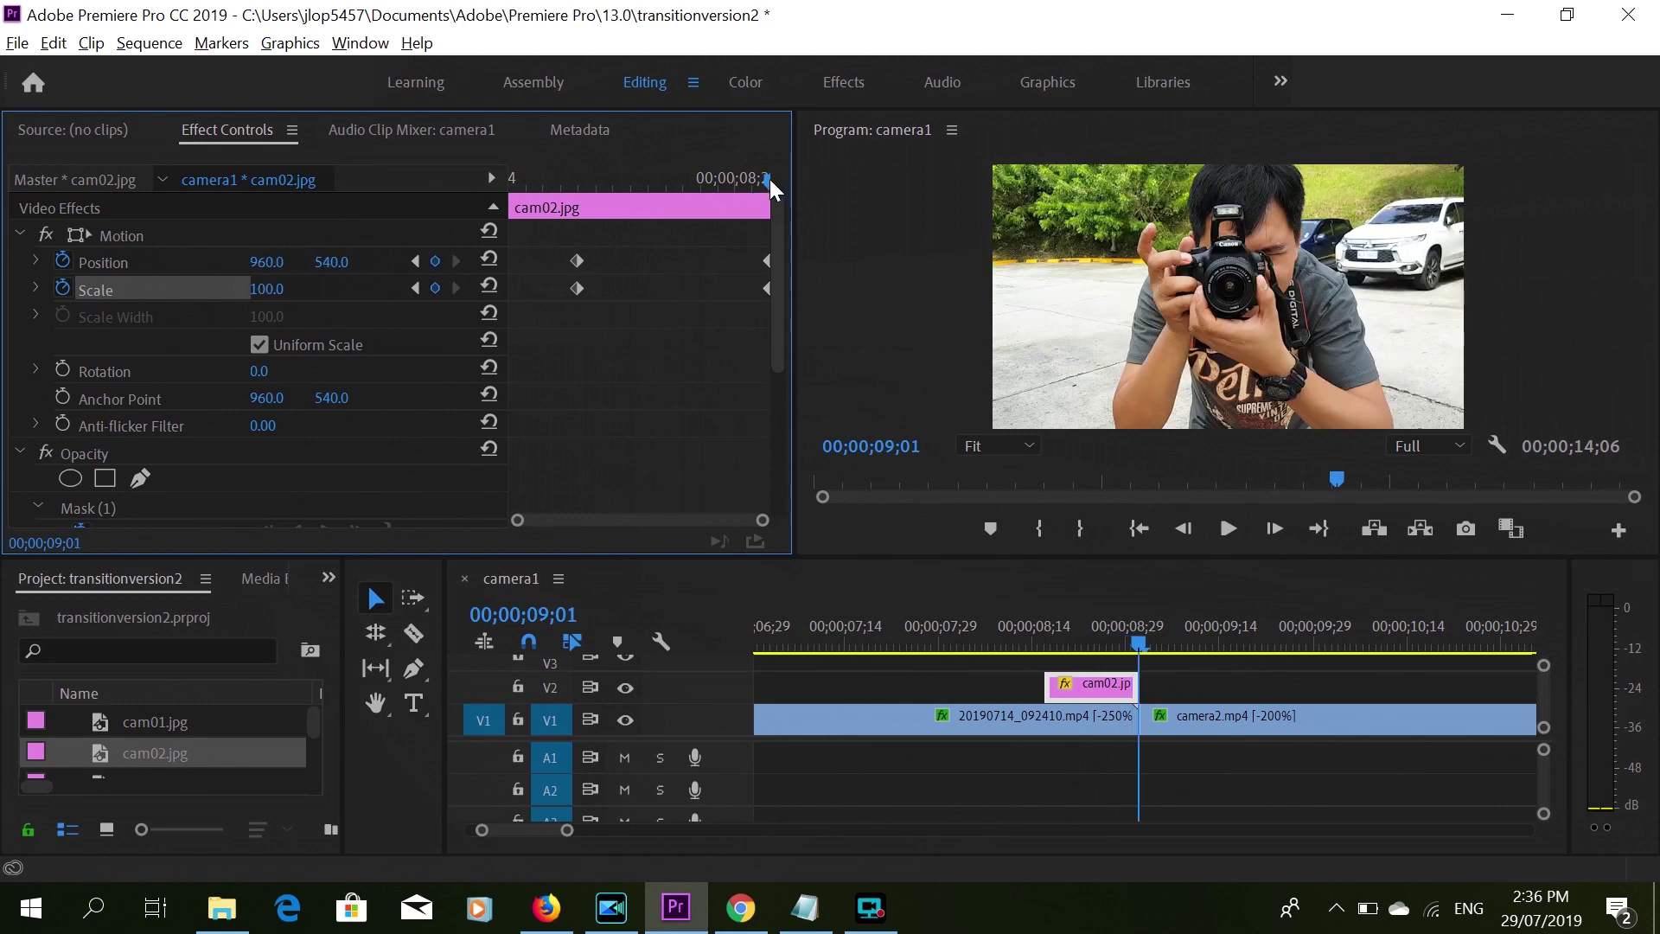
Keyframe cam02.jpg's first frame at 00;00;08;16 with a Position of 806, 1241 and a Scale of 1800.
drag(770, 179, 480, 208)
key(Left)
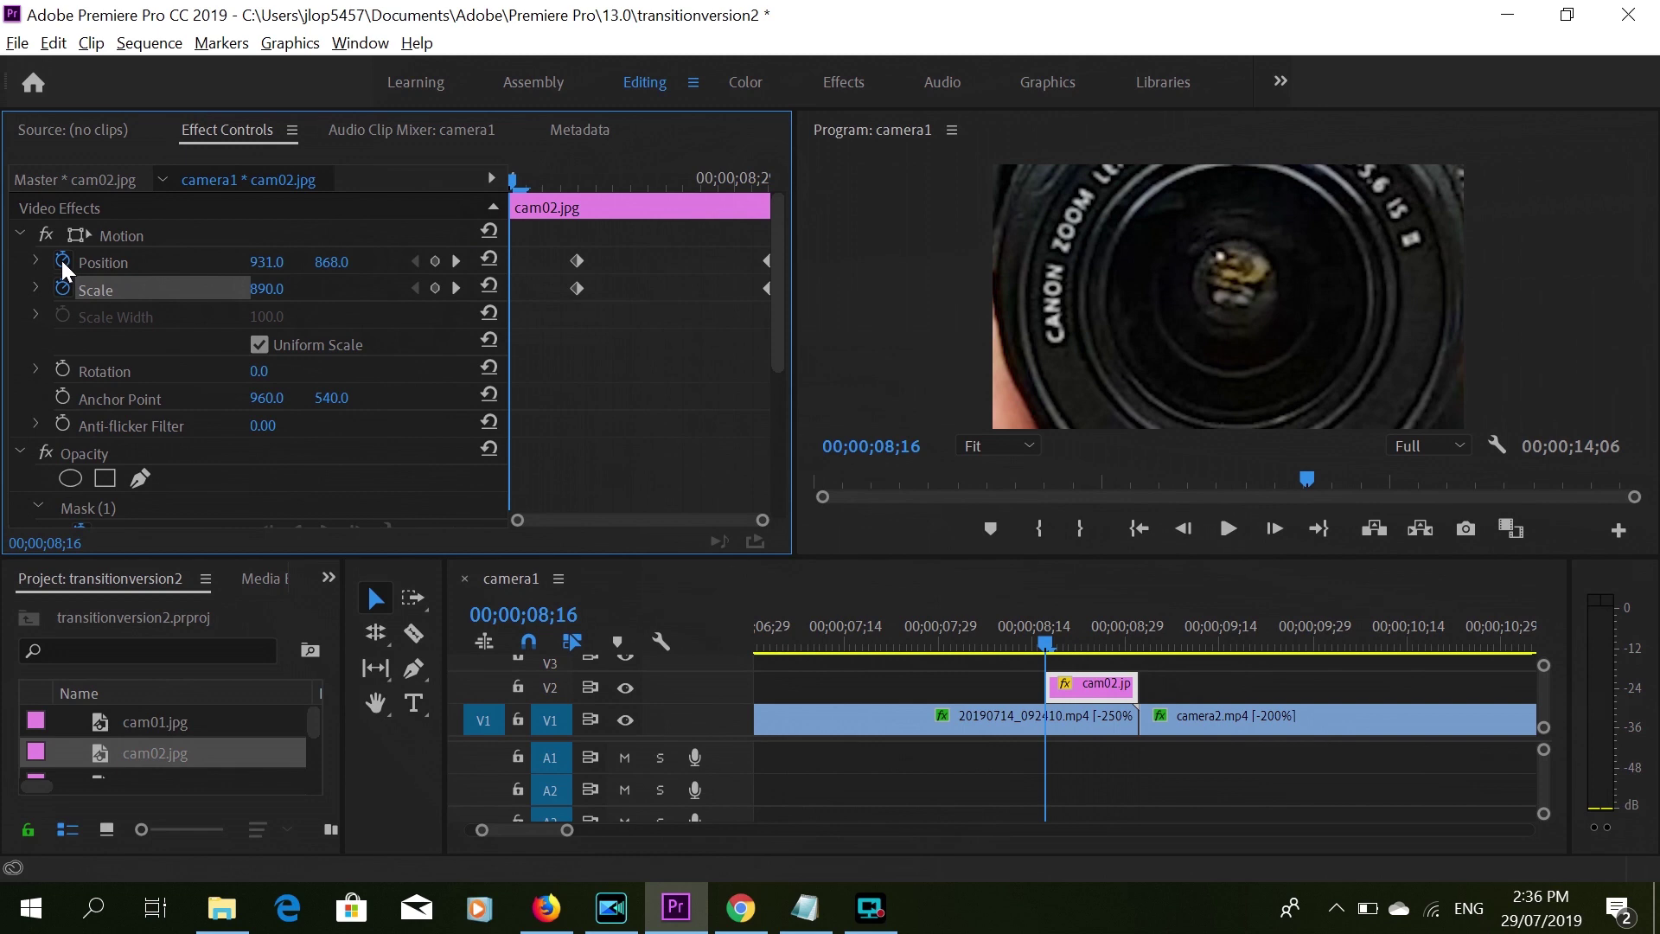
click(271, 261)
click(342, 260)
text(12)
text(07.0)
key(Return)
click(272, 292)
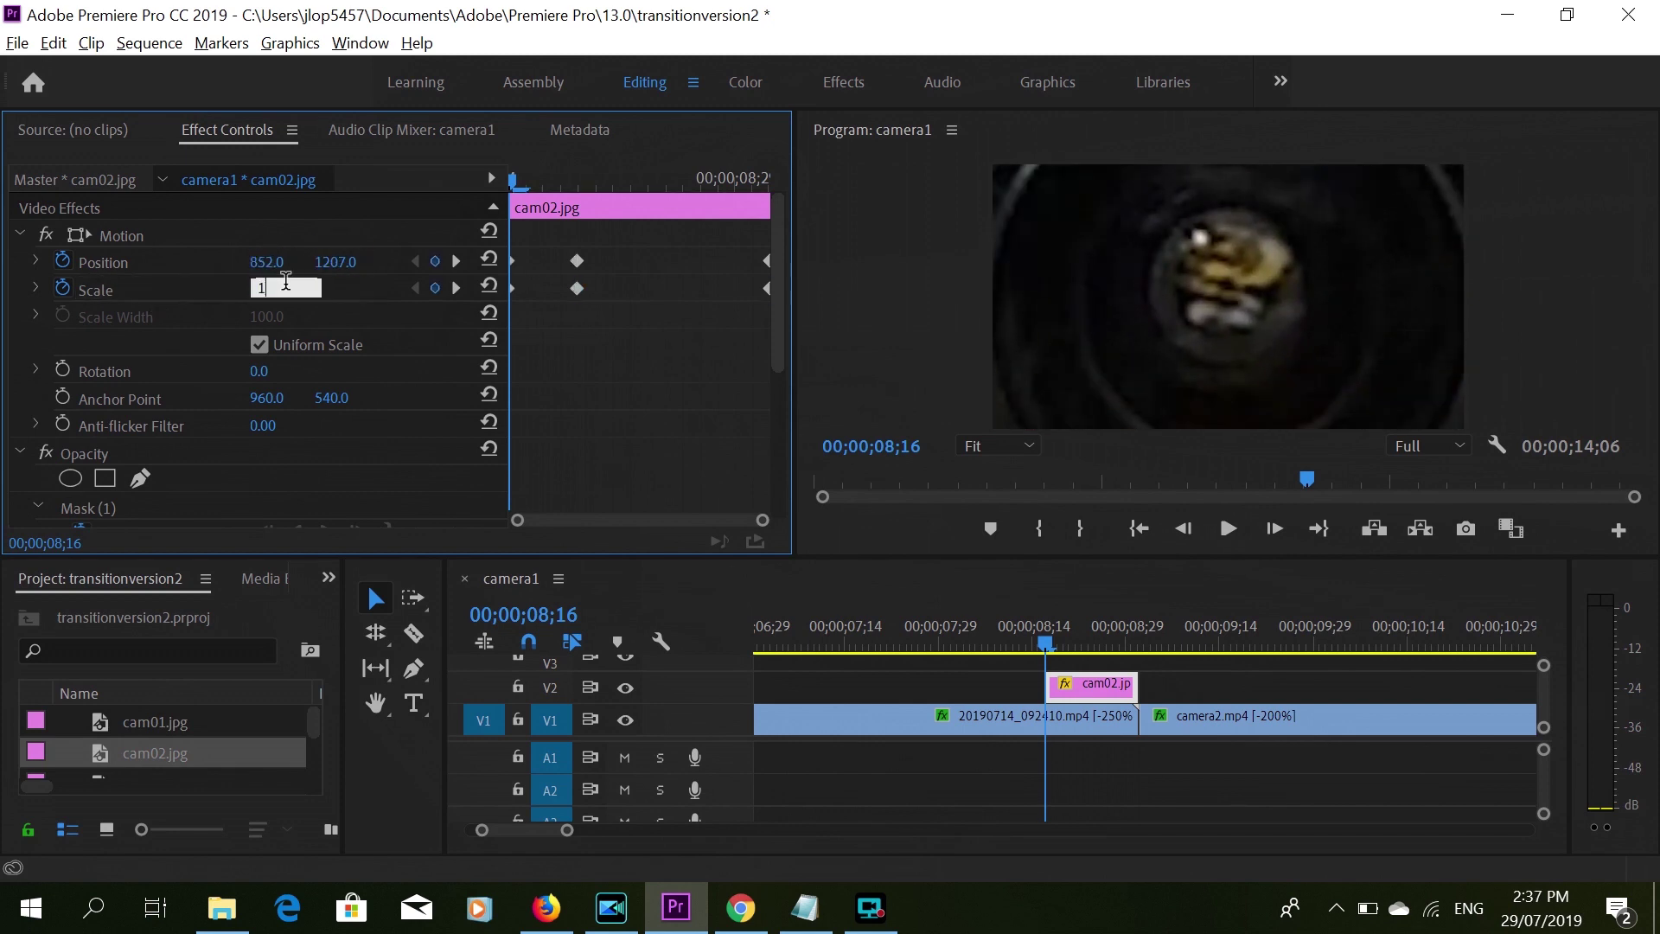
click(521, 178)
drag(549, 178, 495, 199)
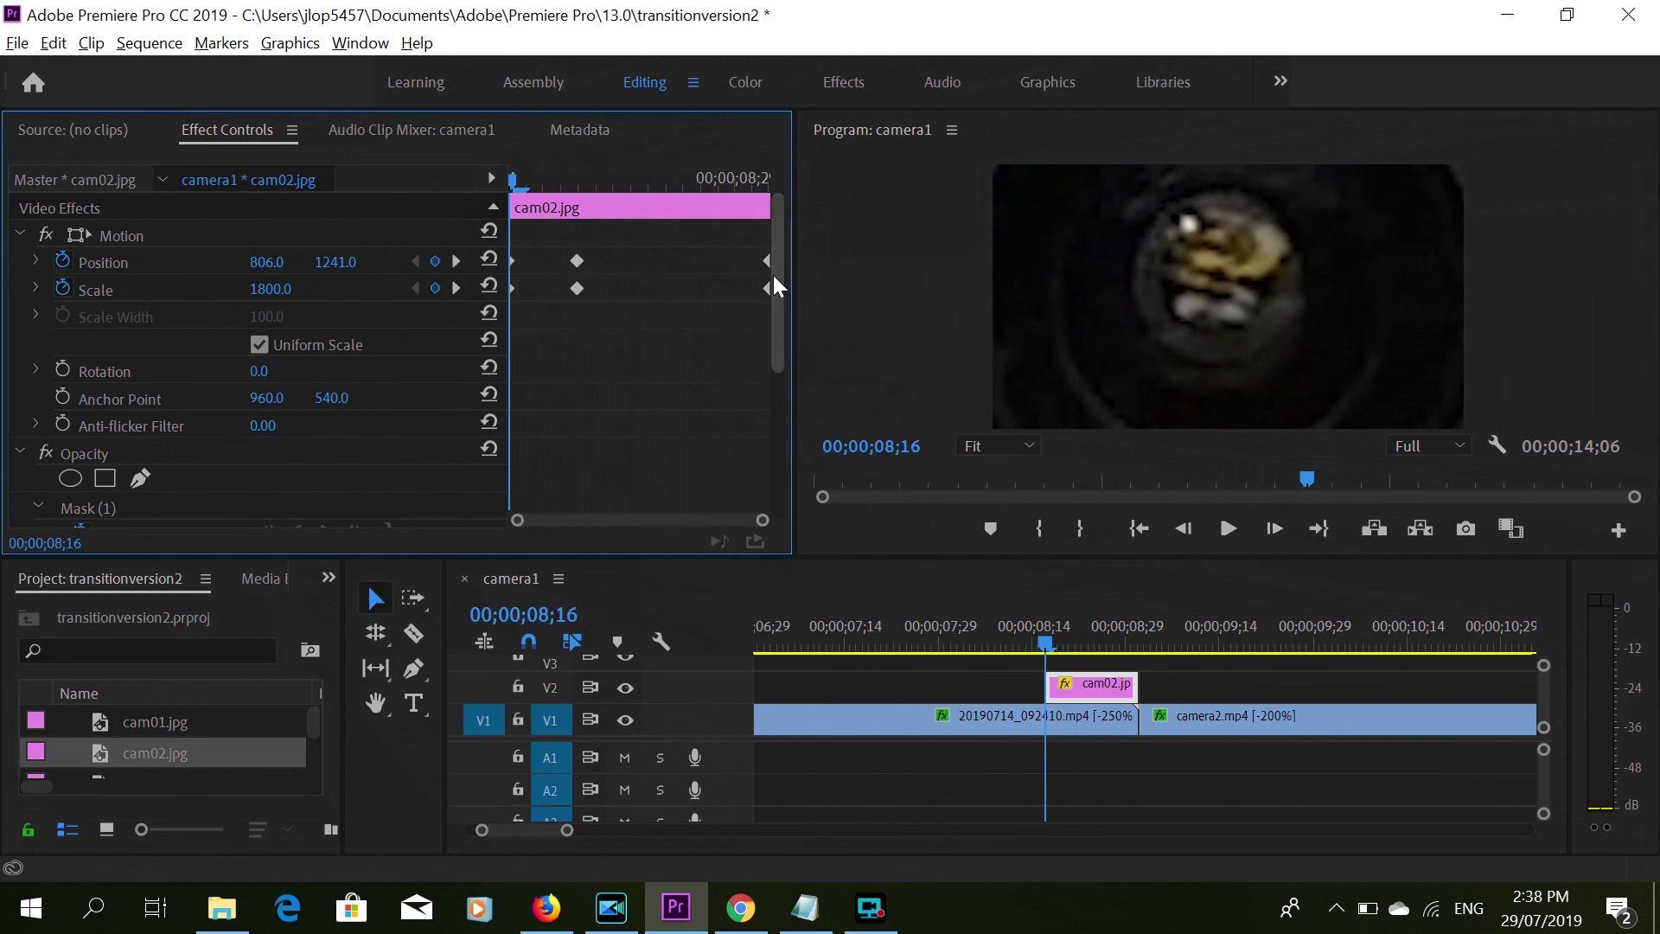
Start a free-draw bezier opacity mask on cam02.jpg at 00;00;08;20 with Mask Path keyframing and a feather of 4.
drag(511, 178, 582, 181)
drag(776, 256, 770, 396)
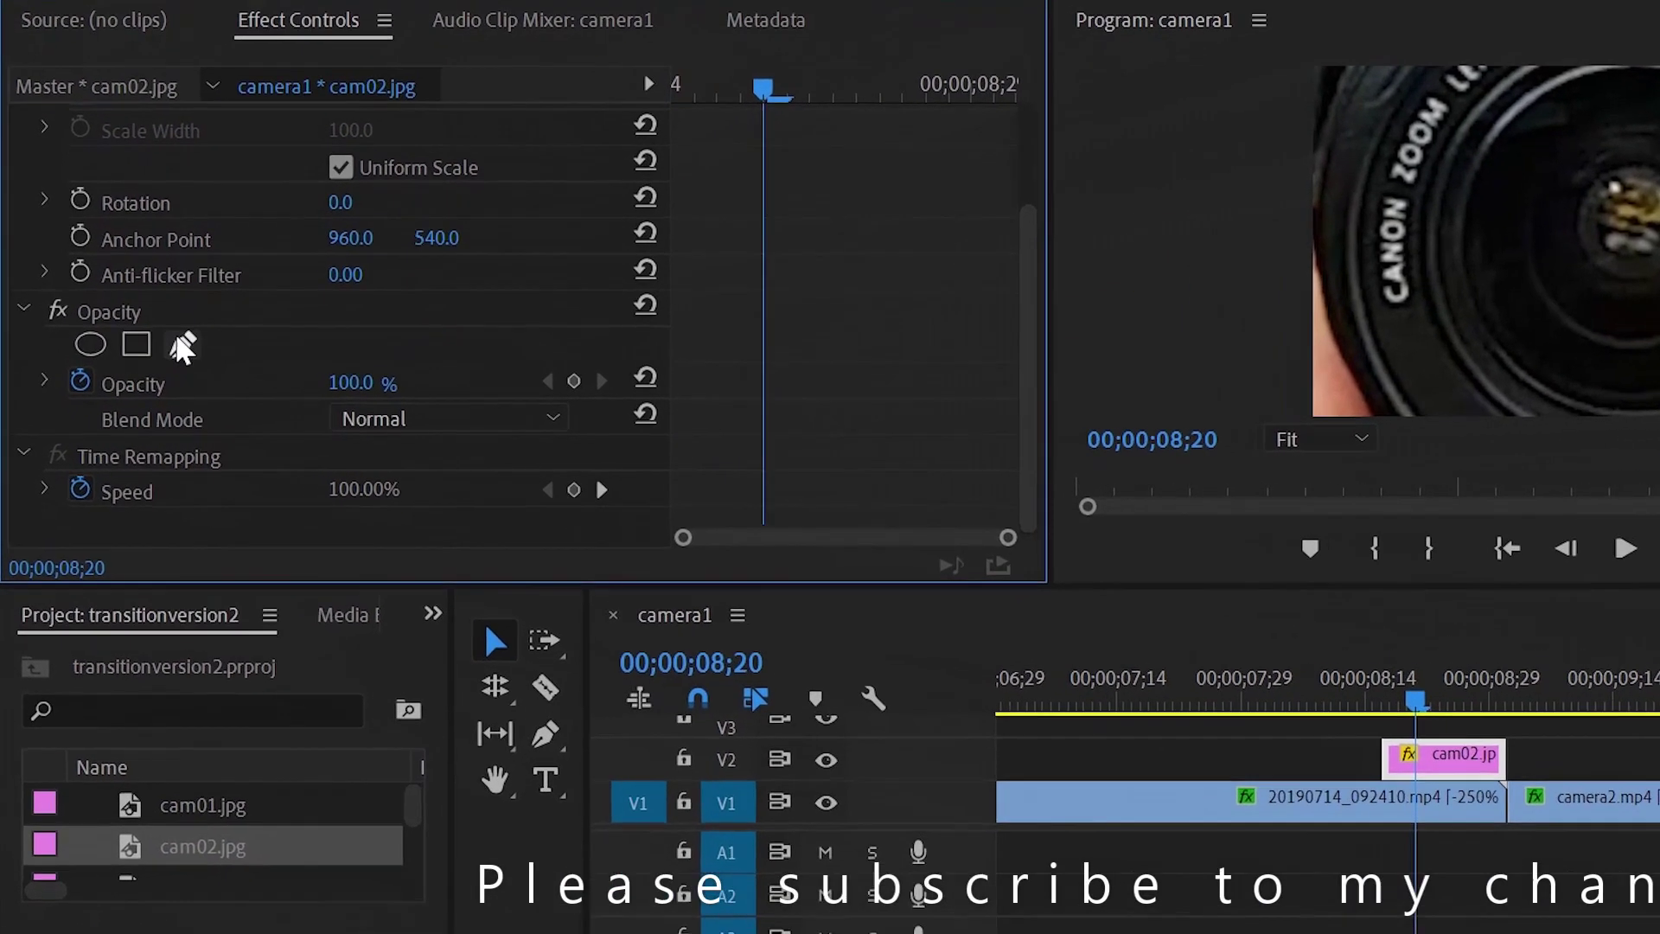
click(182, 345)
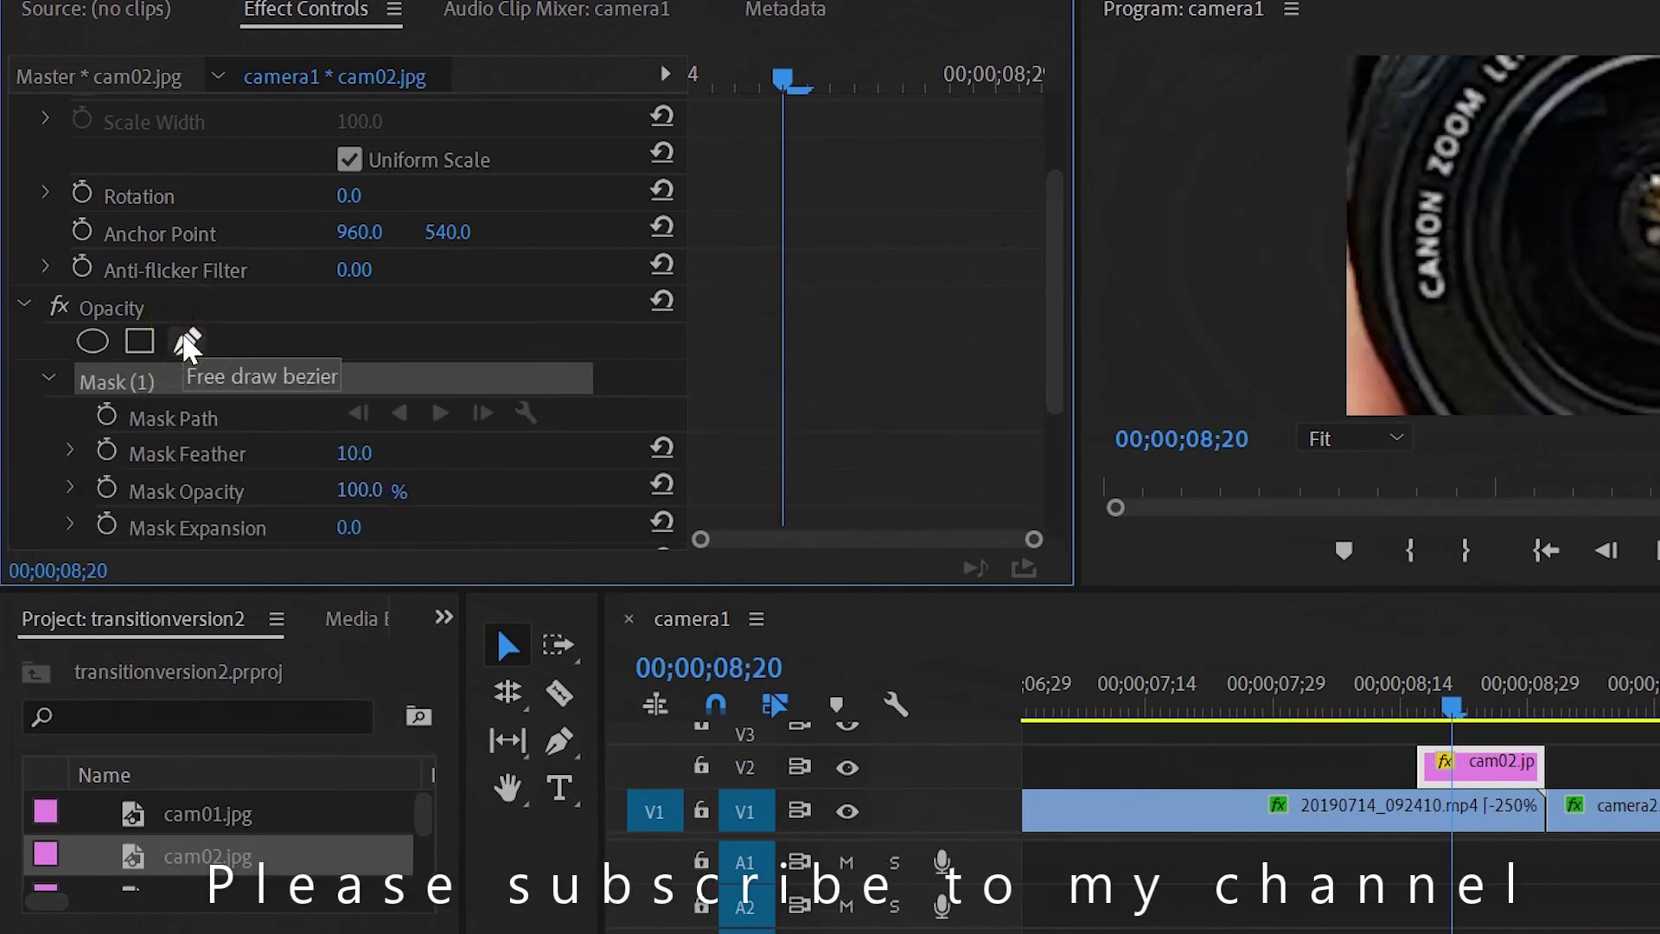
click(108, 417)
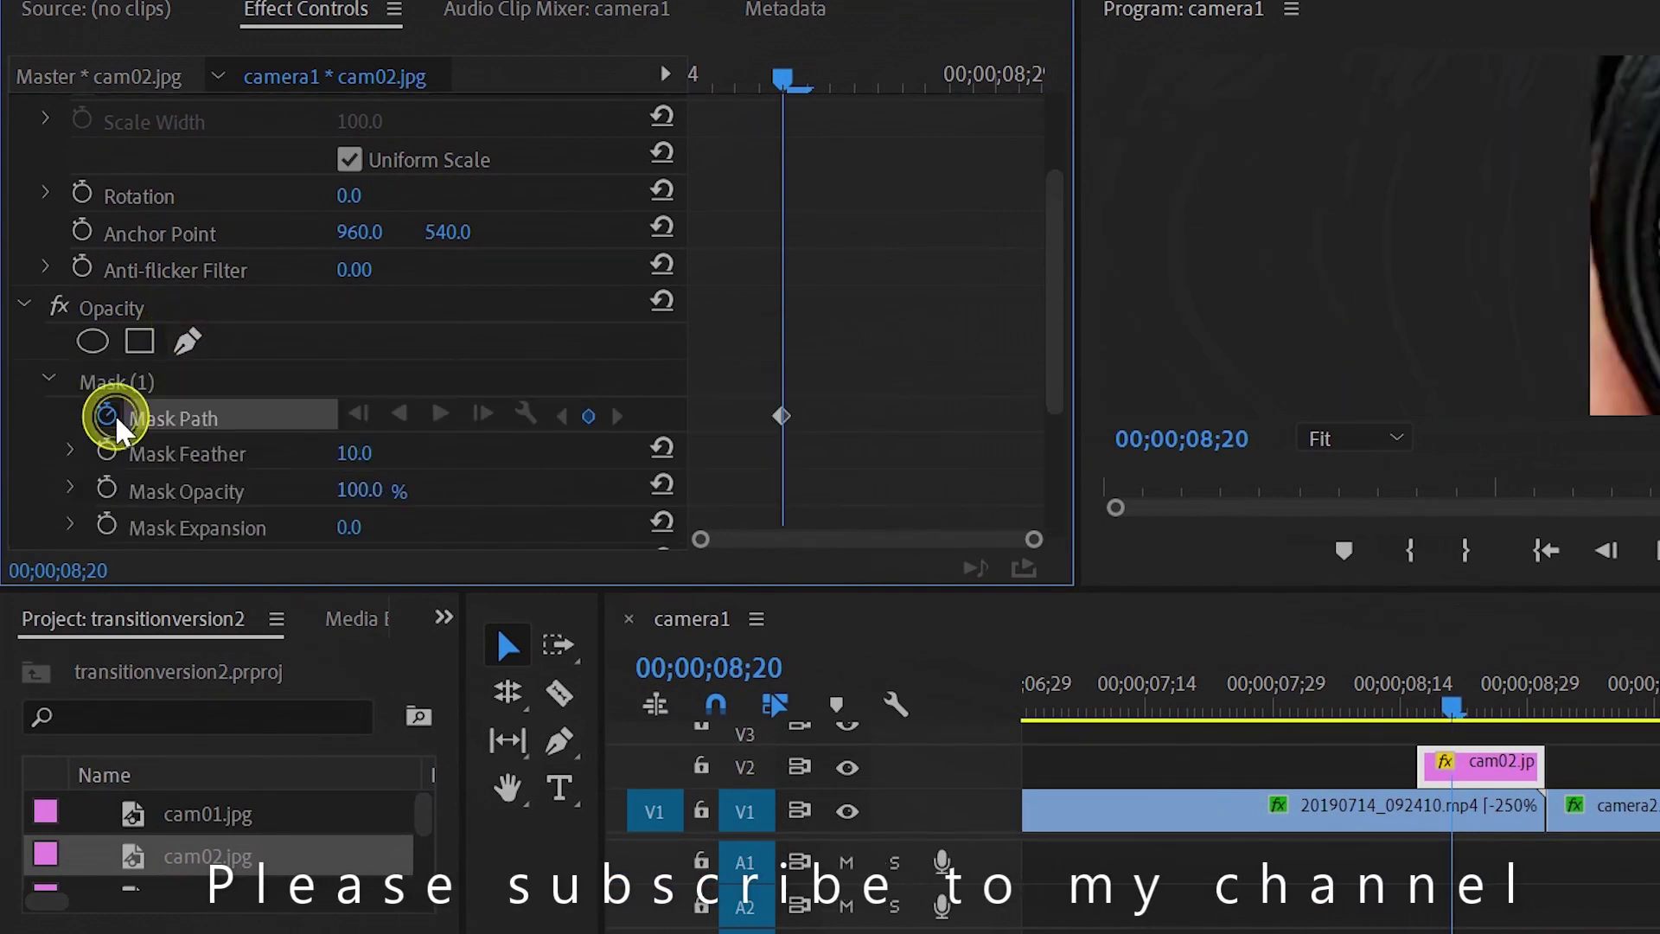
click(359, 452)
text(4)
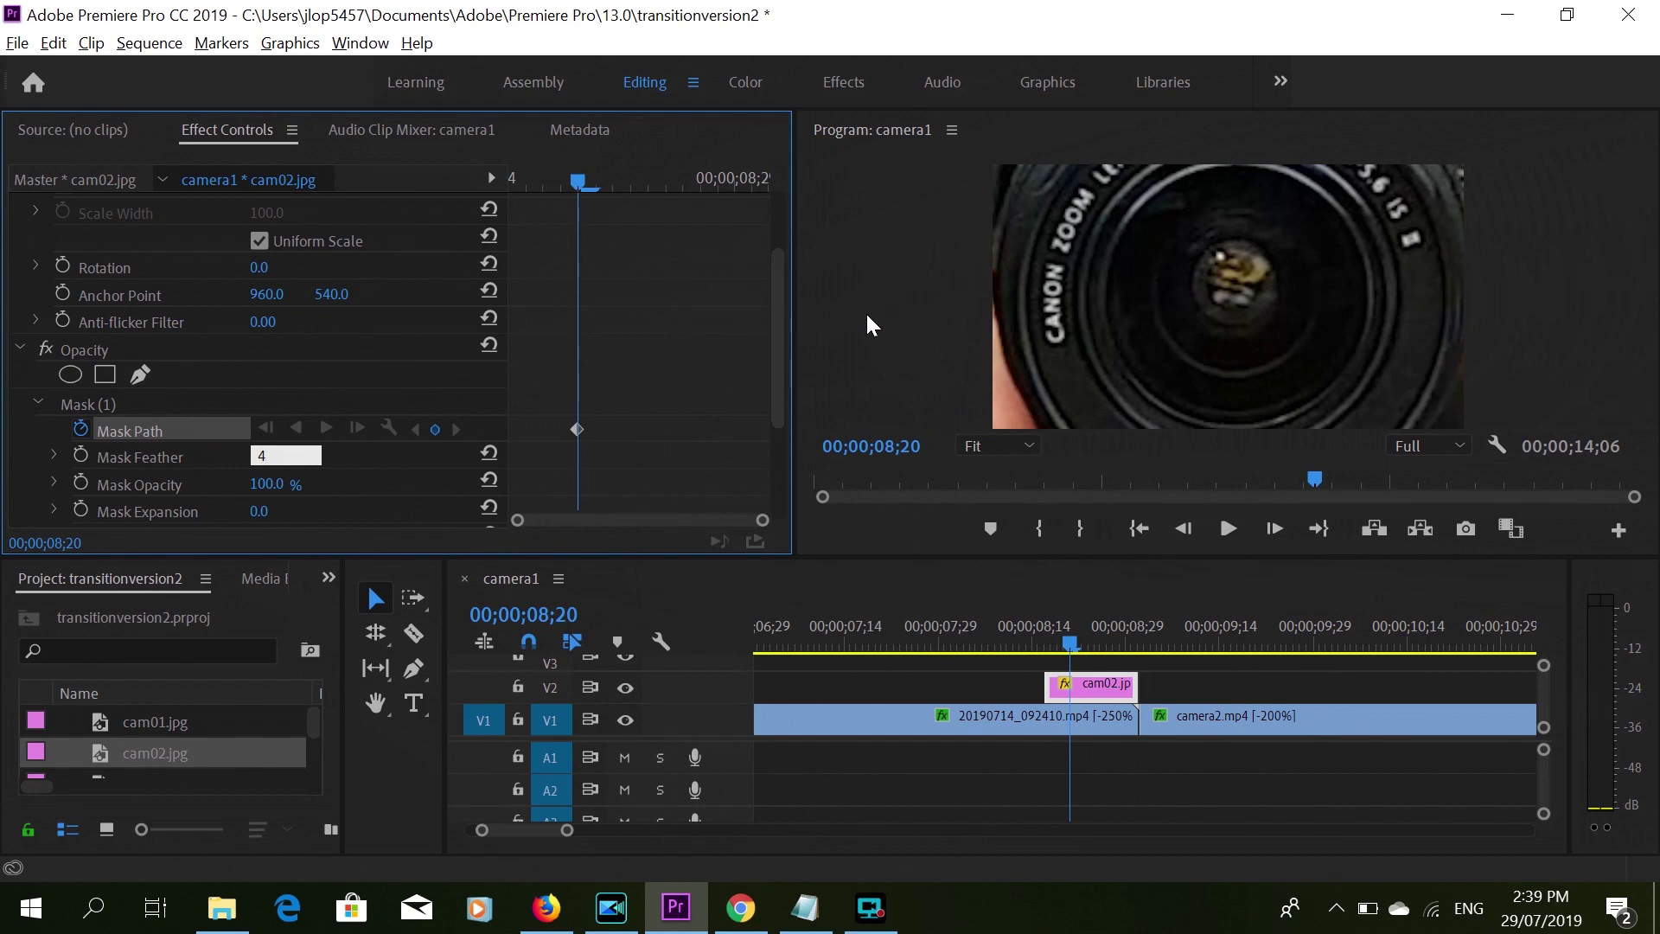
key(Return)
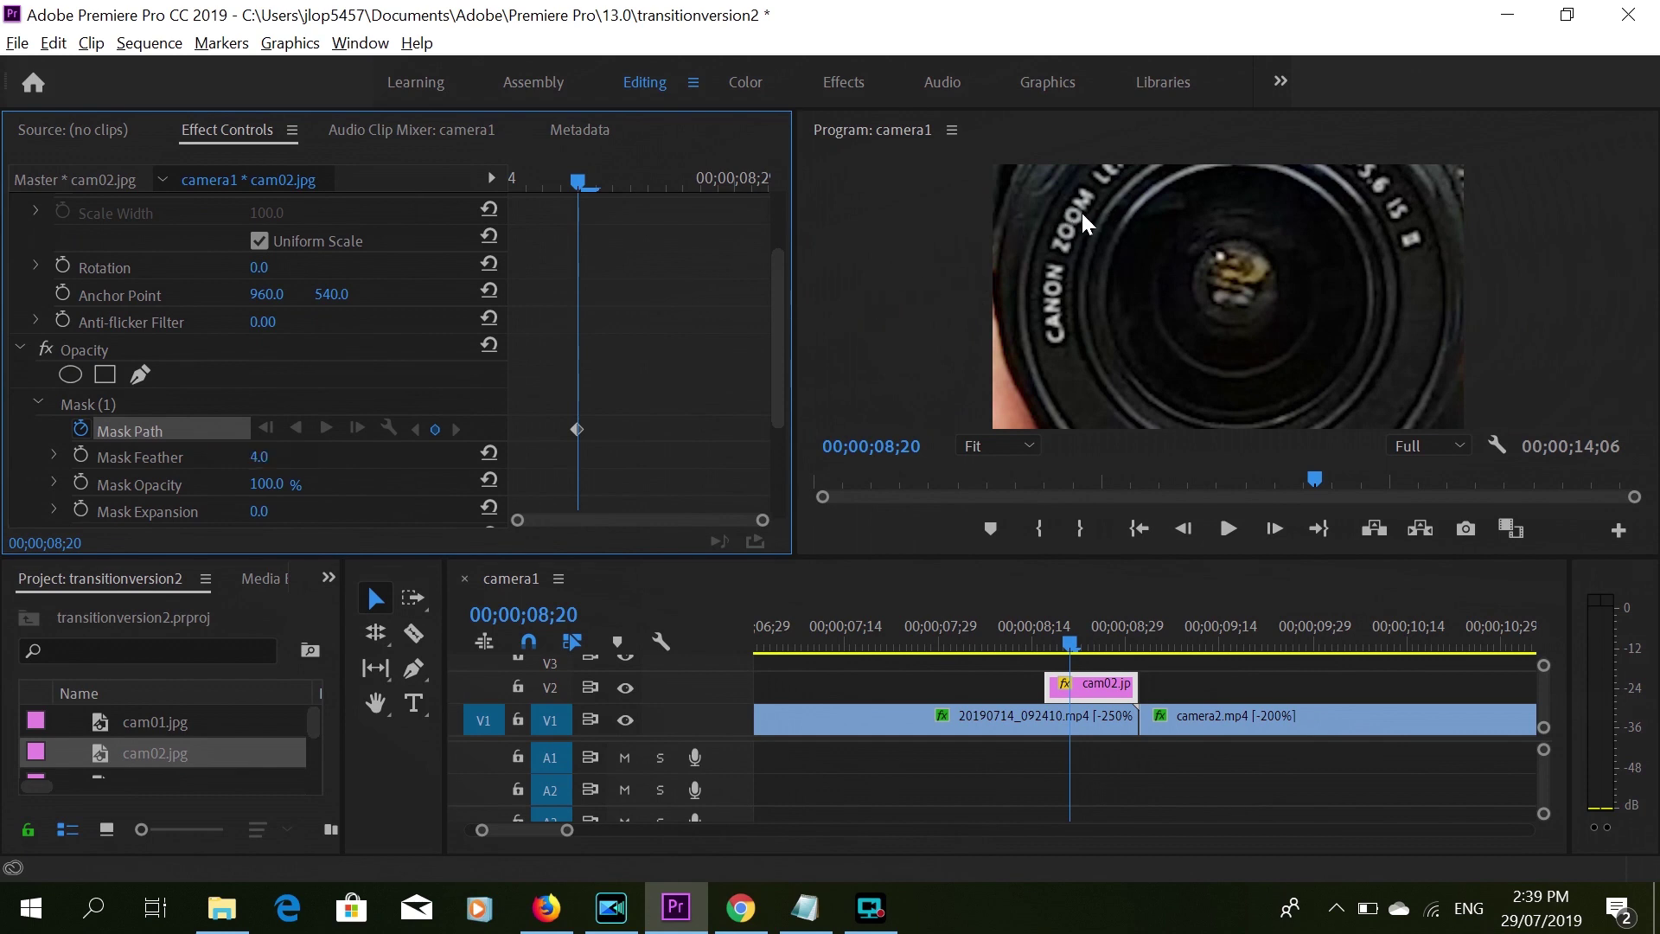
Draw a closed mask path around the inner lens ring of cam02.jpg at 00;00;08;20.
click(102, 407)
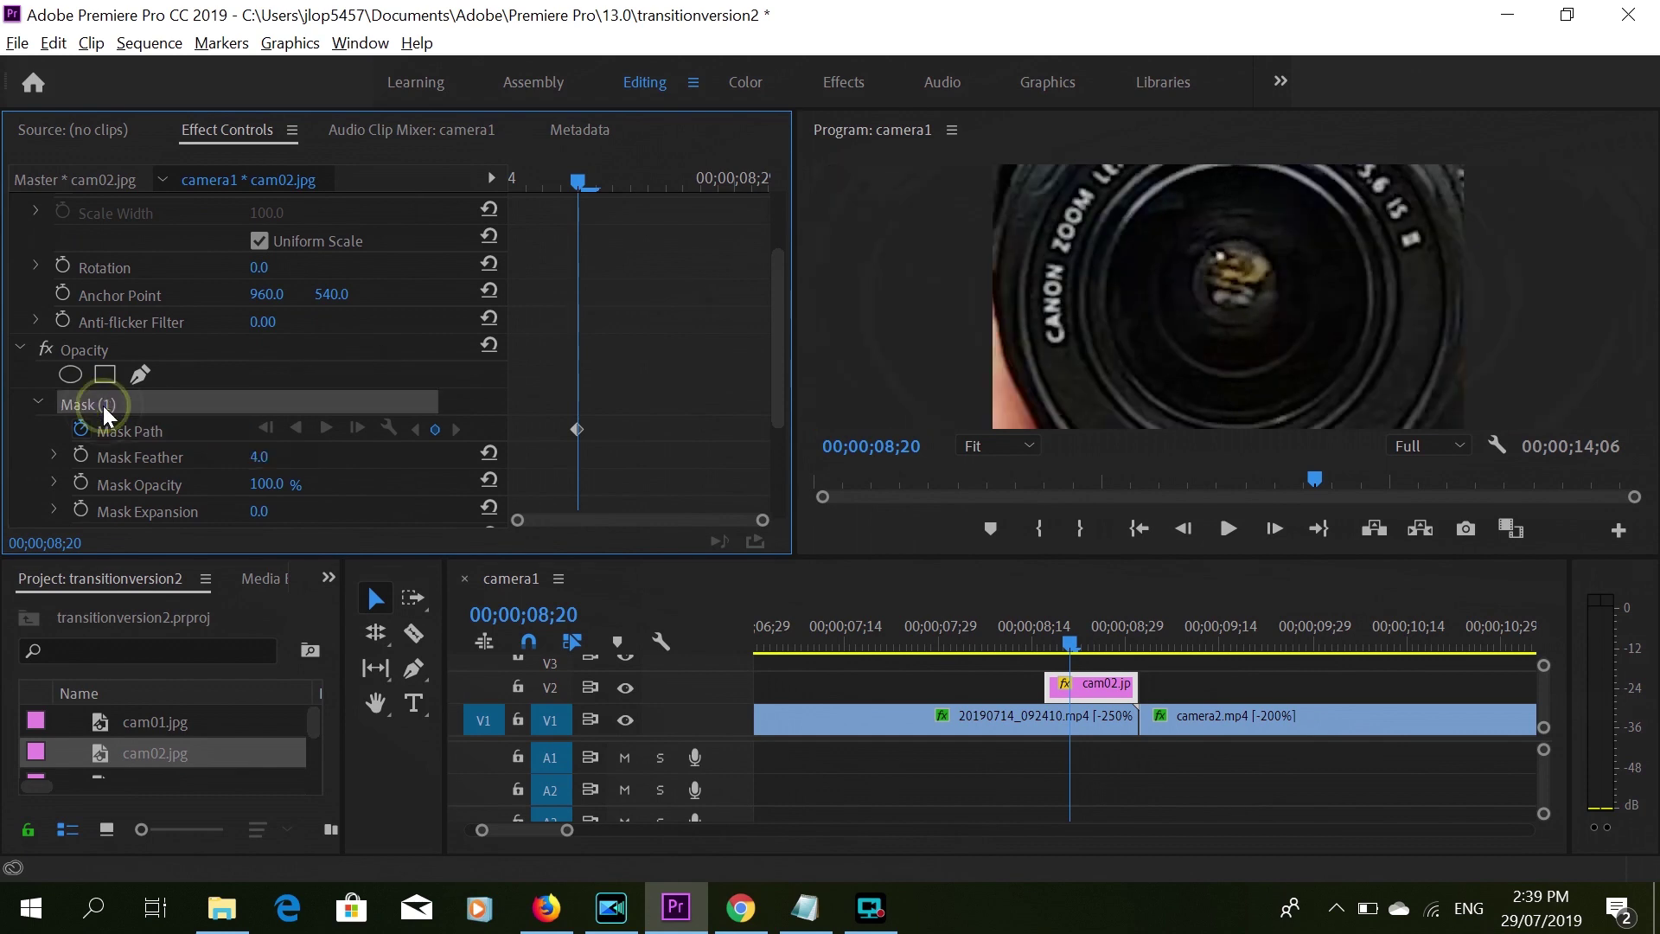
click(1008, 445)
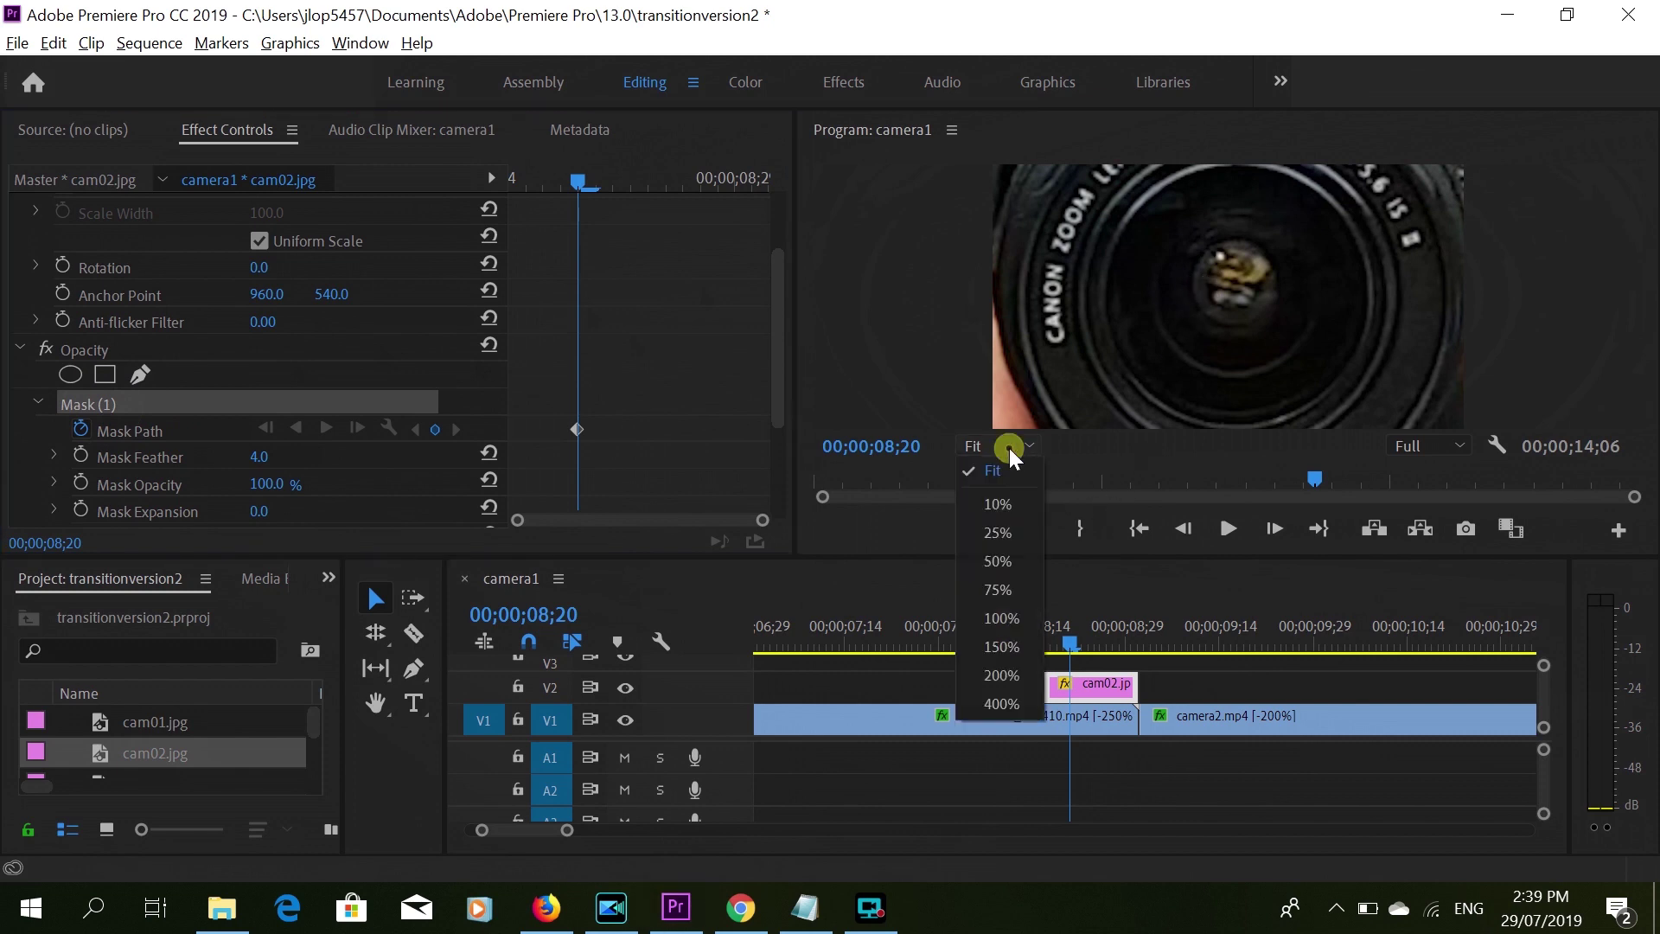
click(993, 567)
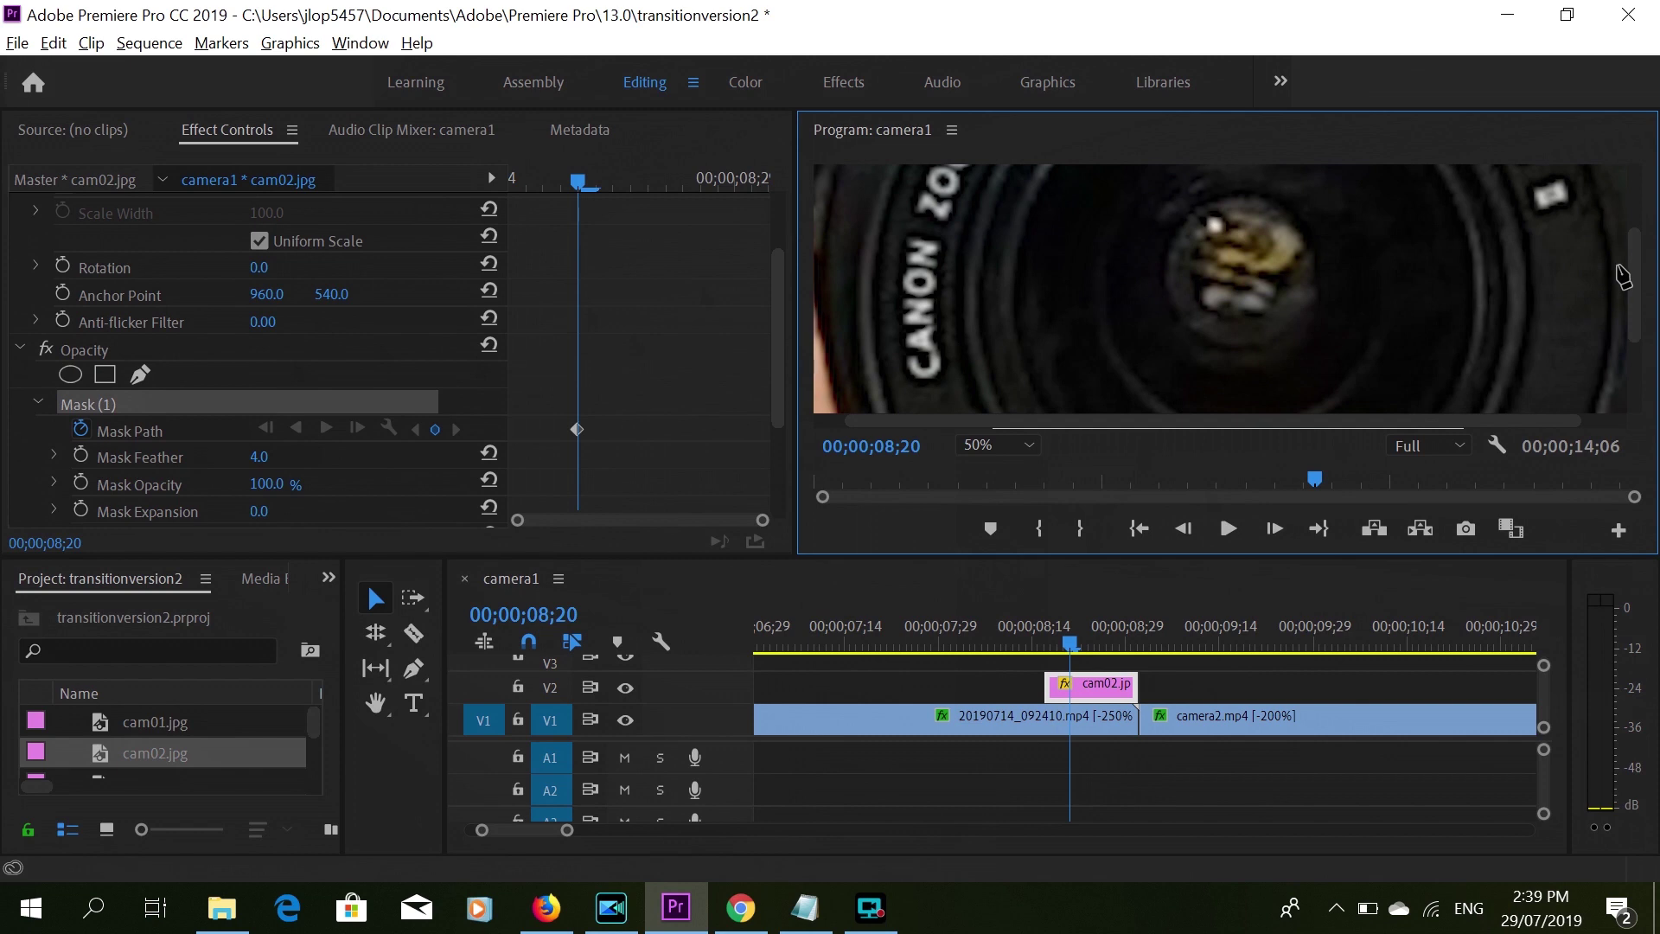
drag(1629, 280, 1630, 219)
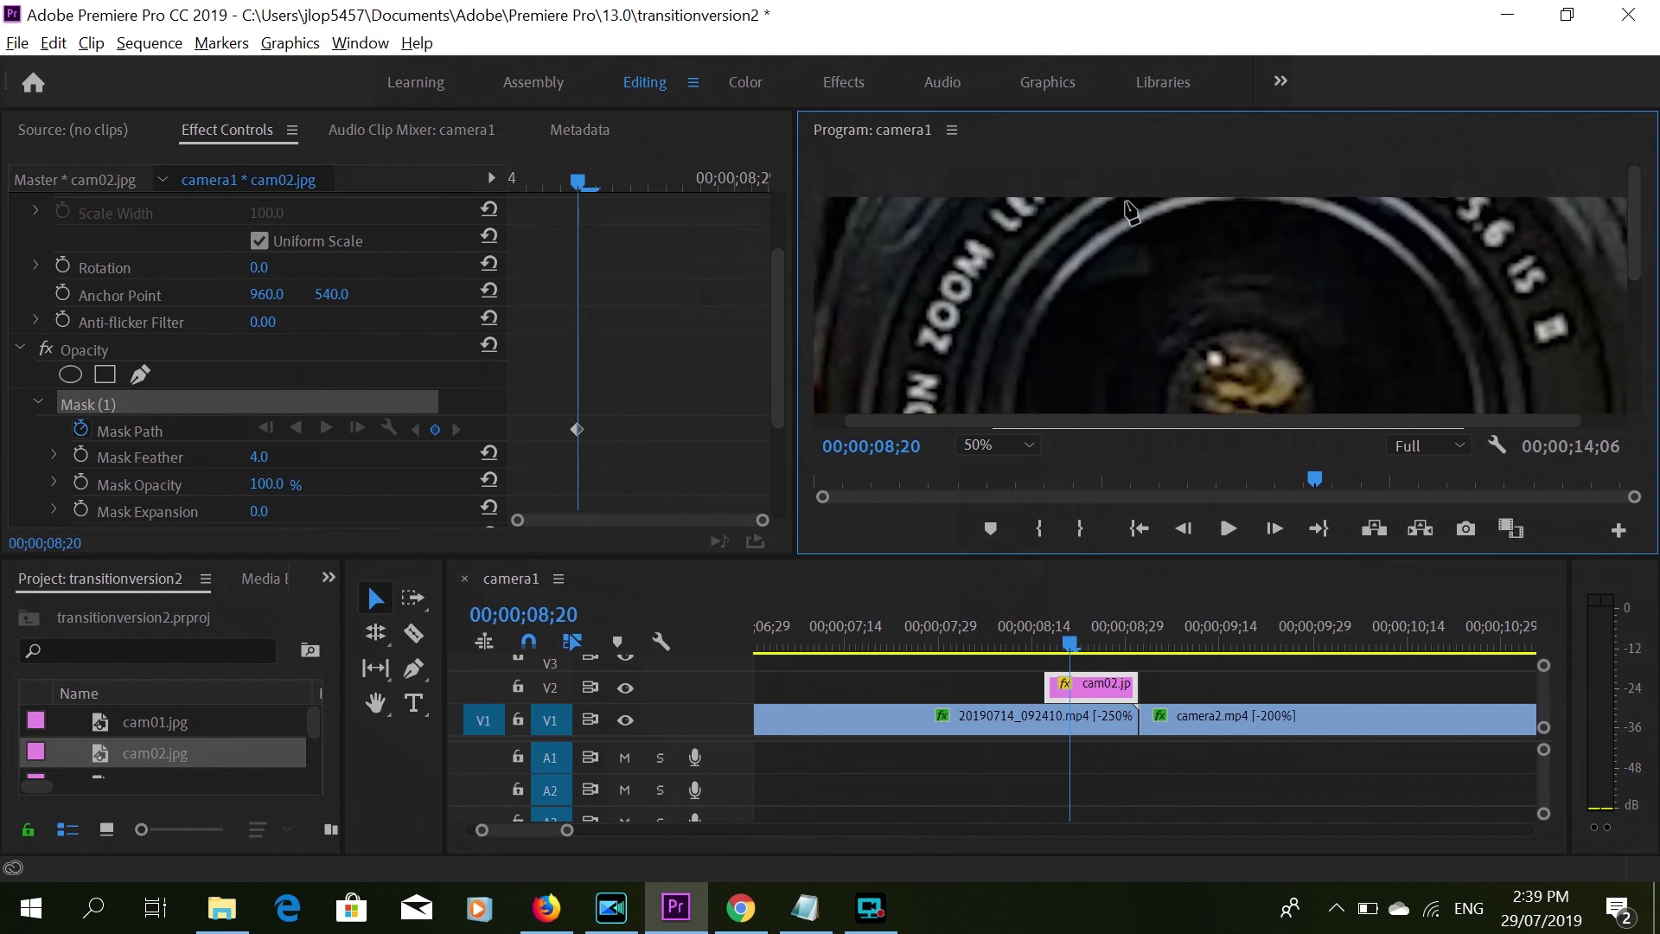
click(1201, 195)
click(1163, 203)
click(1129, 217)
click(1097, 241)
click(1067, 270)
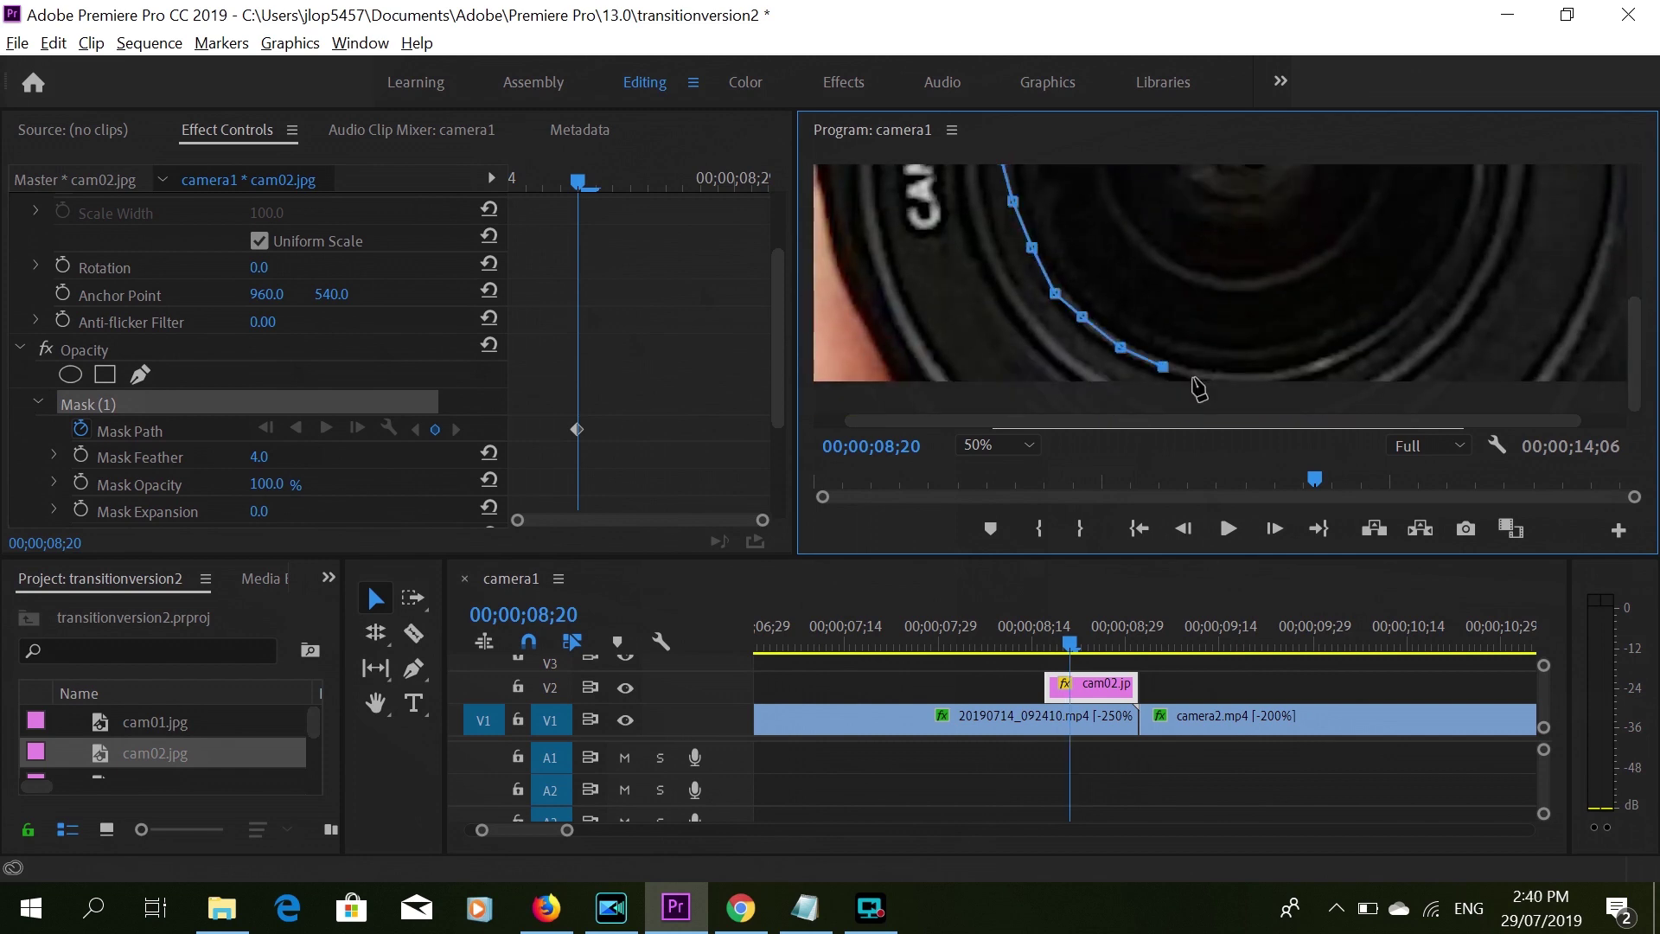
click(1394, 320)
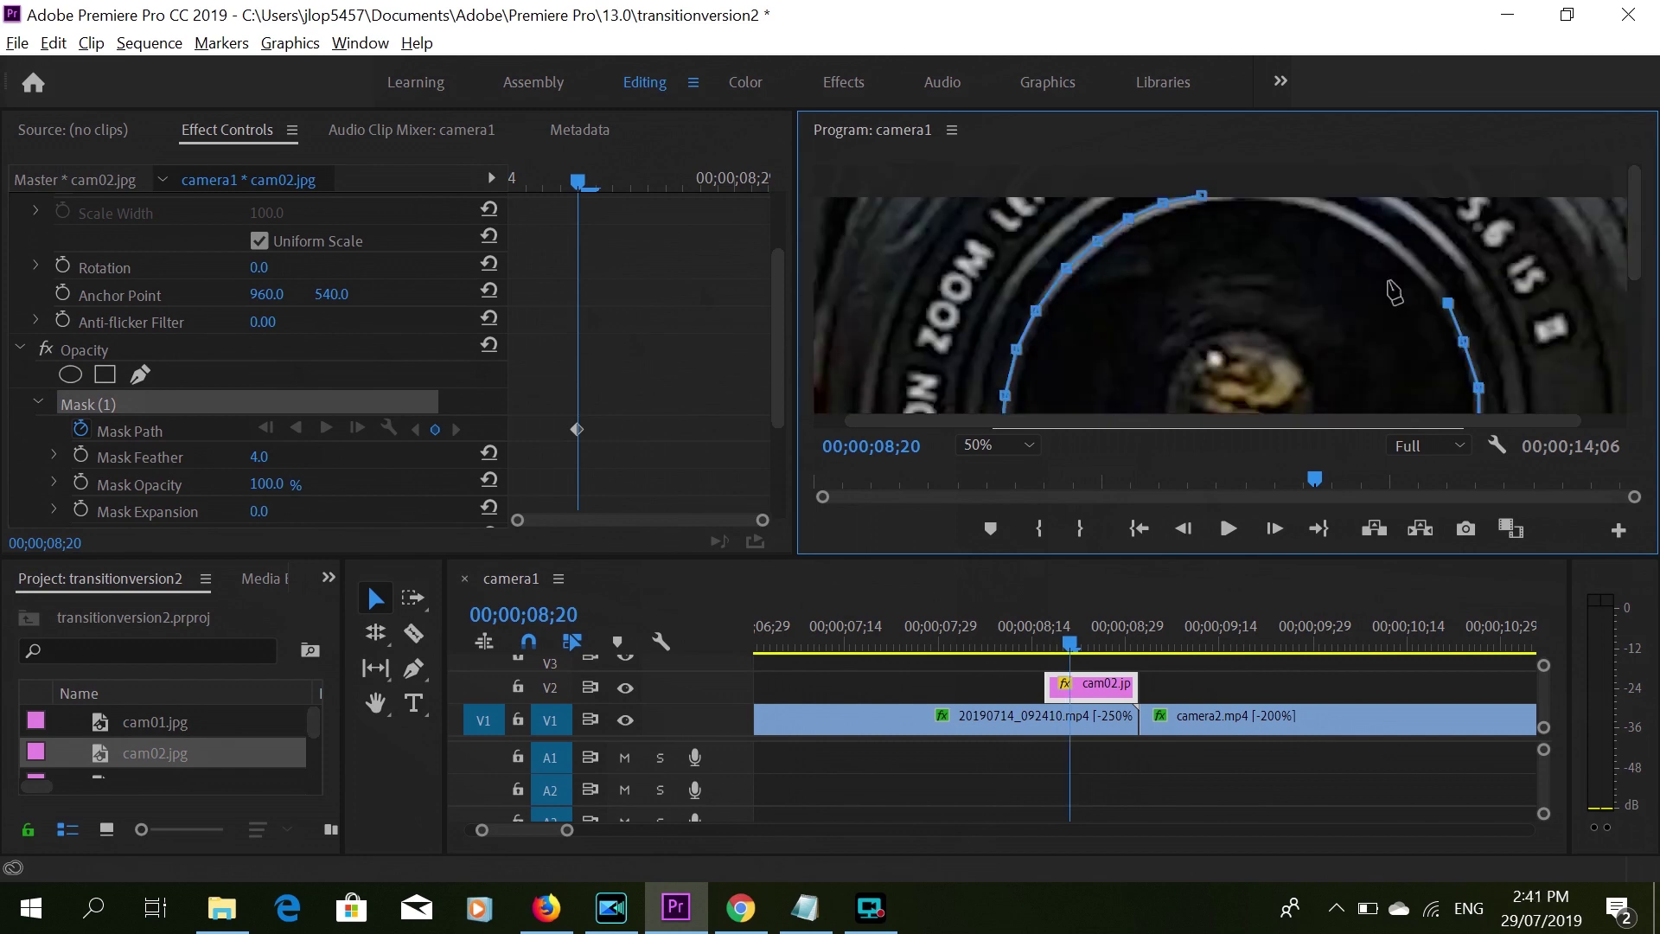
click(1245, 193)
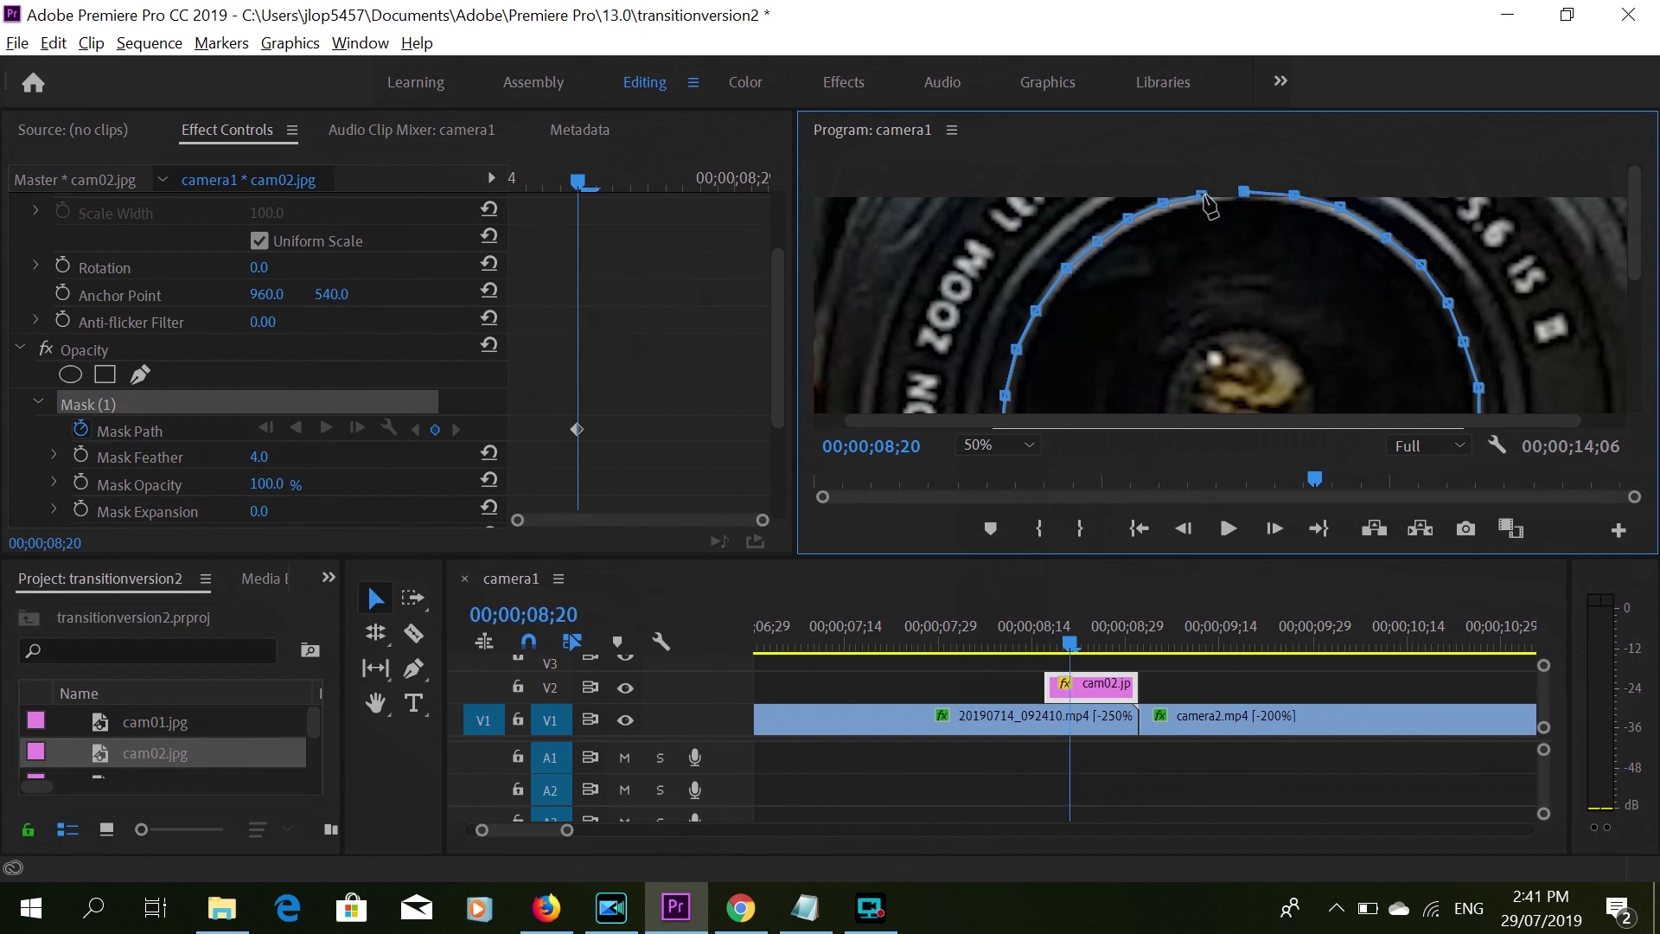
click(1203, 194)
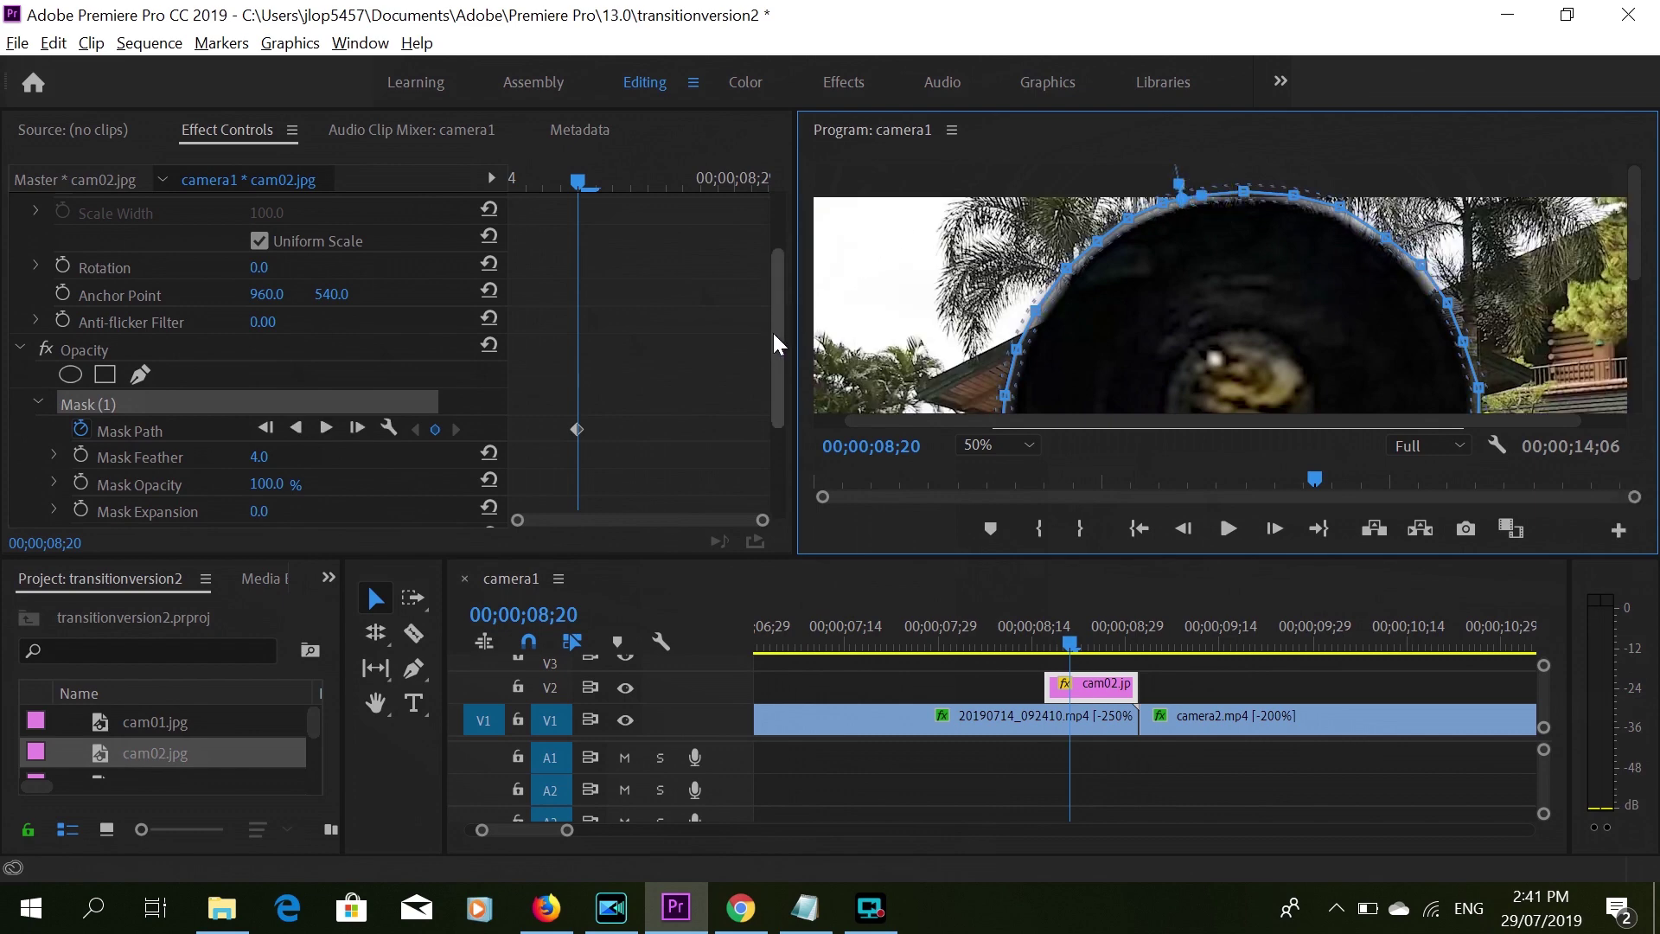
Invert Mask (1) on cam02.jpg to cut out the lens opening, and view the whole frame.
drag(776, 334, 769, 422)
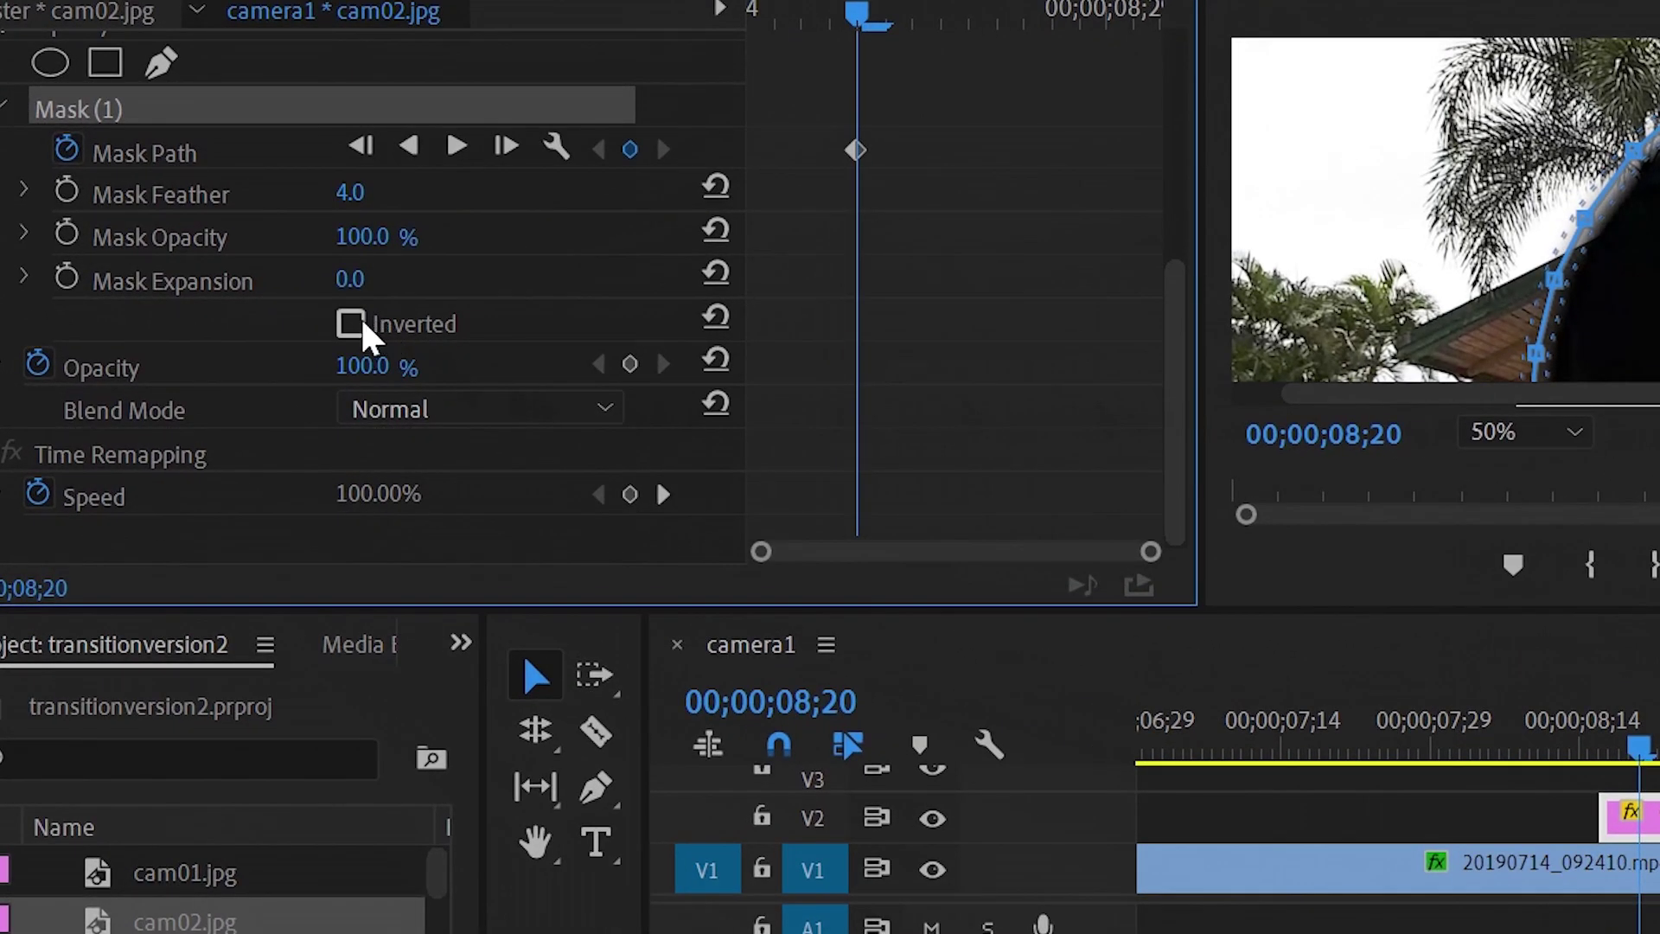
click(362, 320)
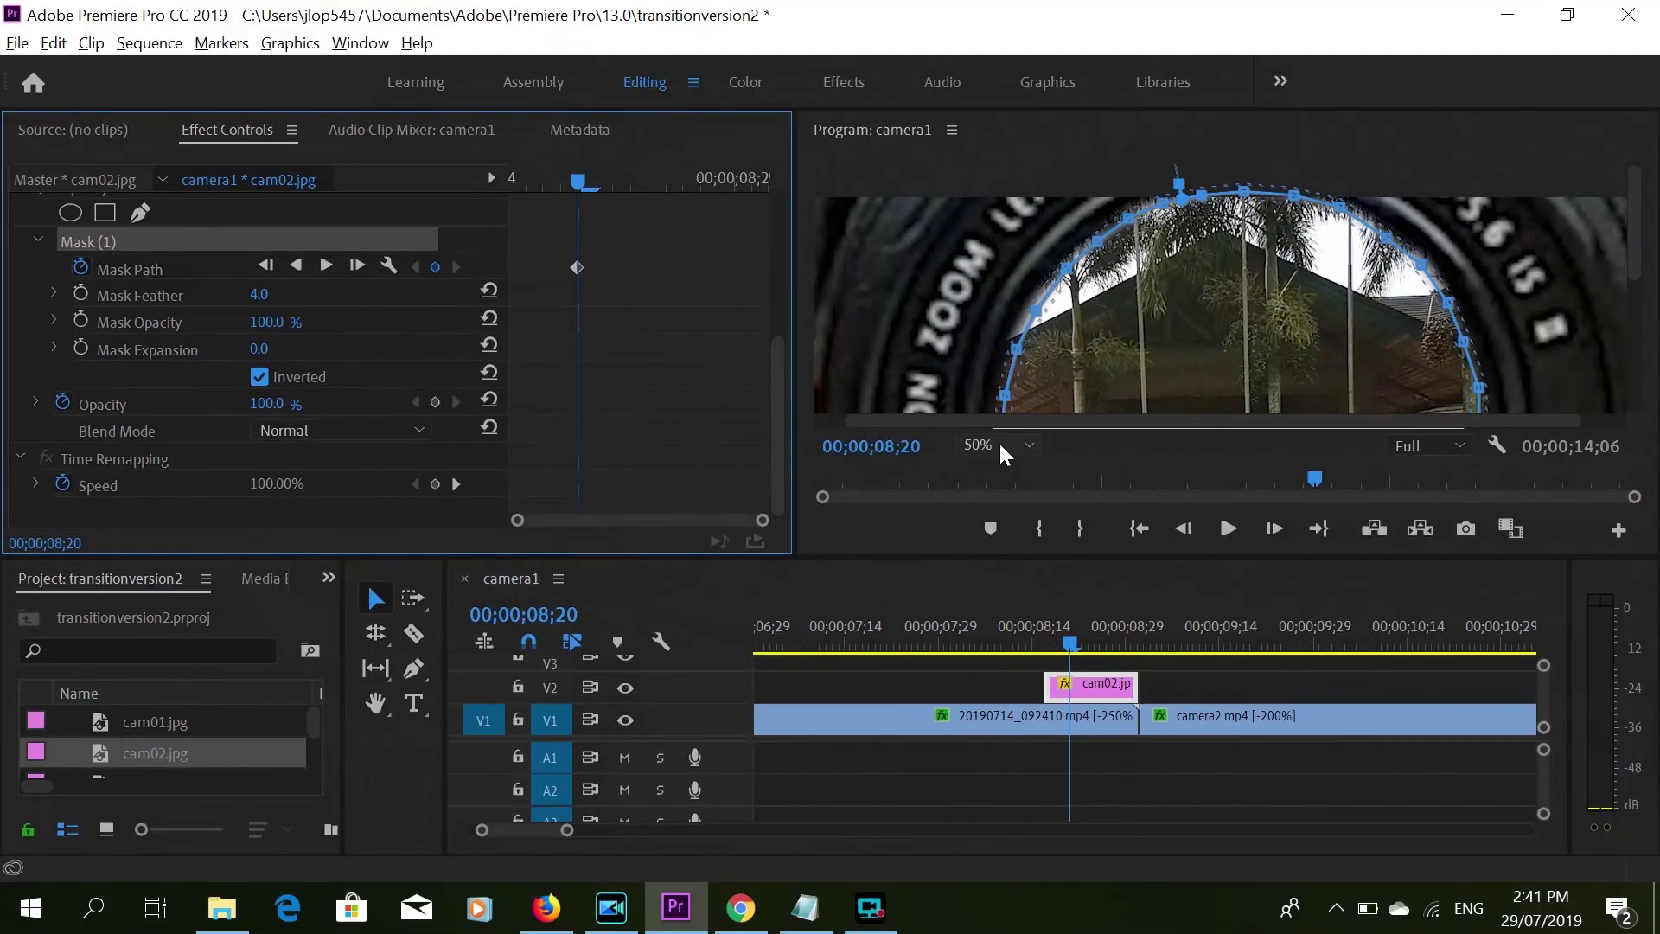
click(1008, 444)
click(1008, 470)
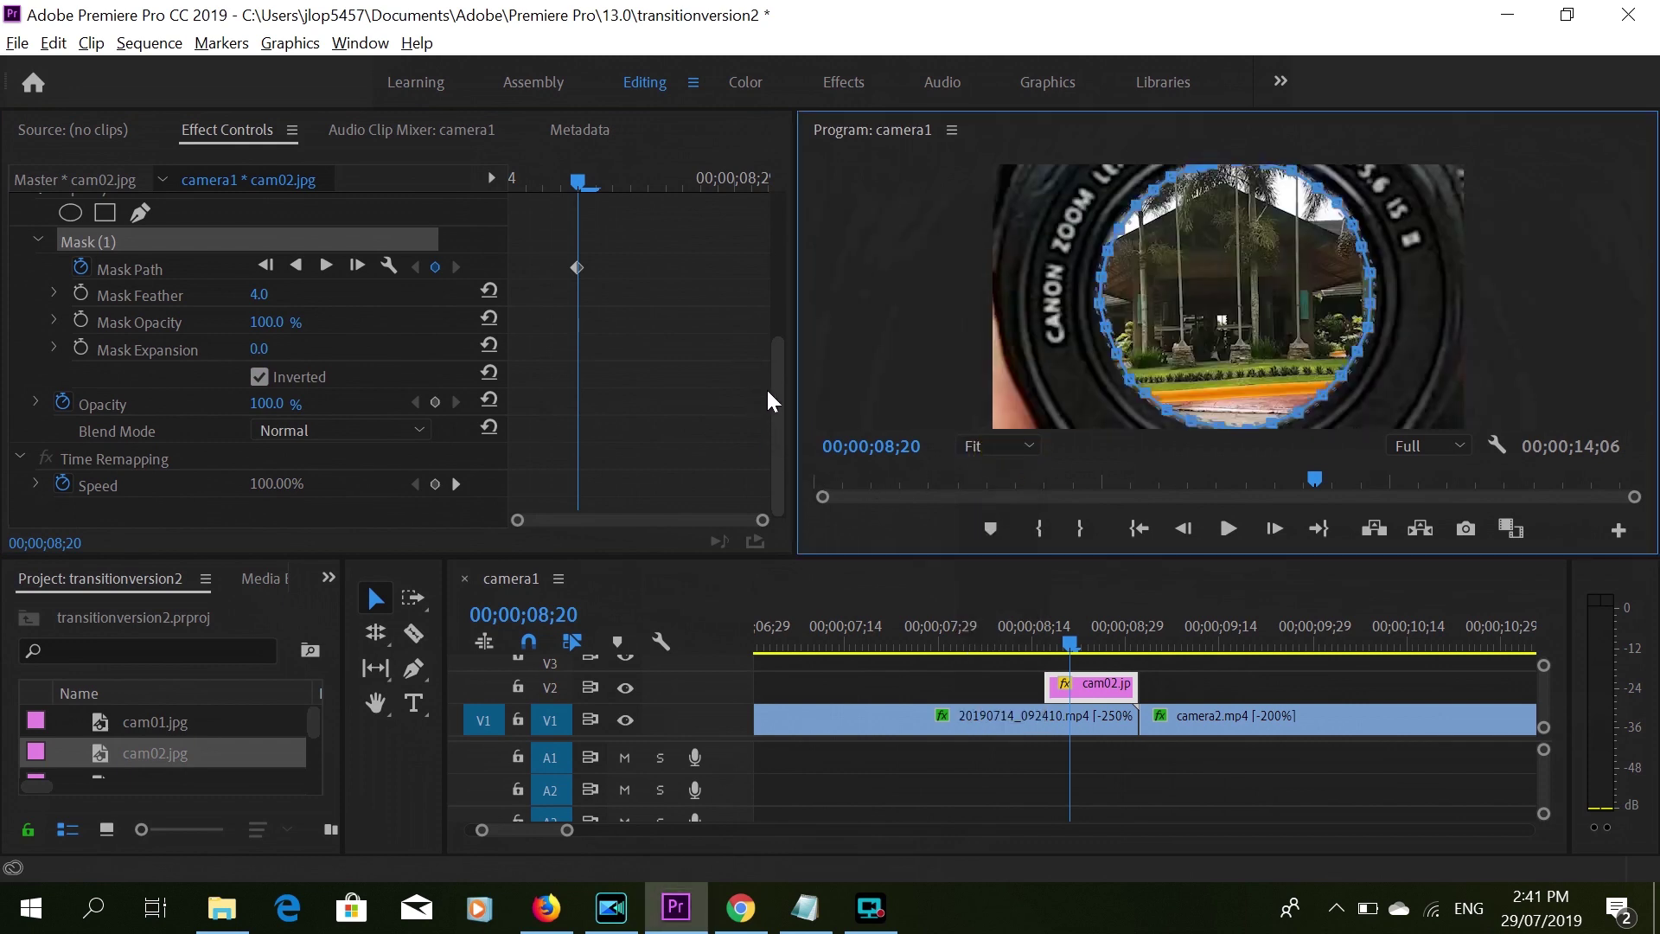
Track Mask (1) on cam02.jpg forward one frame at a time from 00;00;08;20 to 00;00;09;00.
click(358, 264)
click(357, 265)
click(357, 265)
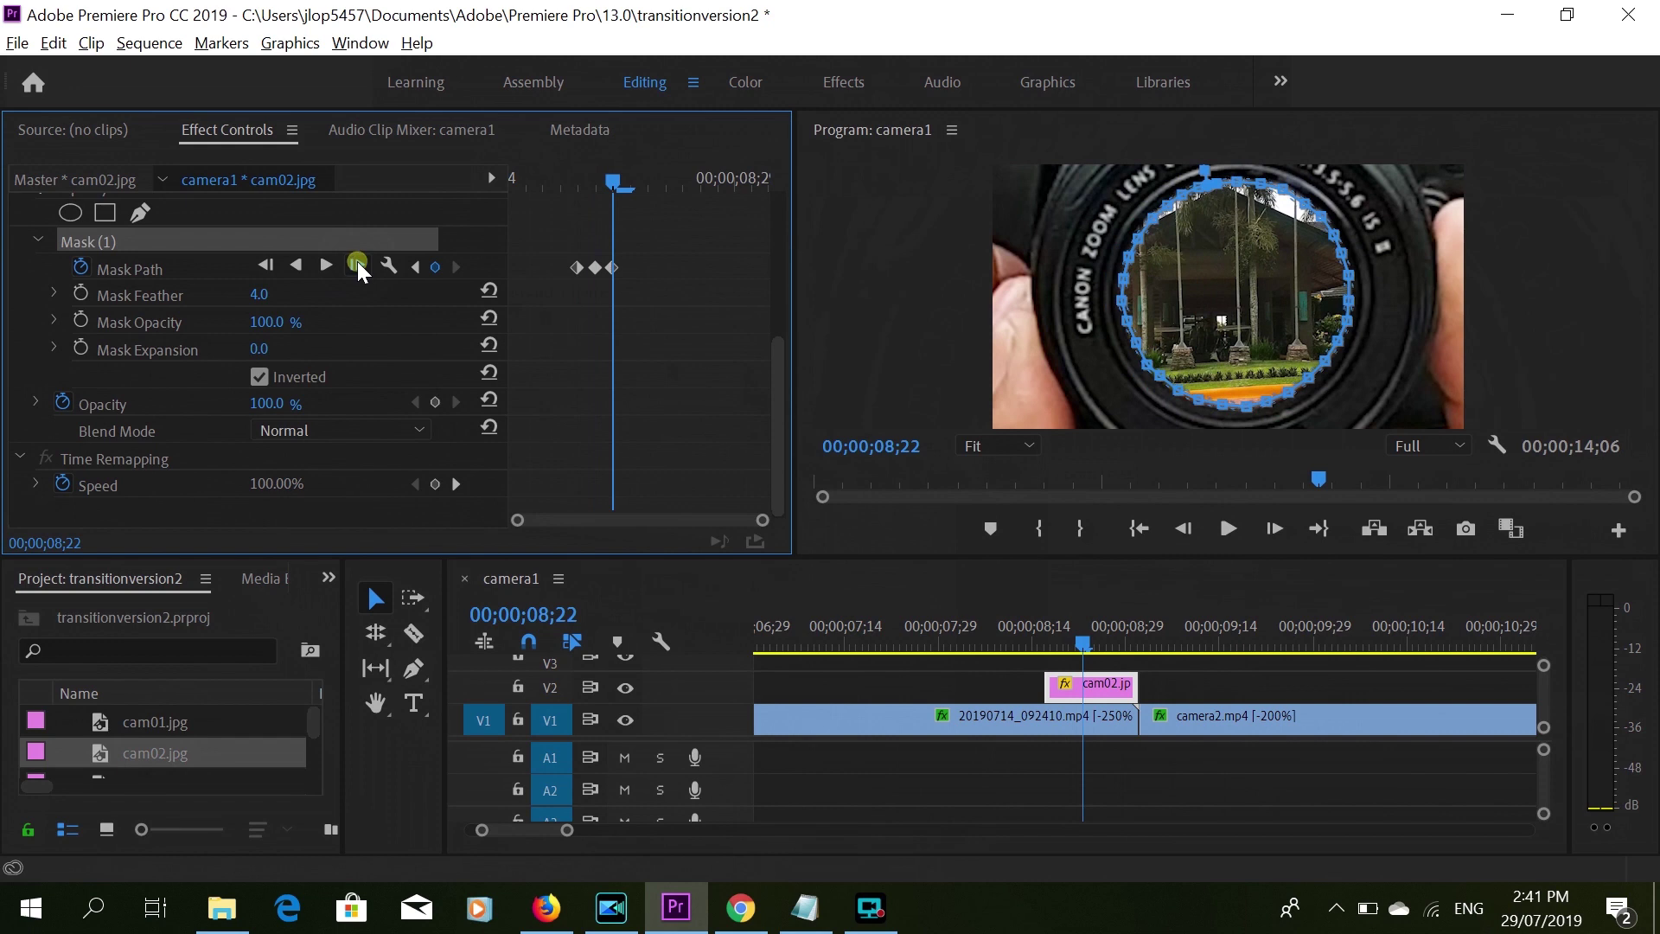
click(358, 264)
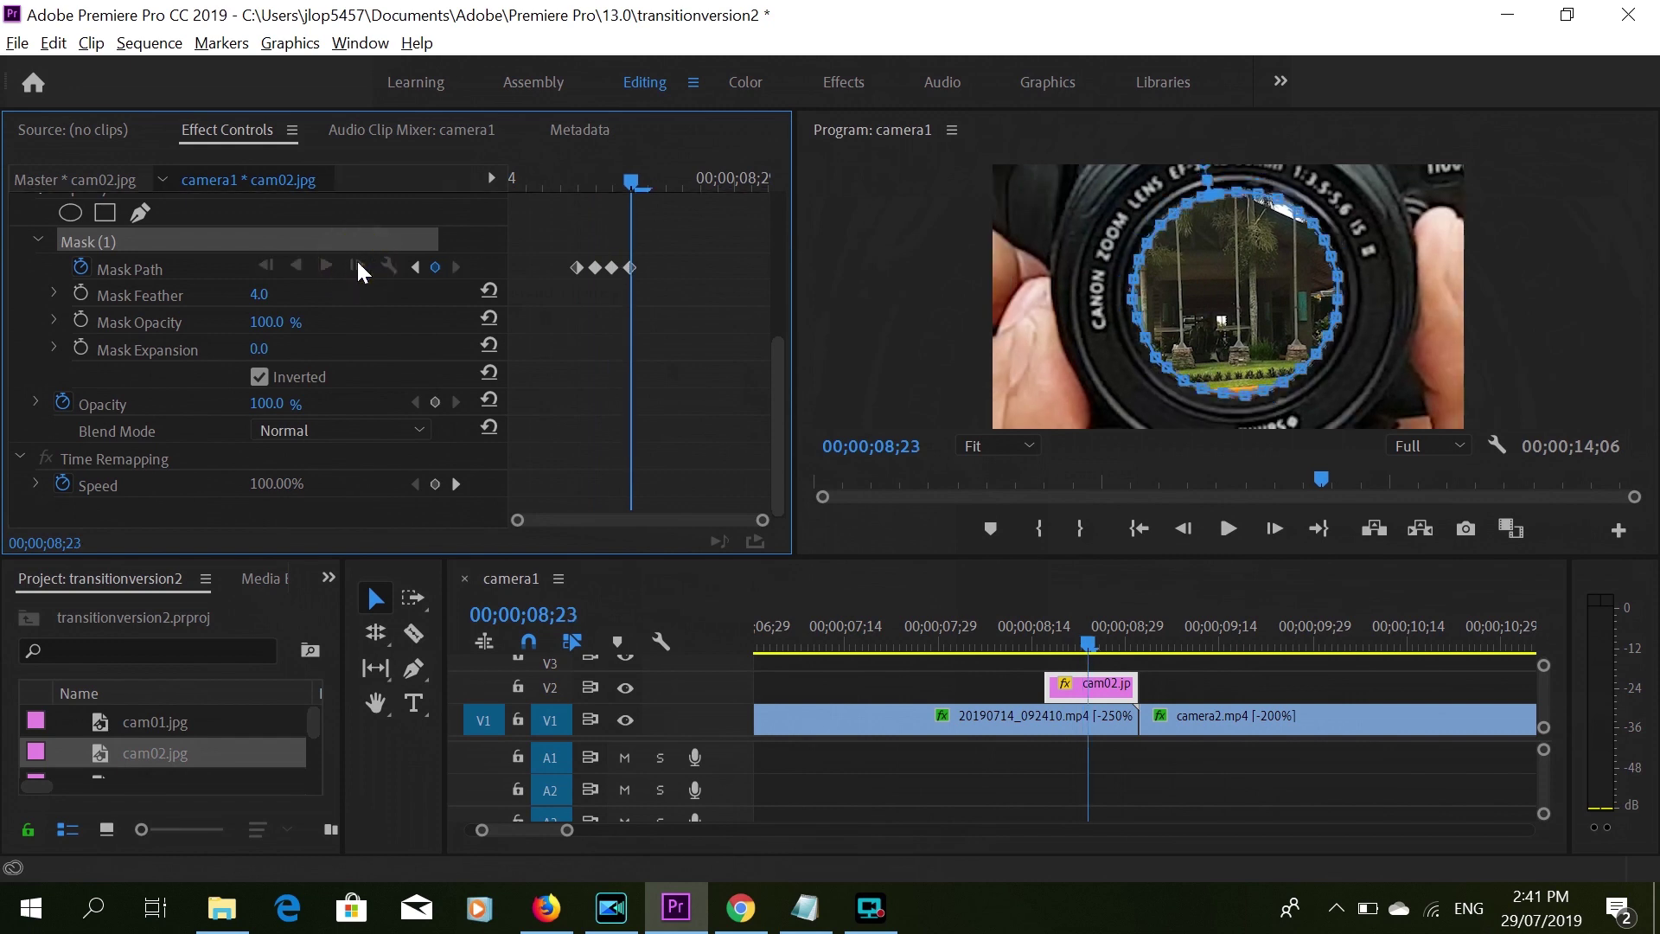
click(357, 264)
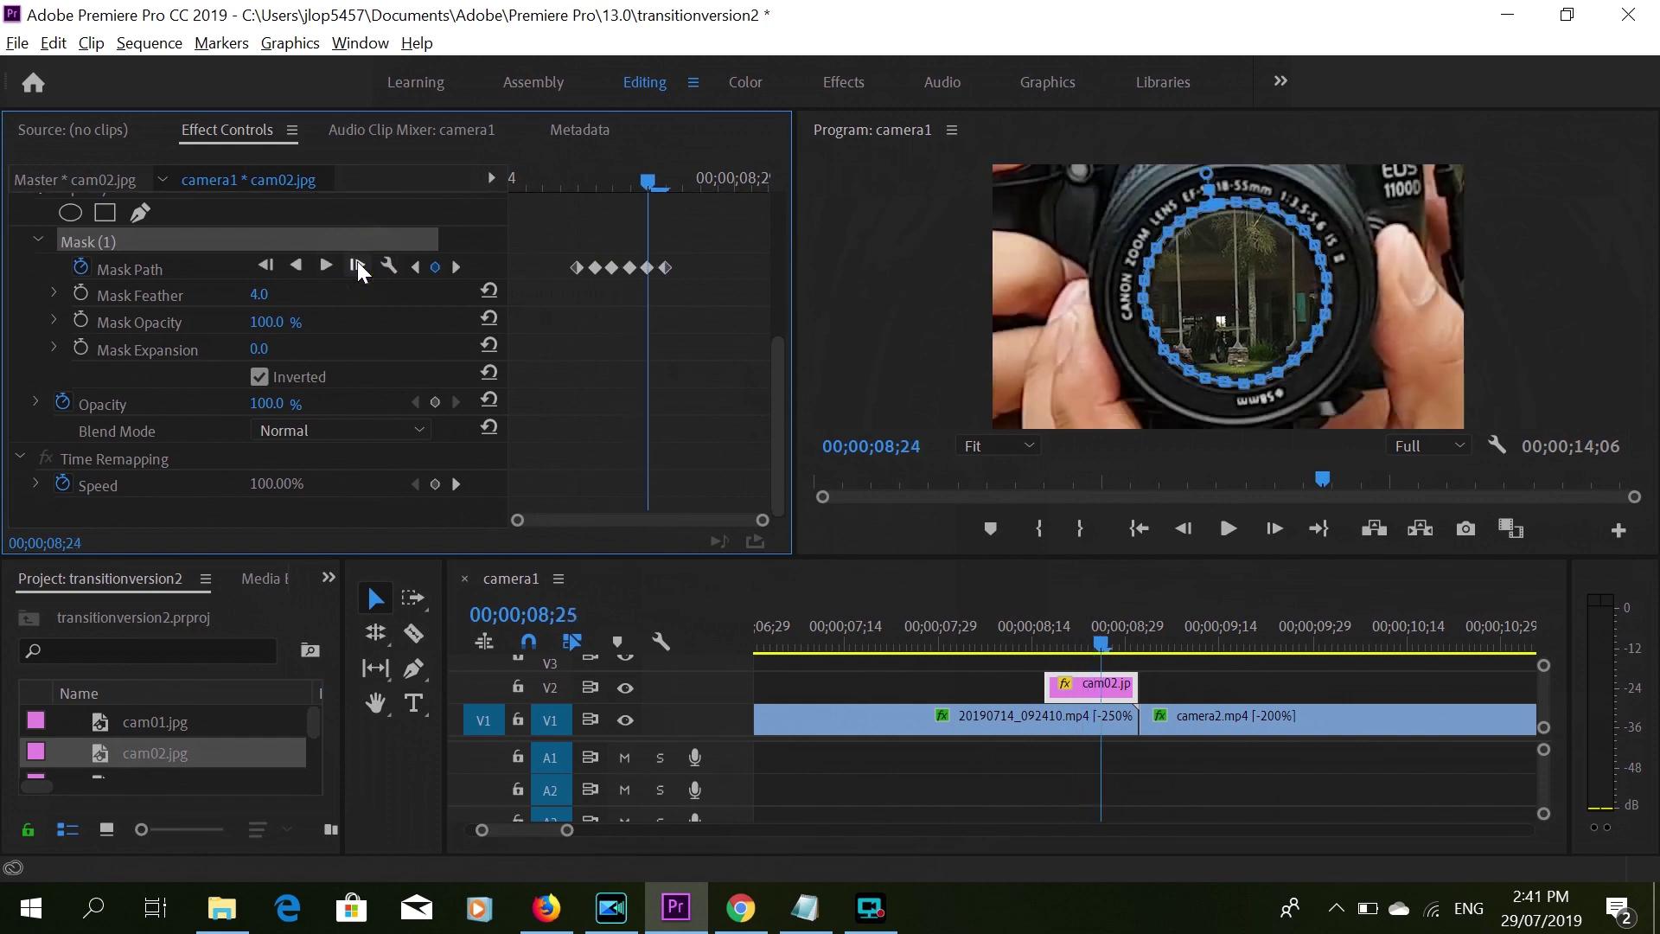
click(357, 265)
click(358, 265)
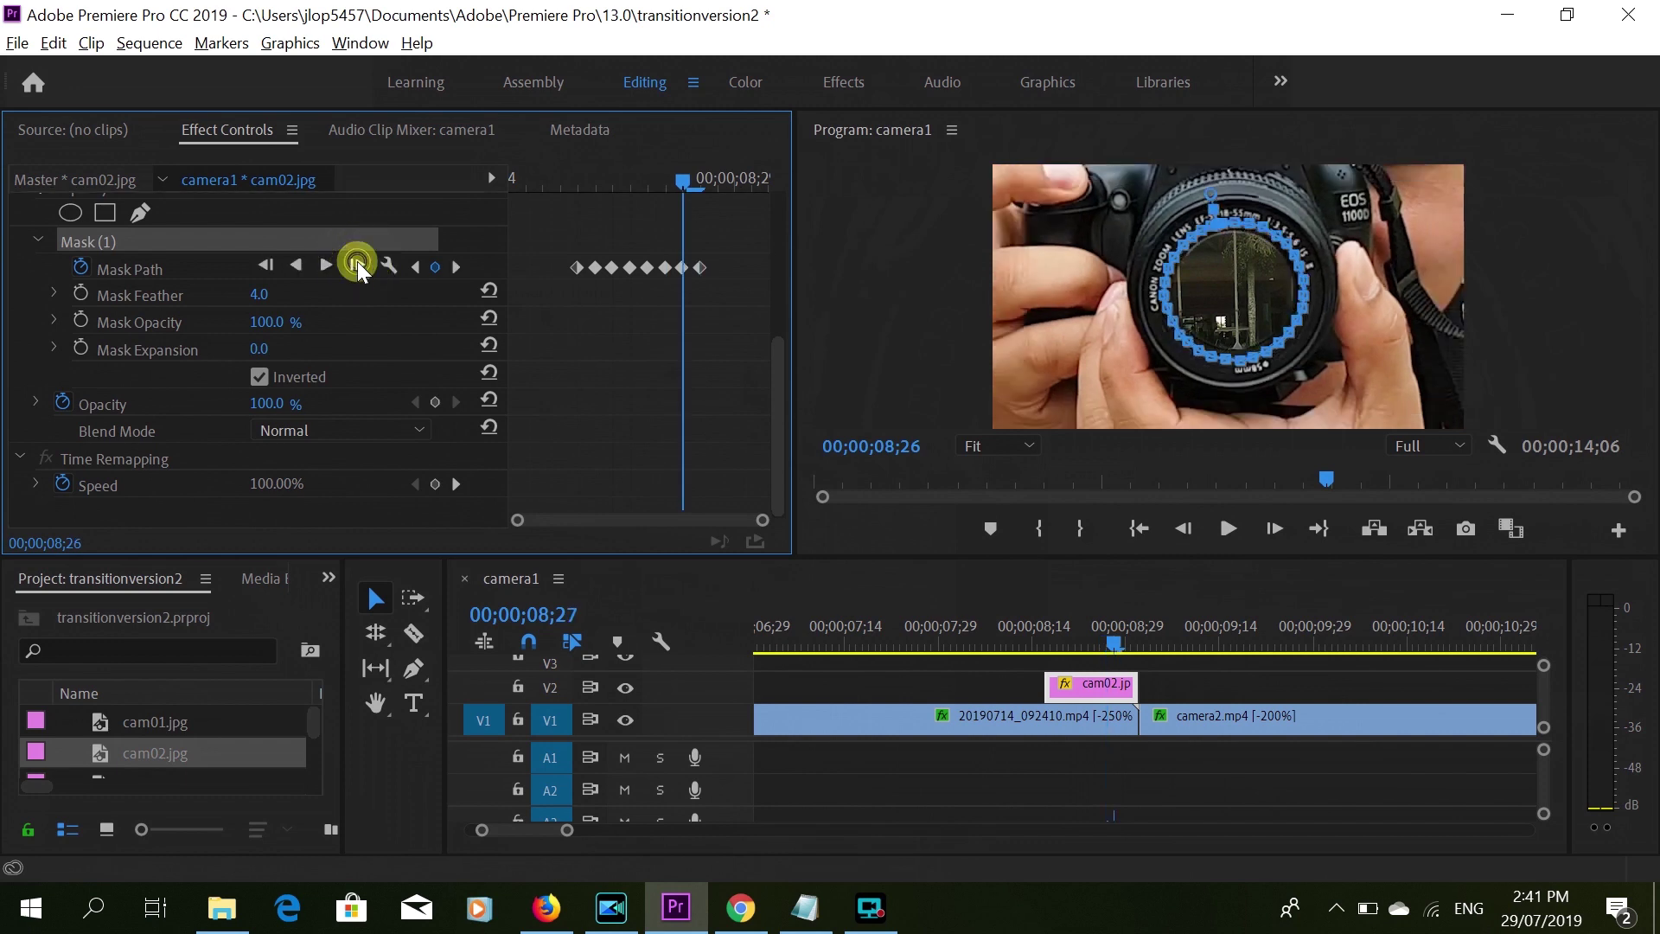
click(357, 264)
click(357, 265)
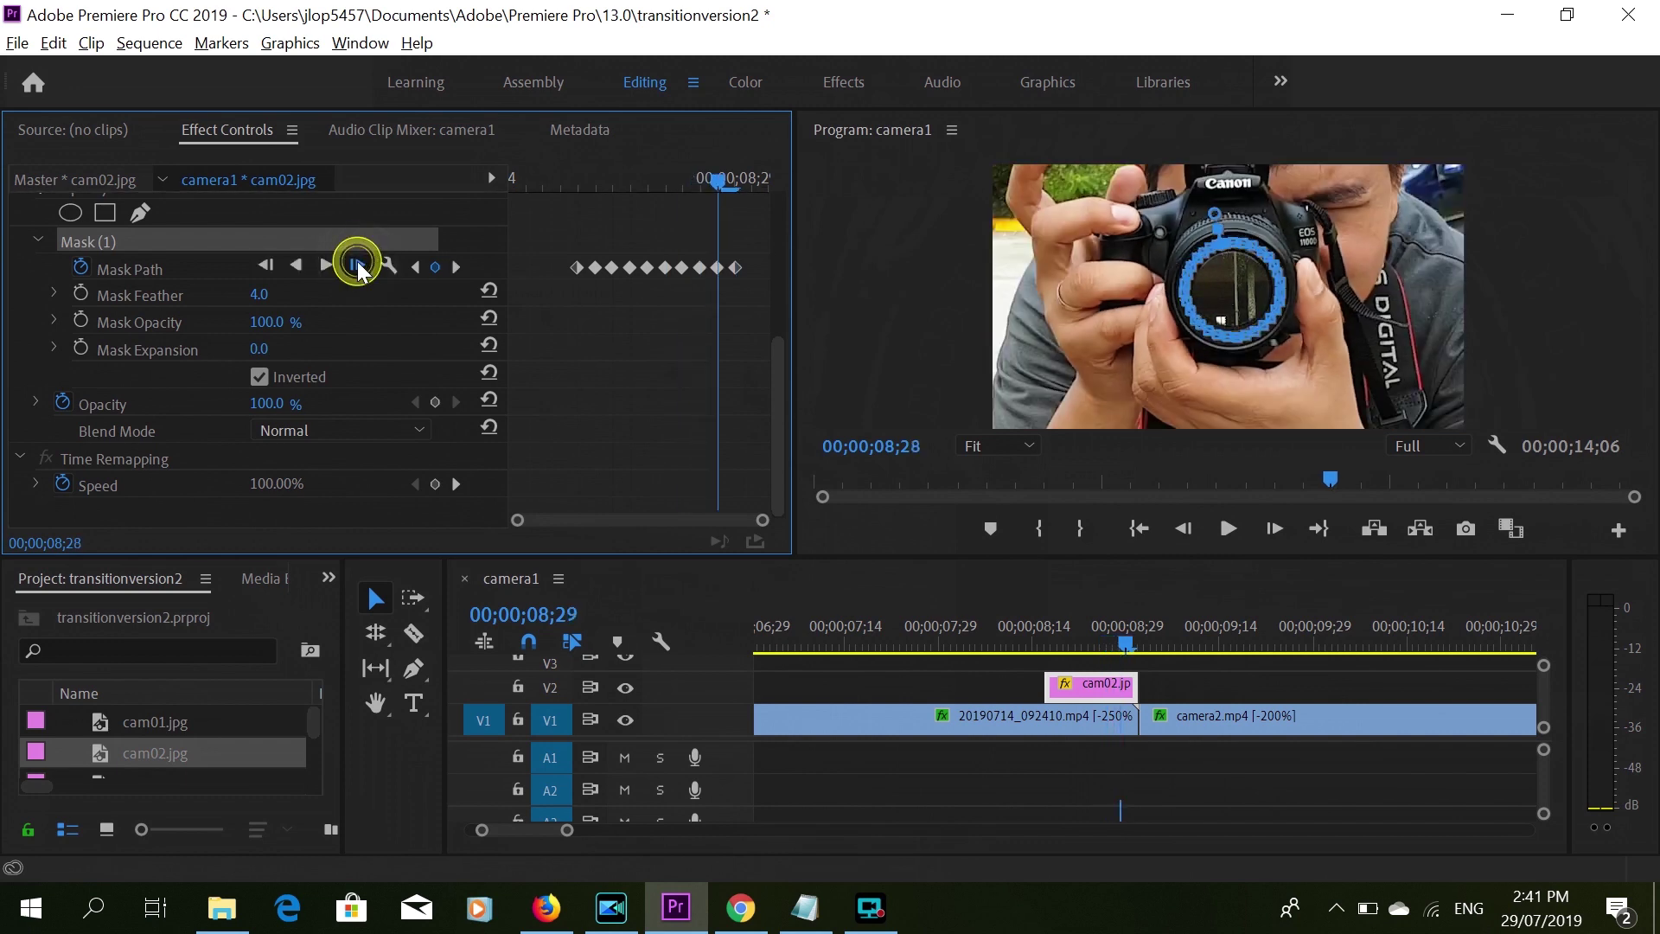
click(357, 265)
click(357, 265)
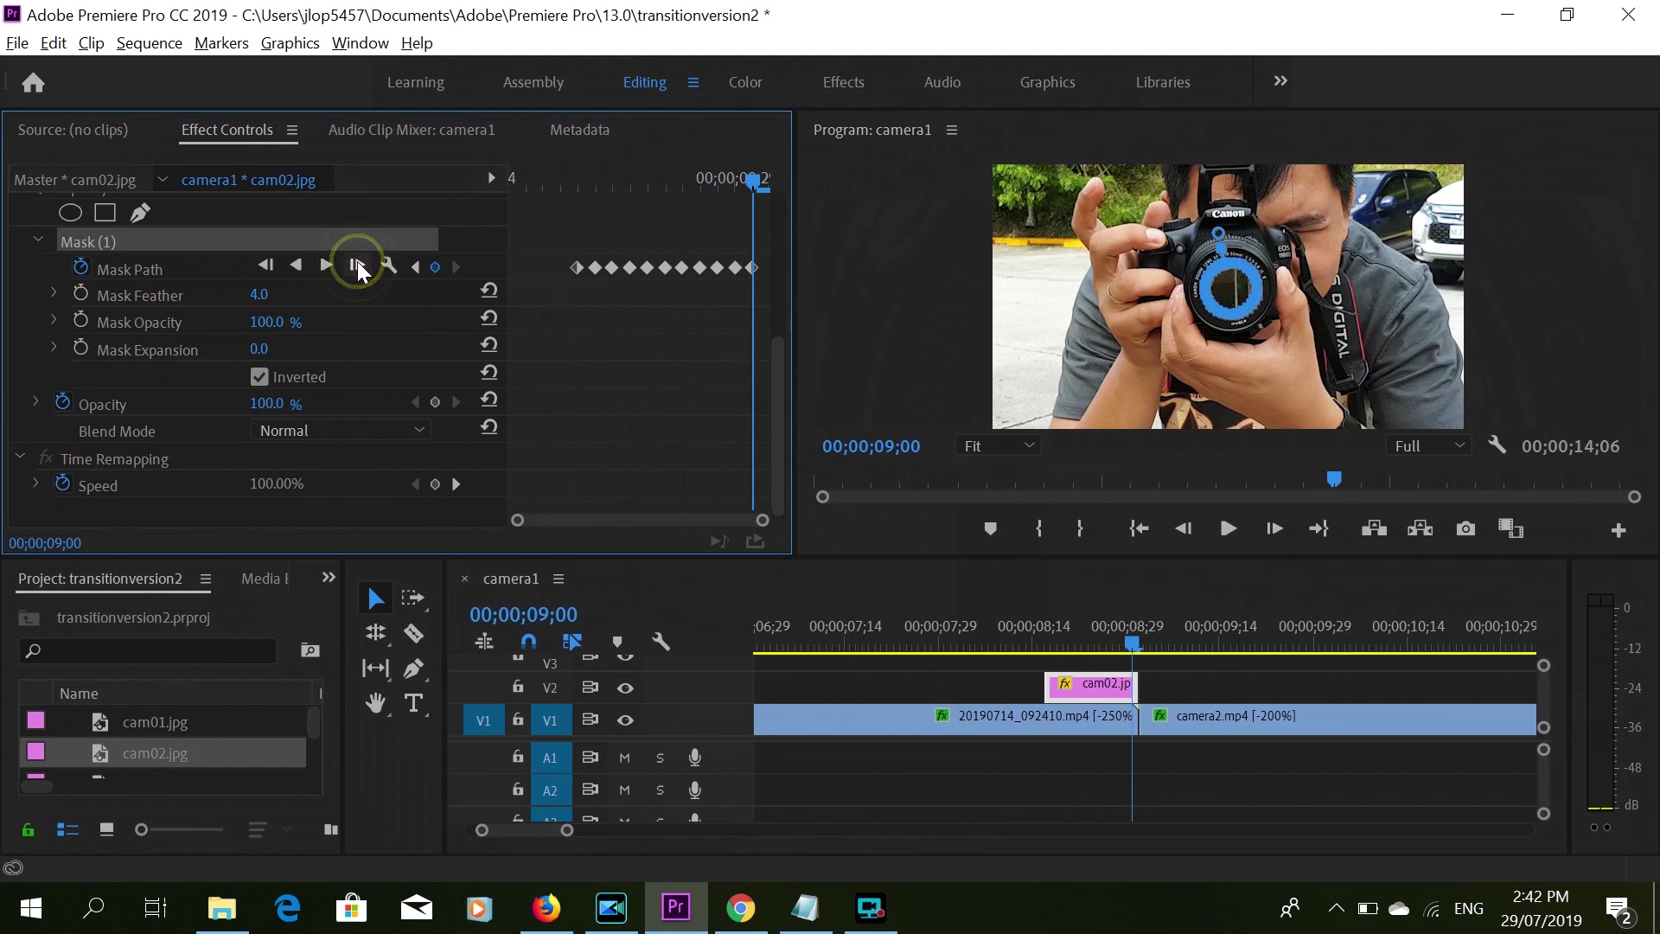
Track Mask (1) on cam02.jpg backward one frame at a time from 00;00;08;20 to 00;00;08;16.
drag(776, 415, 782, 353)
click(571, 199)
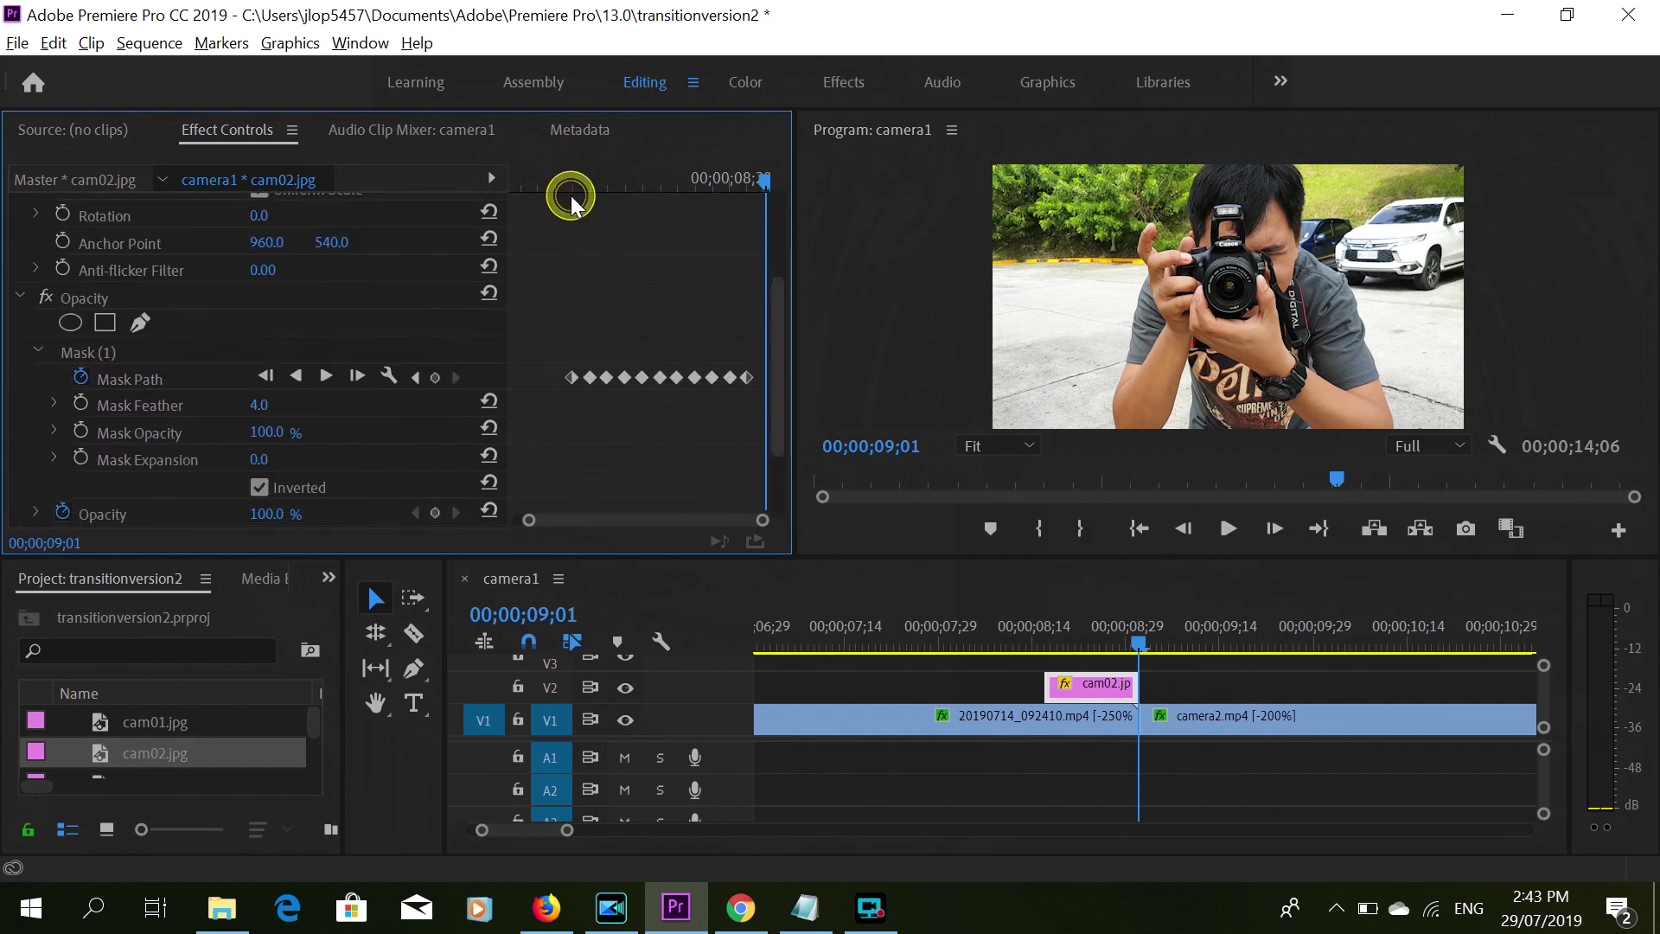
click(569, 177)
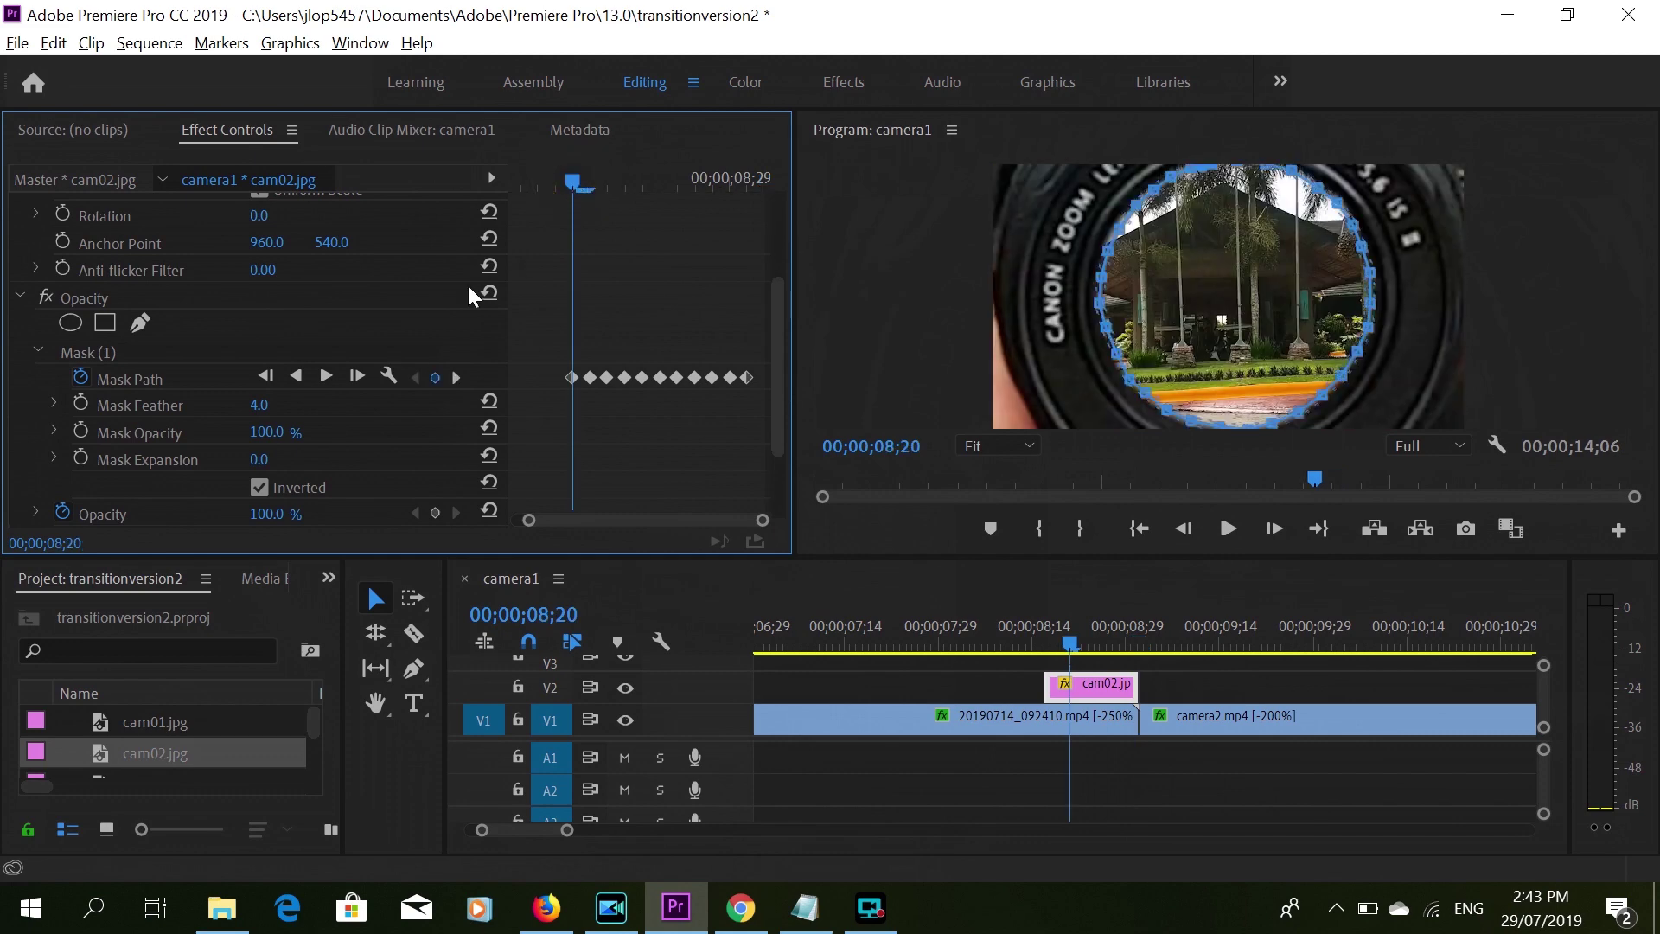
click(267, 377)
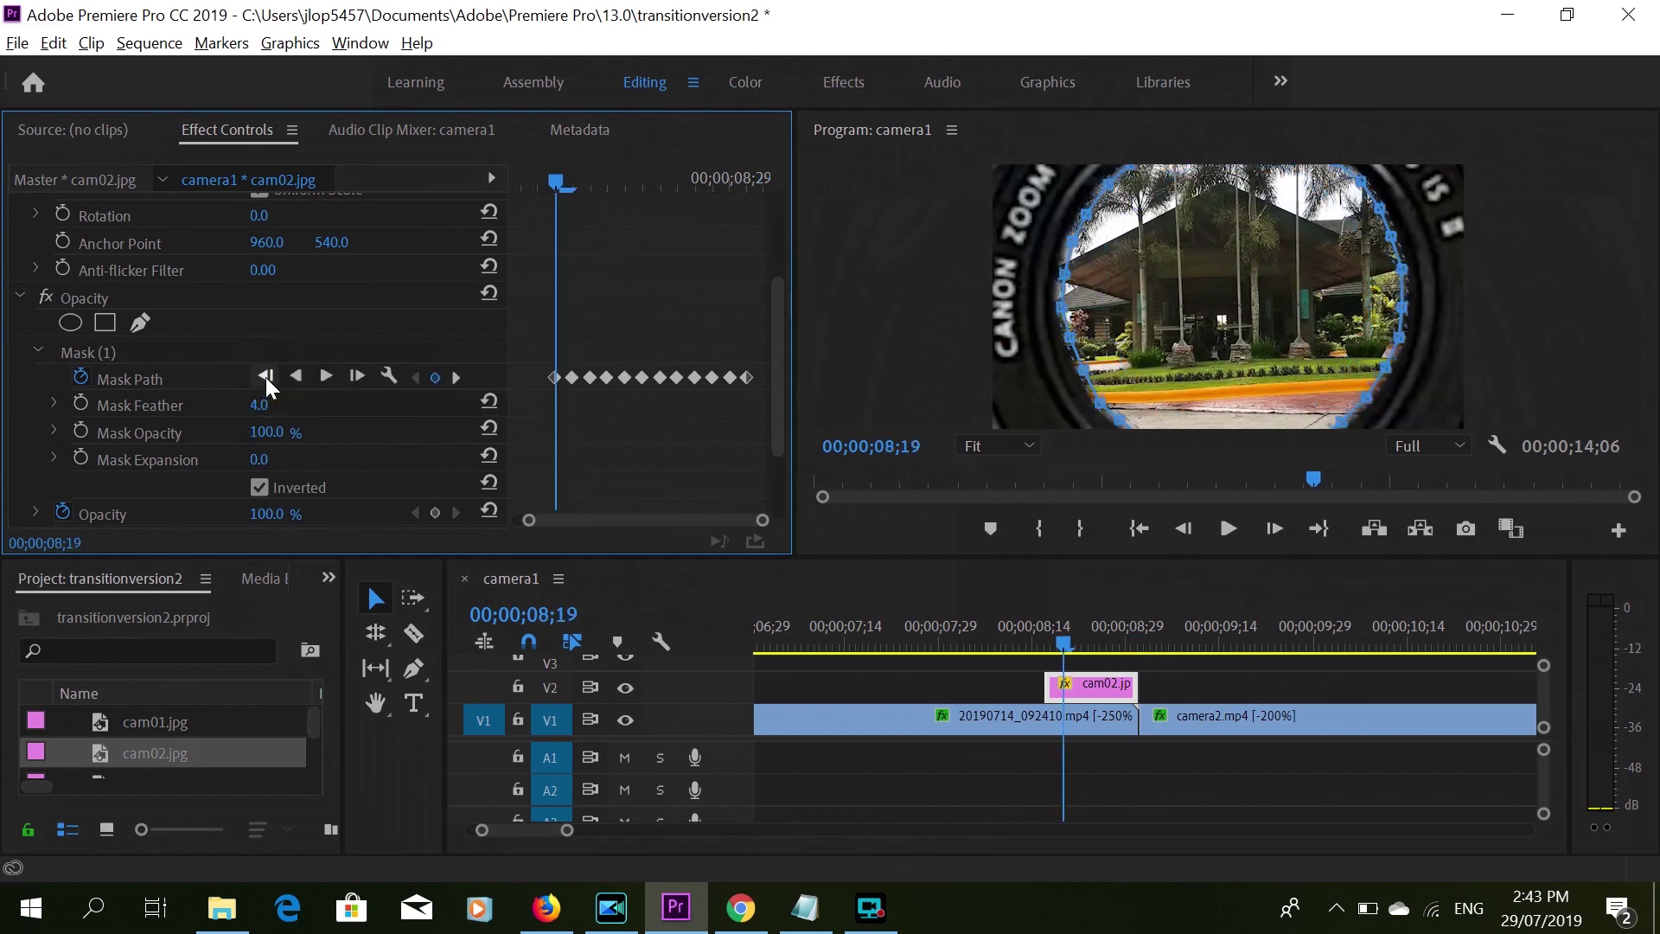
click(266, 377)
click(267, 377)
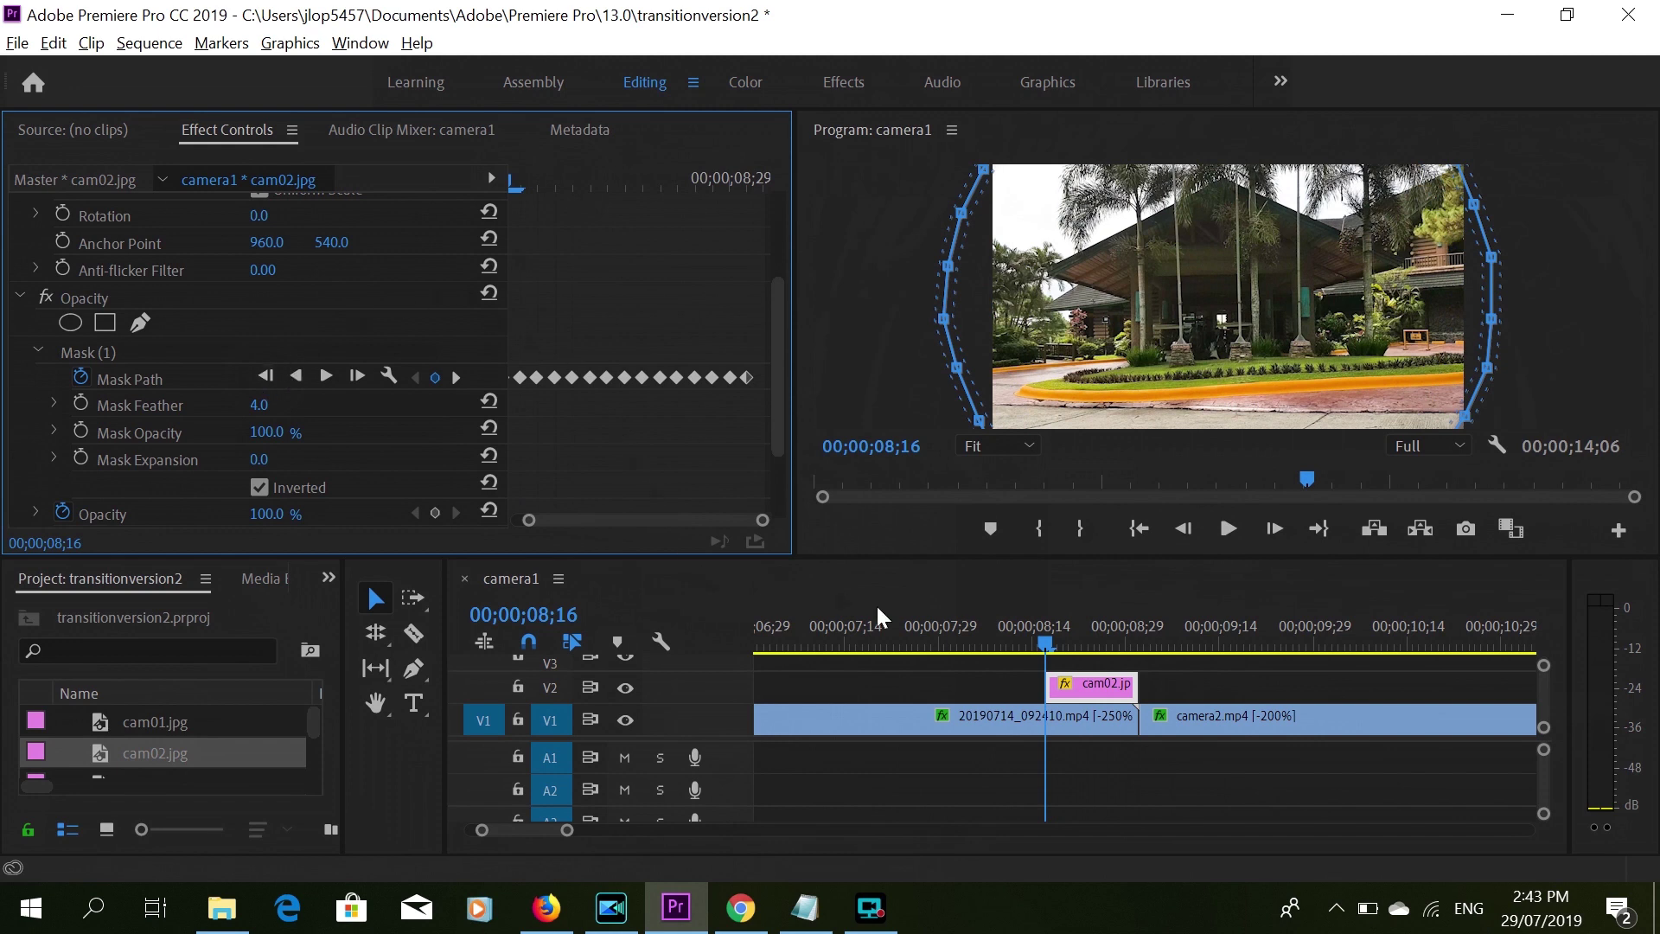
Play the camera1 sequence from 00;00;00;00 to review both lens transitions, stopping at 00;00;11;00.
click(923, 640)
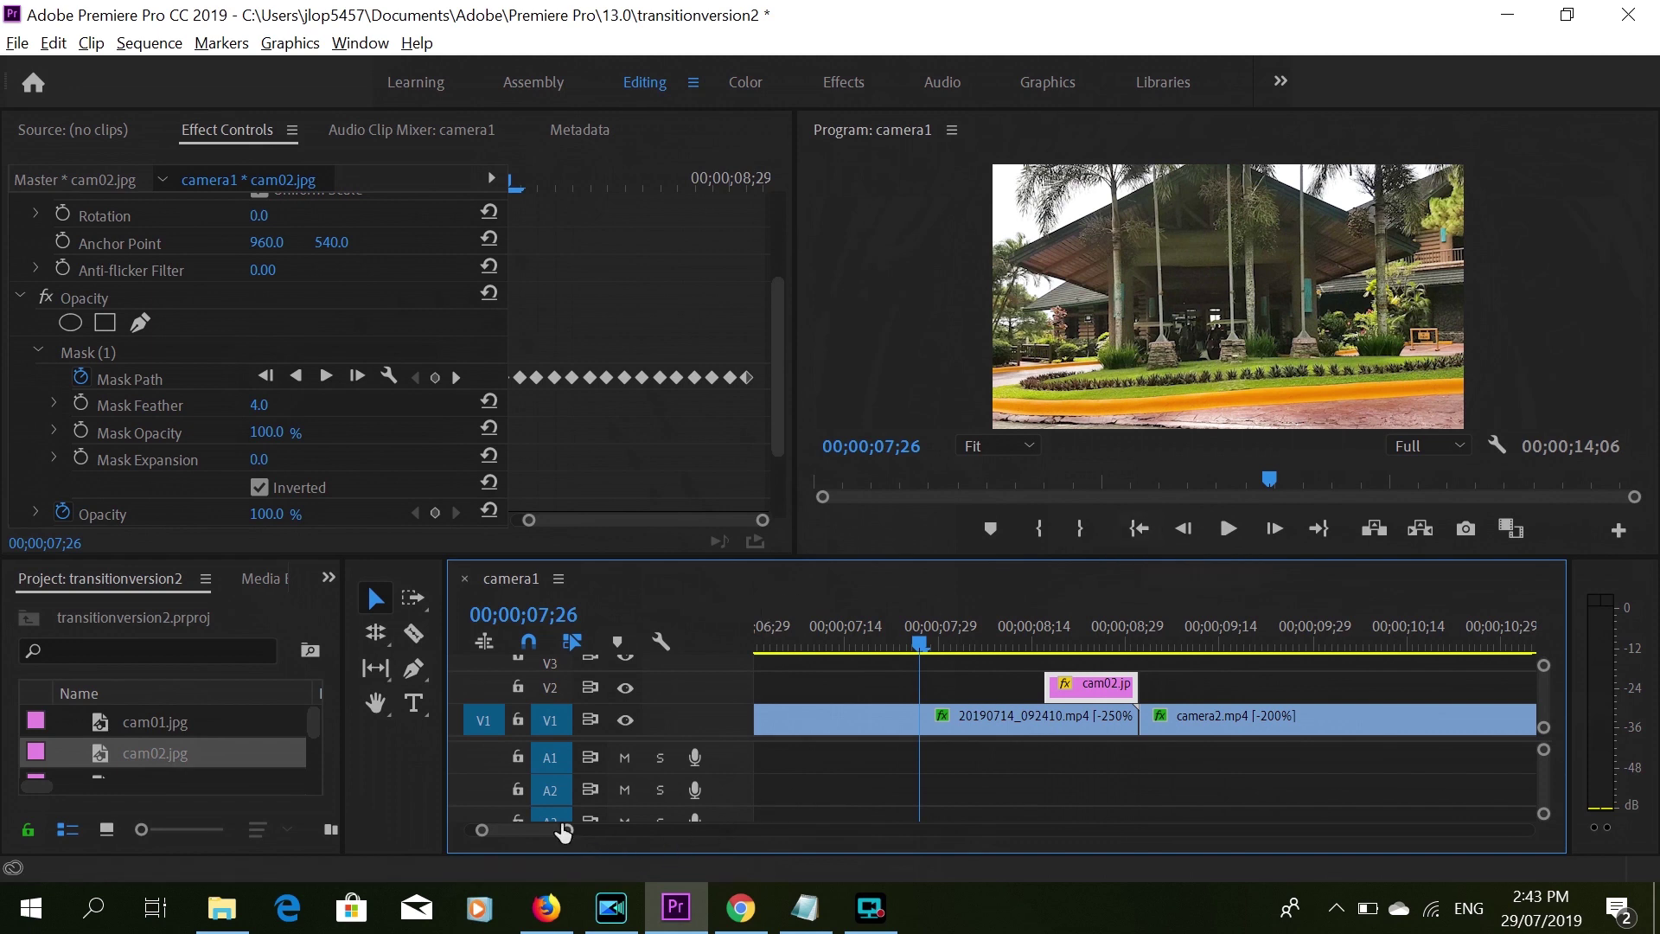
drag(562, 827, 648, 832)
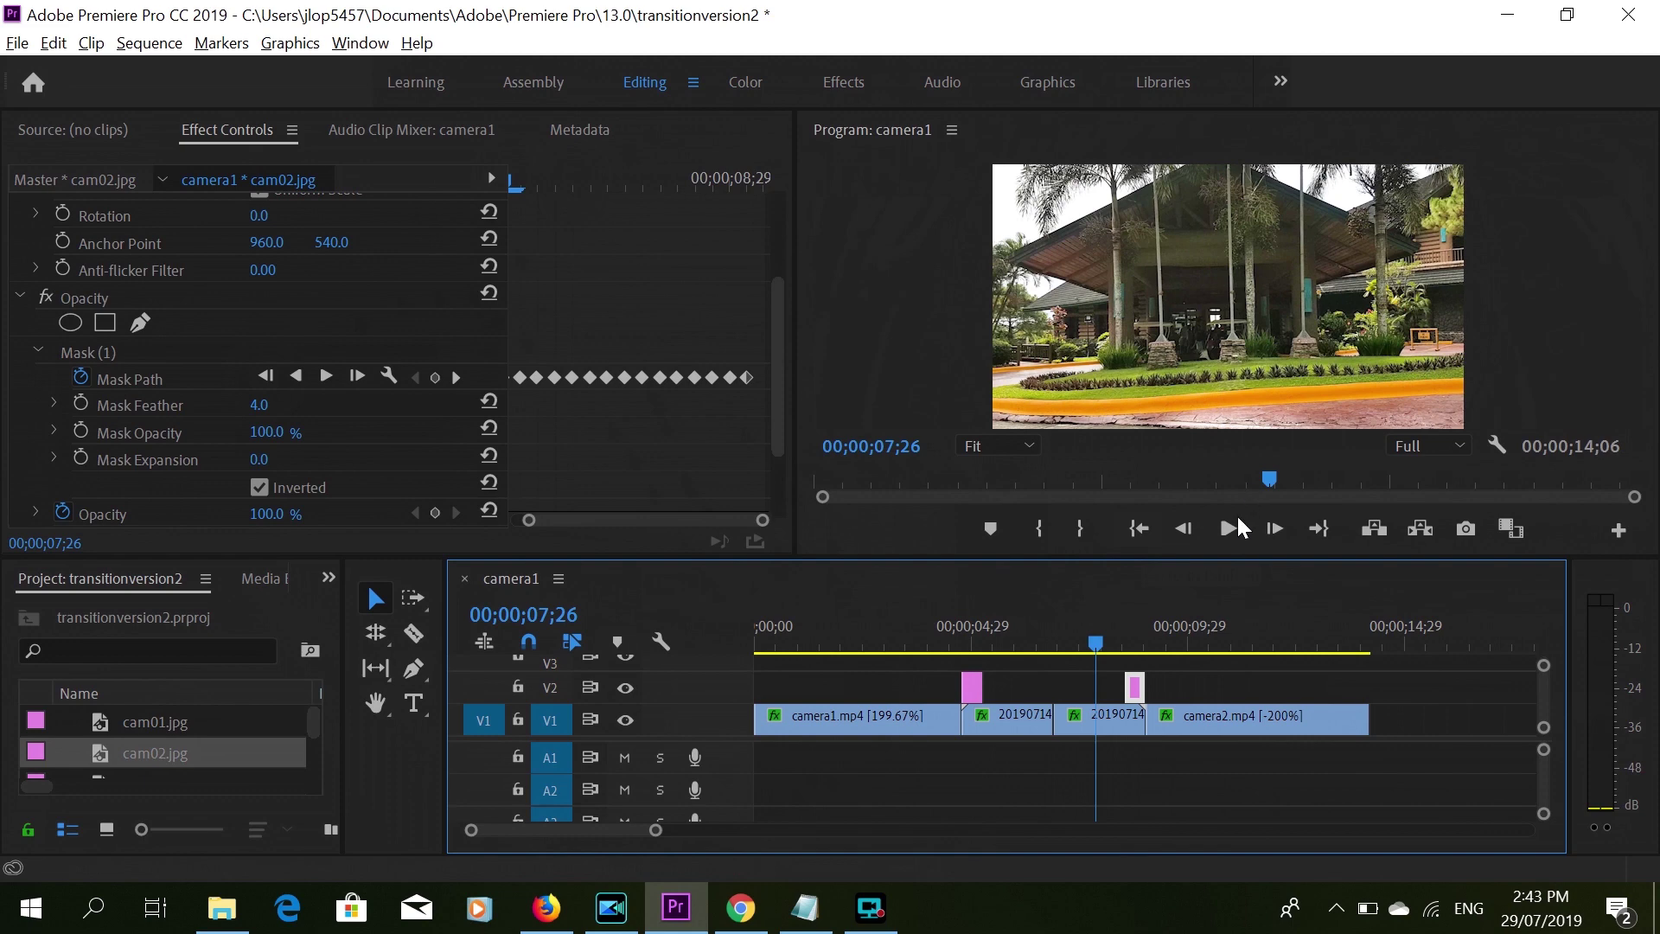
drag(1098, 641, 1305, 656)
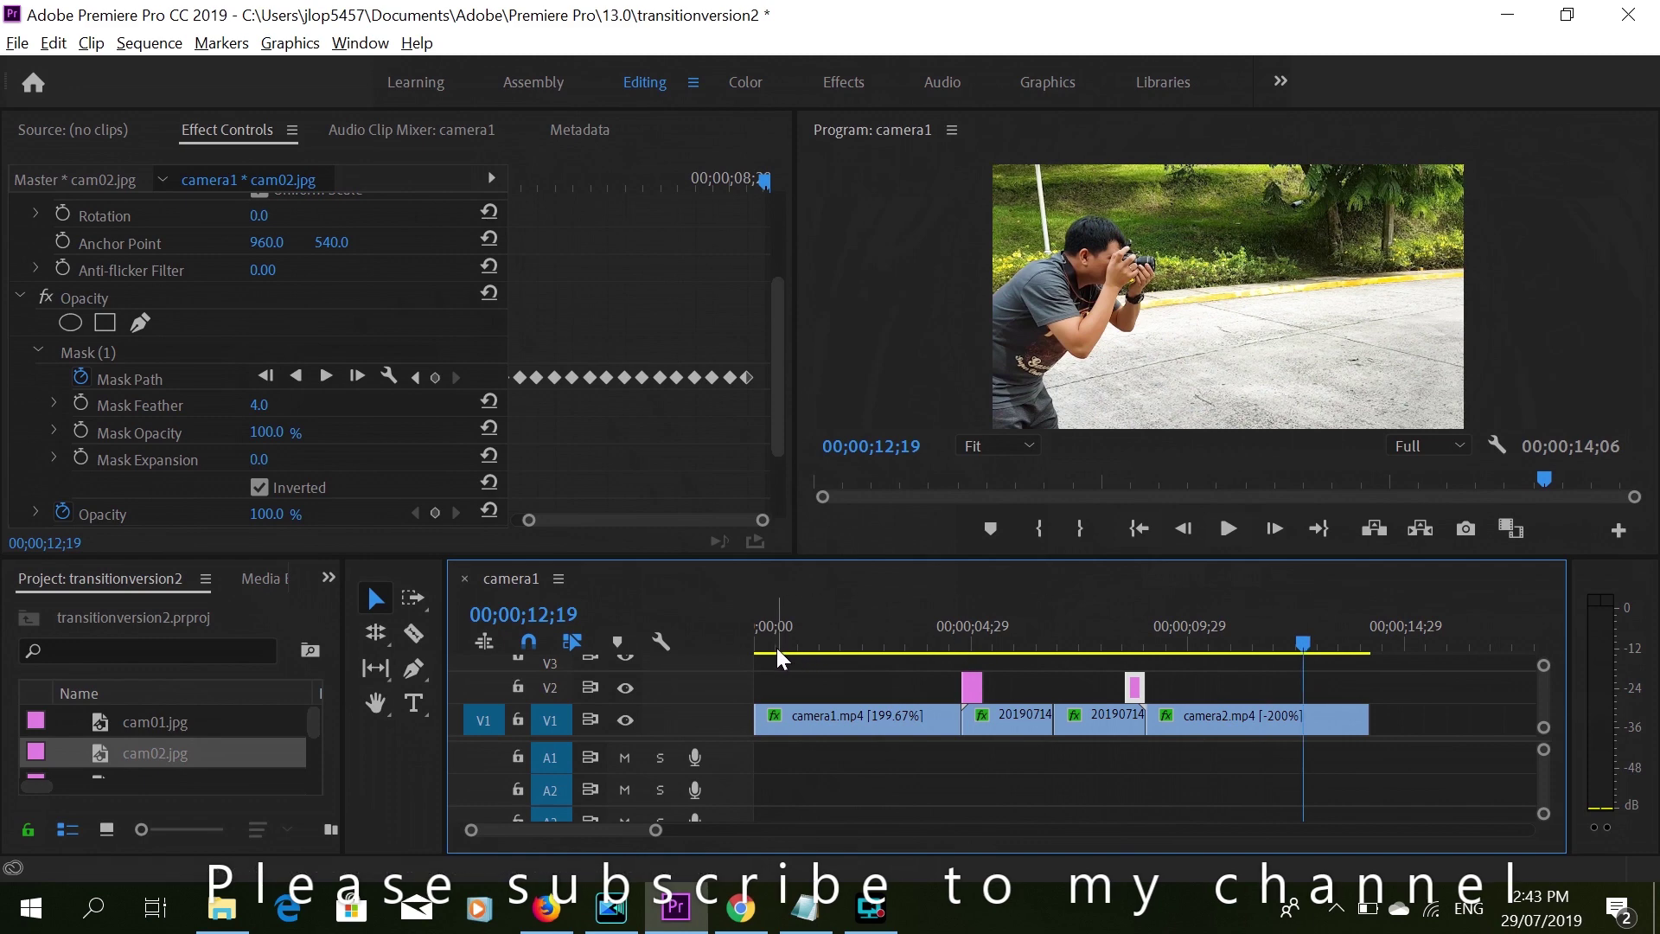
drag(772, 643, 757, 646)
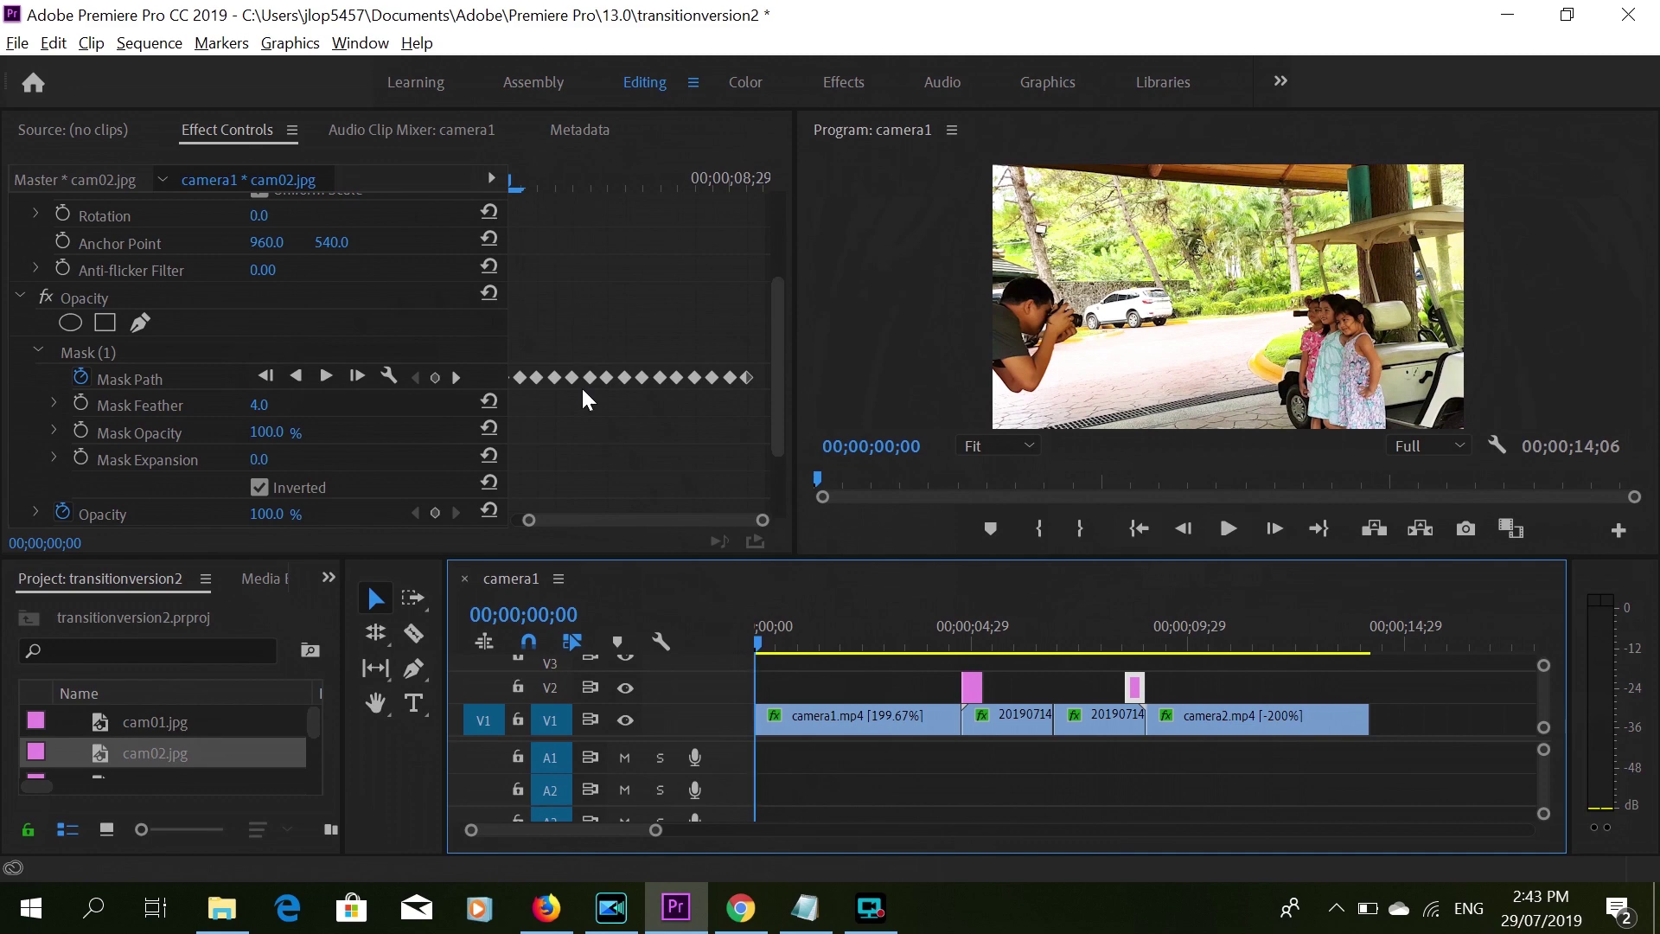
click(1227, 537)
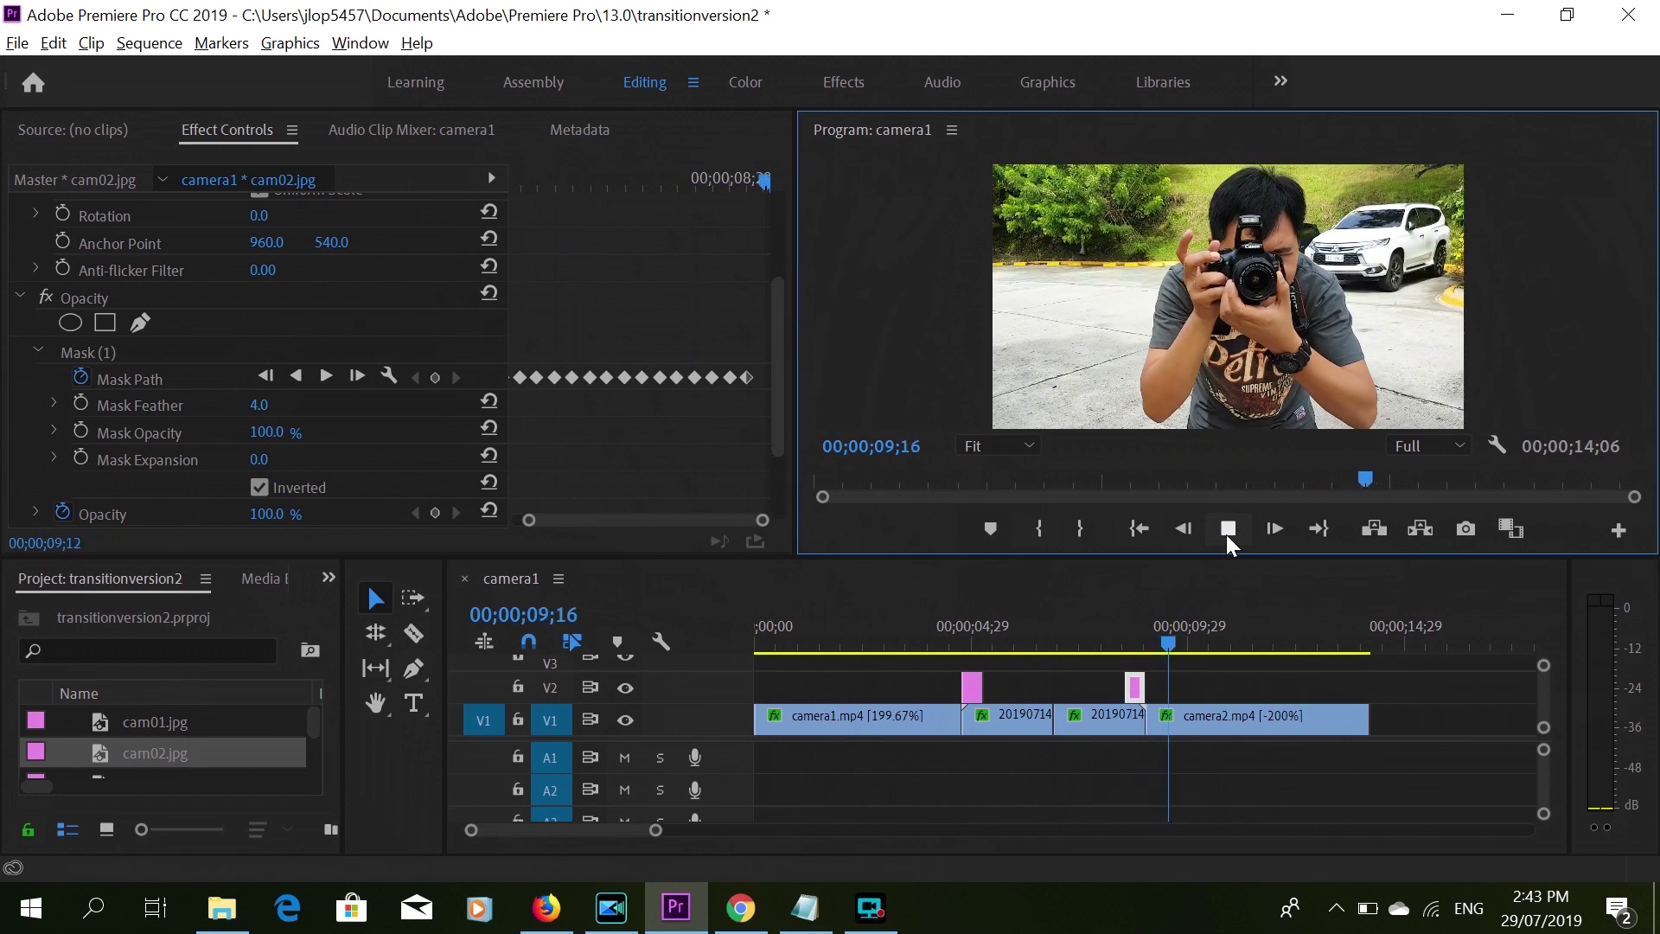
click(1226, 535)
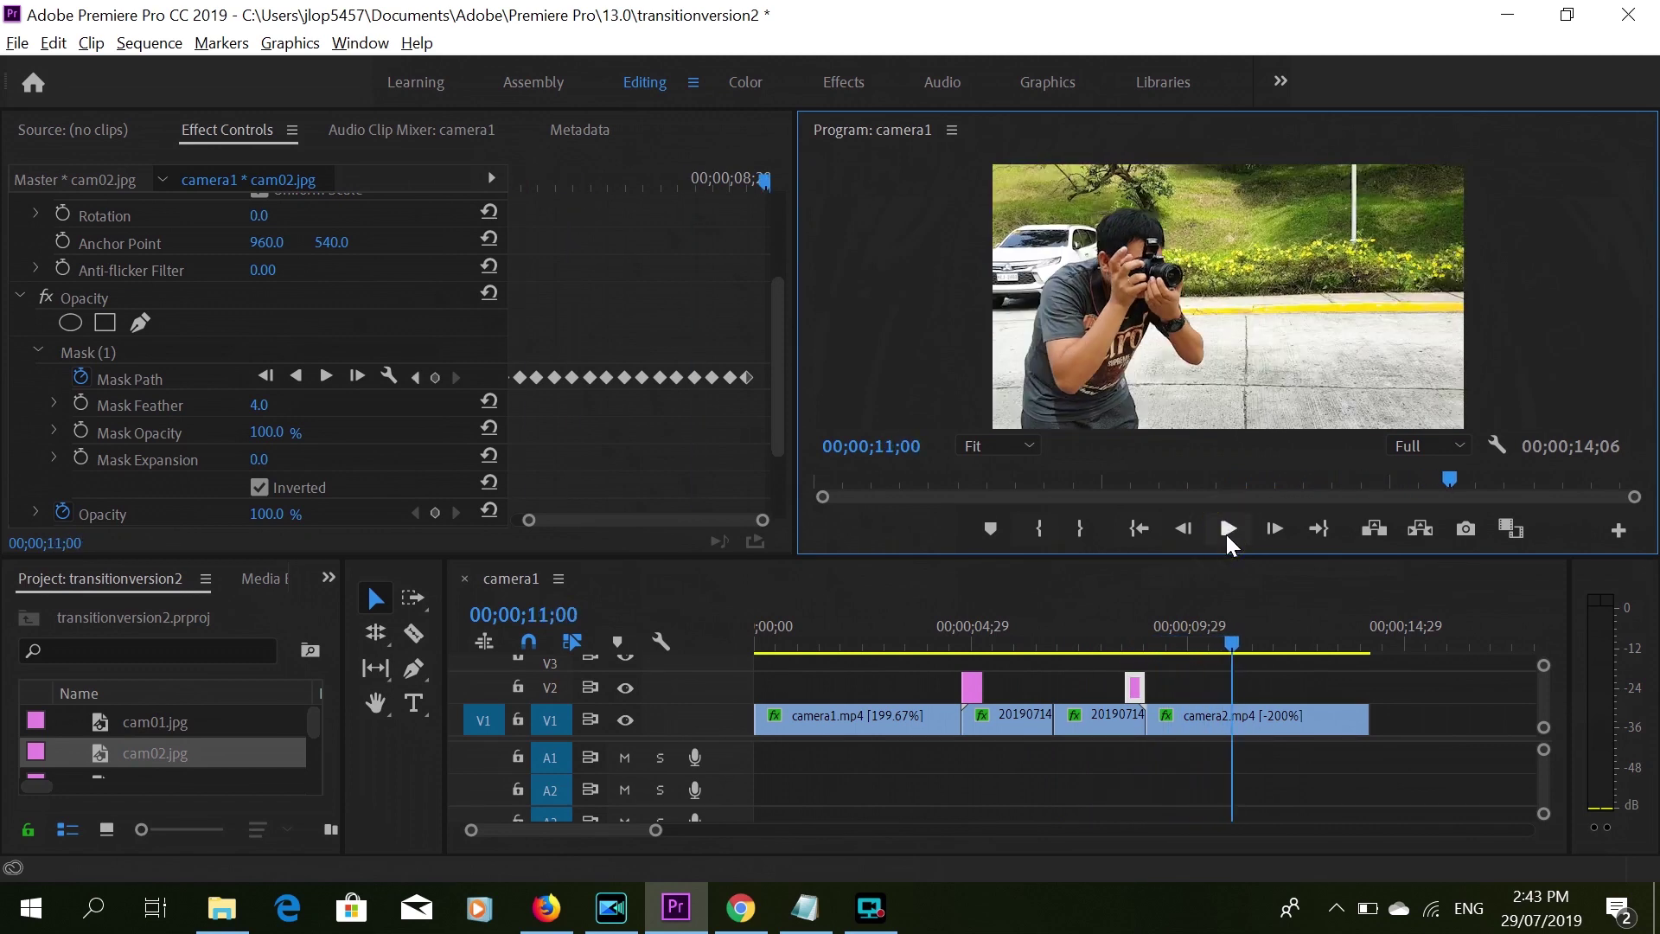